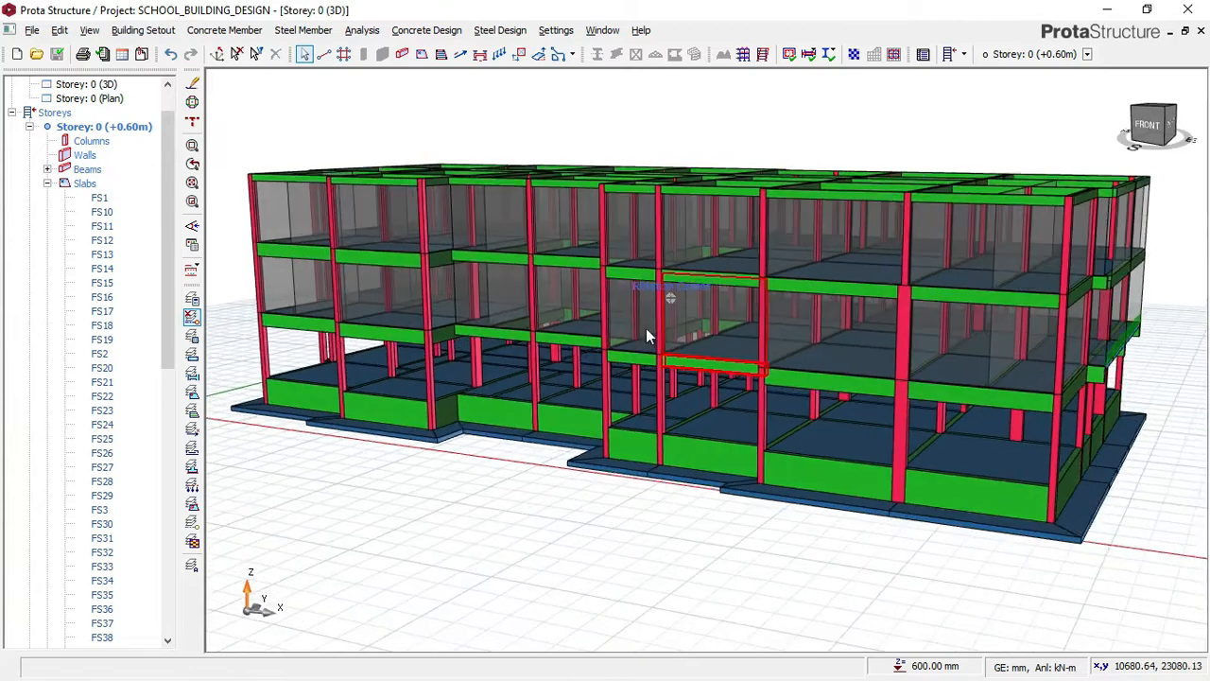
Examine the ground-level slabs, the projecting cantilever edge slabs and the frame of the 3D building model from several sides.
middle_drag(455, 414, 469, 413)
right_click(488, 417)
click(454, 487)
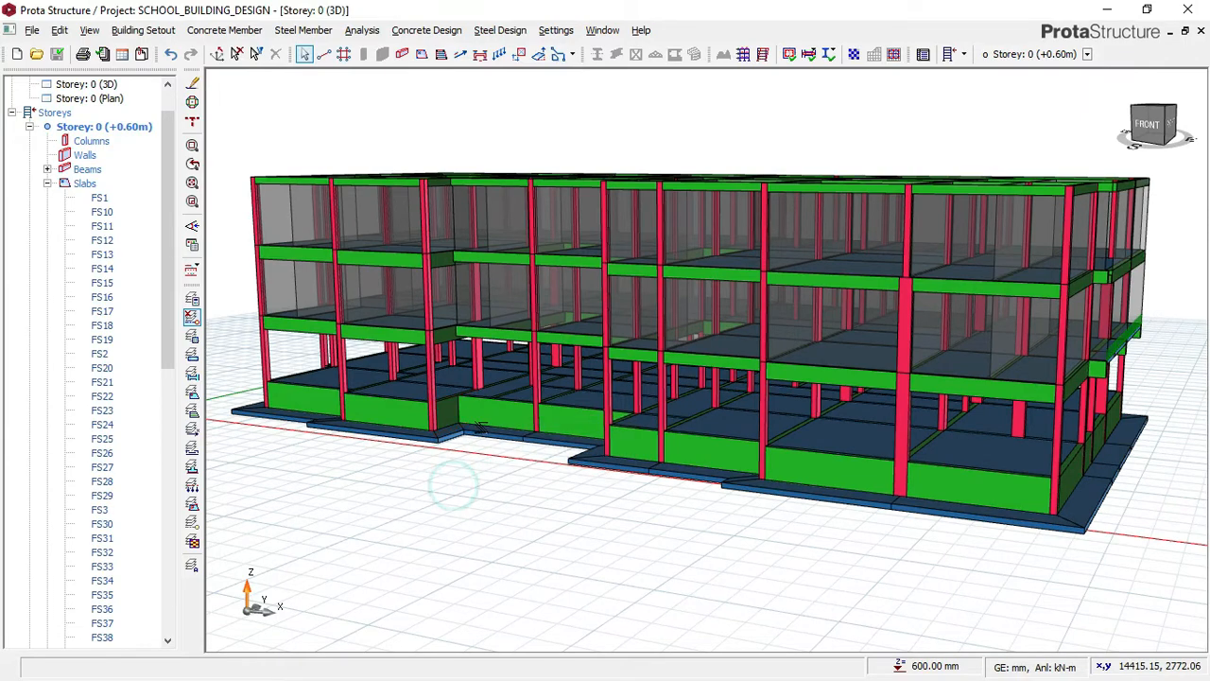
mouse_move(484, 423)
middle_down()
mouse_move(495, 421)
mouse_move(476, 420)
middle_up()
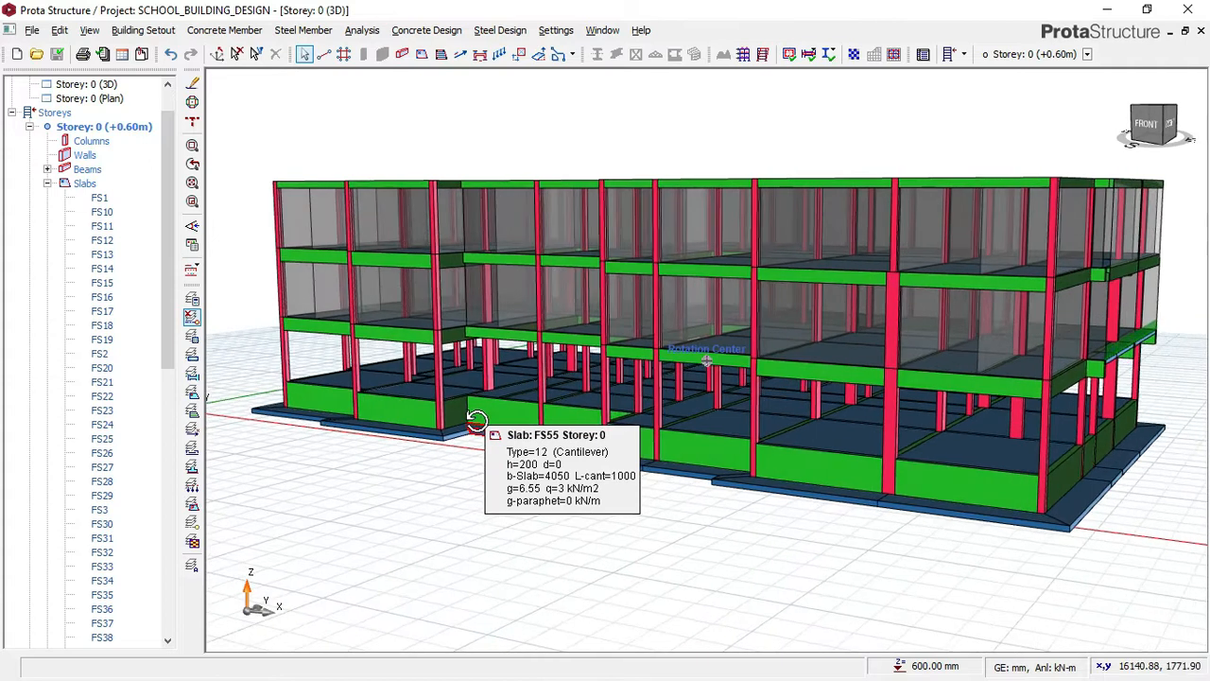
scroll(468, 420, up, 2)
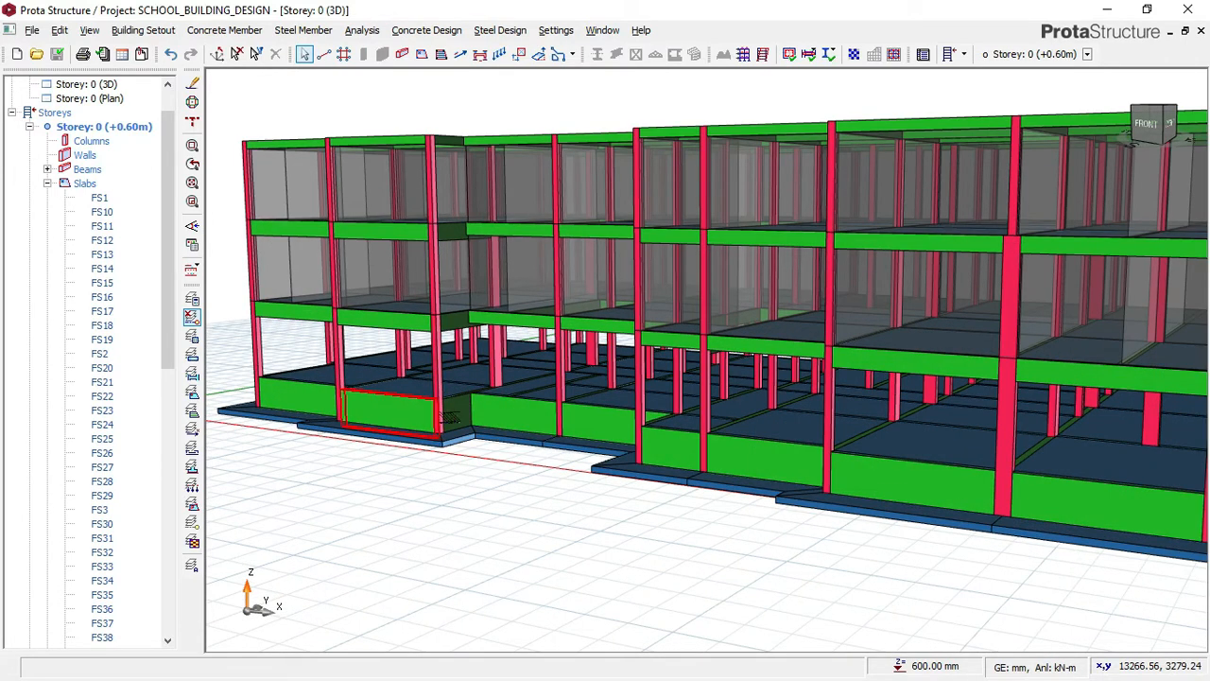
scroll(461, 397, up, 2)
middle_drag(463, 386, 469, 363)
right_click(476, 353)
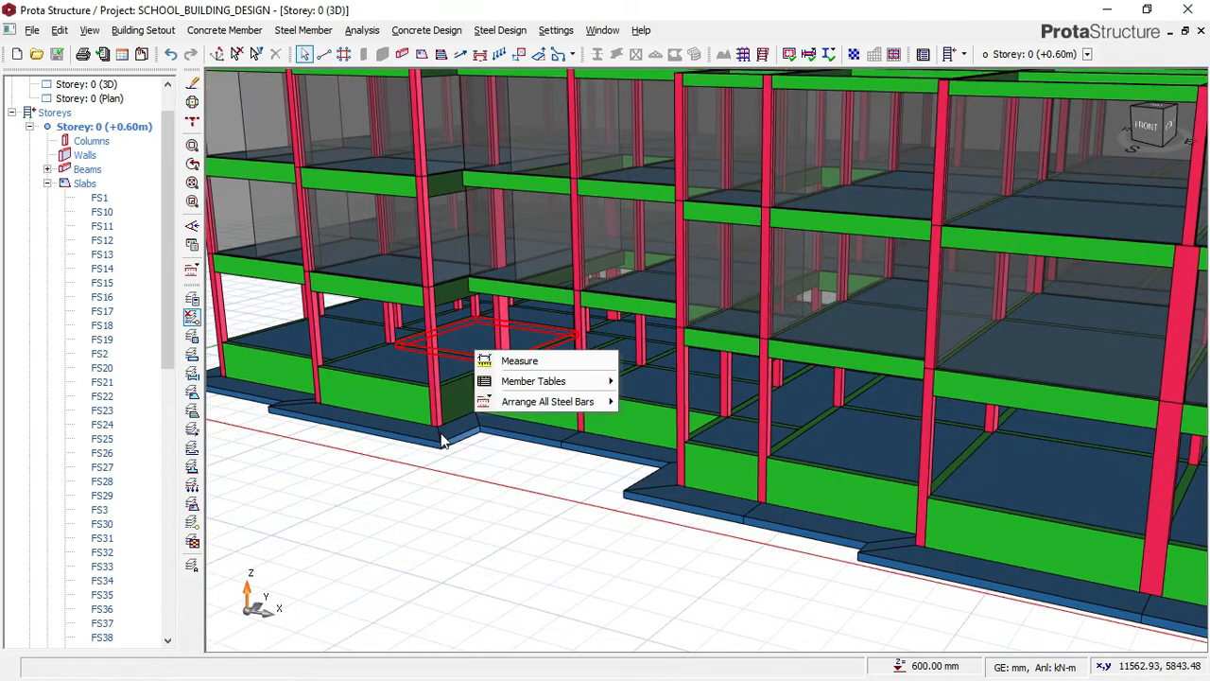
click(453, 462)
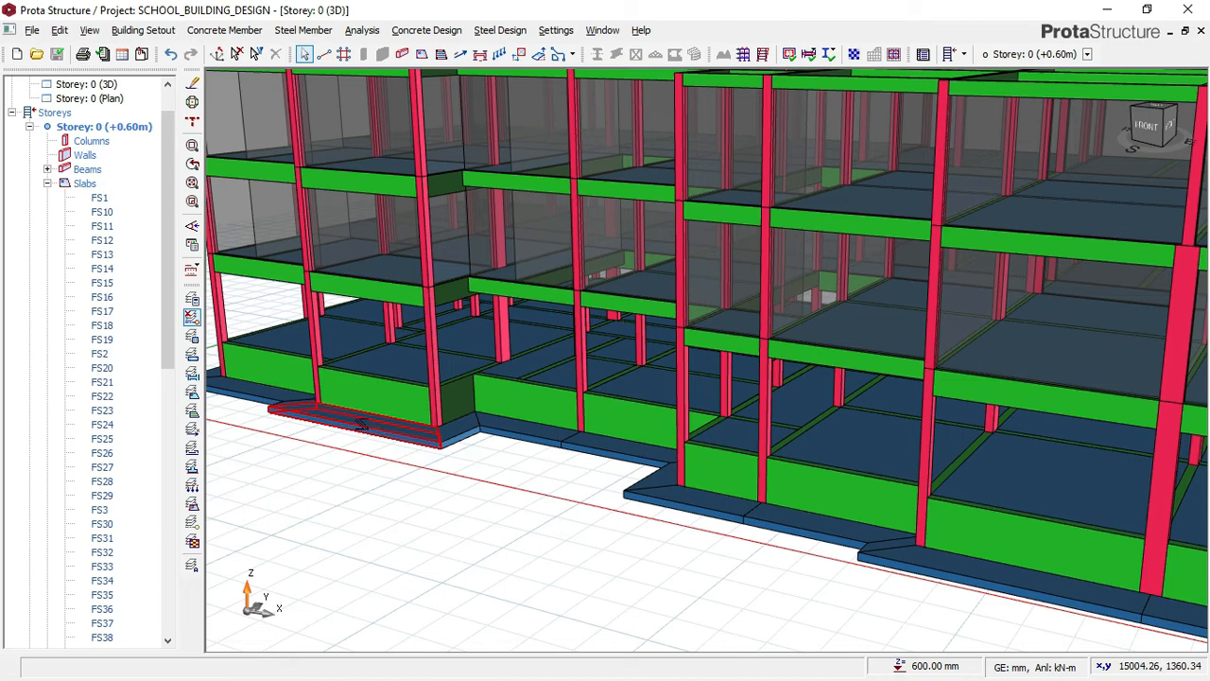
scroll(518, 431, down, 5)
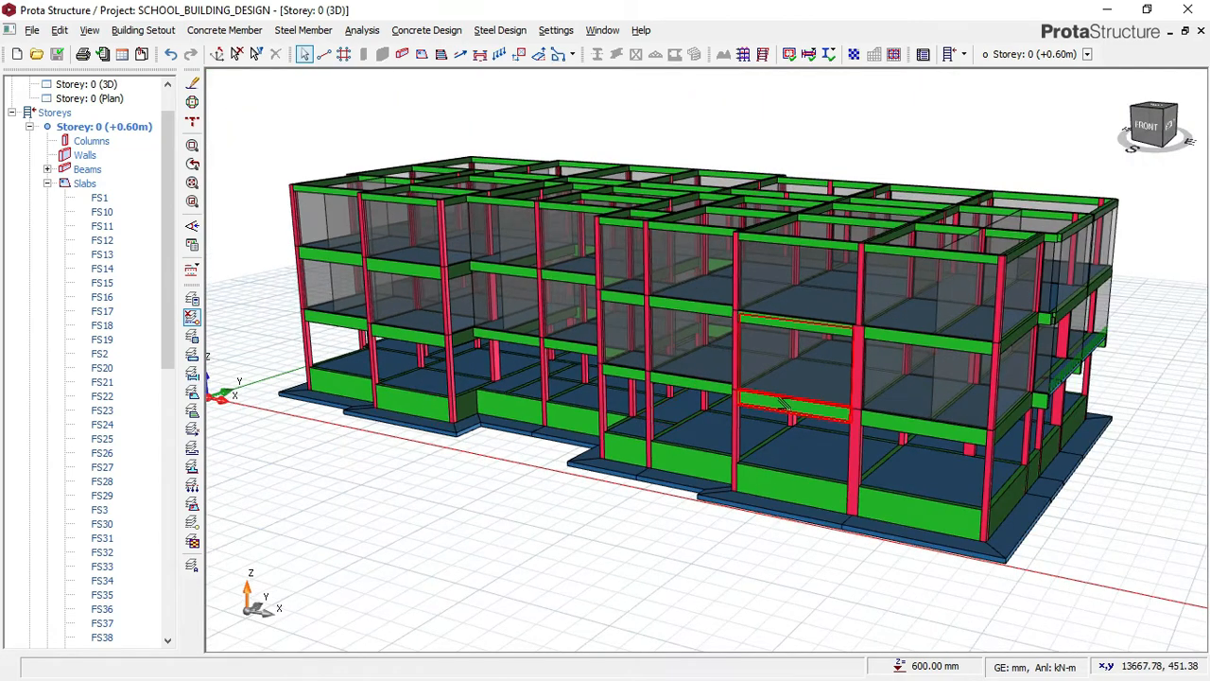
mouse_move(733, 401)
middle_down()
mouse_move(744, 395)
mouse_move(708, 386)
mouse_move(577, 391)
mouse_move(551, 397)
mouse_move(725, 391)
mouse_move(483, 425)
middle_up()
scroll(482, 423, up, 2)
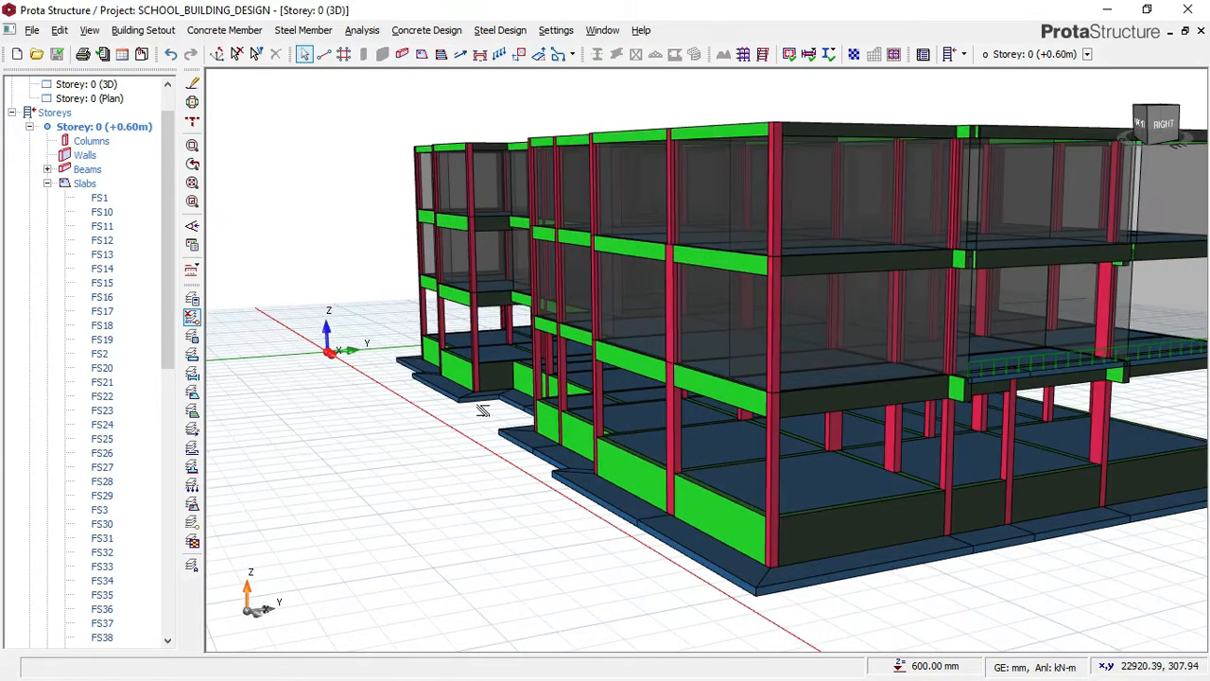
mouse_move(489, 424)
middle_down()
mouse_move(497, 413)
mouse_move(525, 426)
middle_up()
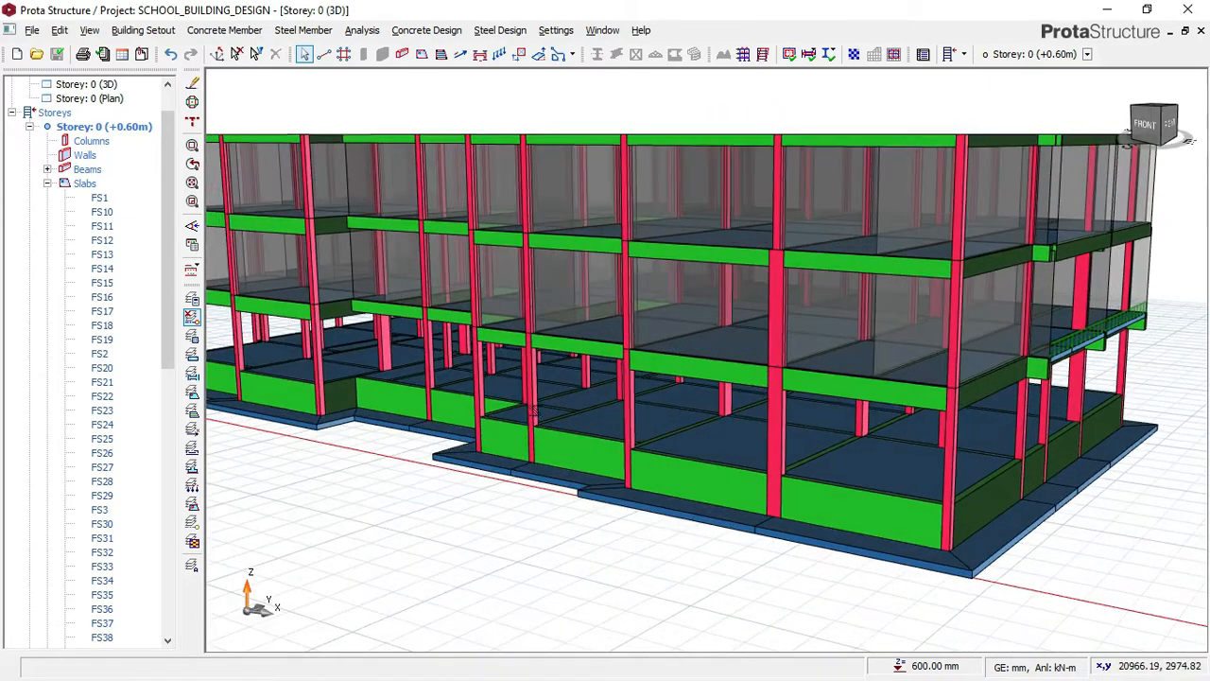
scroll(559, 364, down, 1)
click(192, 226)
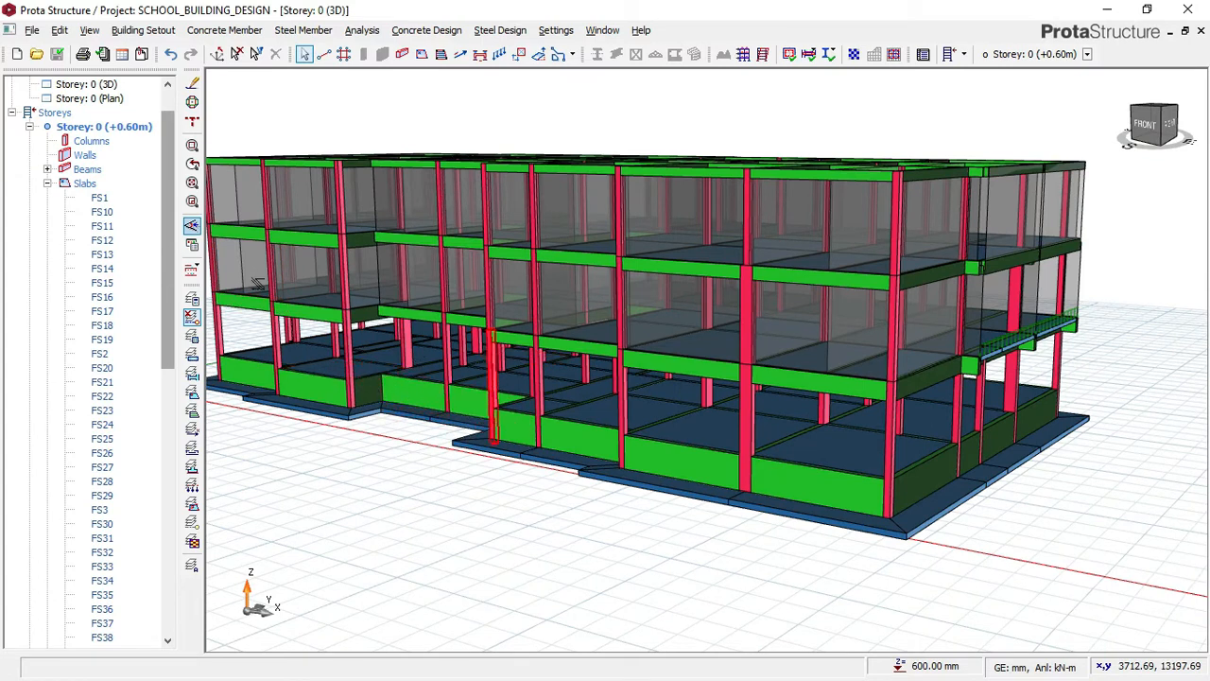
scroll(168, 194, up, 1)
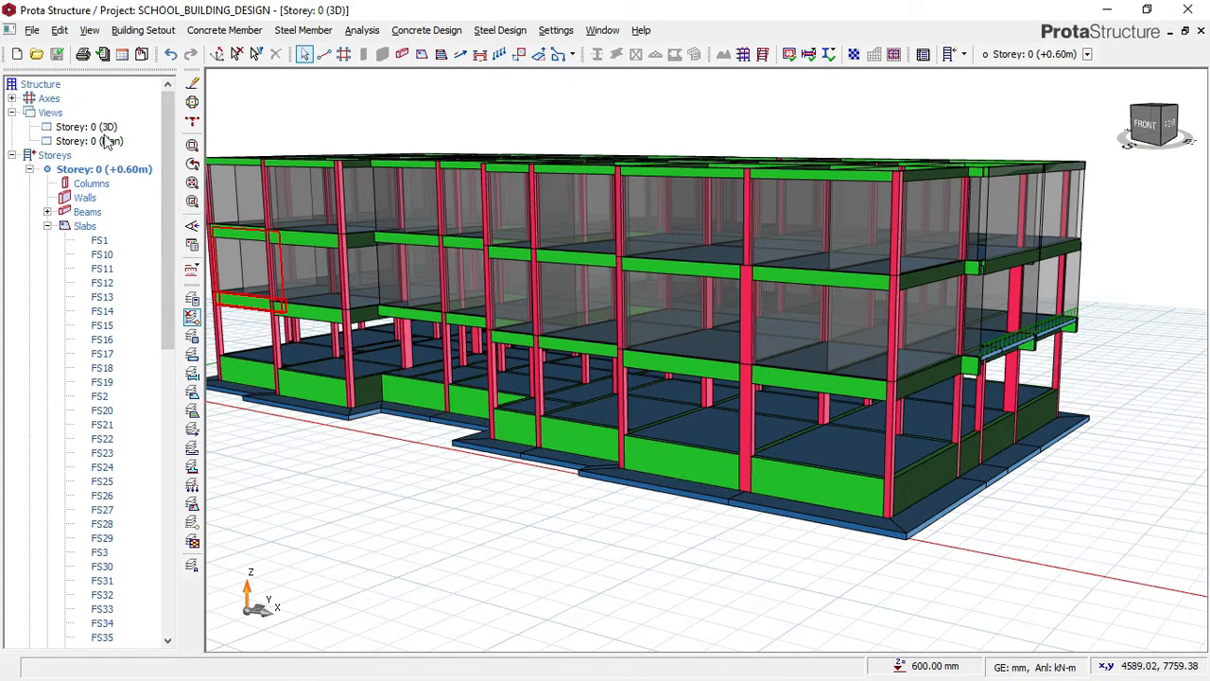
Open the plan view of Storey 0 and display the axis lines with their labels.
double_click(107, 141)
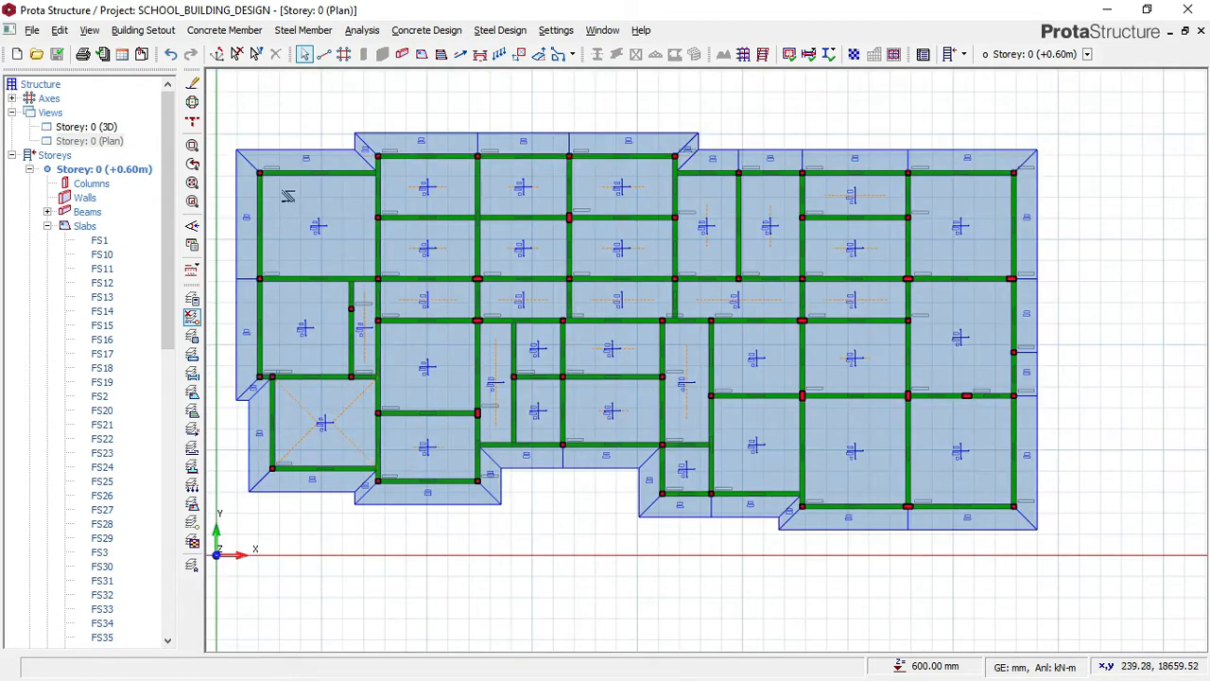
middle_drag(342, 216, 371, 218)
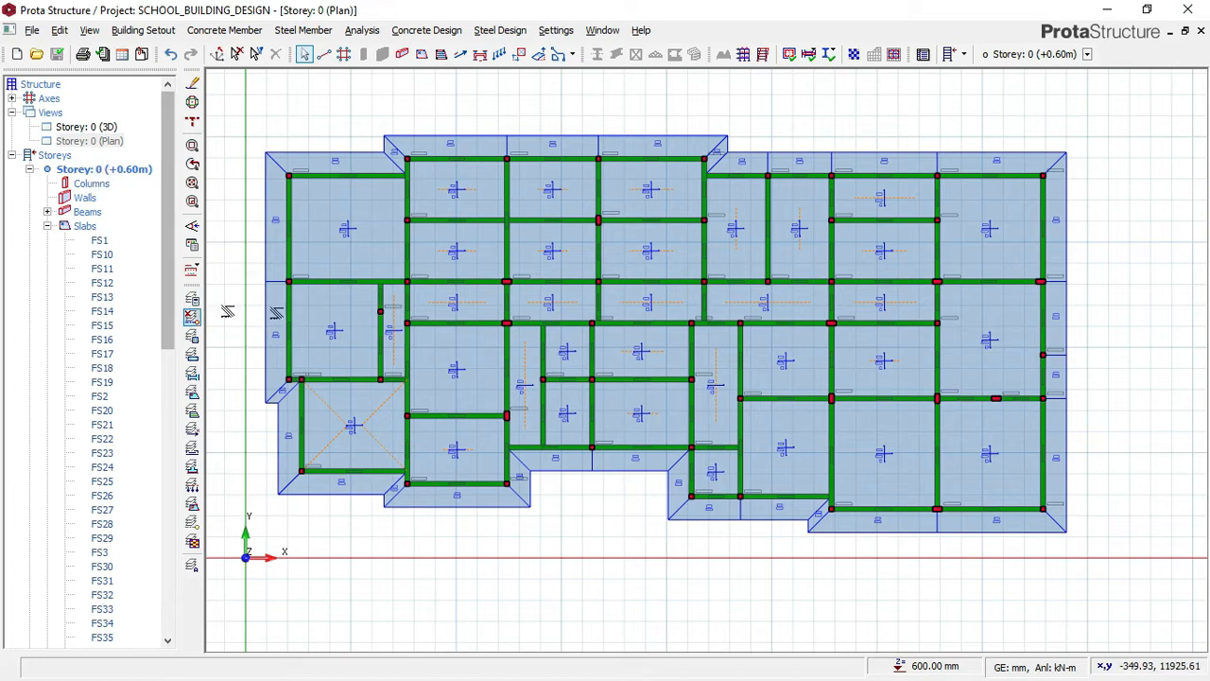
click(192, 318)
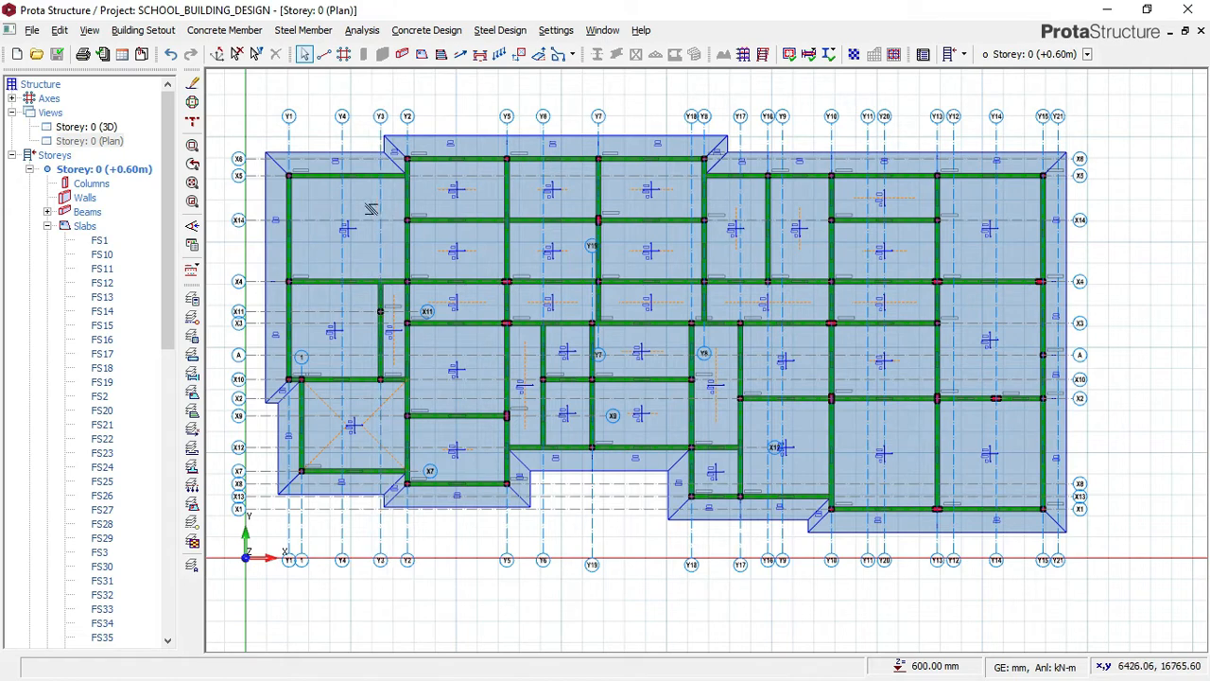
scroll(440, 256, up, 1)
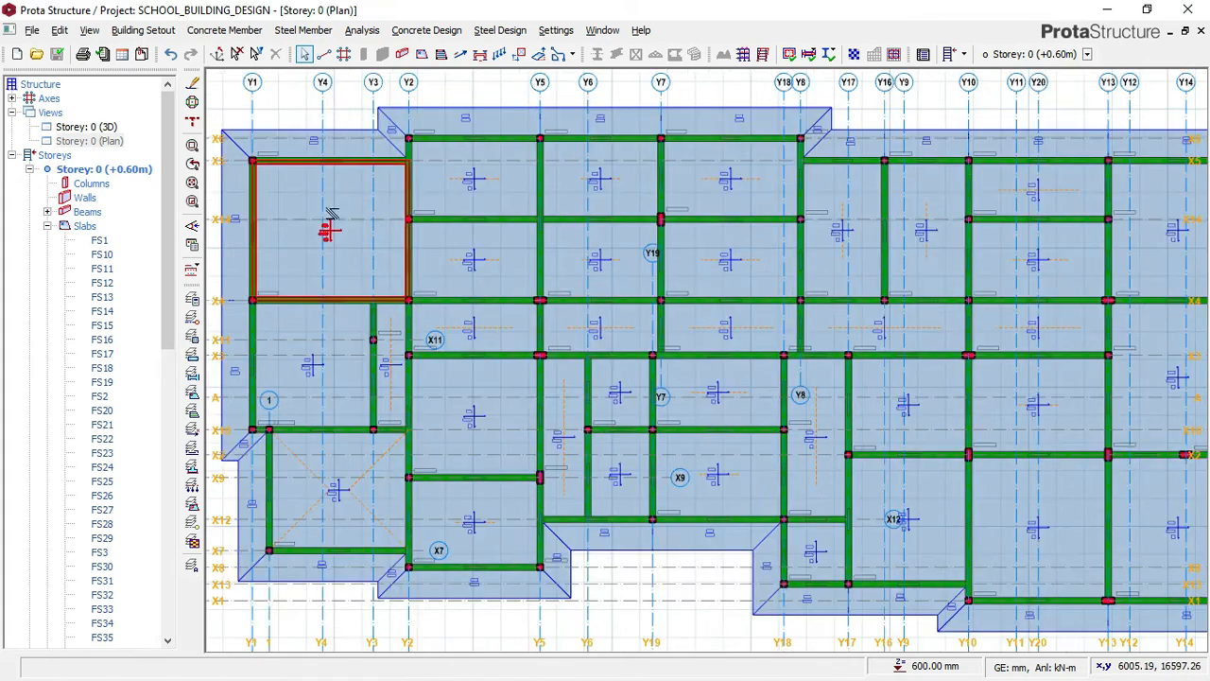
scroll(368, 229, down, 1)
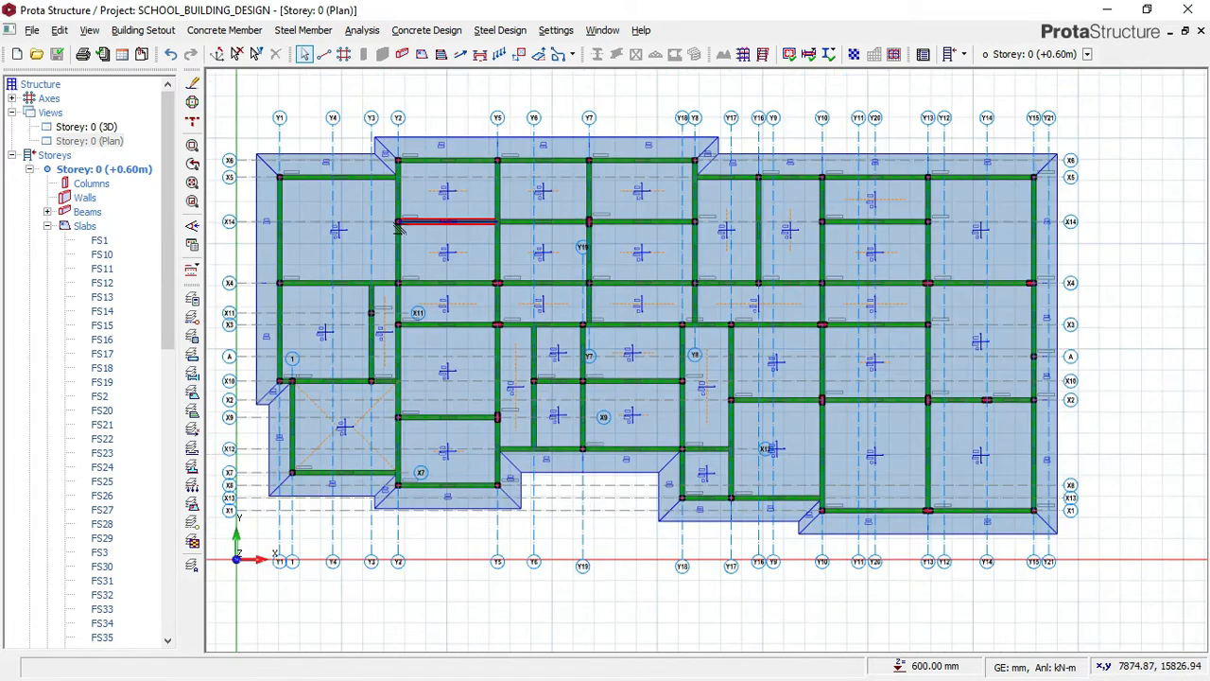
middle_drag(497, 237, 510, 242)
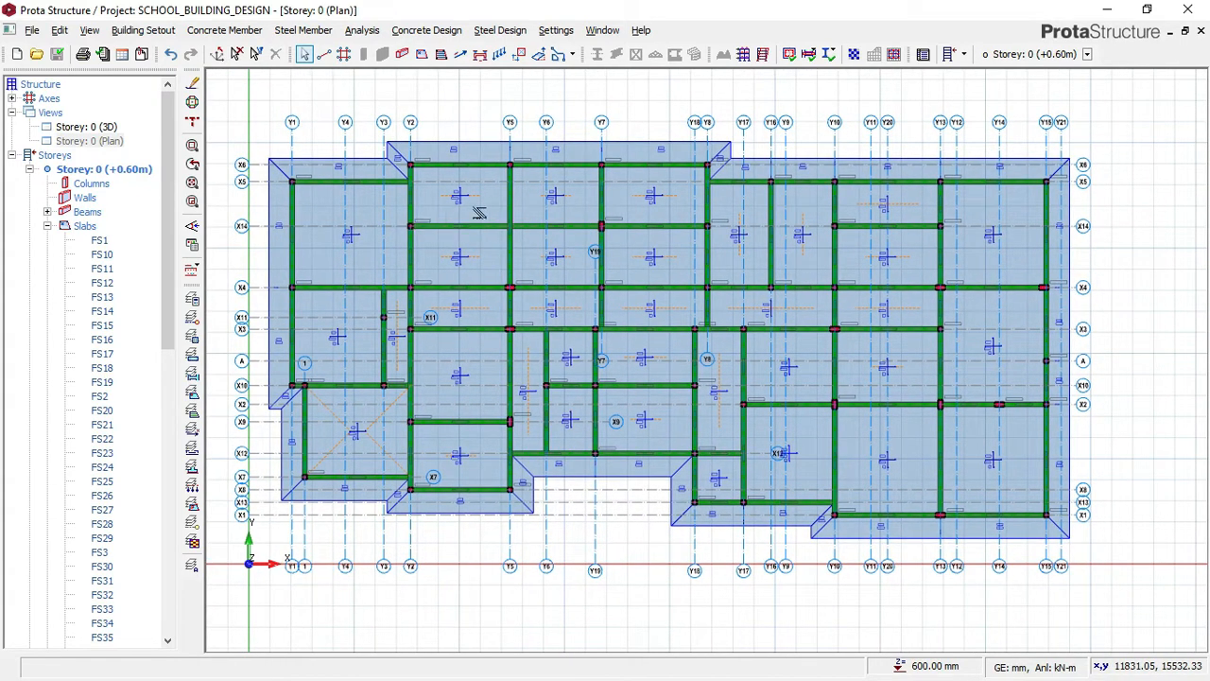
Start a new Slab Strip with type FE Strip and direction X.
mouse_move(515, 139)
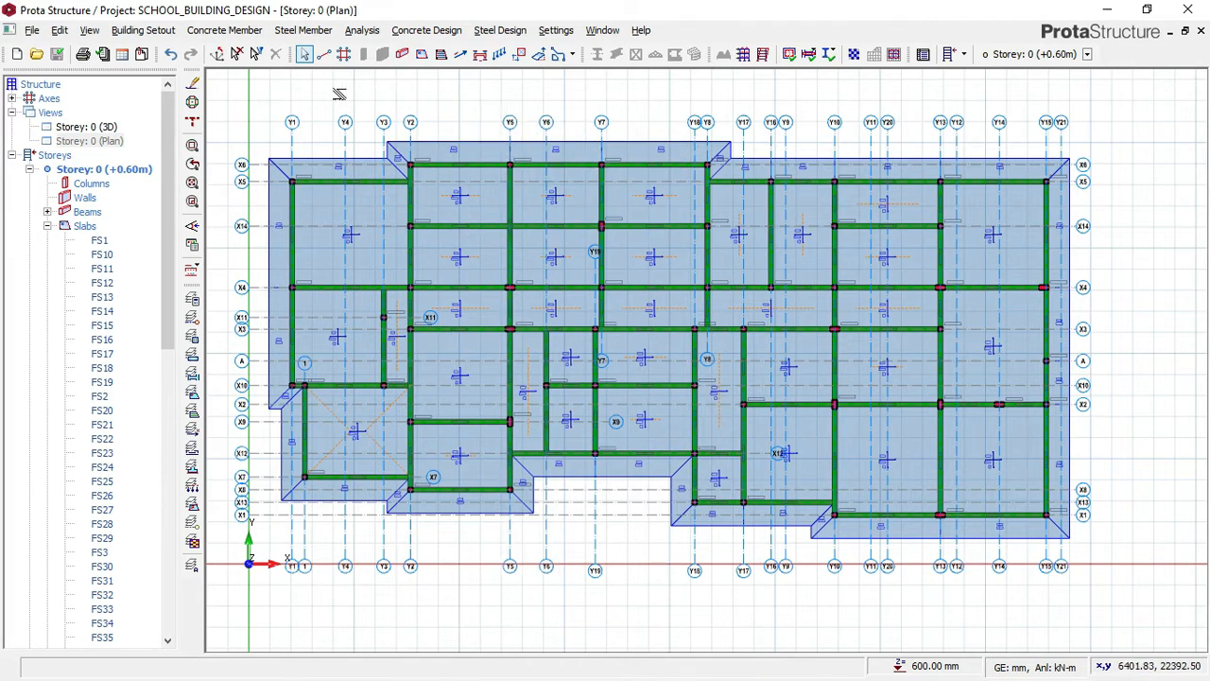
click(146, 30)
mouse_move(208, 31)
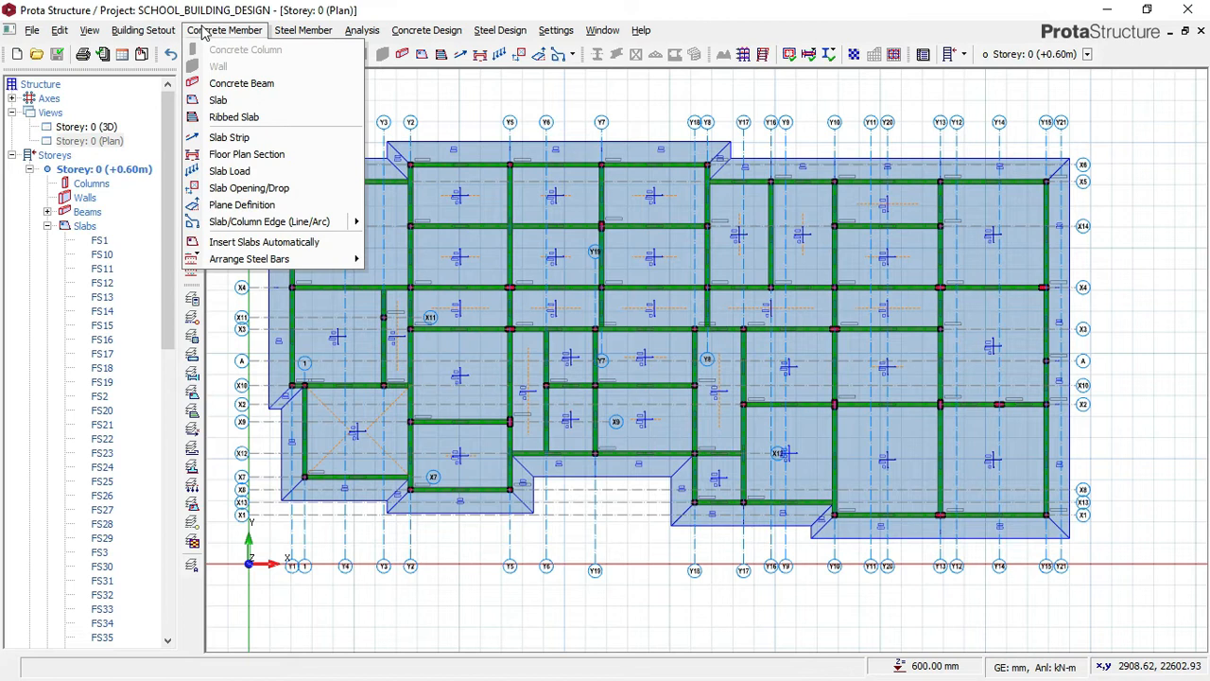
click(227, 139)
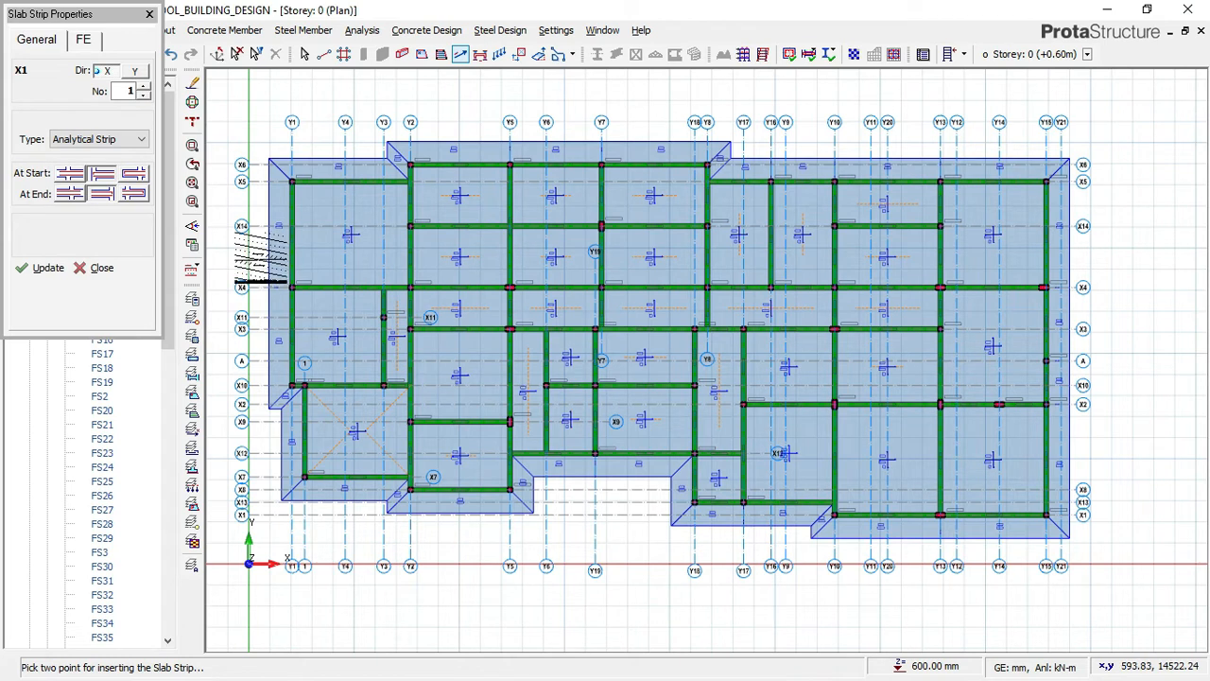
scroll(301, 253, up, 1)
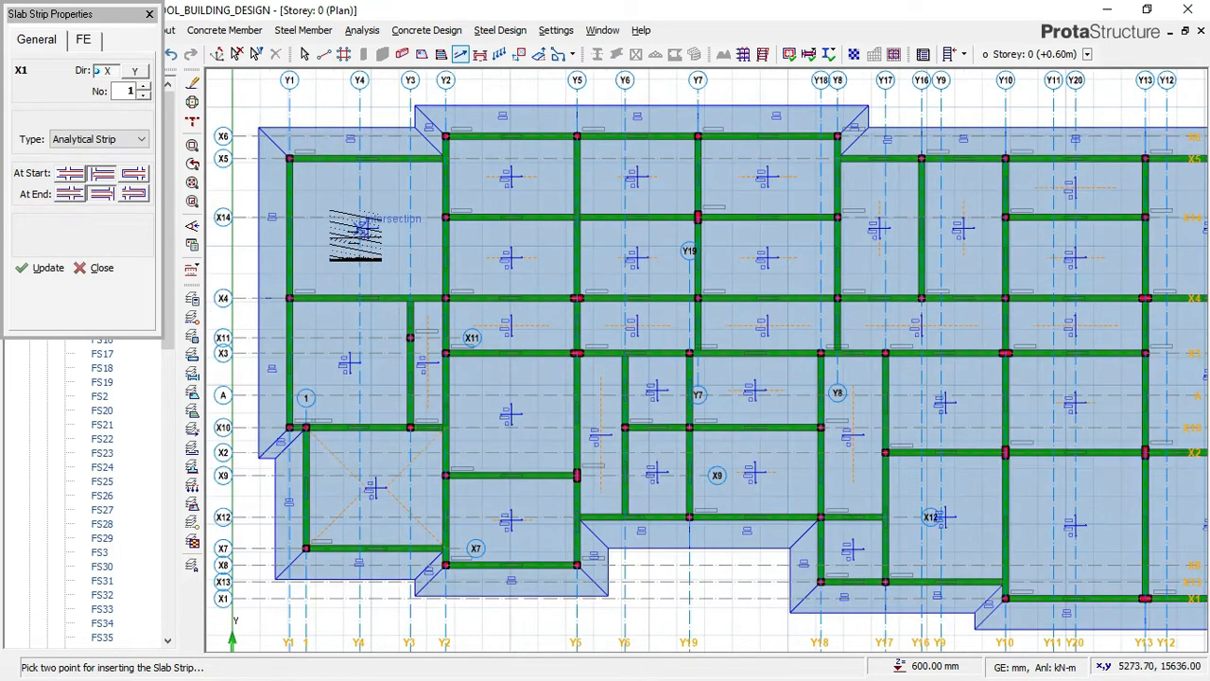
scroll(355, 232, down, 1)
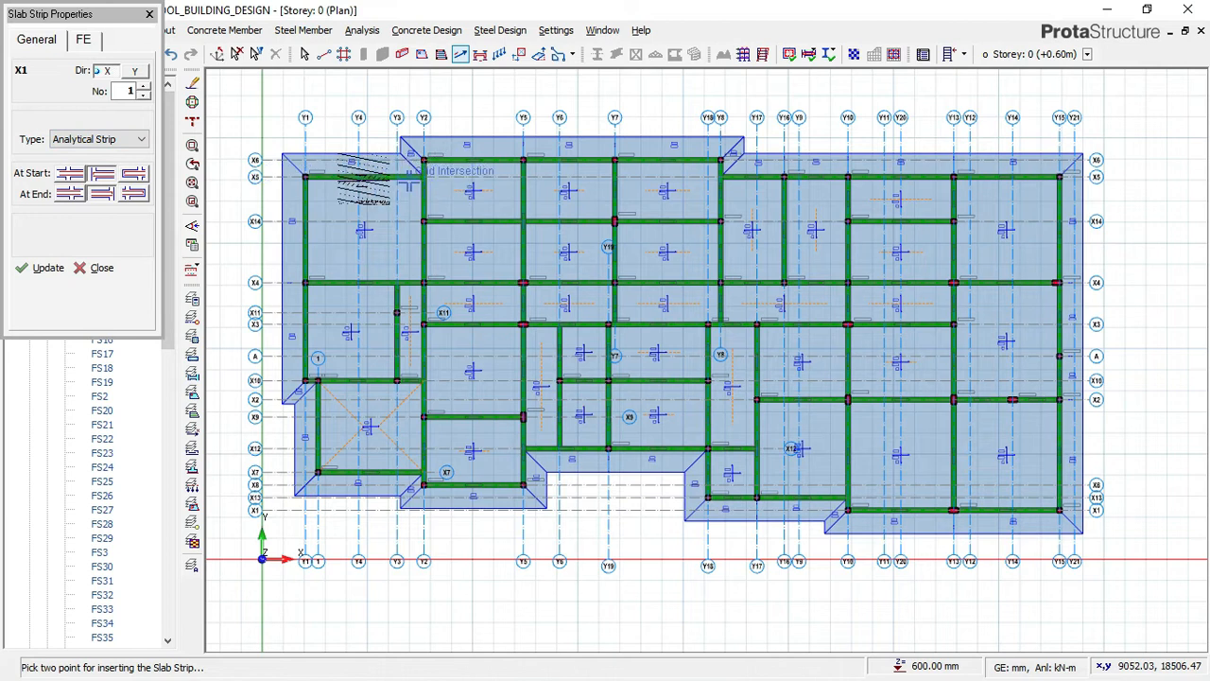
click(106, 142)
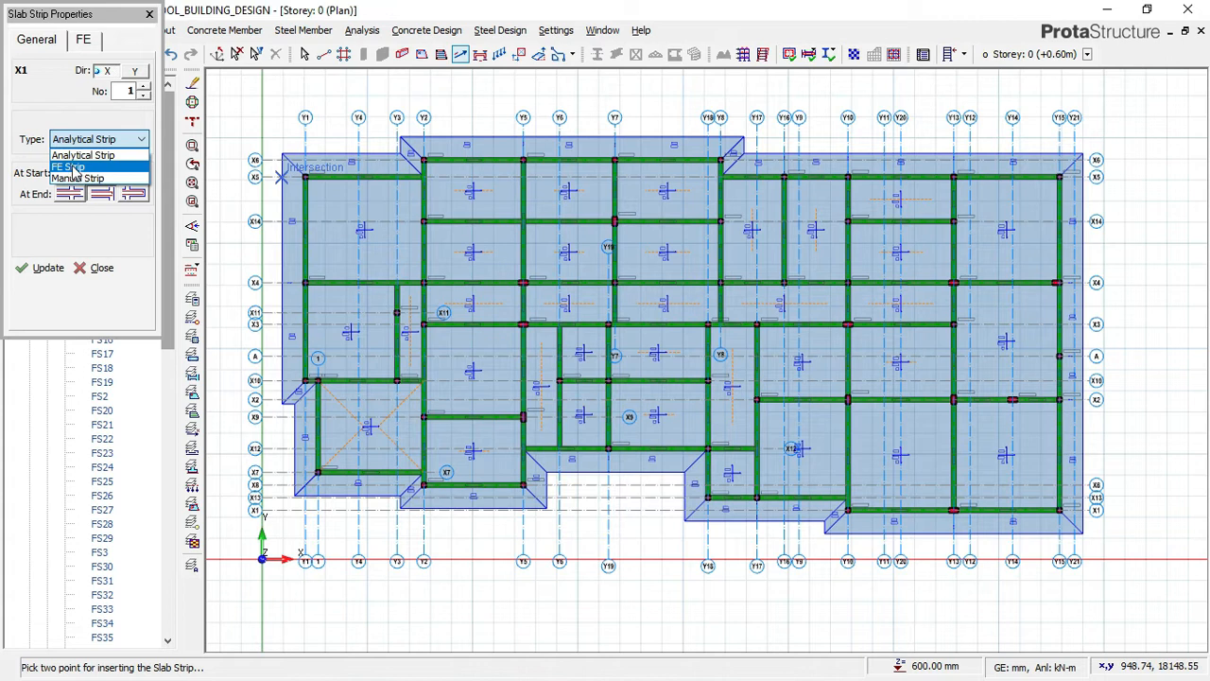
click(74, 168)
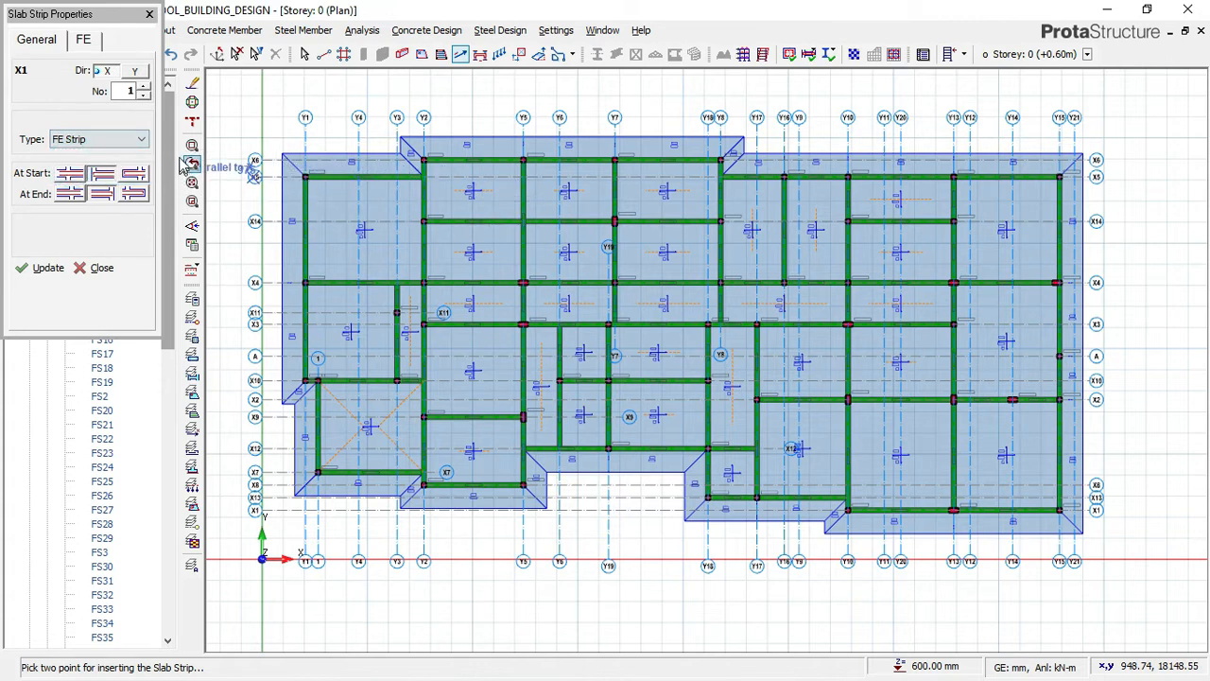
click(106, 73)
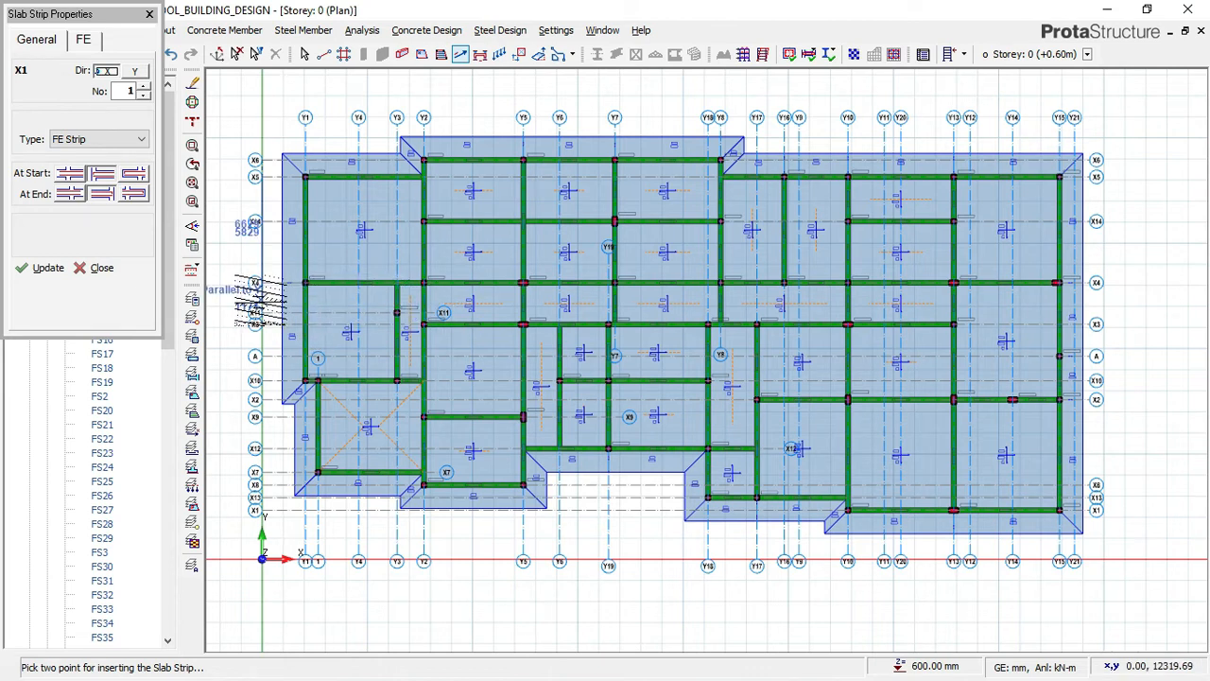
Draw a horizontal slab strip about 36400 mm long between axes X3 and X4, from beside axis Y1 to just past axis Y15.
scroll(303, 319, up, 1)
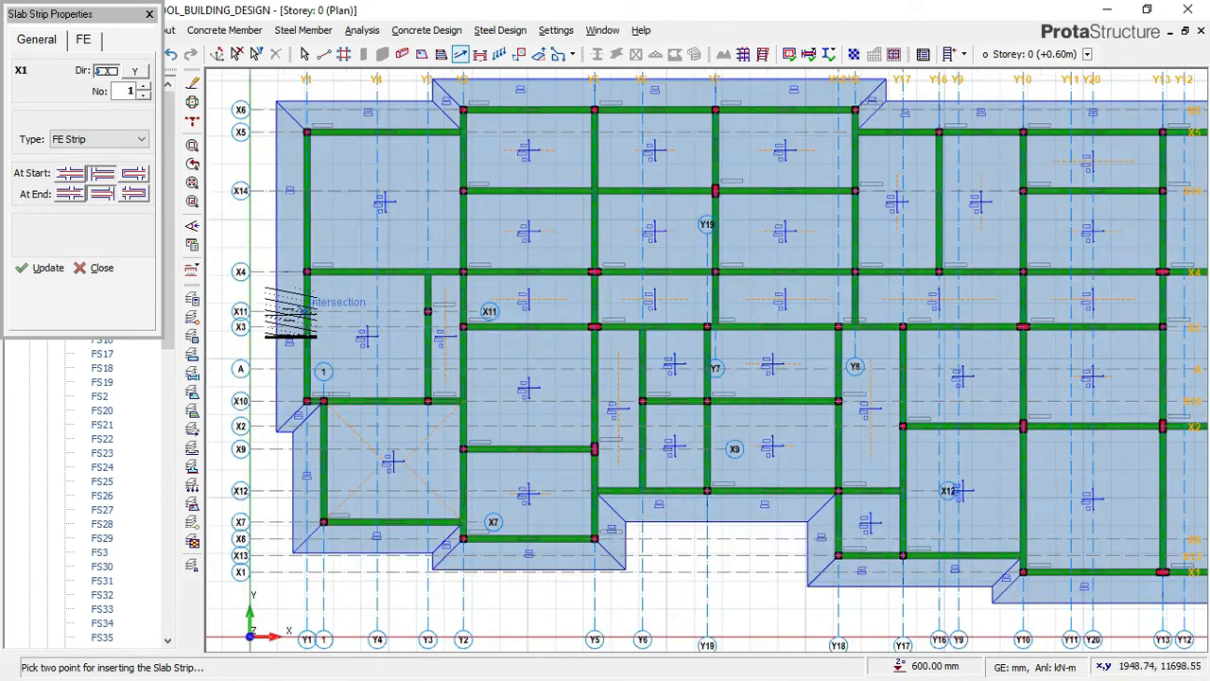
scroll(283, 307, up, 2)
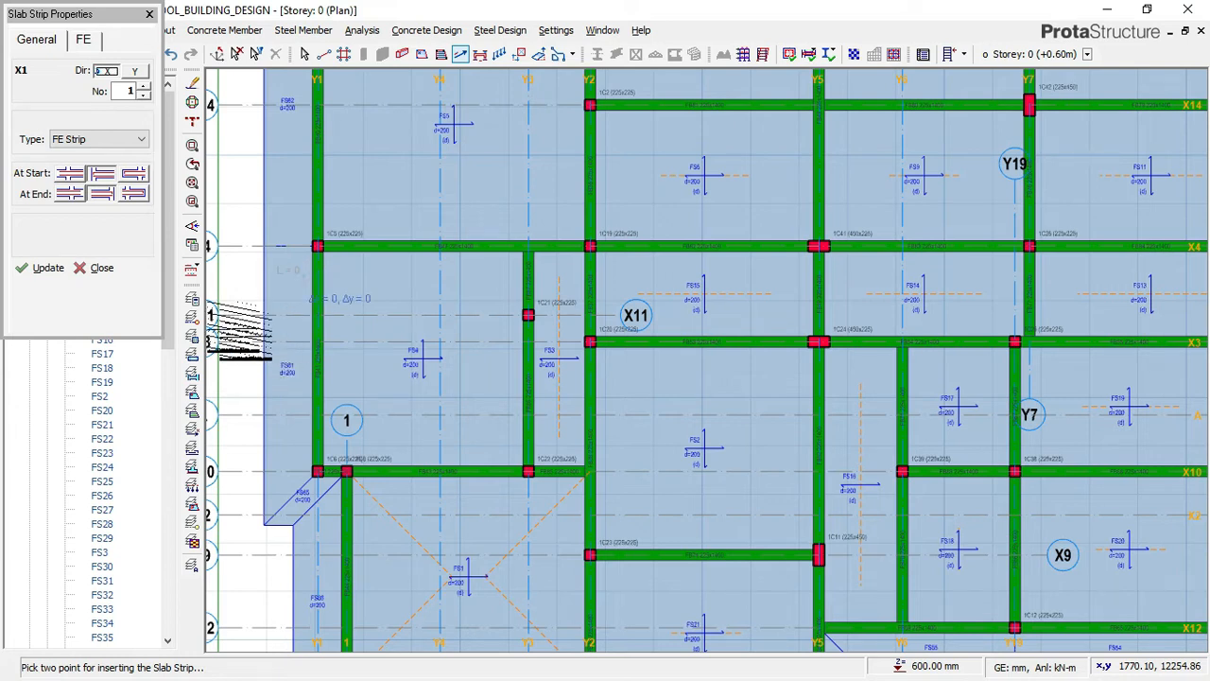
scroll(253, 300, down, 2)
scroll(253, 300, down, 1)
scroll(254, 301, down, 1)
click(272, 298)
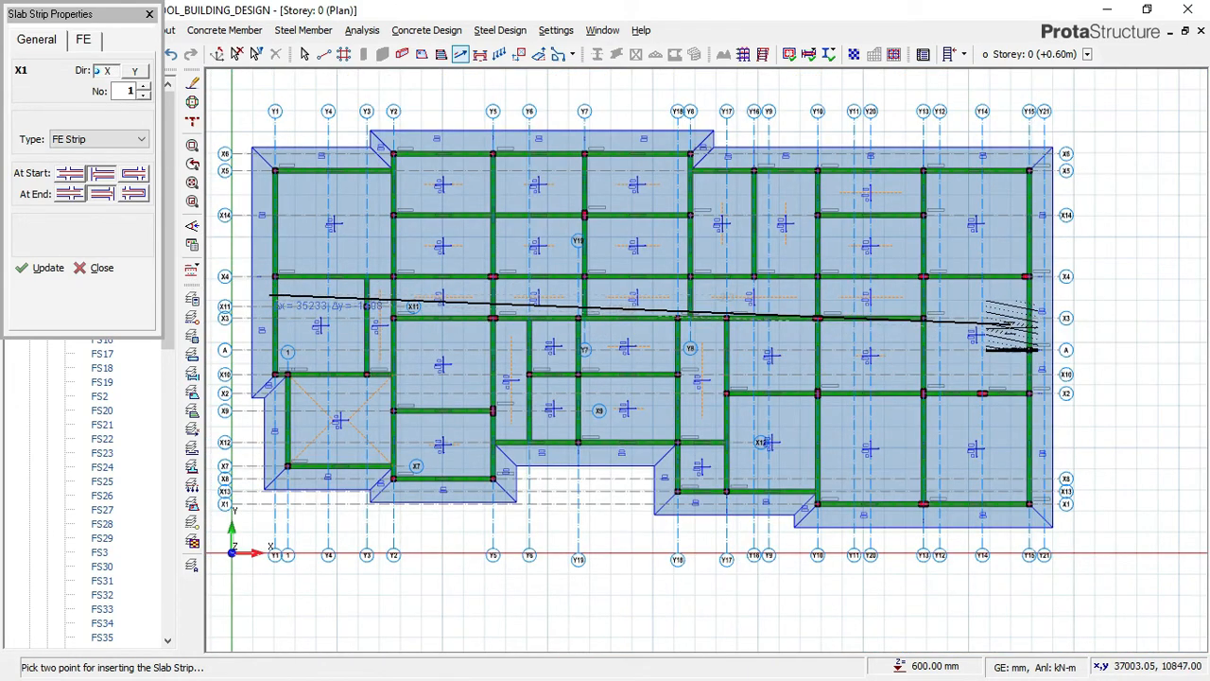
scroll(1027, 274, up, 1)
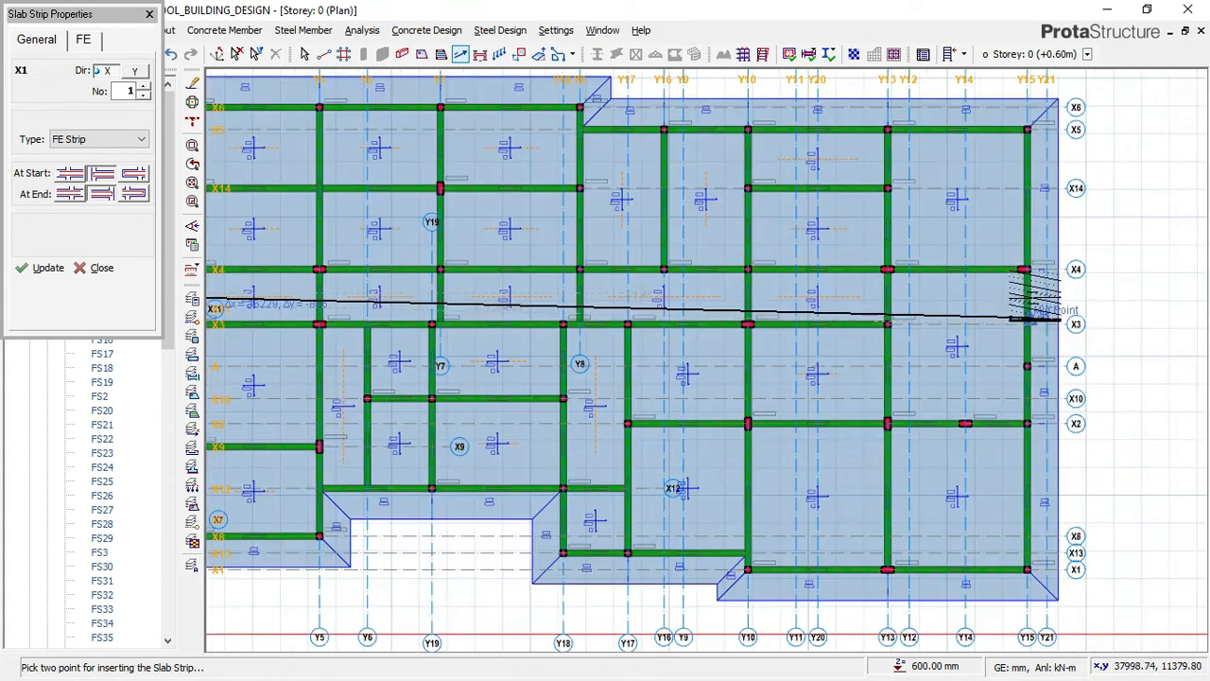
scroll(1026, 266, up, 1)
scroll(1035, 300, up, 1)
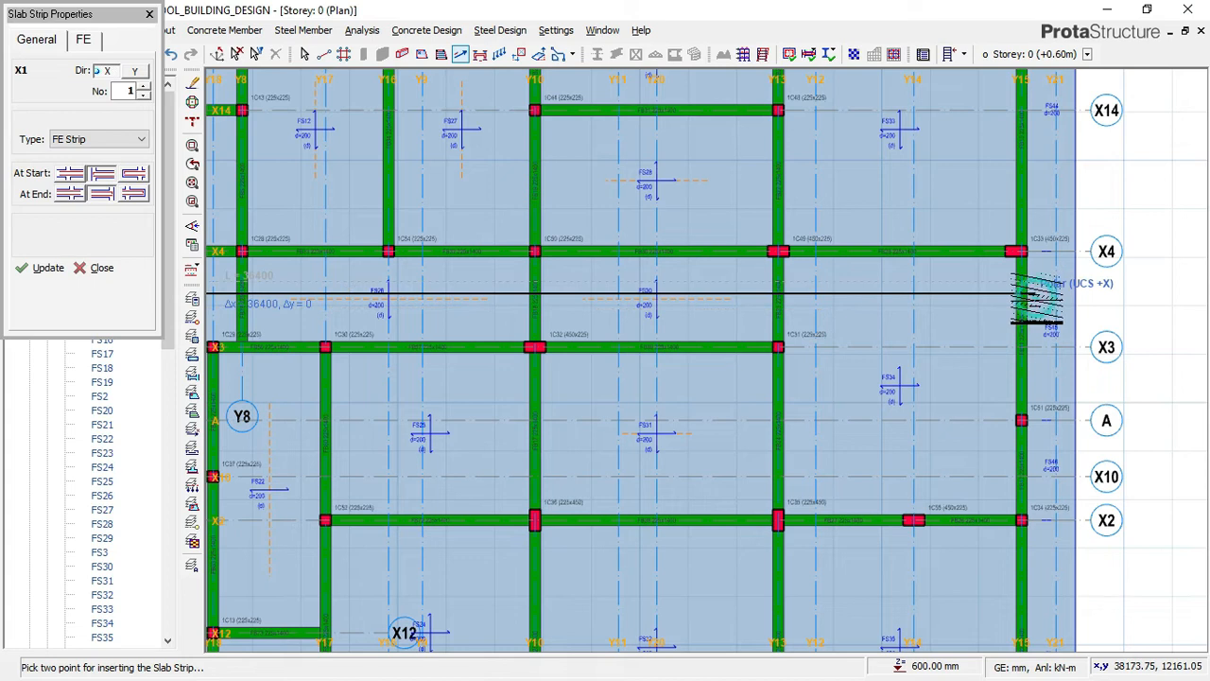
click(1037, 297)
scroll(1042, 304, down, 2)
scroll(794, 307, down, 1)
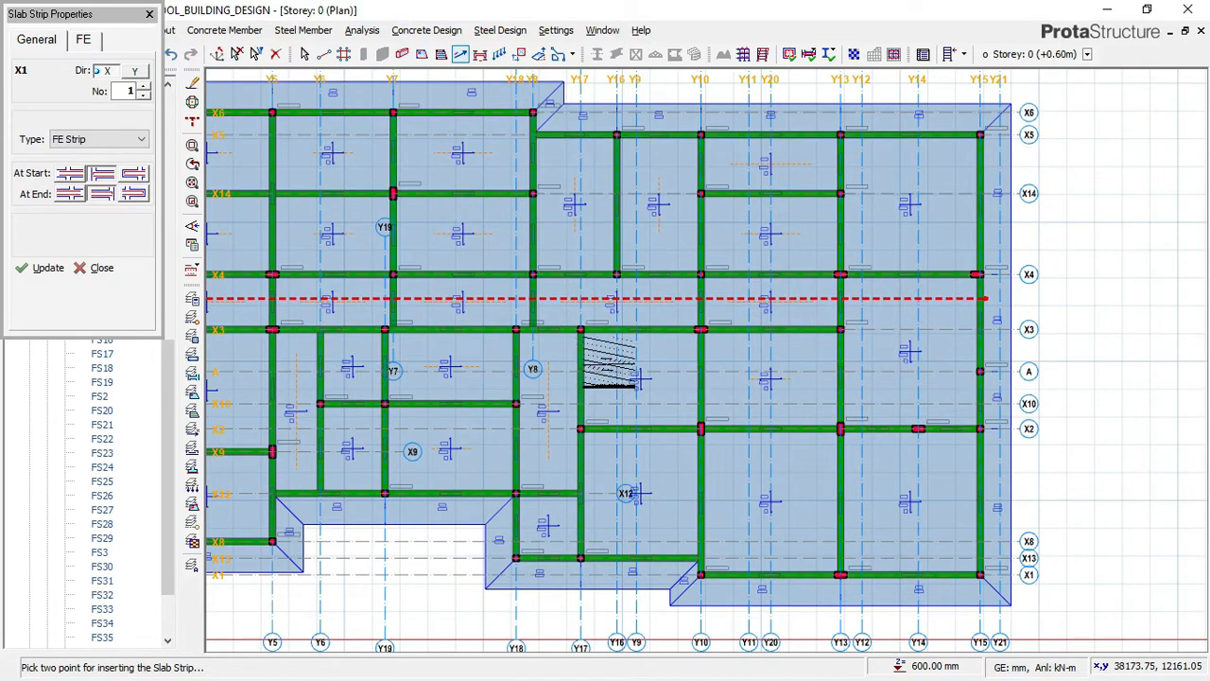
Set the strip direction to Y and draw a vertical FE slab strip between axes Y7 and Y8, from above axis X6 to just below axis X12.
middle_drag(662, 320, 777, 337)
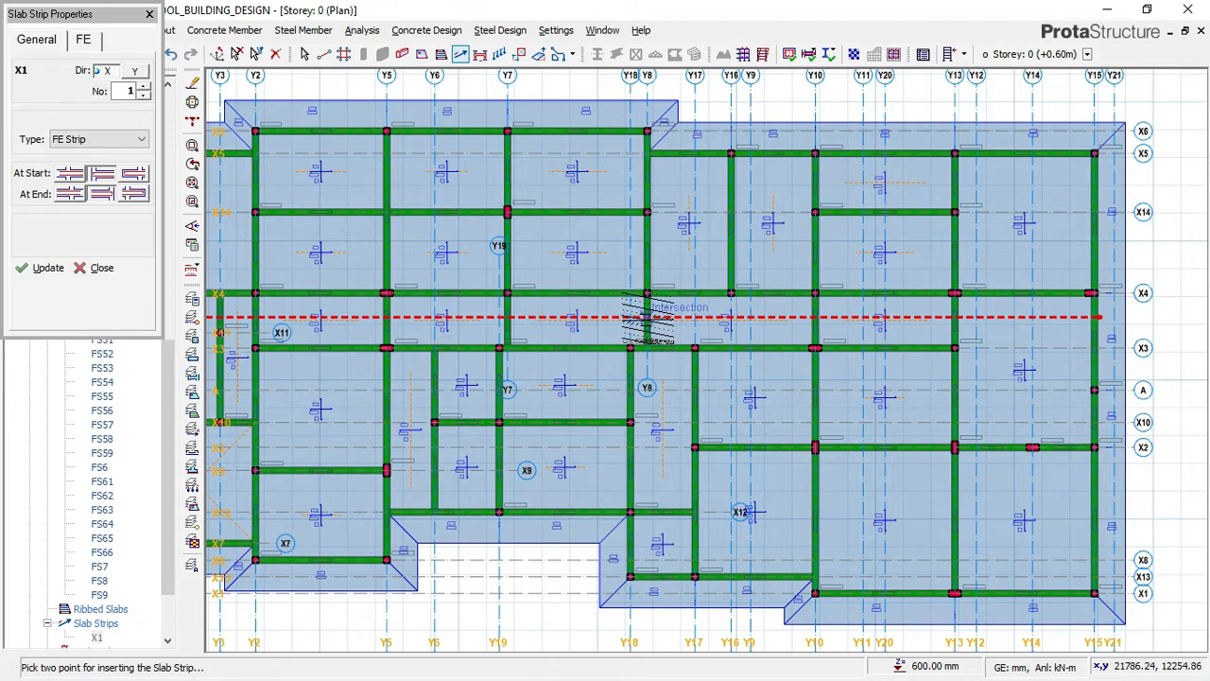
middle_drag(595, 337, 628, 340)
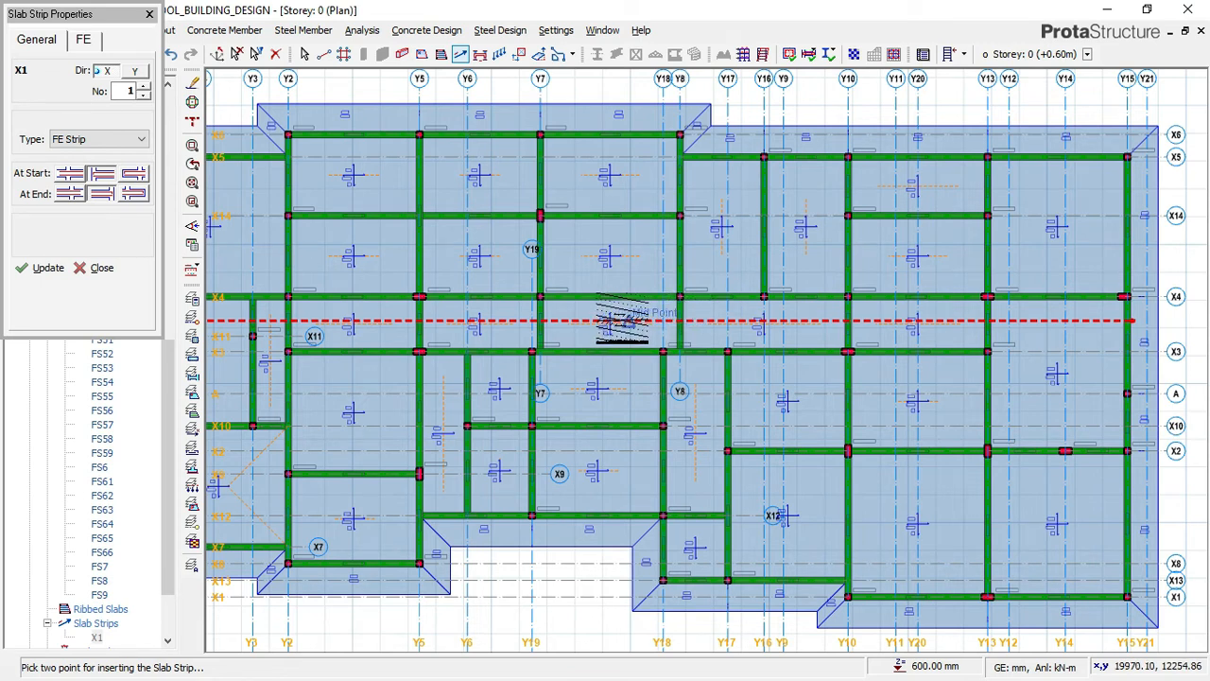
scroll(622, 321, down, 1)
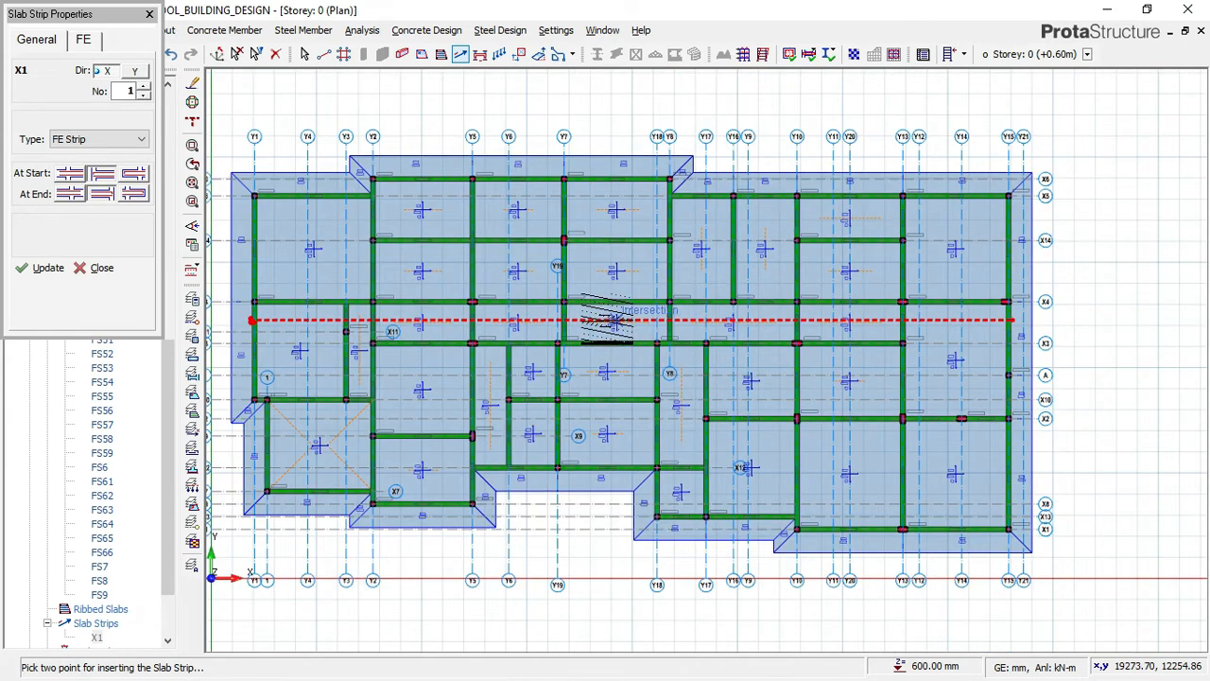
click(134, 76)
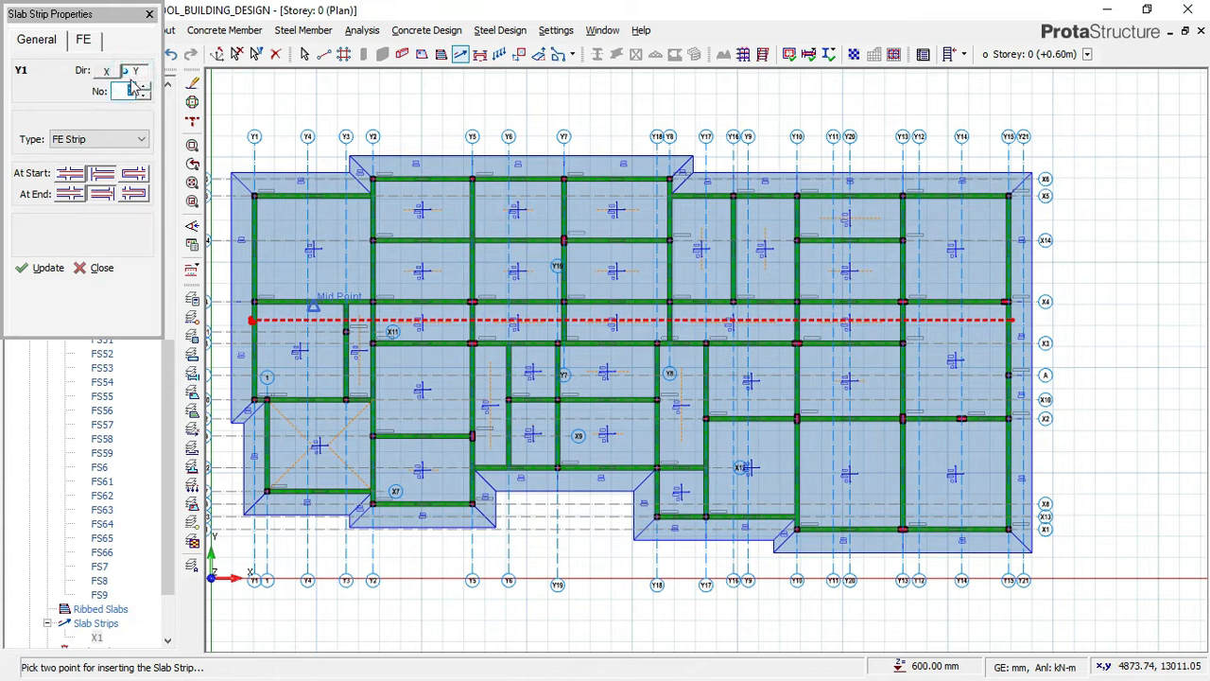
scroll(597, 185, up, 3)
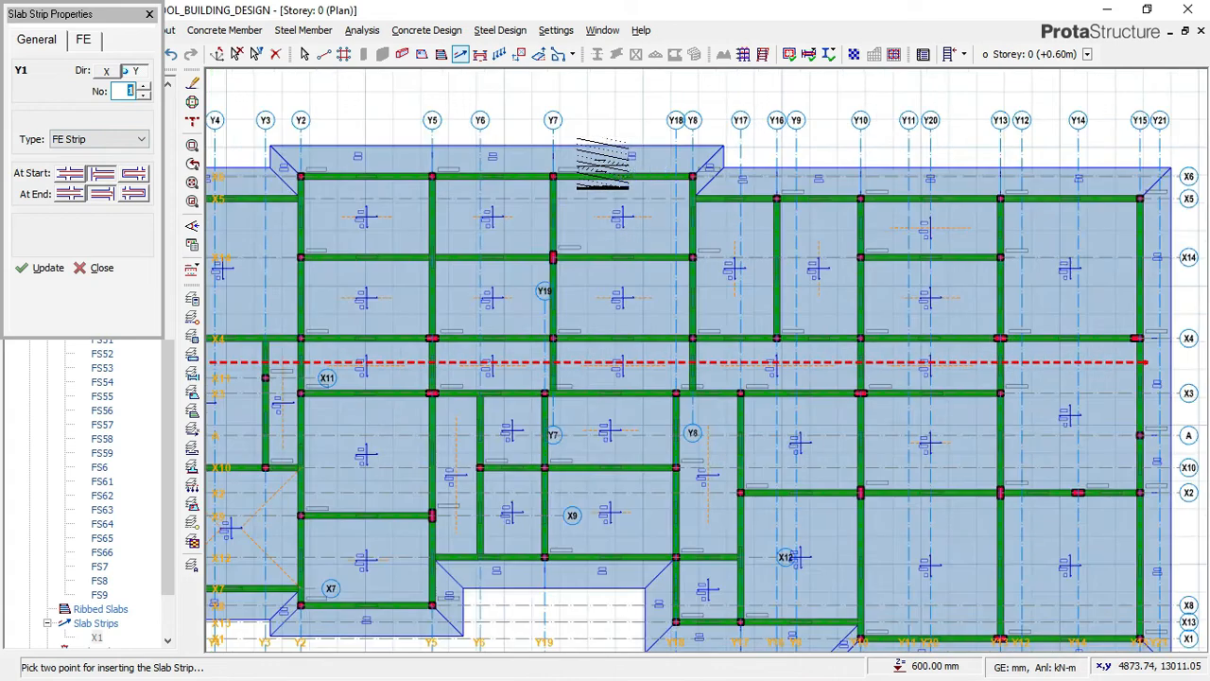
click(608, 169)
scroll(610, 189, down, 5)
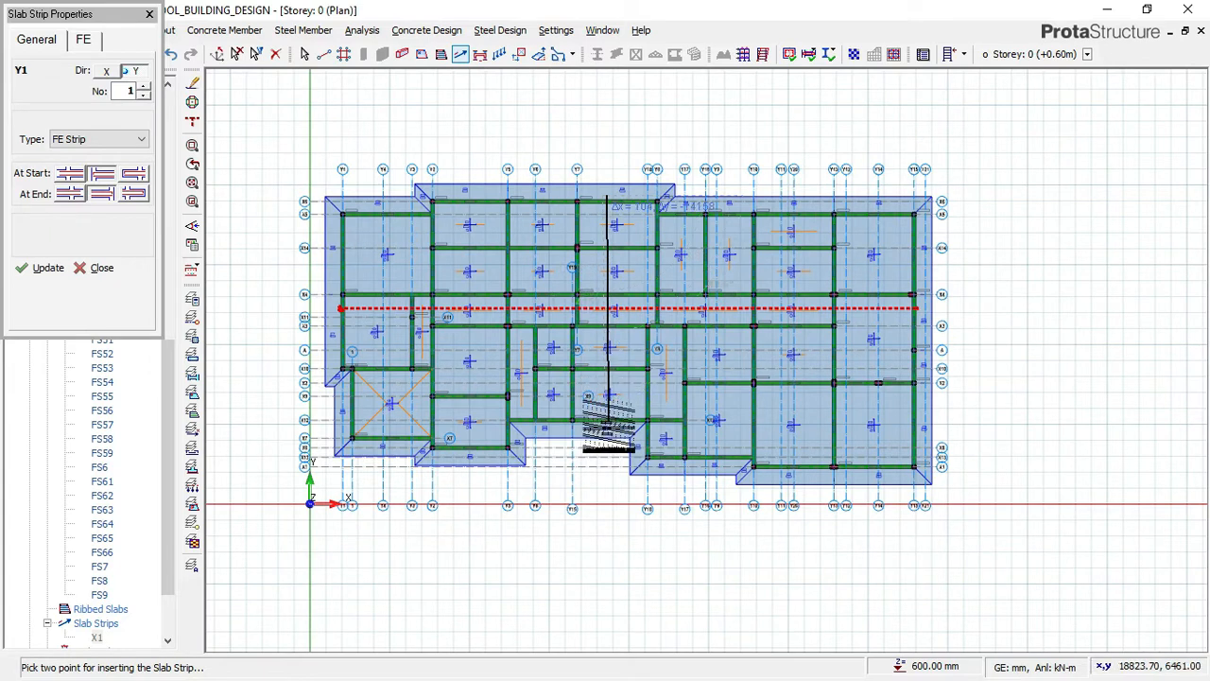
scroll(608, 421, up, 2)
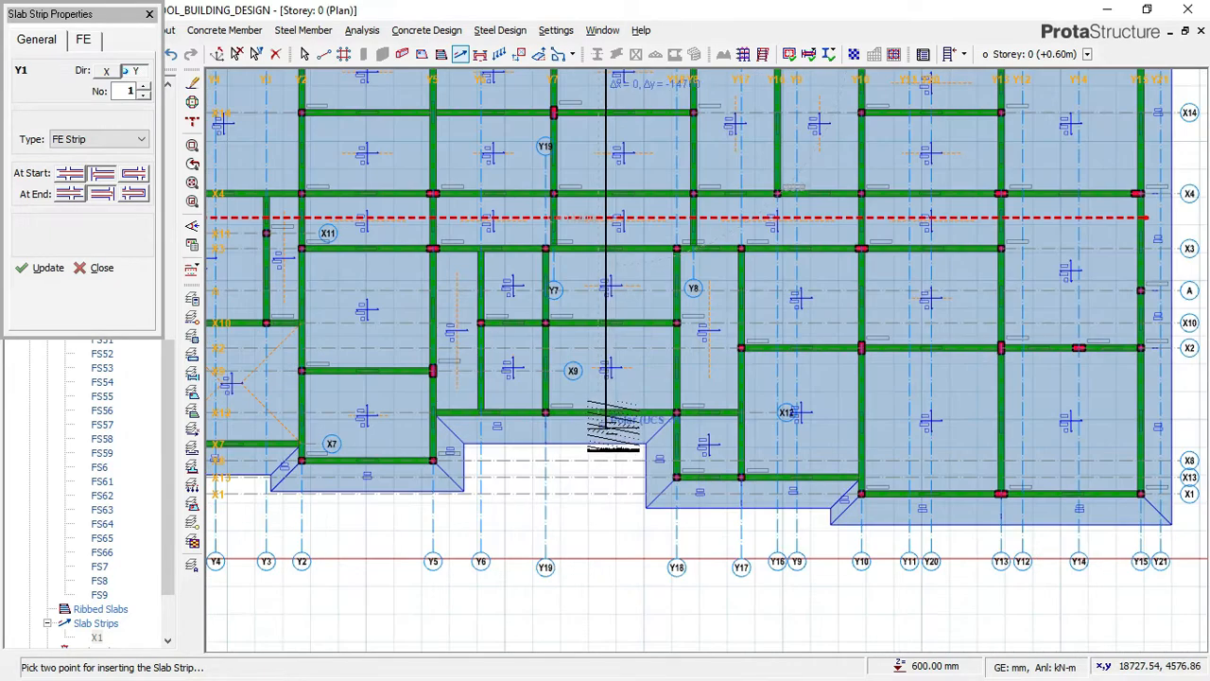
click(614, 426)
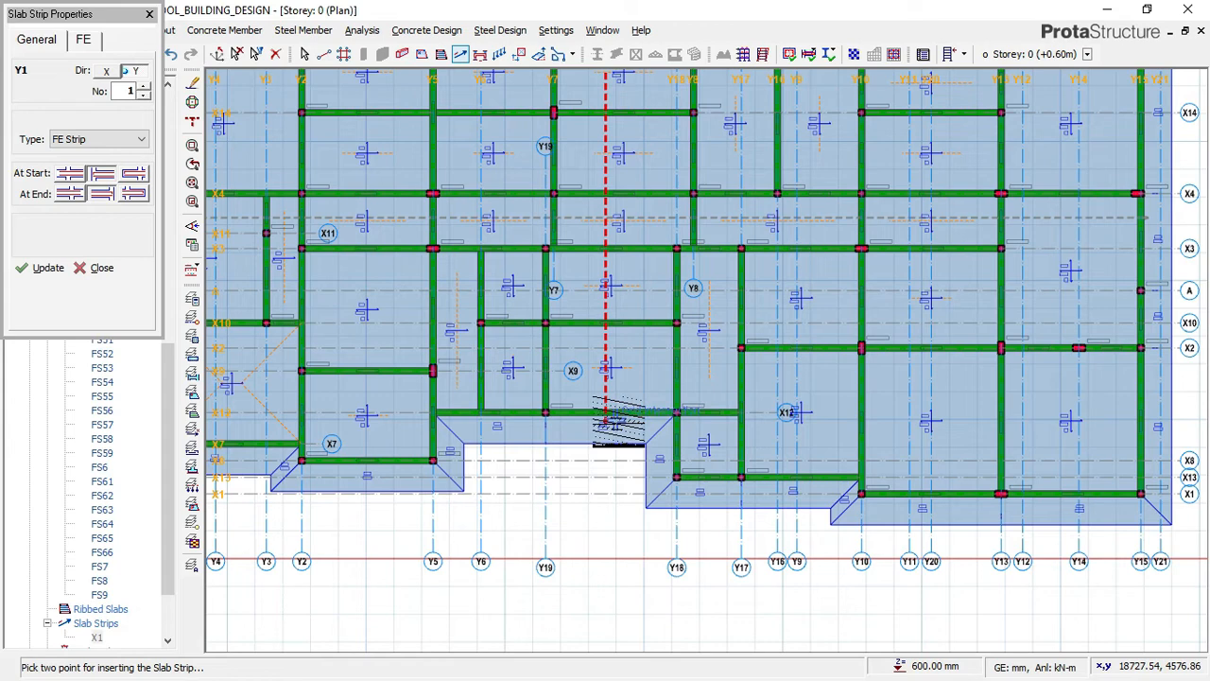
Switch the direction to X and draw a horizontal FE slab strip between axes X14 and X4, from beside axis Y1 to just past axis Y15.
scroll(650, 431, down, 2)
click(108, 72)
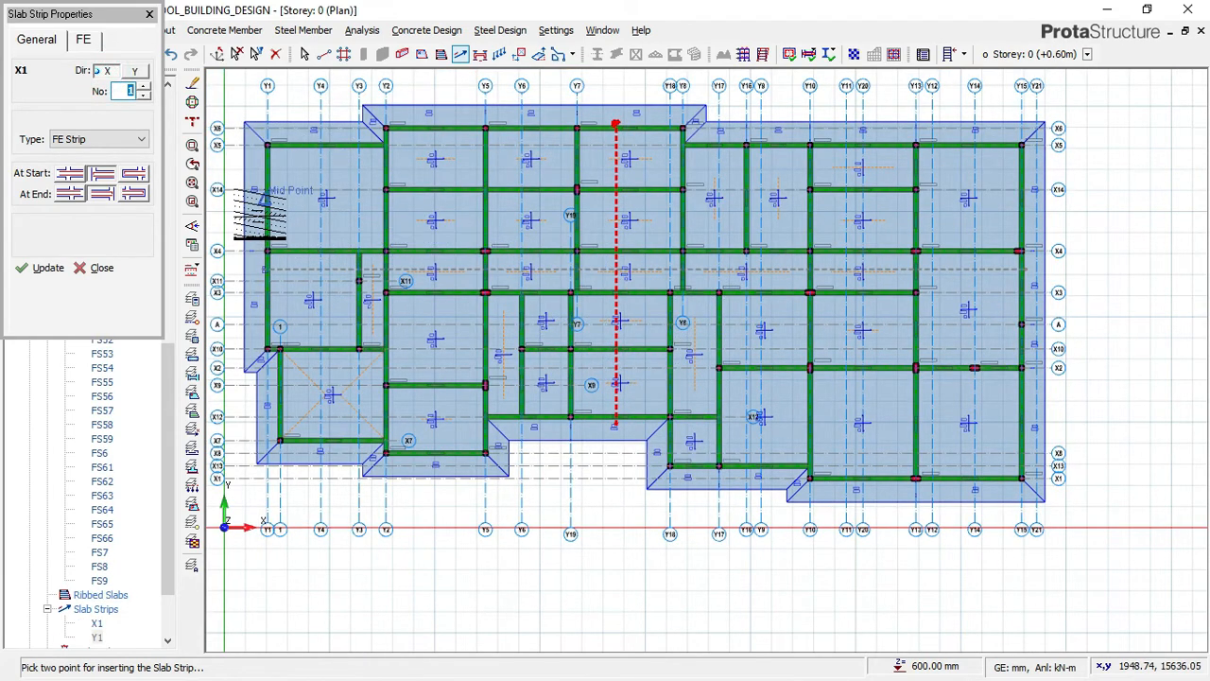
scroll(261, 210, up, 1)
click(257, 206)
scroll(265, 236, down, 1)
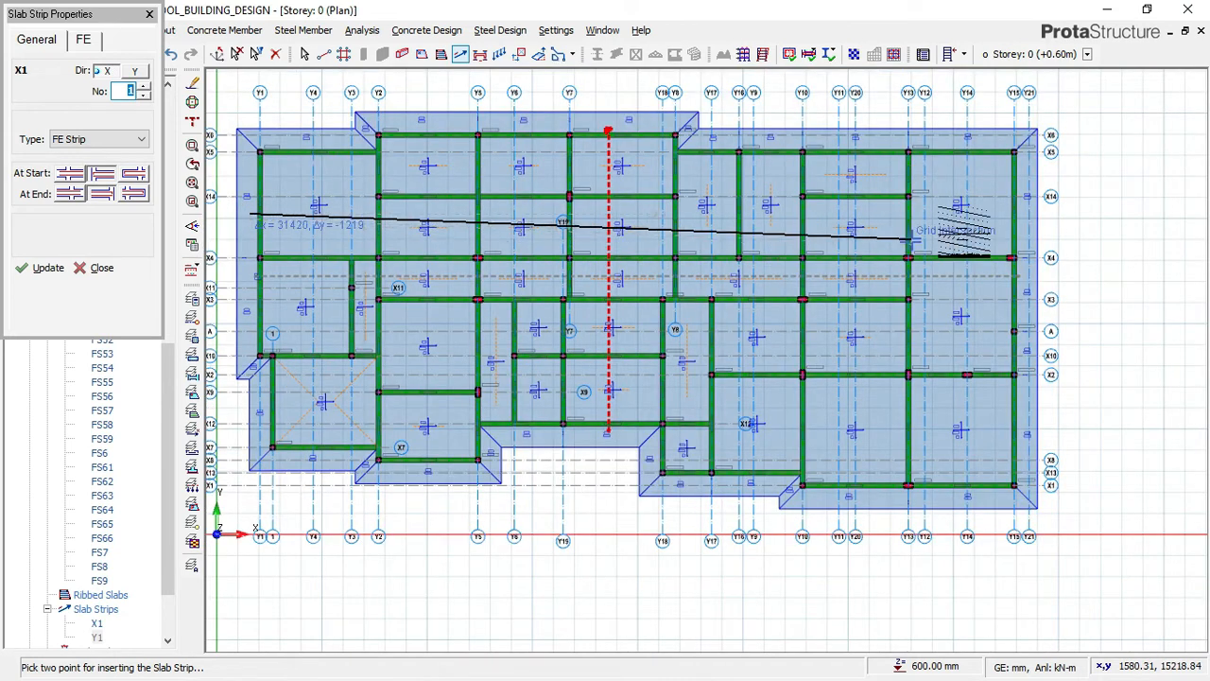
click(1021, 214)
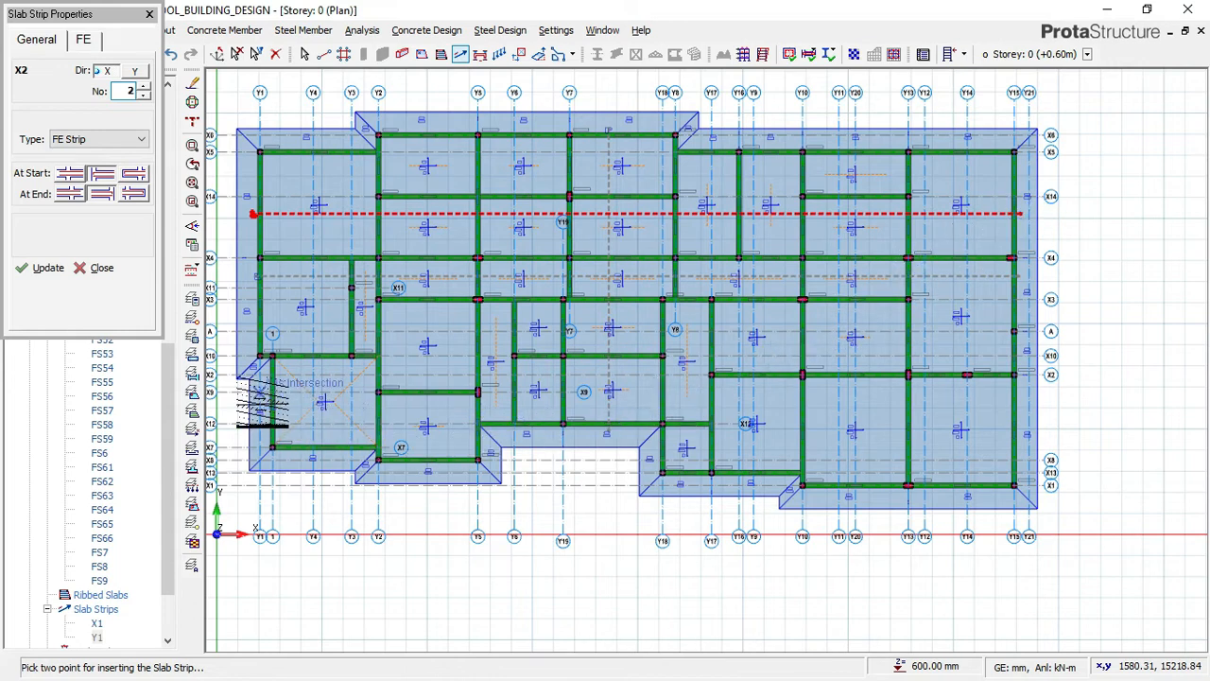
Draw a horizontal FE slab strip about 36100 mm long between axes X9 and X12, from beside axis 1 to just past axis Y15.
scroll(272, 407, up, 1)
scroll(269, 406, up, 1)
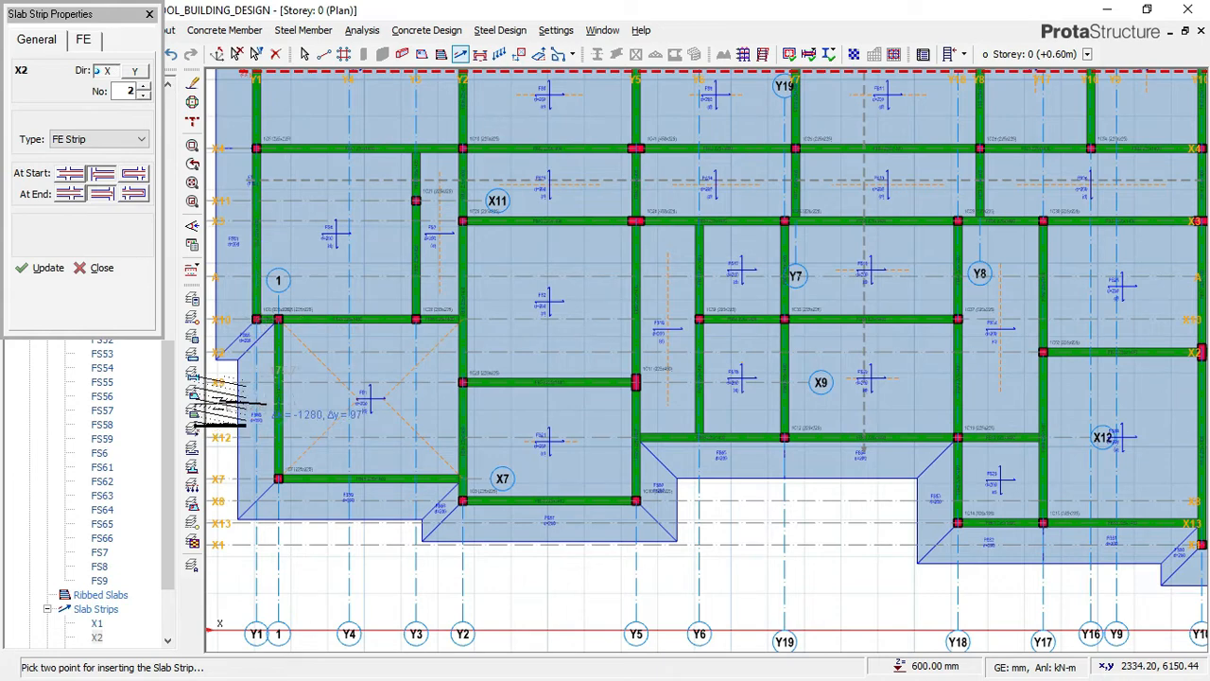
scroll(255, 413, down, 2)
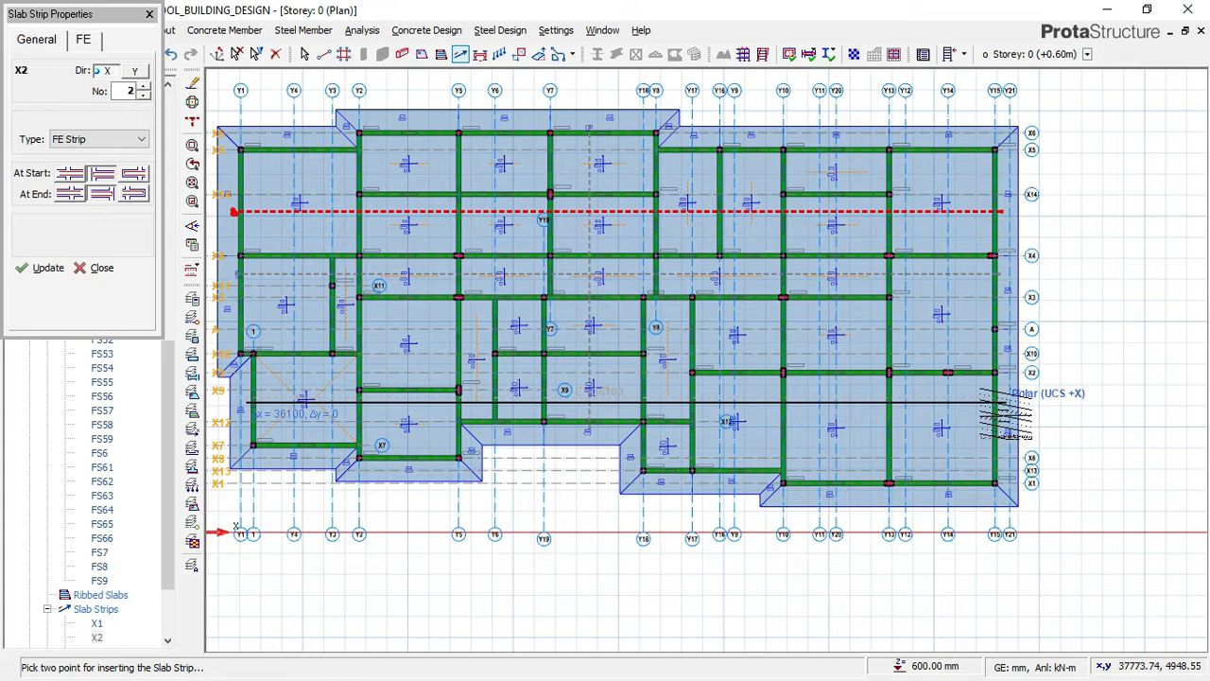
click(1006, 402)
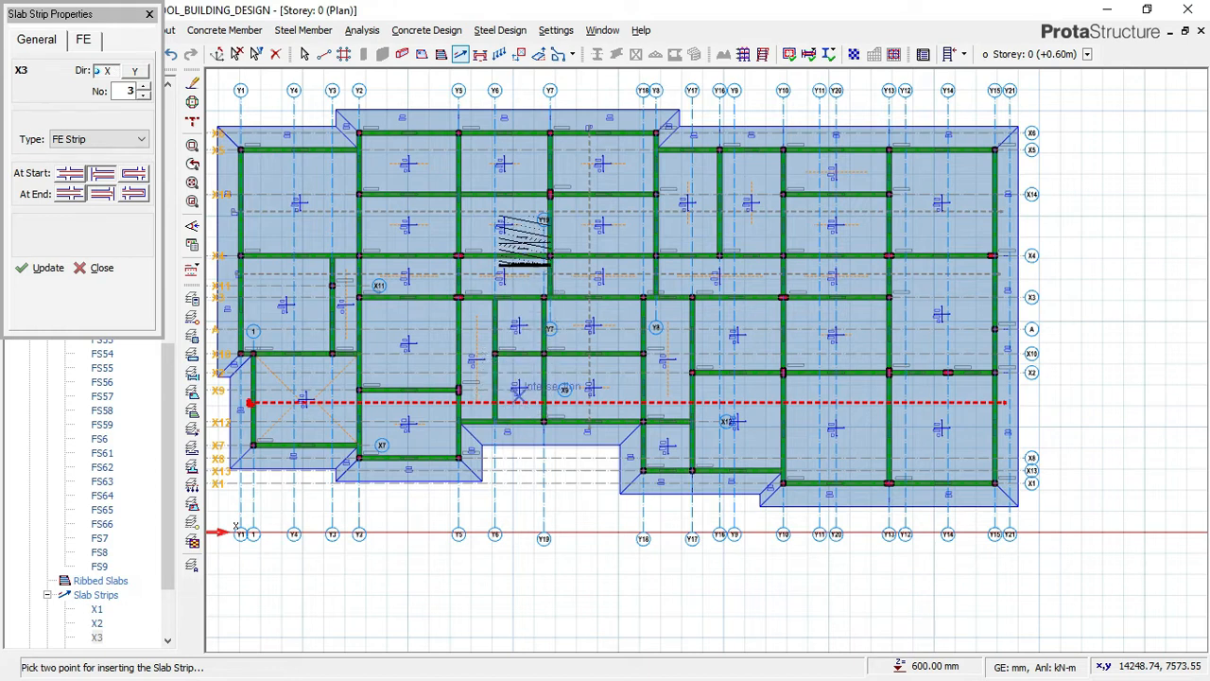
End the slab strip insertion and save the project, leaving no member selected.
middle_drag(530, 246, 611, 313)
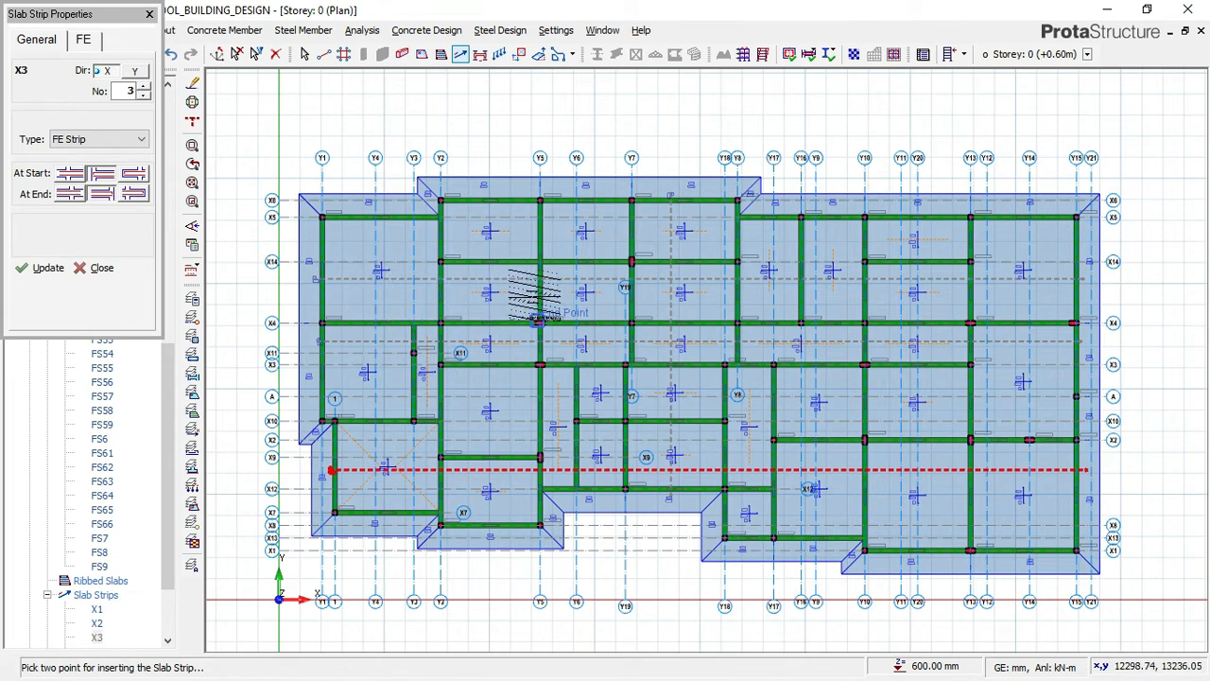
click(150, 15)
key(Escape)
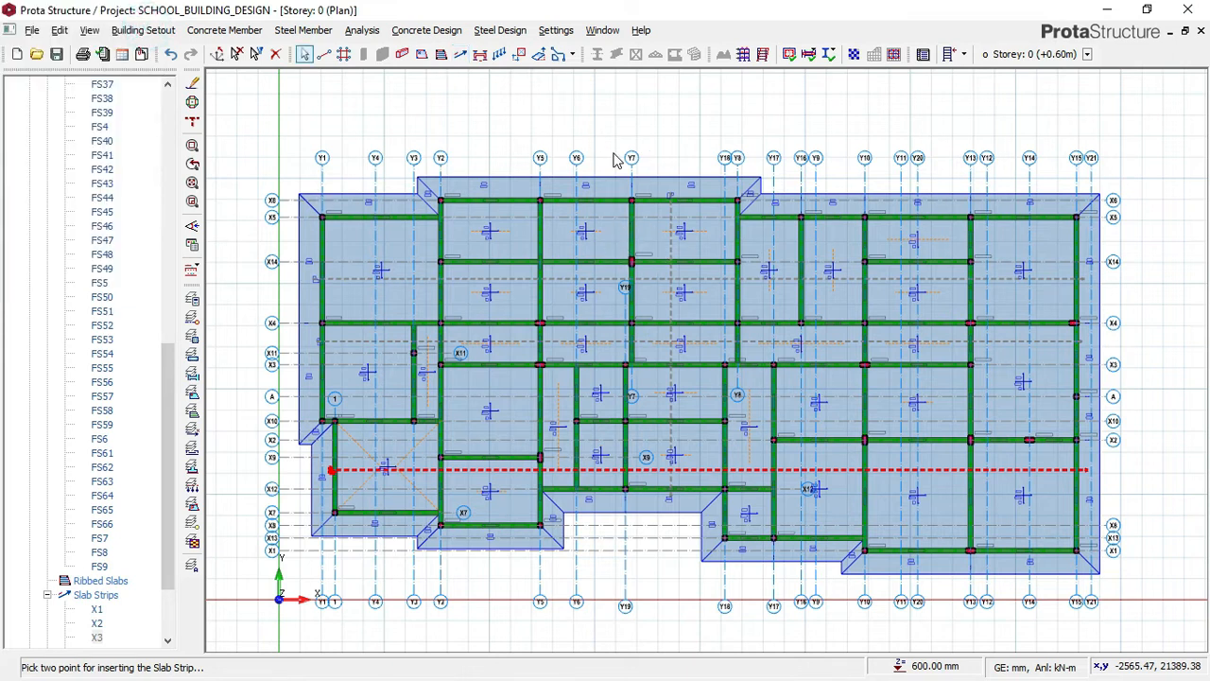
click(56, 53)
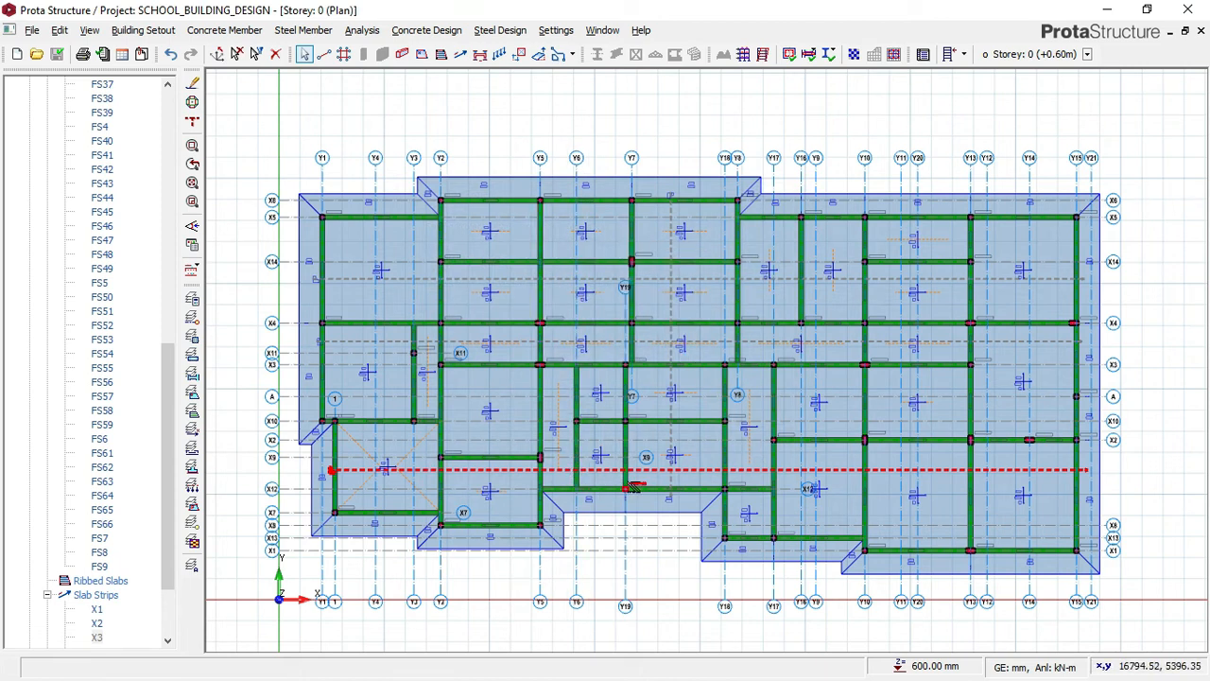
mouse_move(631, 487)
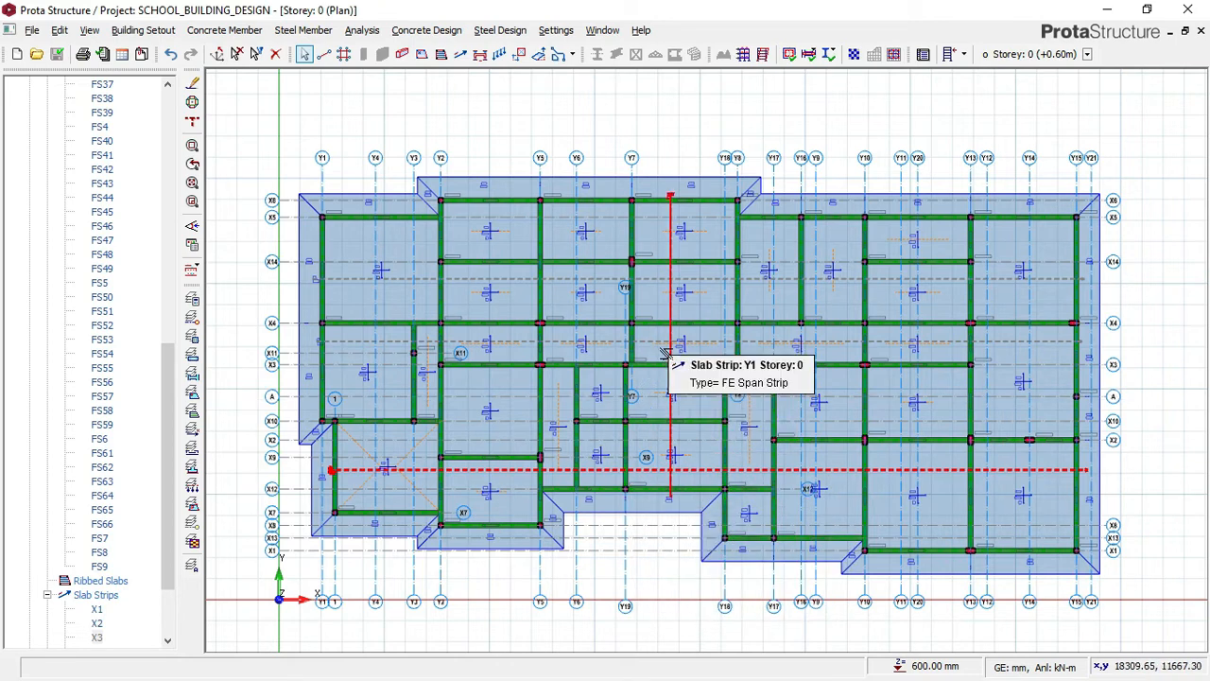
scroll(627, 383, up, 1)
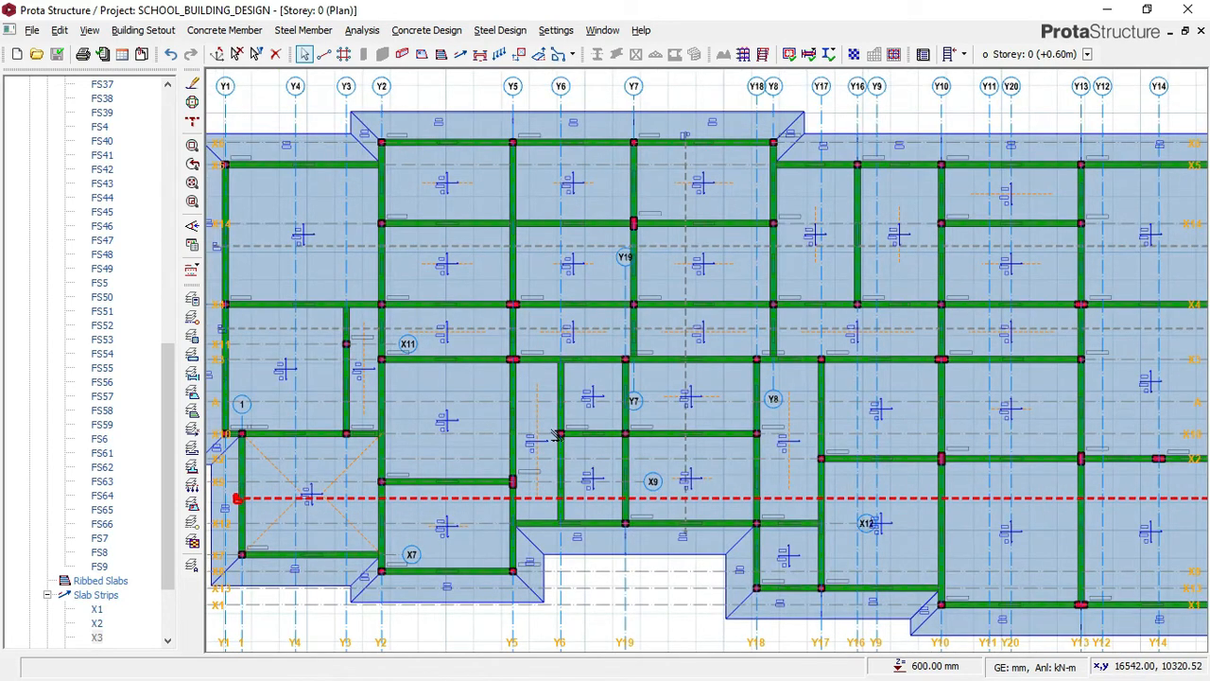
scroll(594, 402, down, 1)
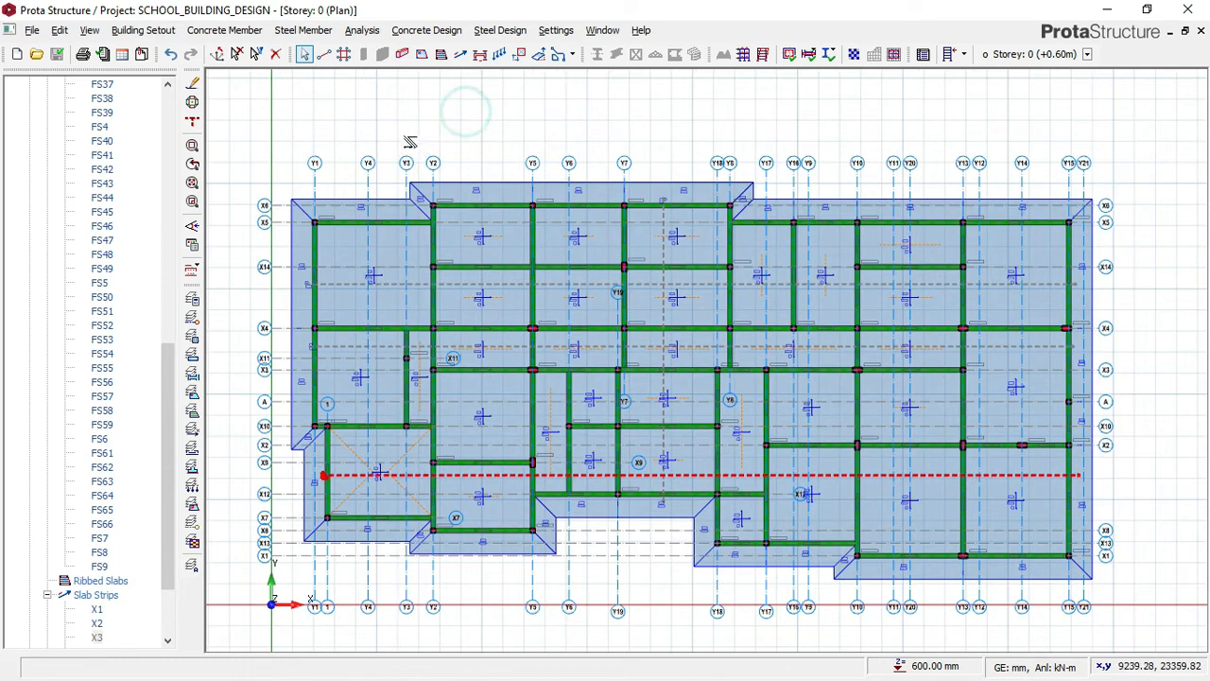
key(Escape)
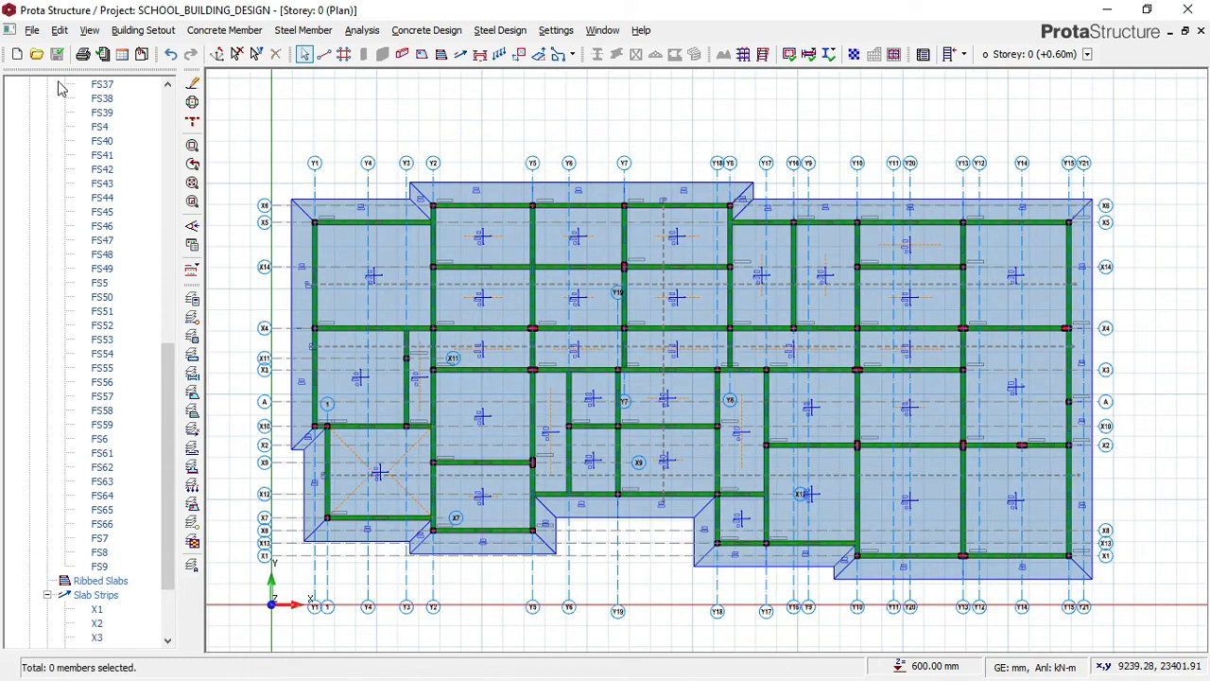
Open FE Raft Foundation Analysis and enable slab-assigned subgrade reaction values, column sections in the FE model and live load reduction, keeping beam torsional stiffnesses considered.
click(360, 31)
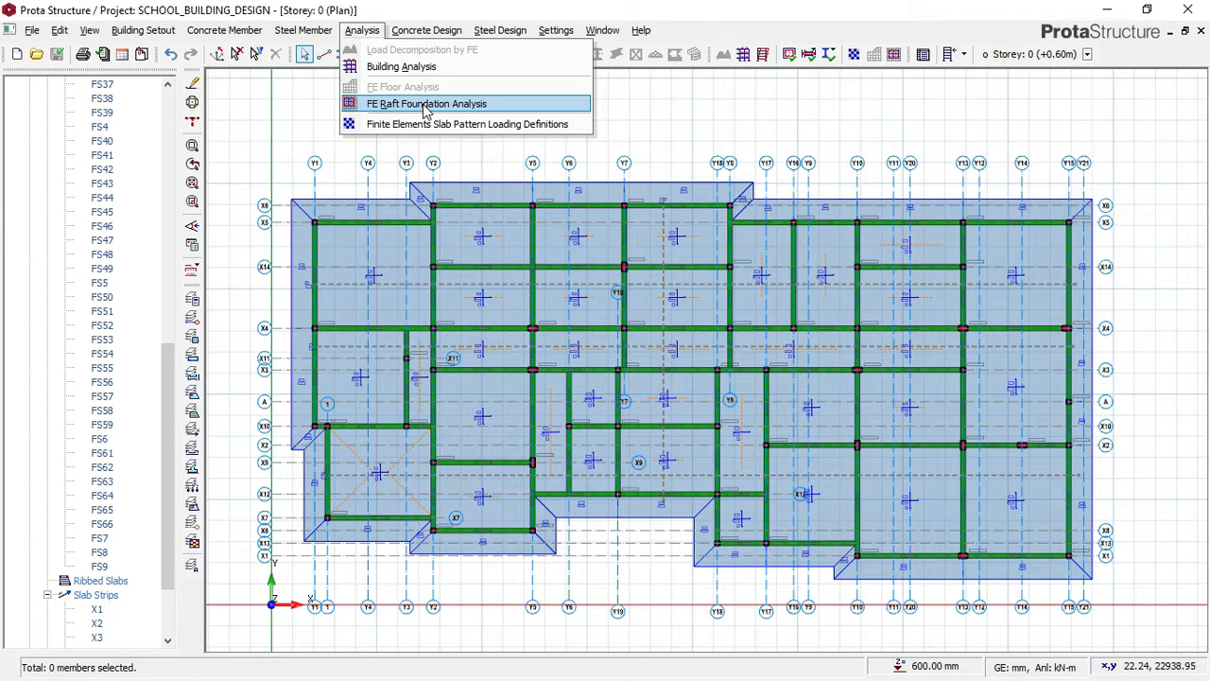
click(426, 106)
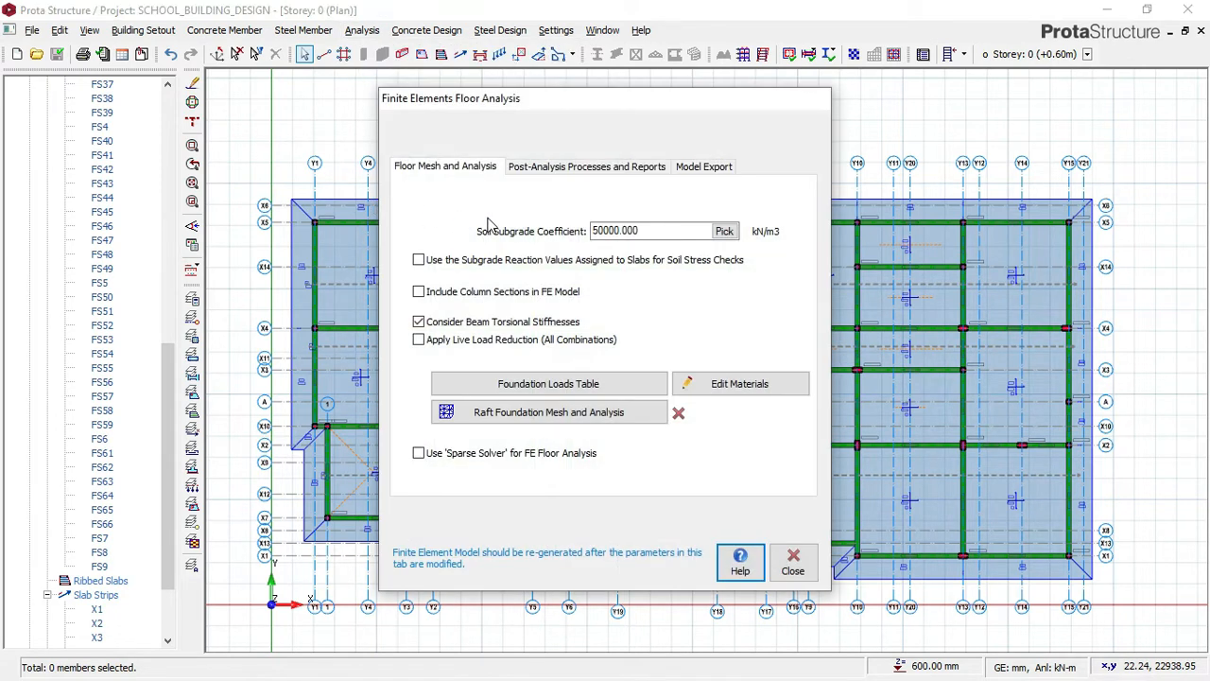
click(418, 259)
click(419, 291)
click(418, 338)
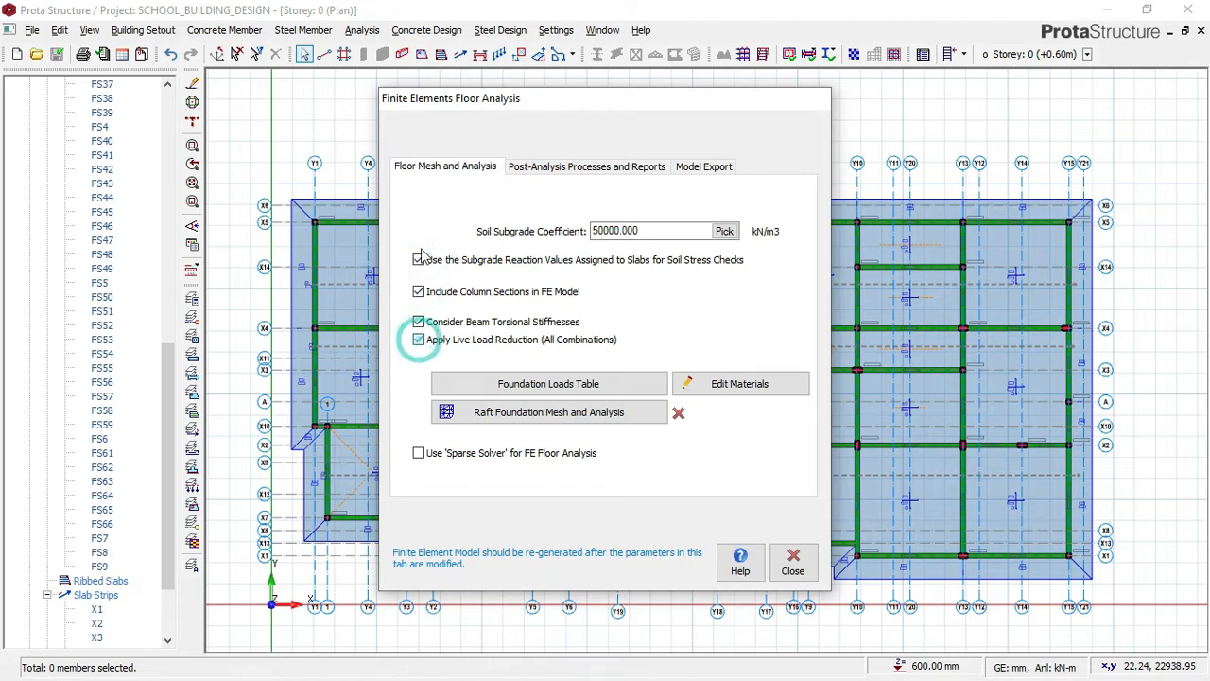
click(419, 322)
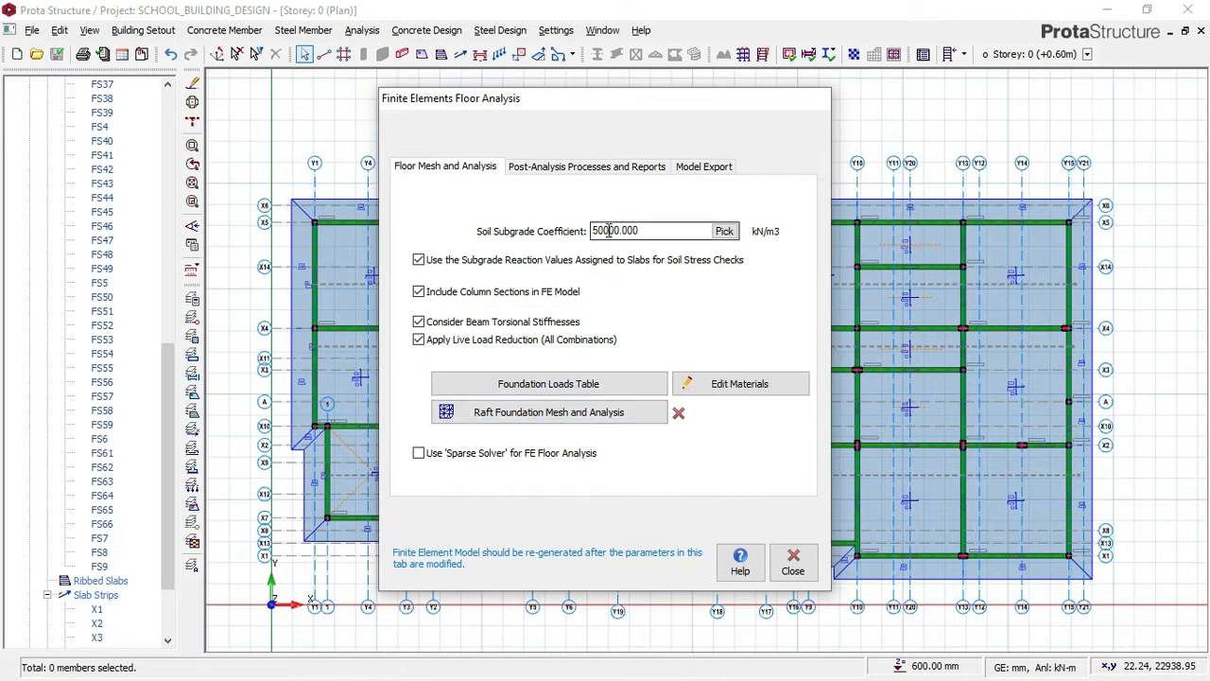
Generate the raft foundation mesh model with uniformity factor 25 and plate element size 800, and close the Raft Foundation Analysis window.
click(547, 419)
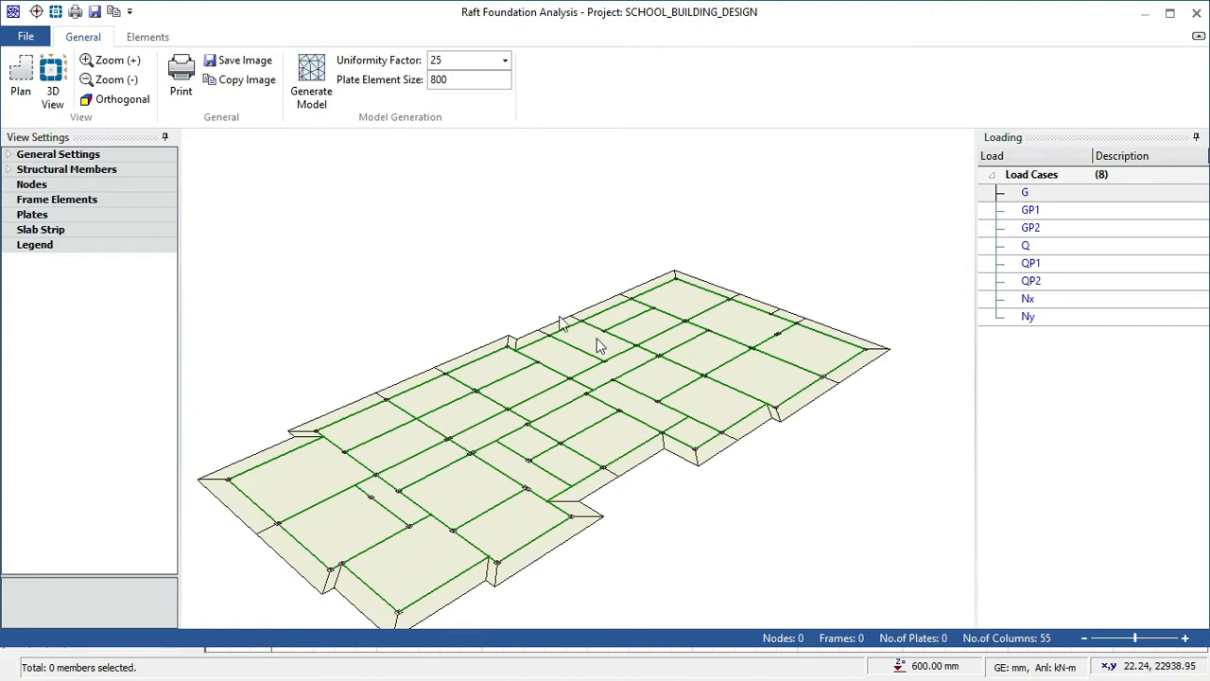
click(316, 82)
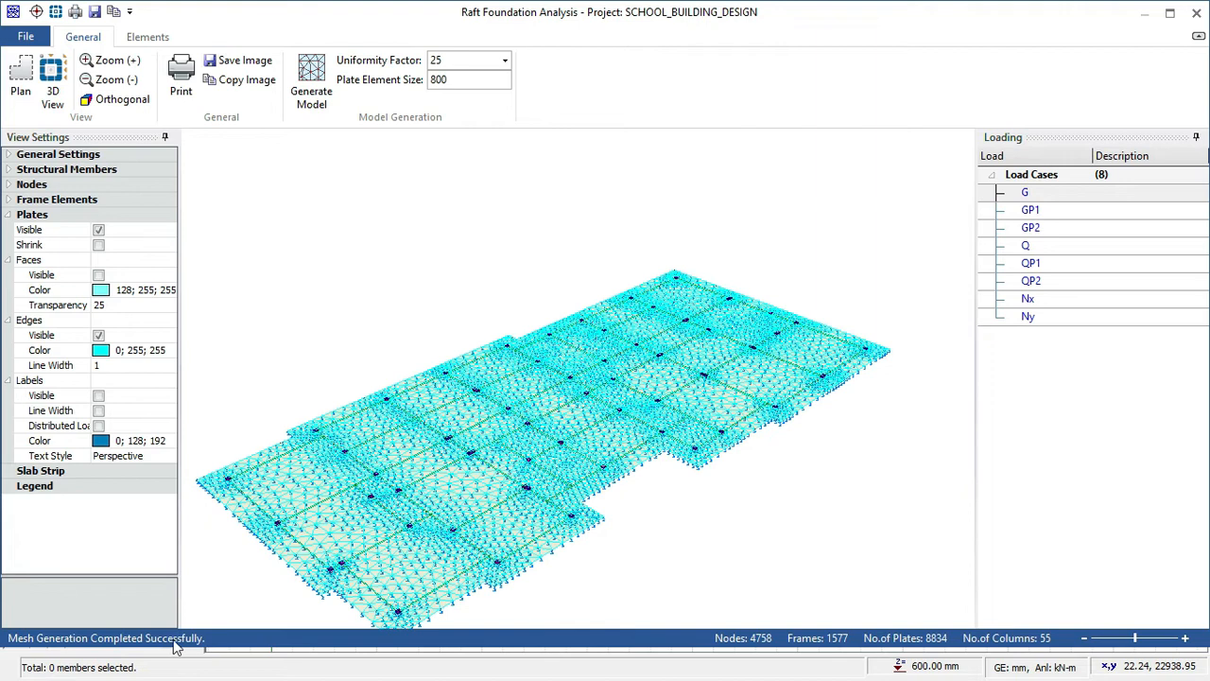
click(1196, 13)
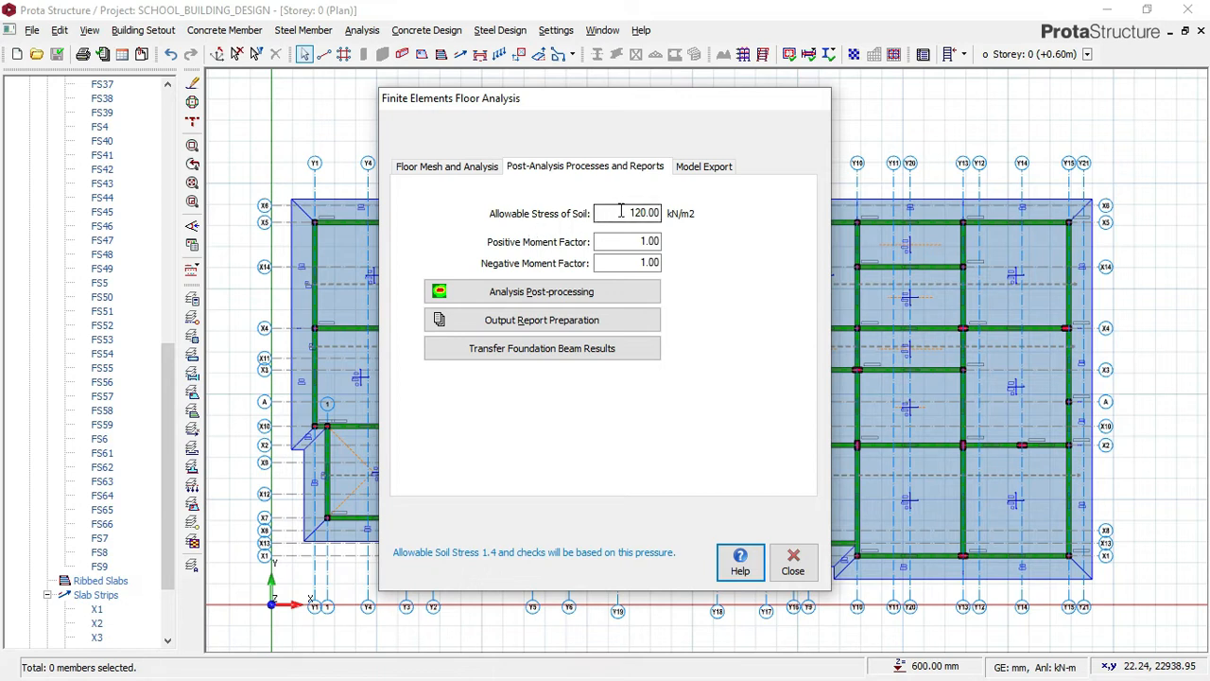
Set the allowable stress of soil to 55 kN/m2 and run Analysis Post-processing for the raft foundation.
drag(618, 207, 665, 214)
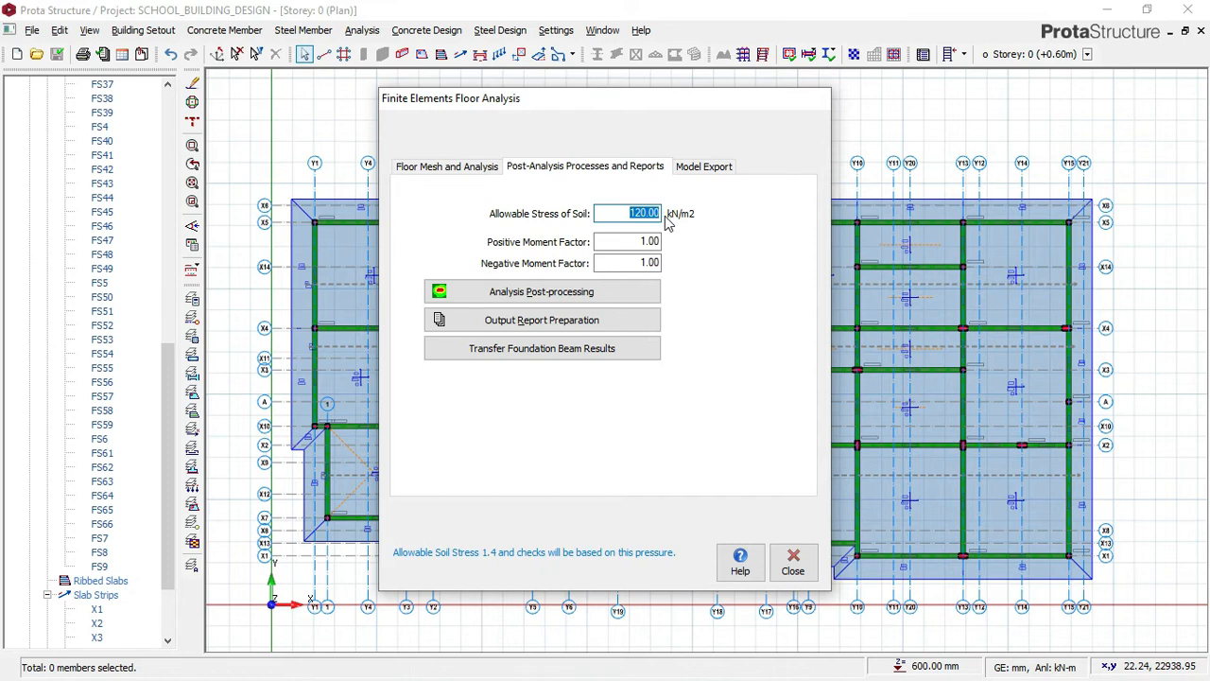
text(55)
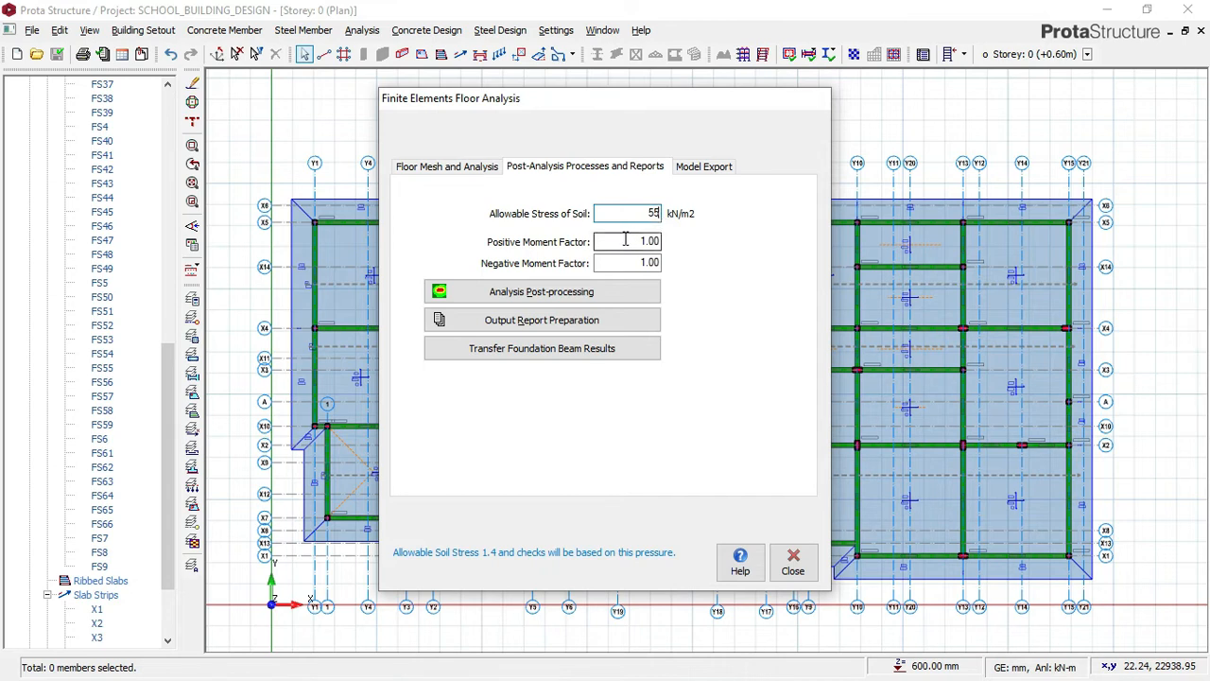
click(546, 293)
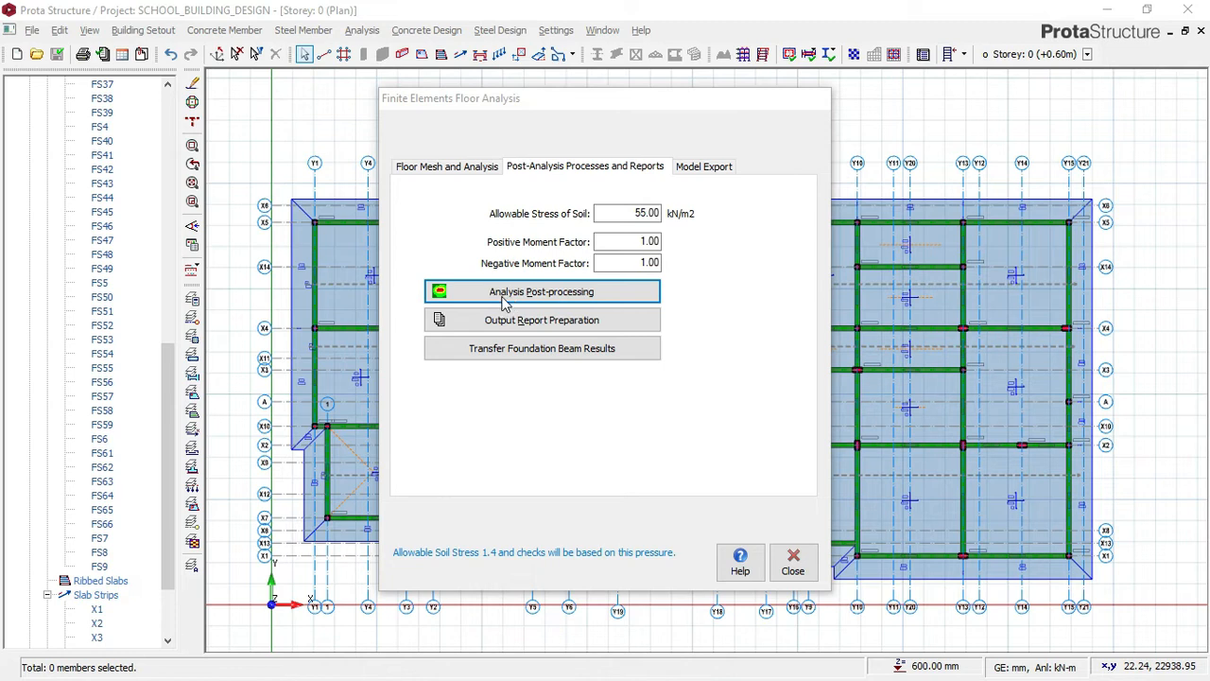
click(504, 299)
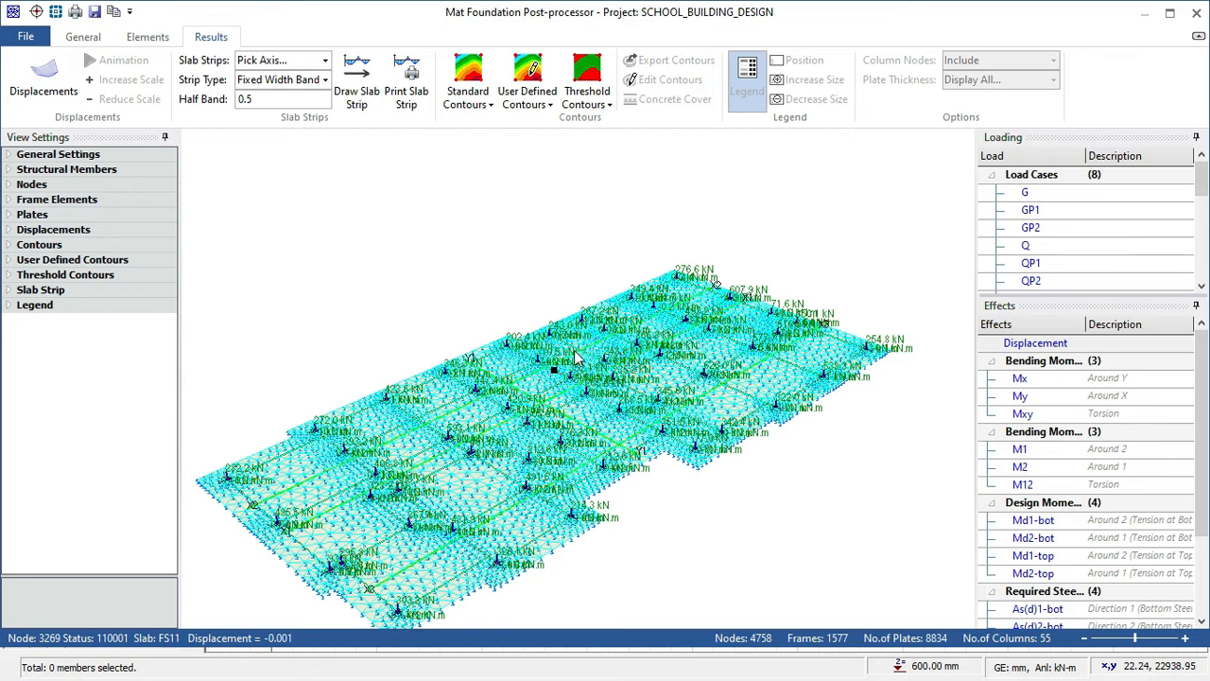
Display the standard contours on the mat foundation and show the bending moment Mx.
click(466, 79)
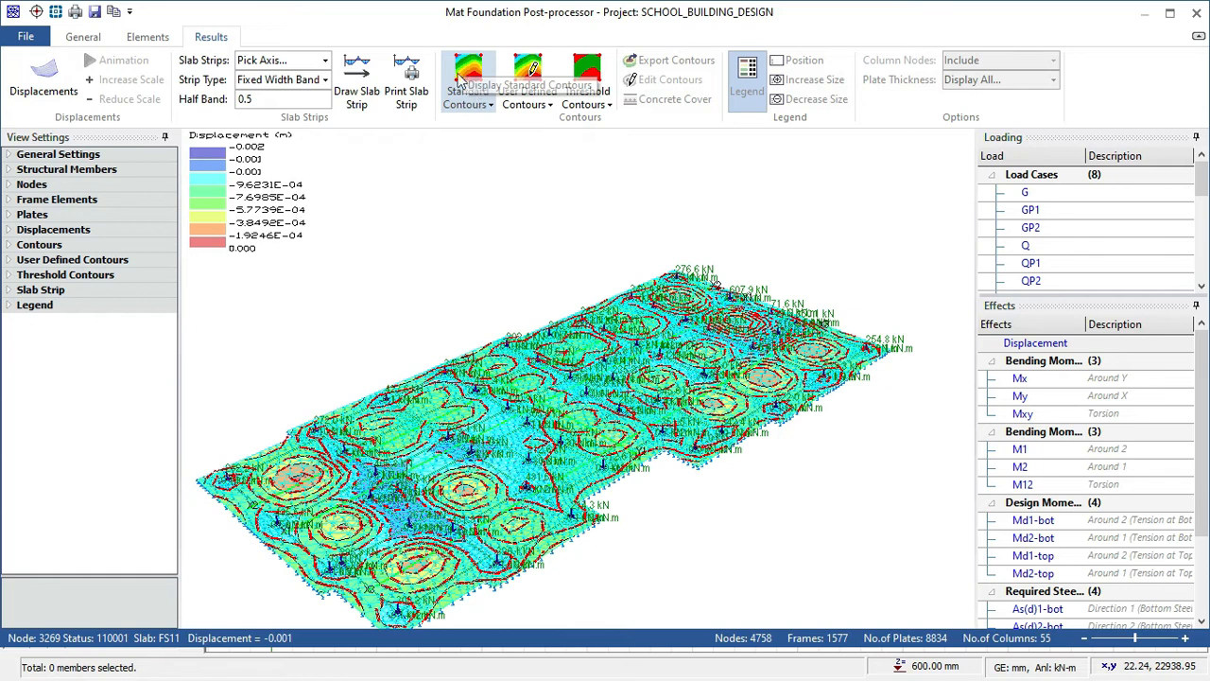
click(1020, 379)
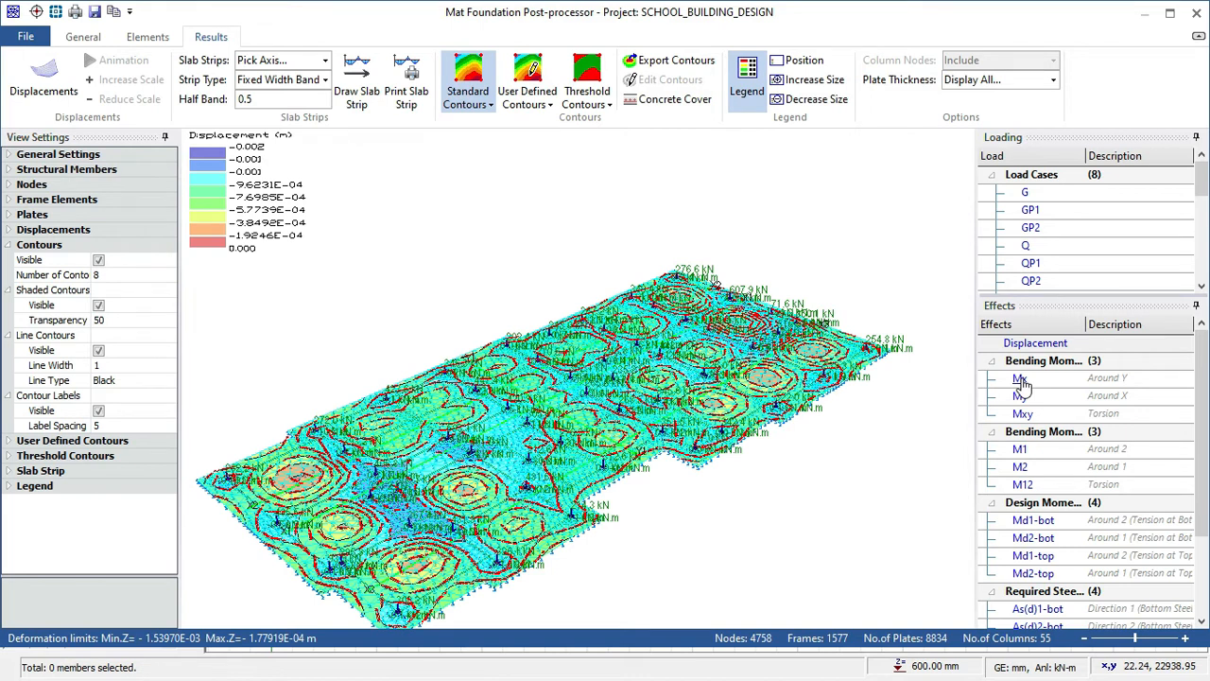
click(1021, 379)
click(1019, 378)
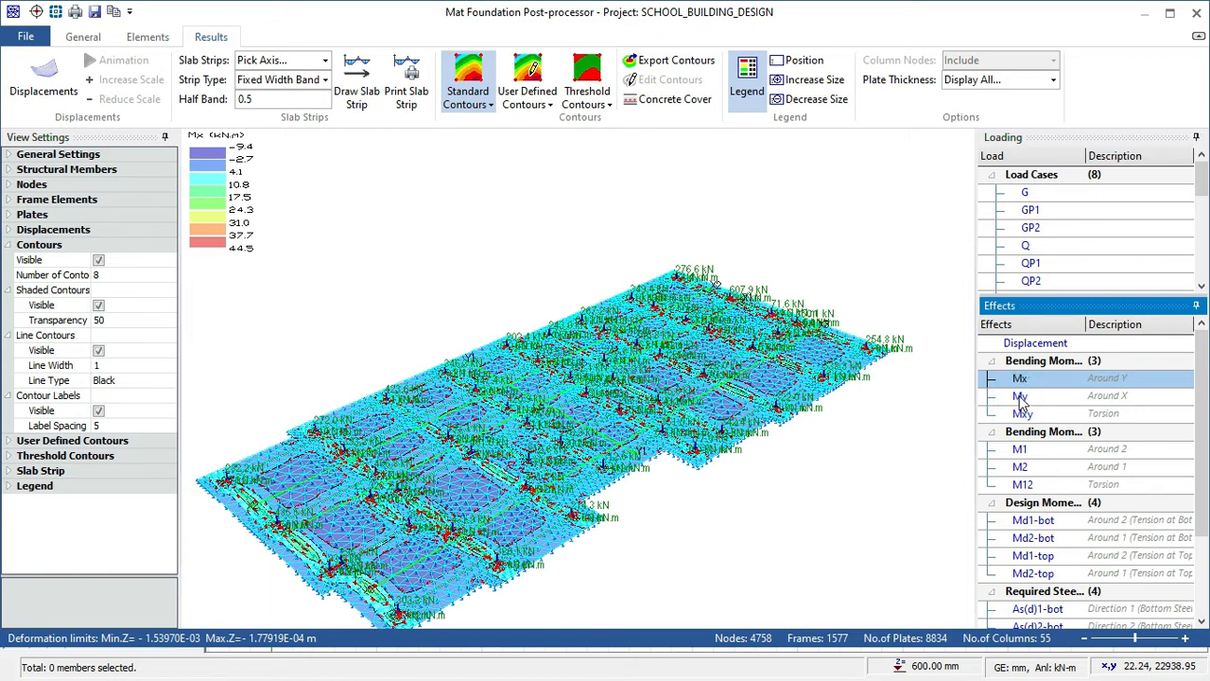
Display the contours of bending moments My, Mxy, M1, M2 and M12 on the mat foundation.
click(1019, 397)
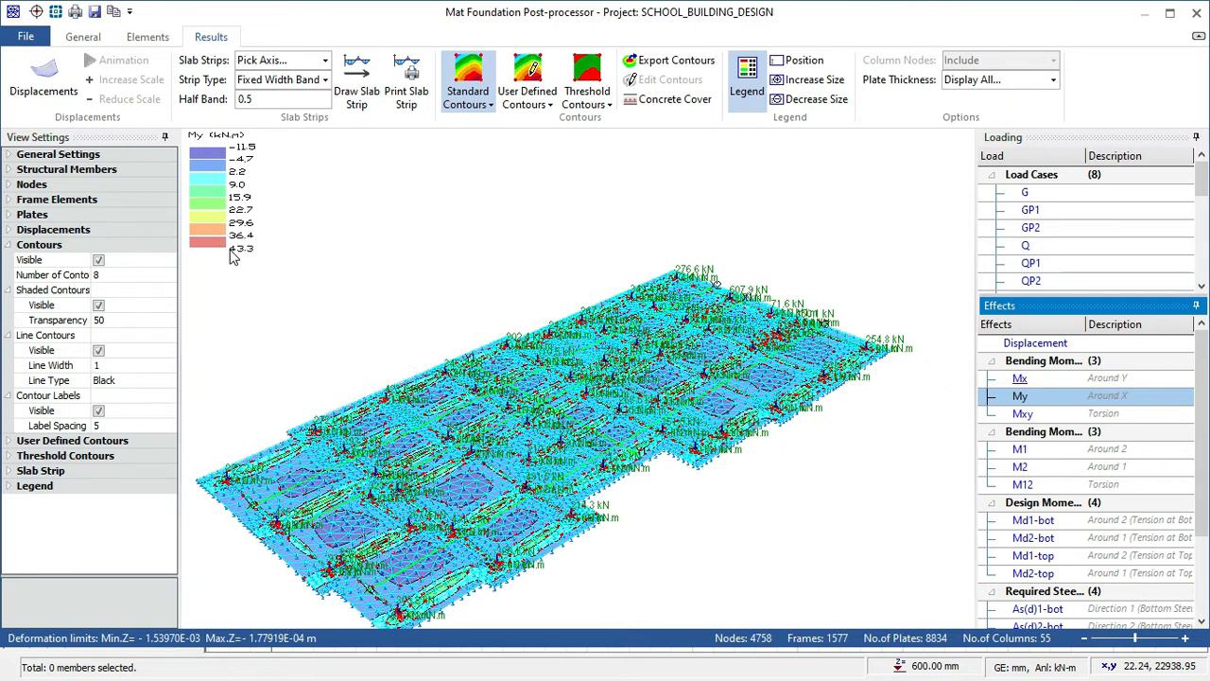
click(1021, 413)
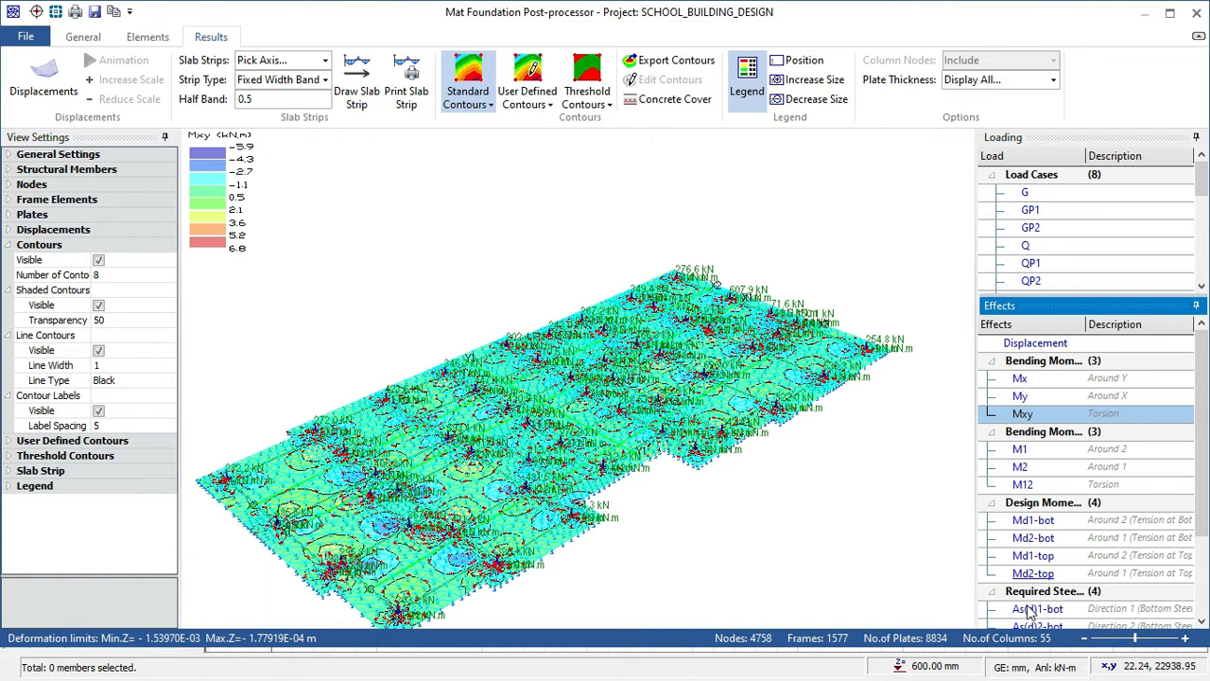
click(1019, 452)
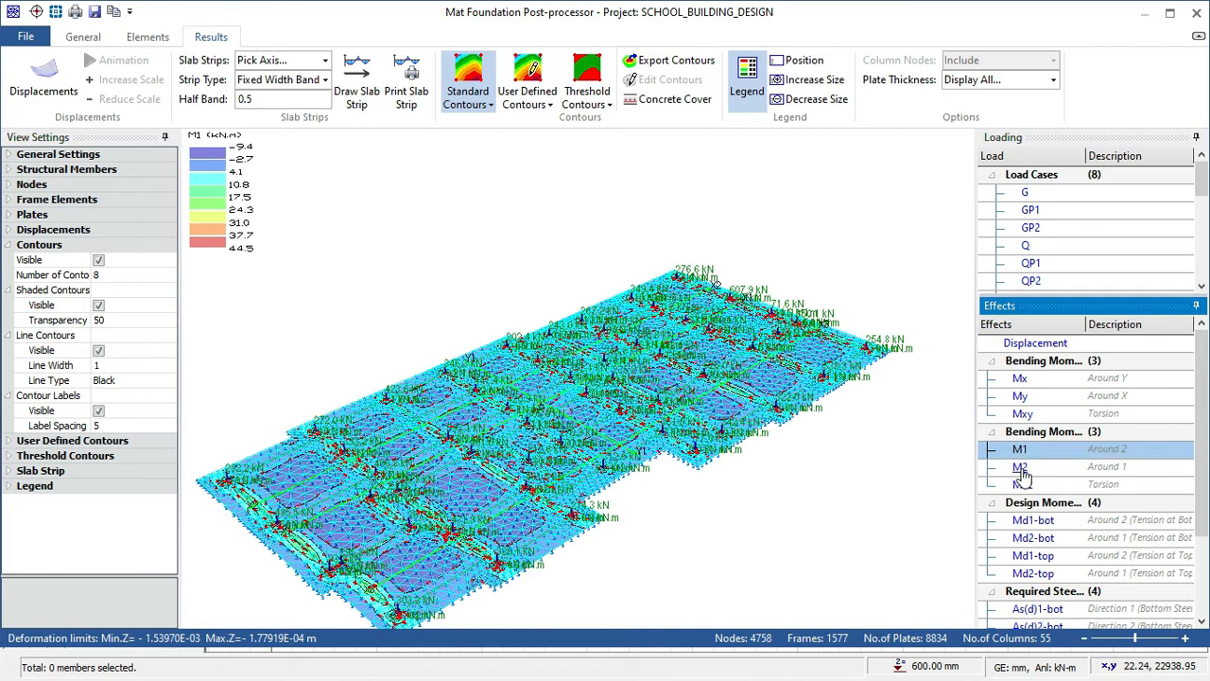
click(1021, 466)
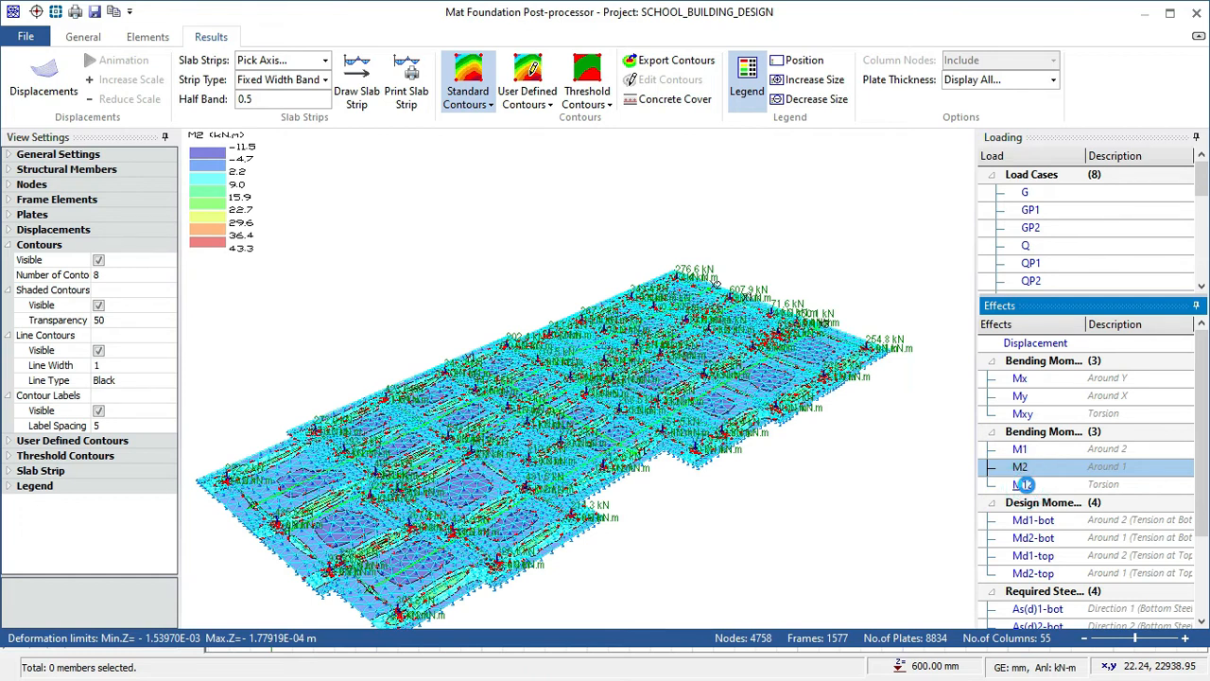
click(1024, 484)
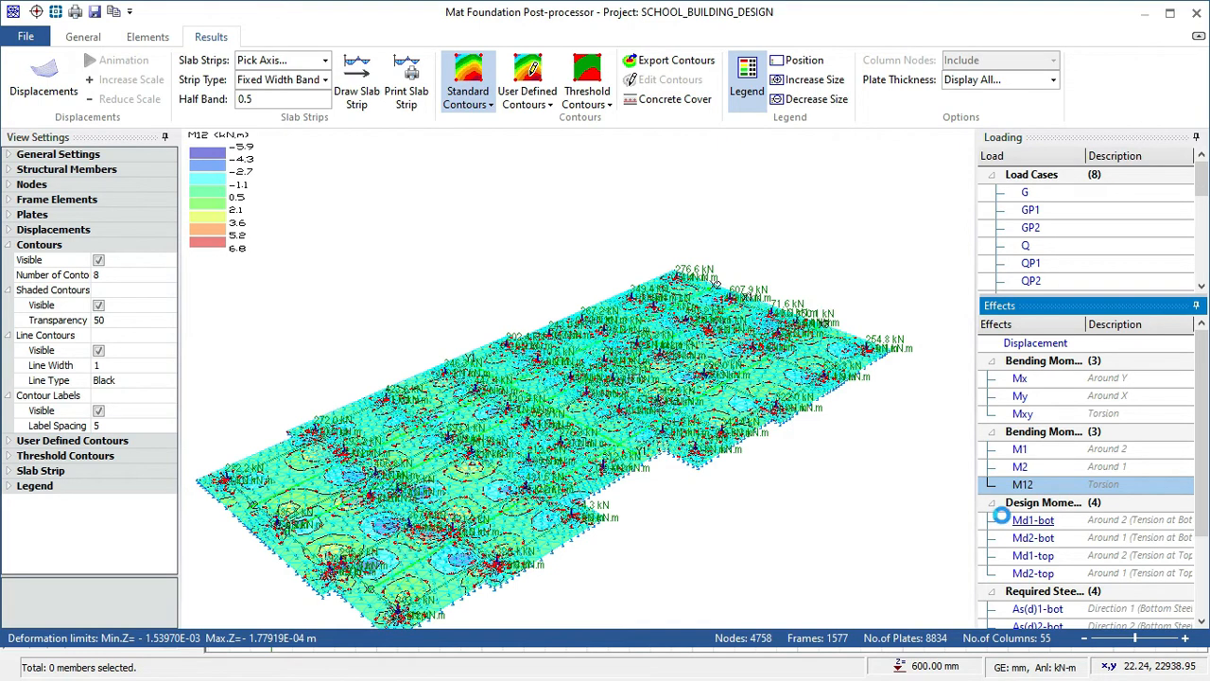
Display the design moment contours Md1-bot to Md2-top and the required steel contours, ending with As(d)1-top and As(d)2-top.
click(1002, 518)
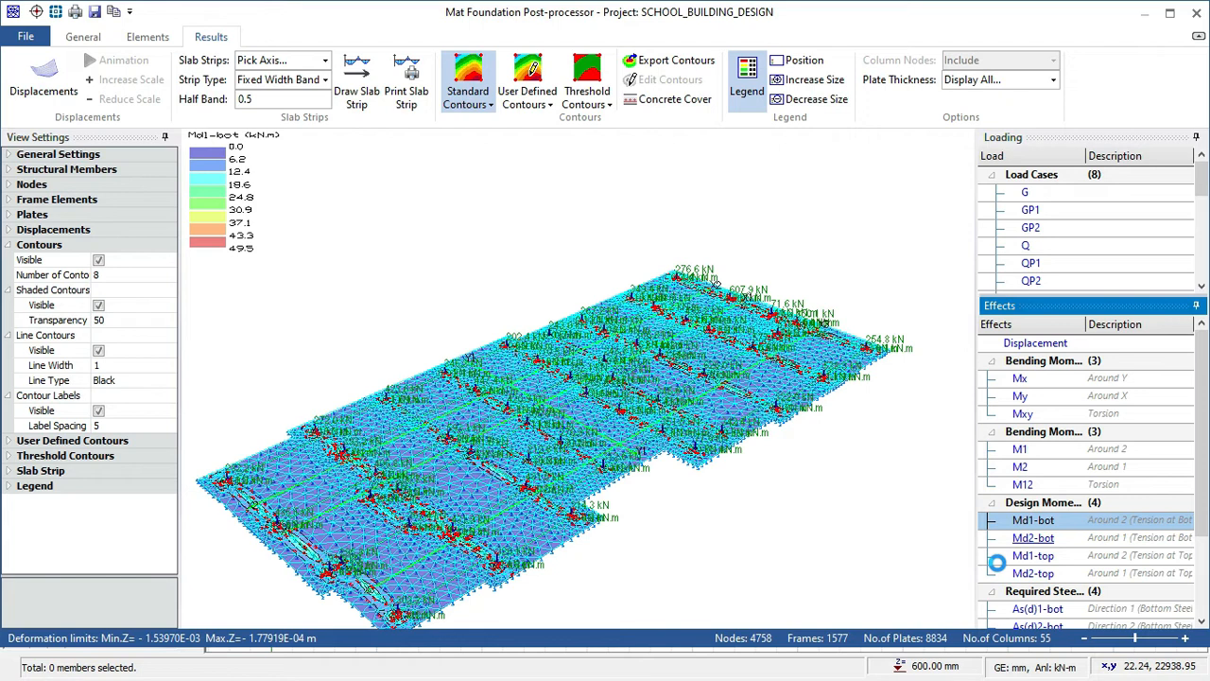
click(1030, 557)
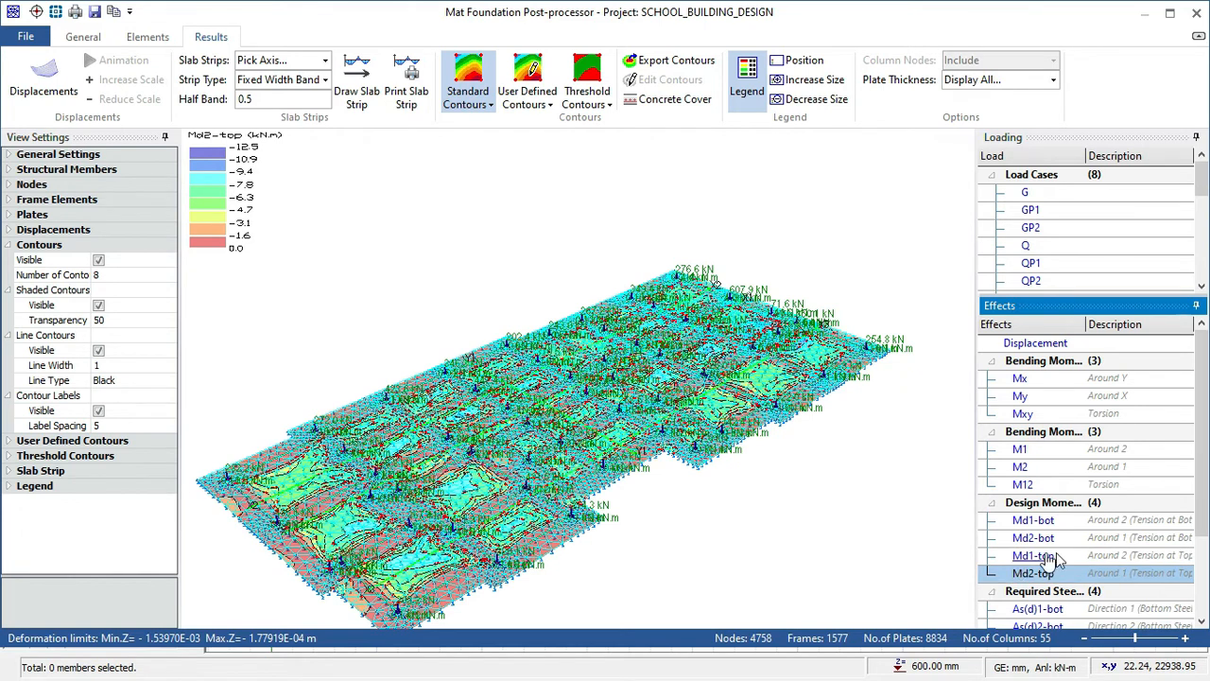
scroll(1205, 454, down, 3)
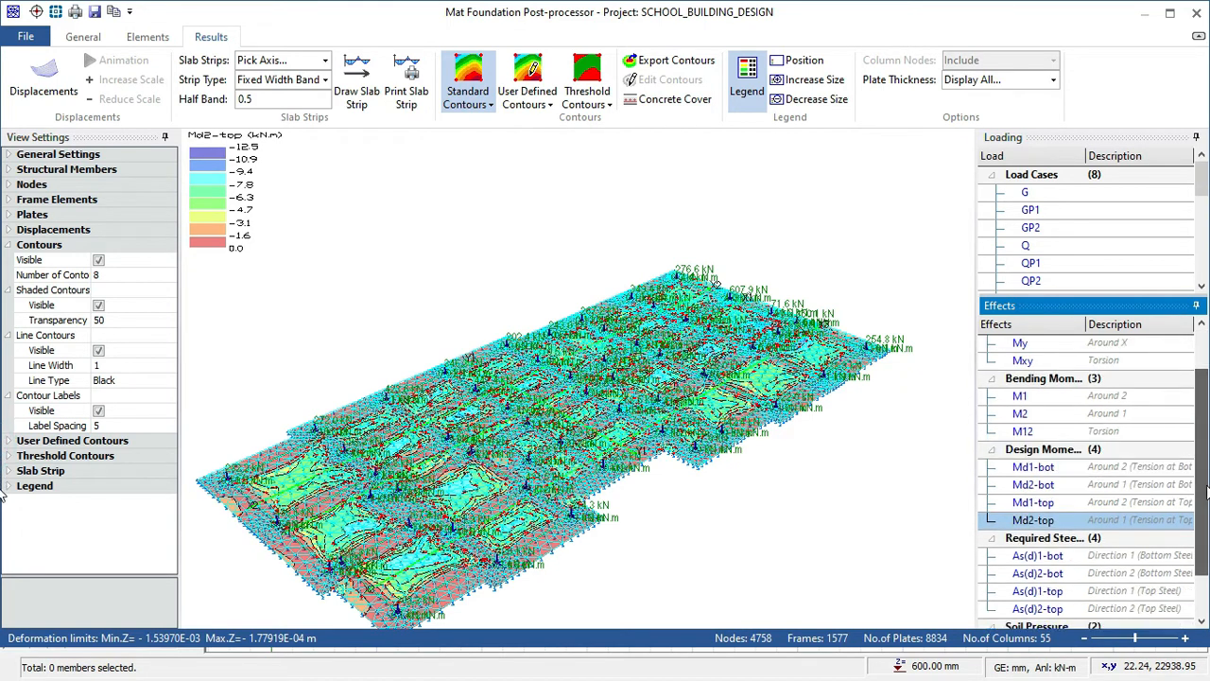
click(1036, 556)
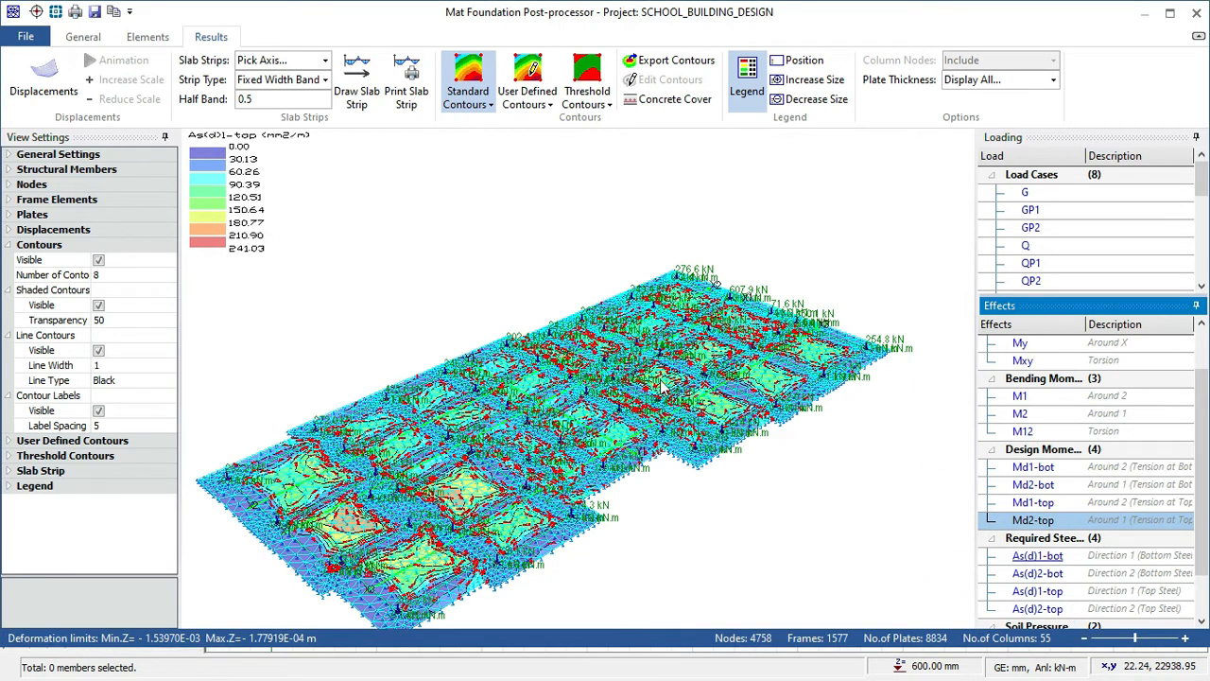
click(1035, 590)
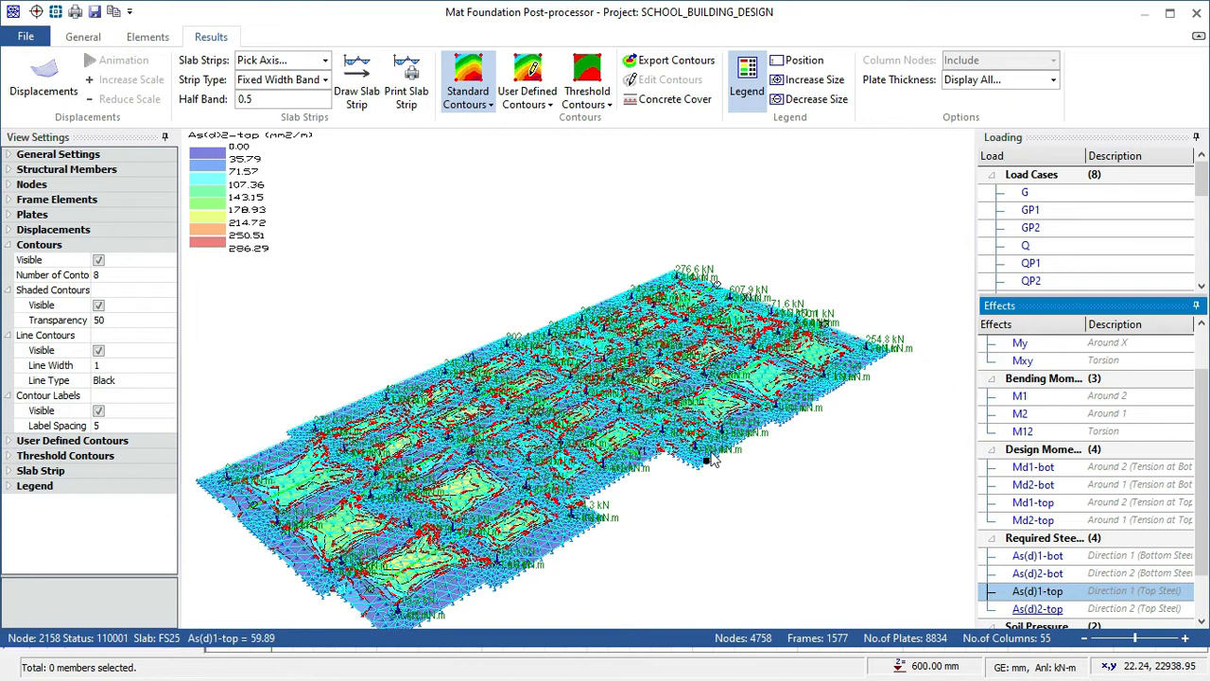
click(1040, 608)
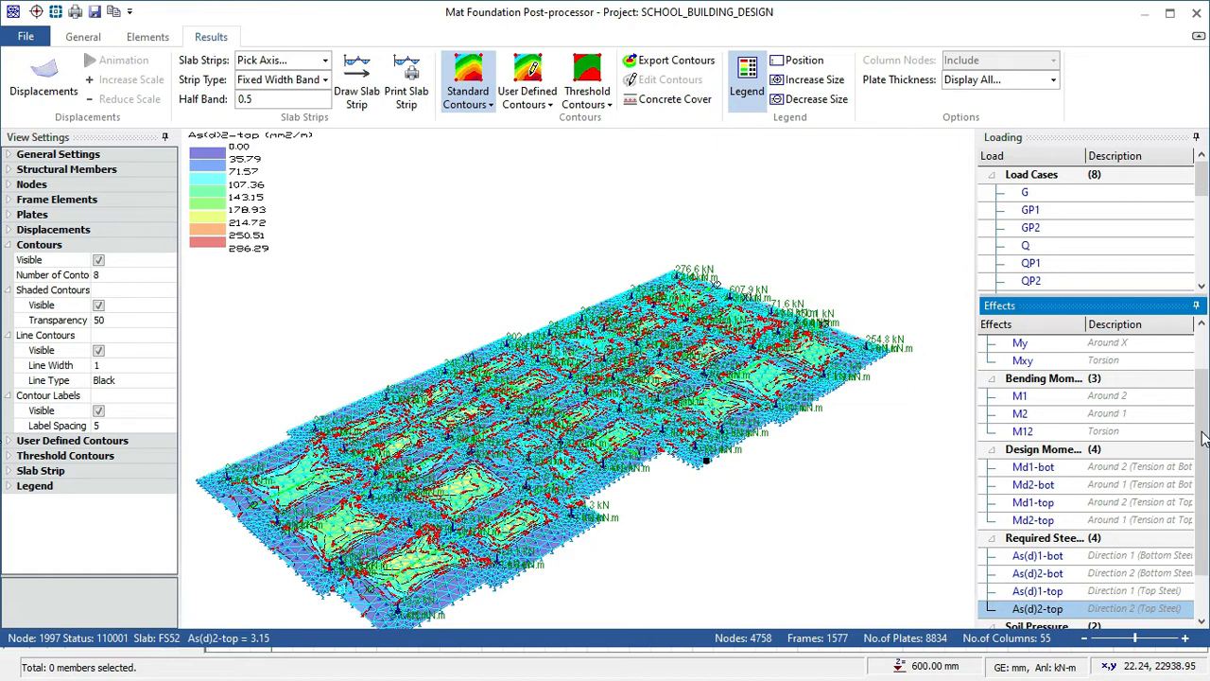
Display the calculated soil pressure contours and examine the soil pressure across the mat foundation up close.
scroll(1202, 505, down, 1)
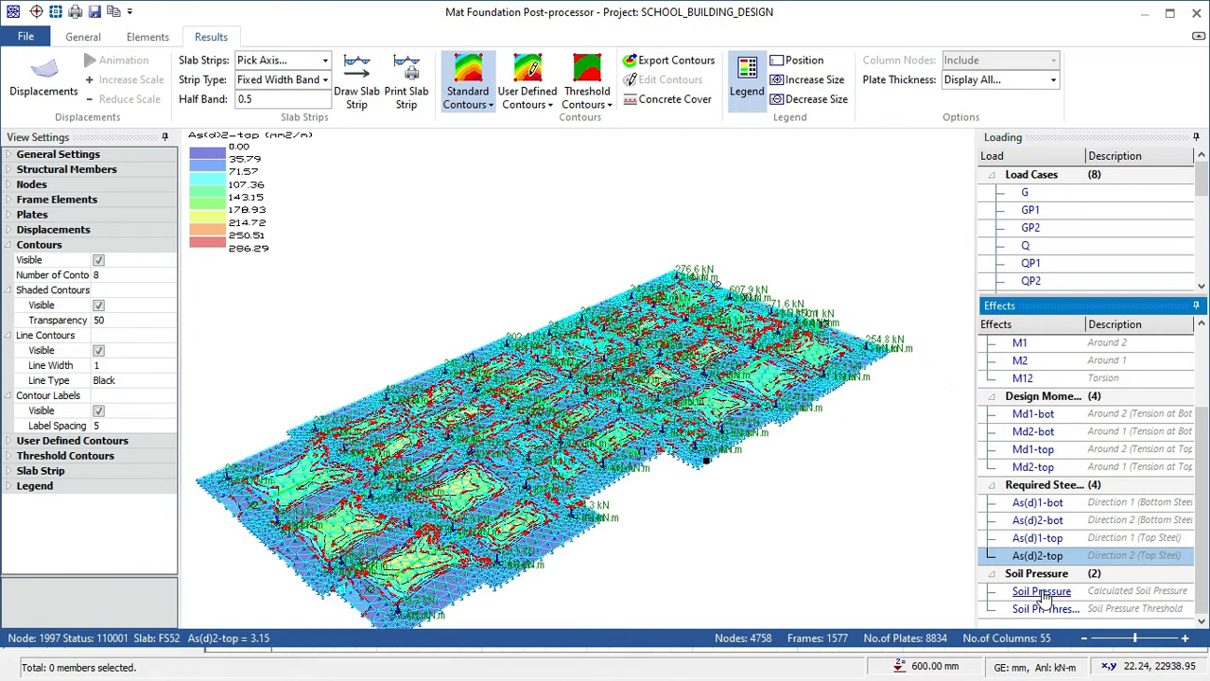
click(1039, 592)
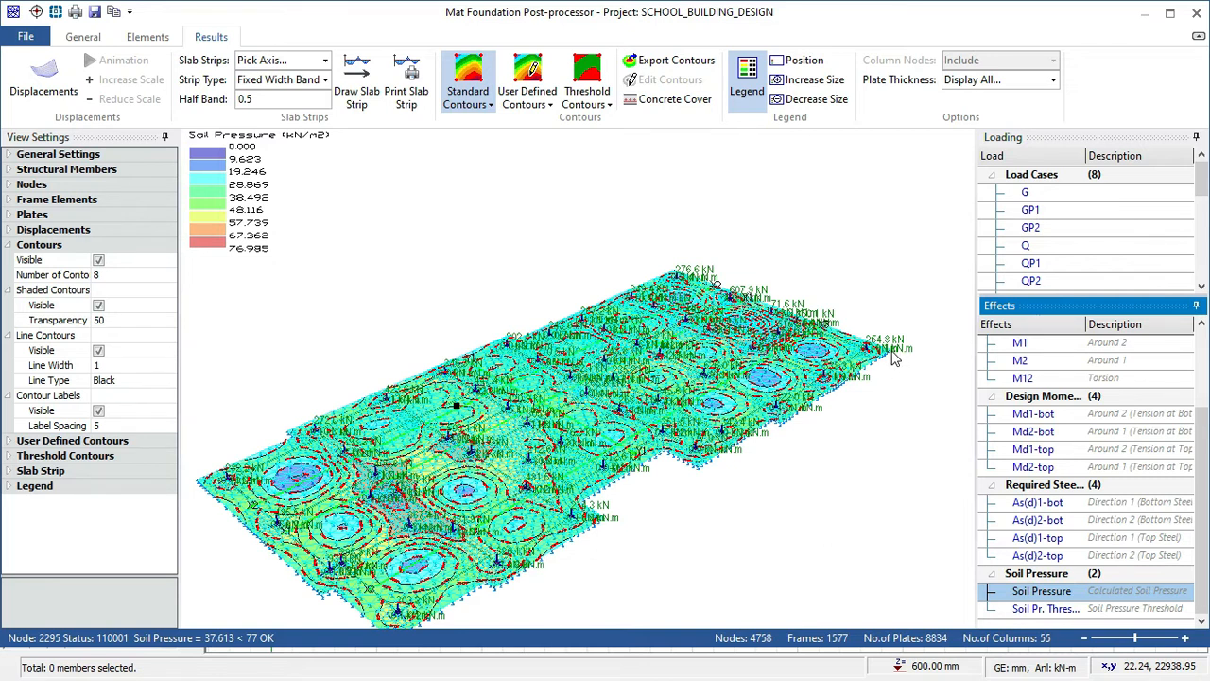
scroll(894, 359, up, 1)
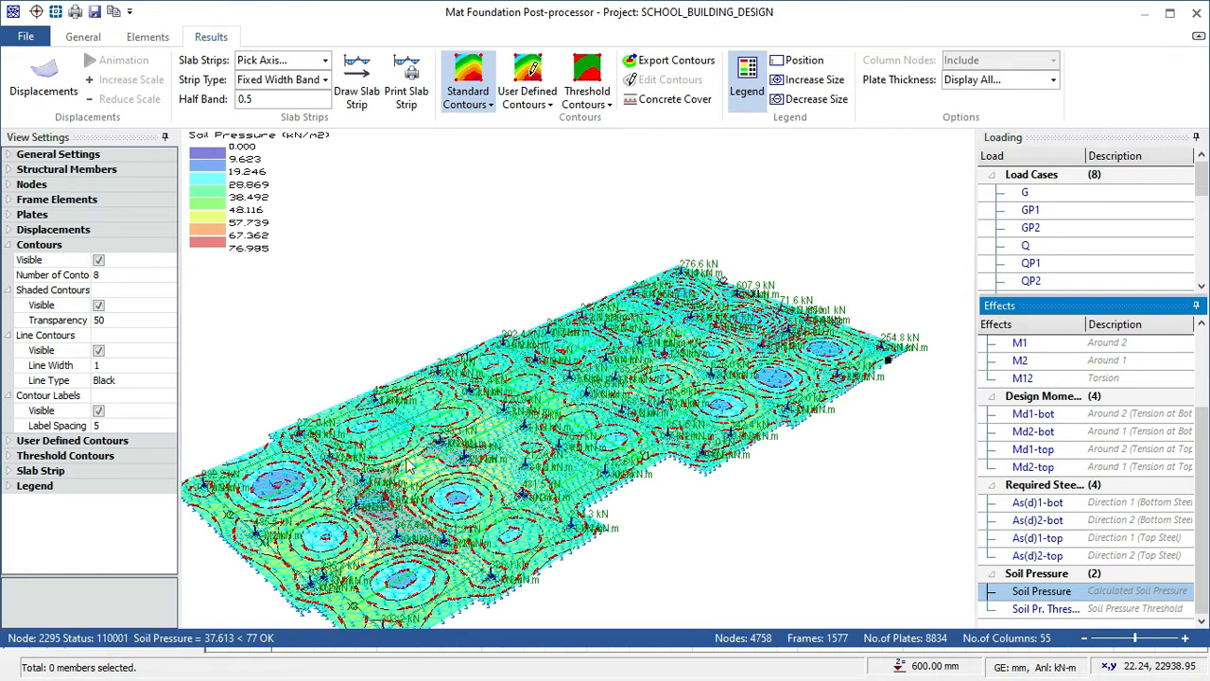
scroll(435, 465, up, 1)
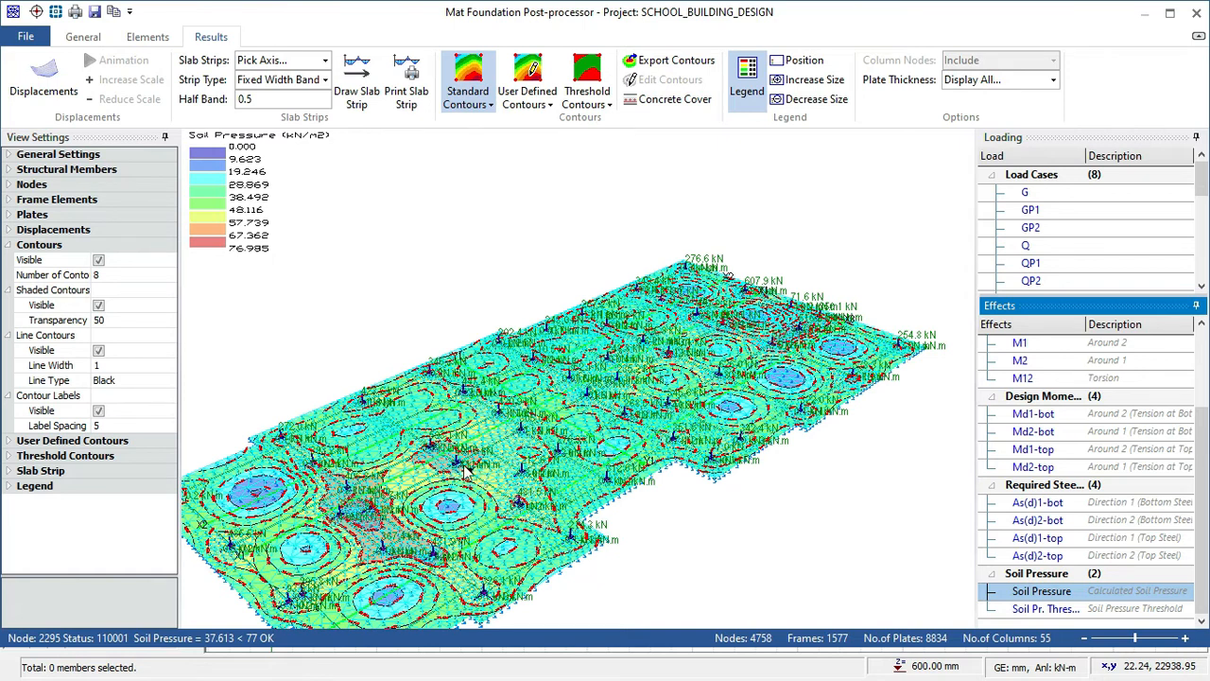
scroll(468, 473, up, 1)
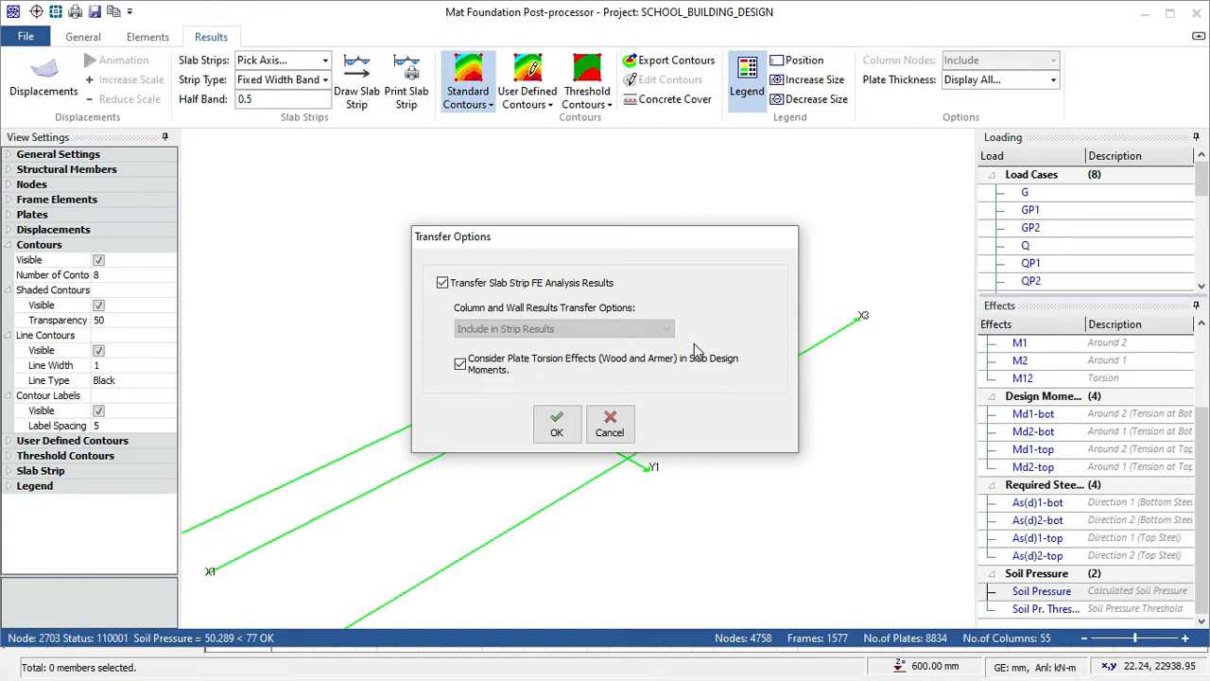
Transfer the slab strip FE analysis results with plate torsion effects considered, then the foundation beam results, and close the floor analysis window.
click(556, 427)
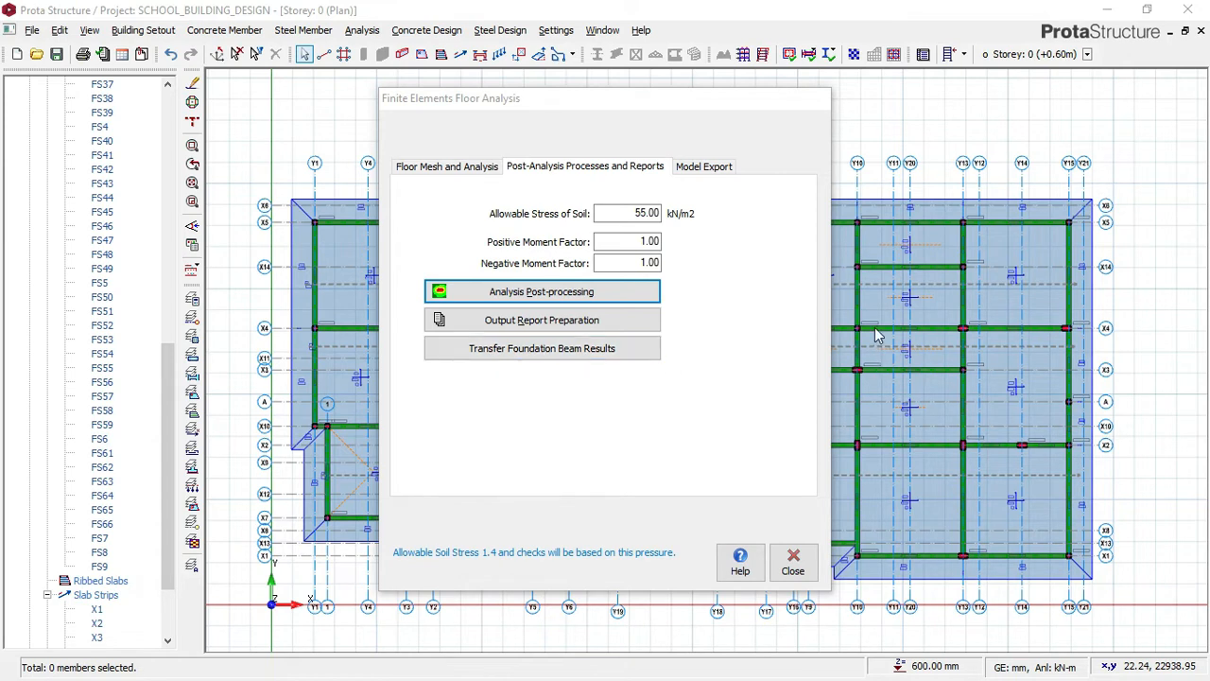
click(526, 357)
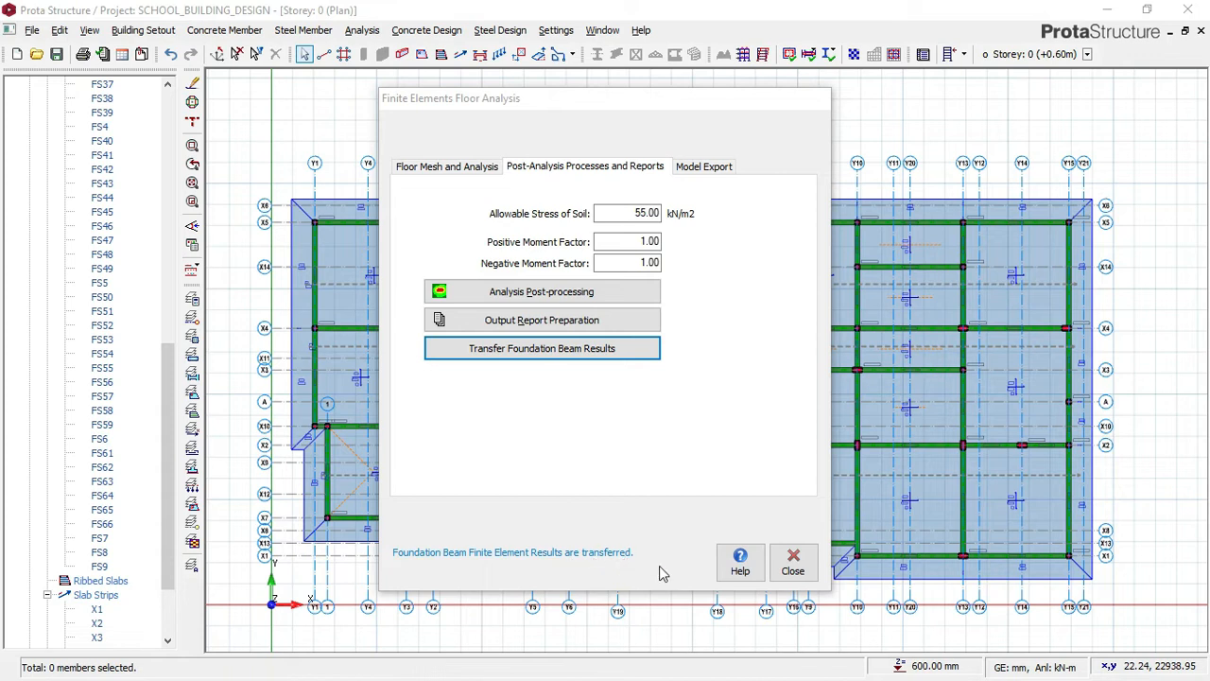
click(792, 564)
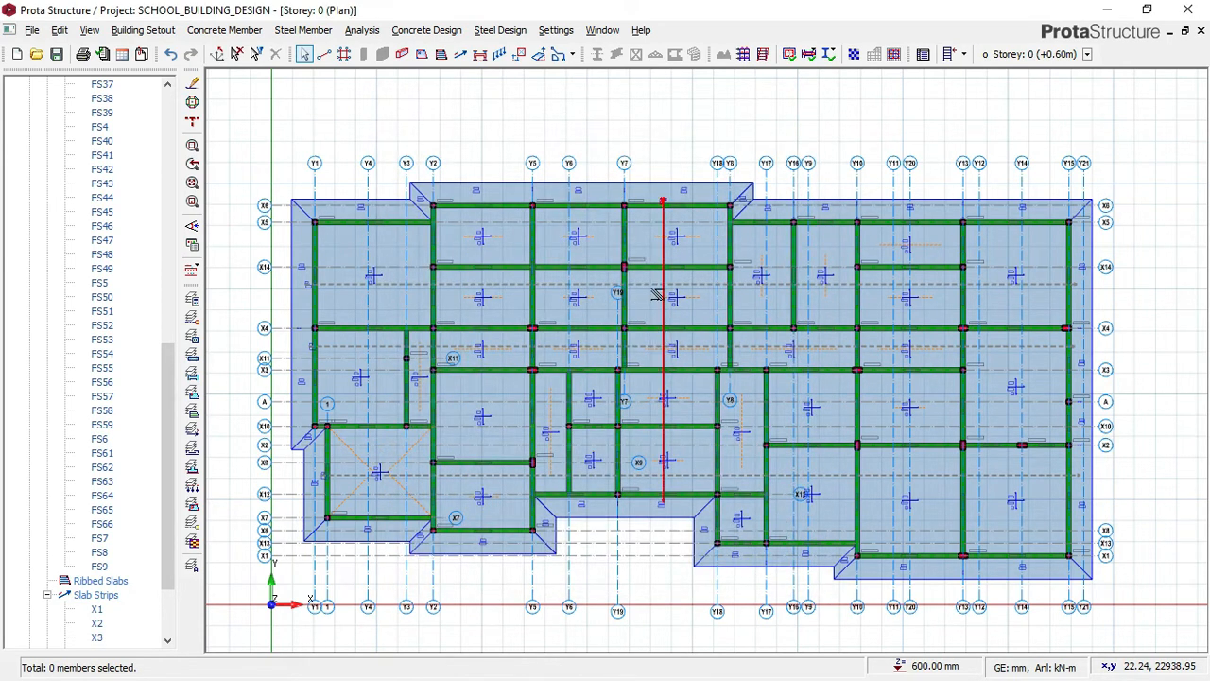
Examine slab strip Y1 and the surrounding foundation beams on the Storey 0 plan.
scroll(664, 208, up, 2)
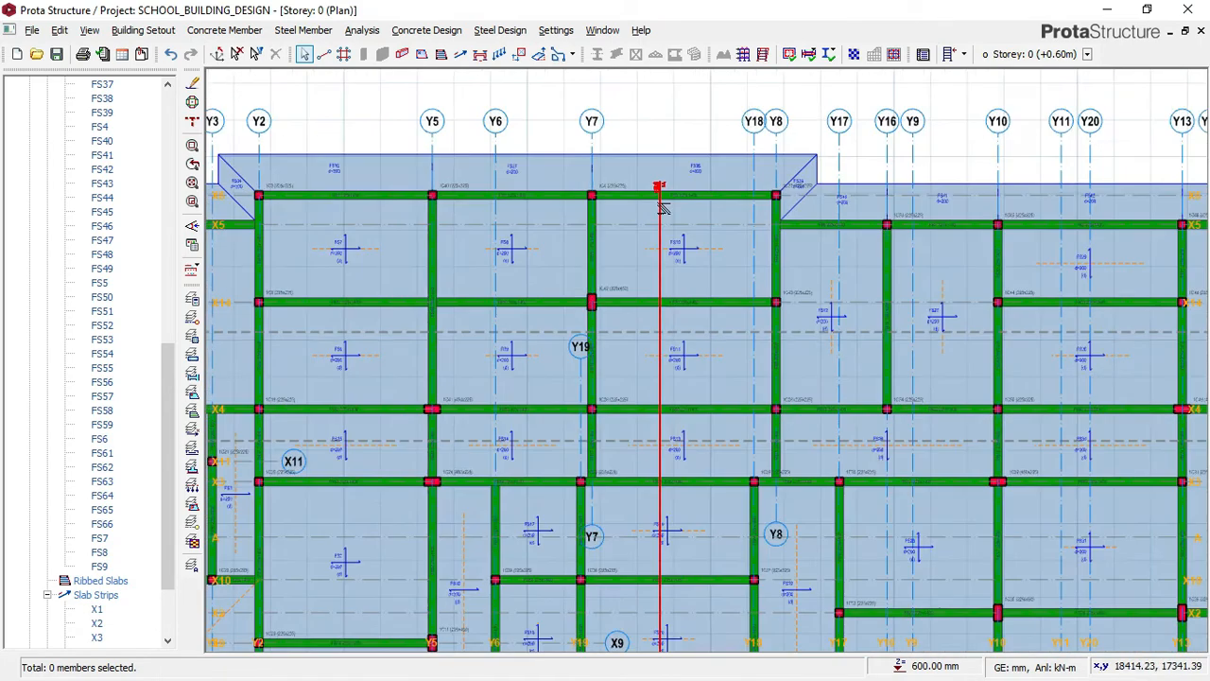
scroll(664, 208, up, 1)
scroll(625, 317, down, 2)
mouse_move(583, 293)
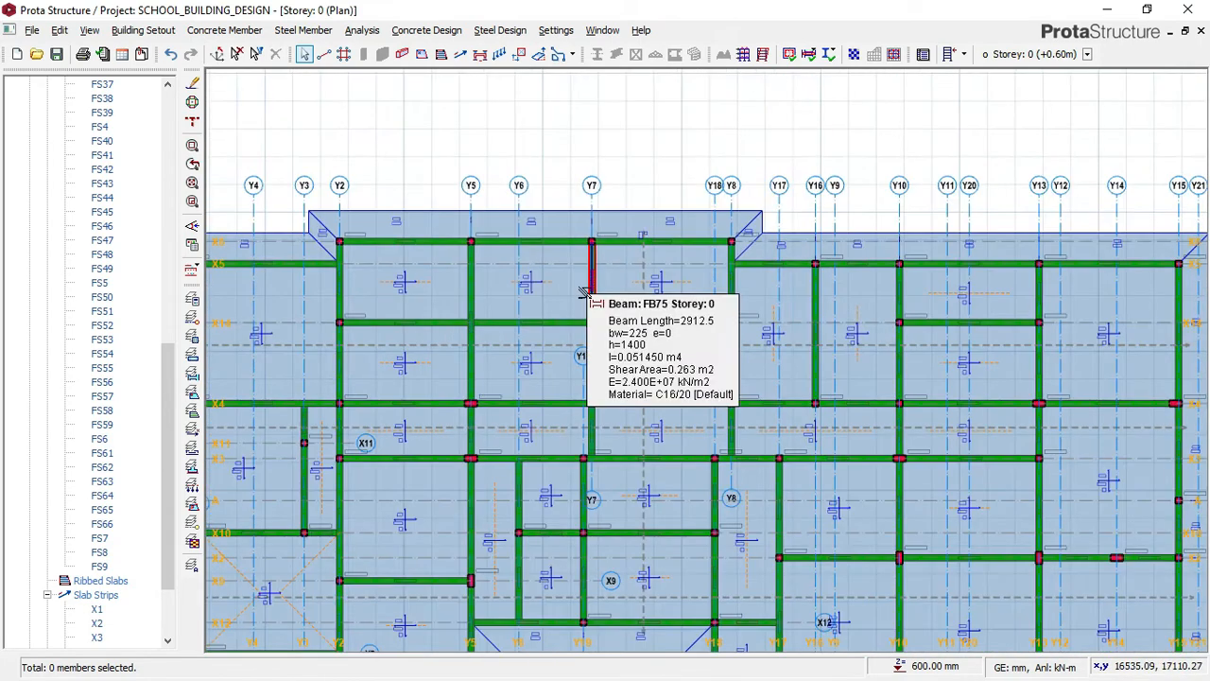
scroll(598, 261, down, 2)
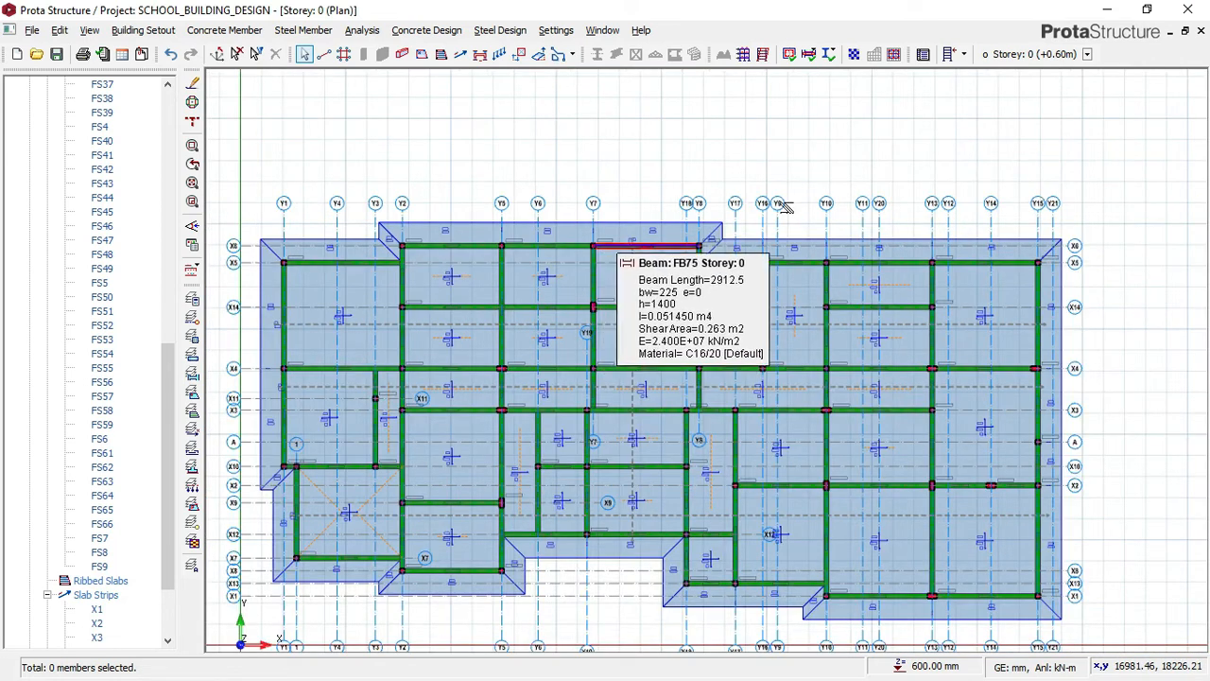
right_click(800, 138)
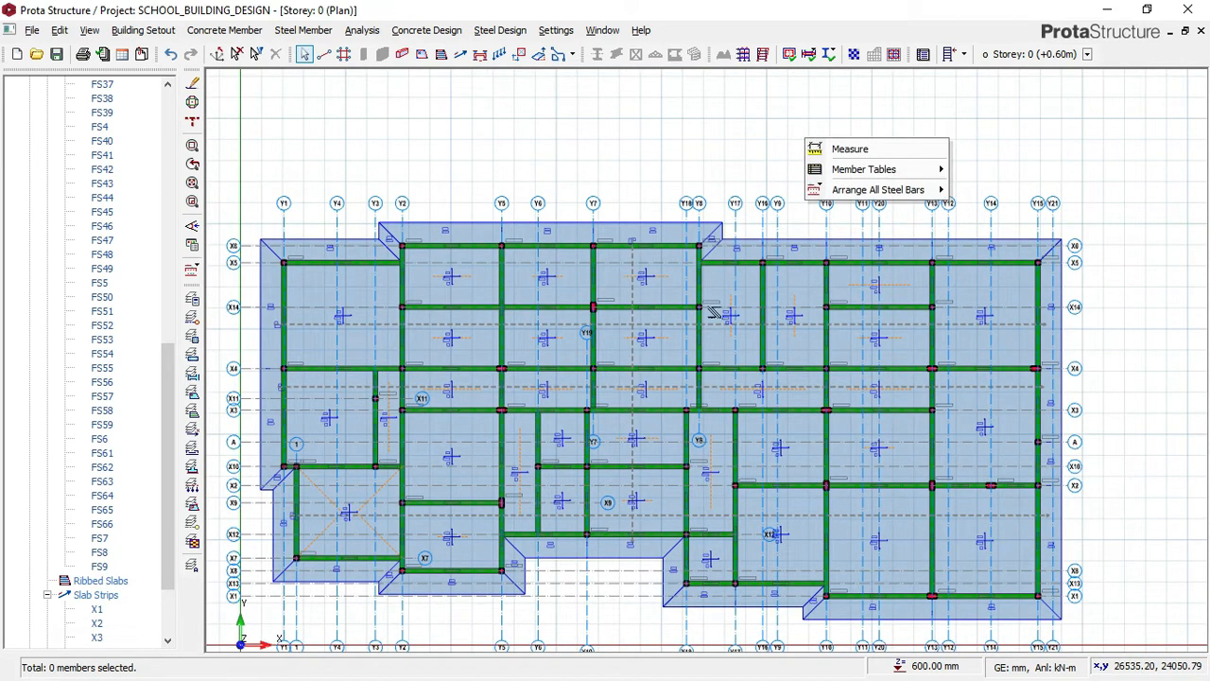
click(657, 184)
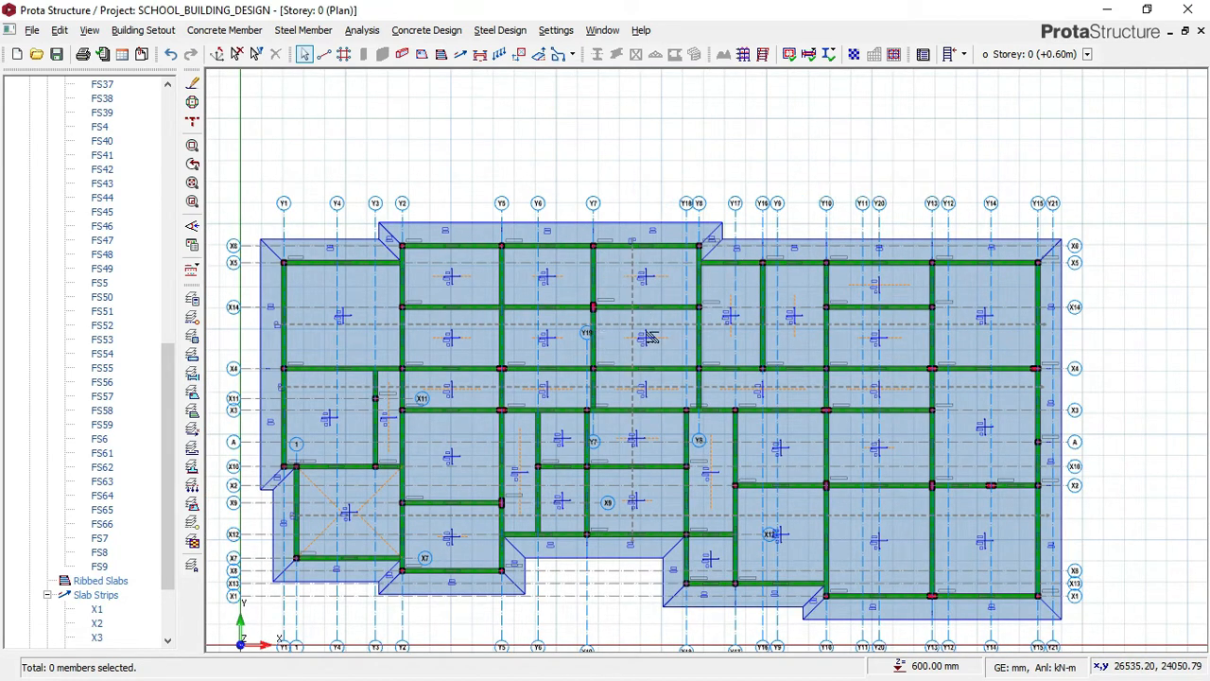
scroll(632, 397, up, 1)
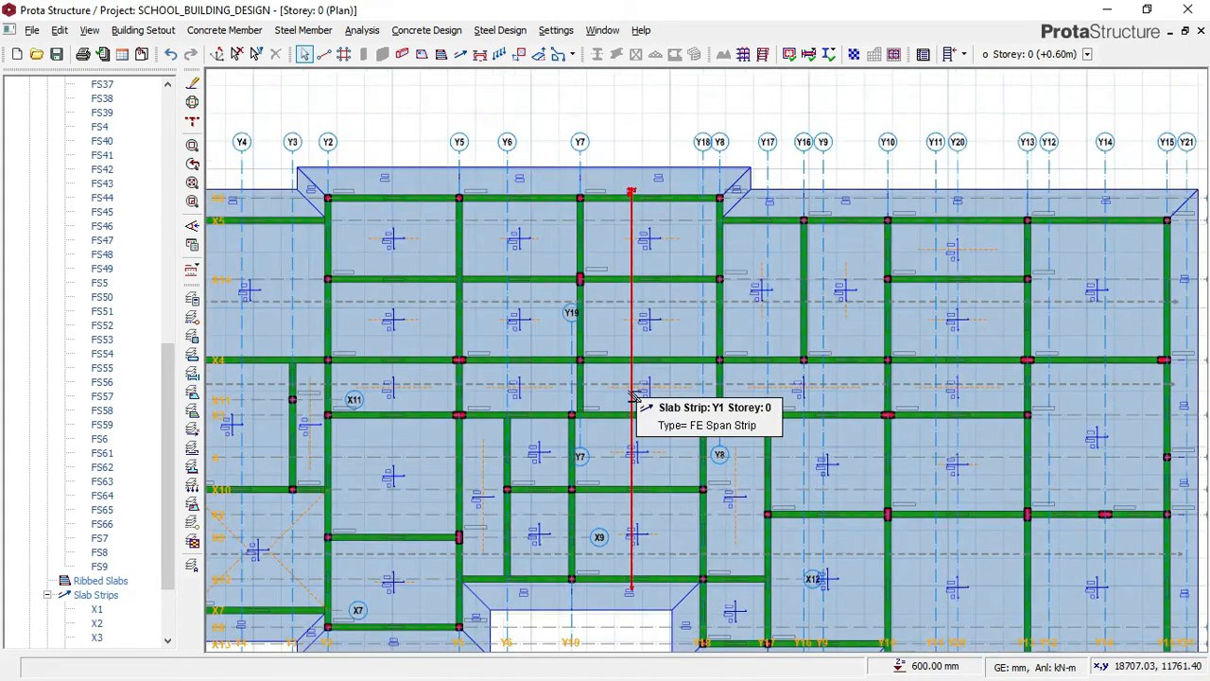
scroll(631, 397, up, 1)
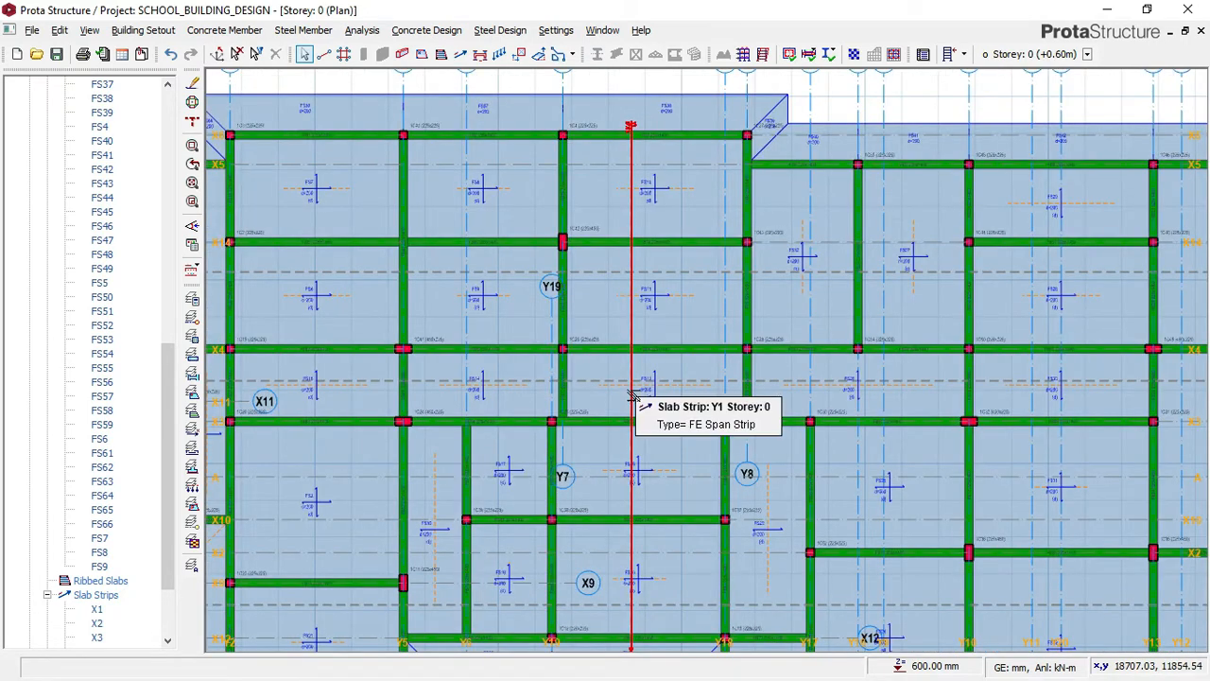
scroll(633, 393, down, 2)
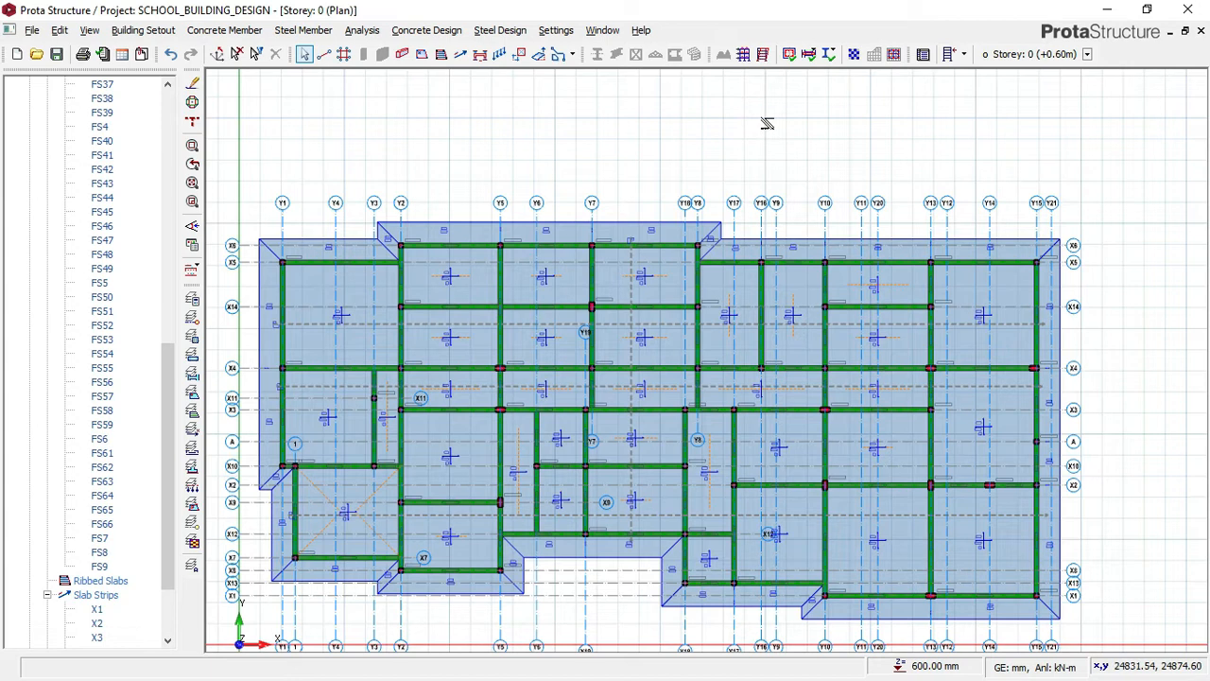
Update all steel bars of the raft foundation slab strips on the Storey 0 plan.
right_click(771, 124)
mouse_move(875, 182)
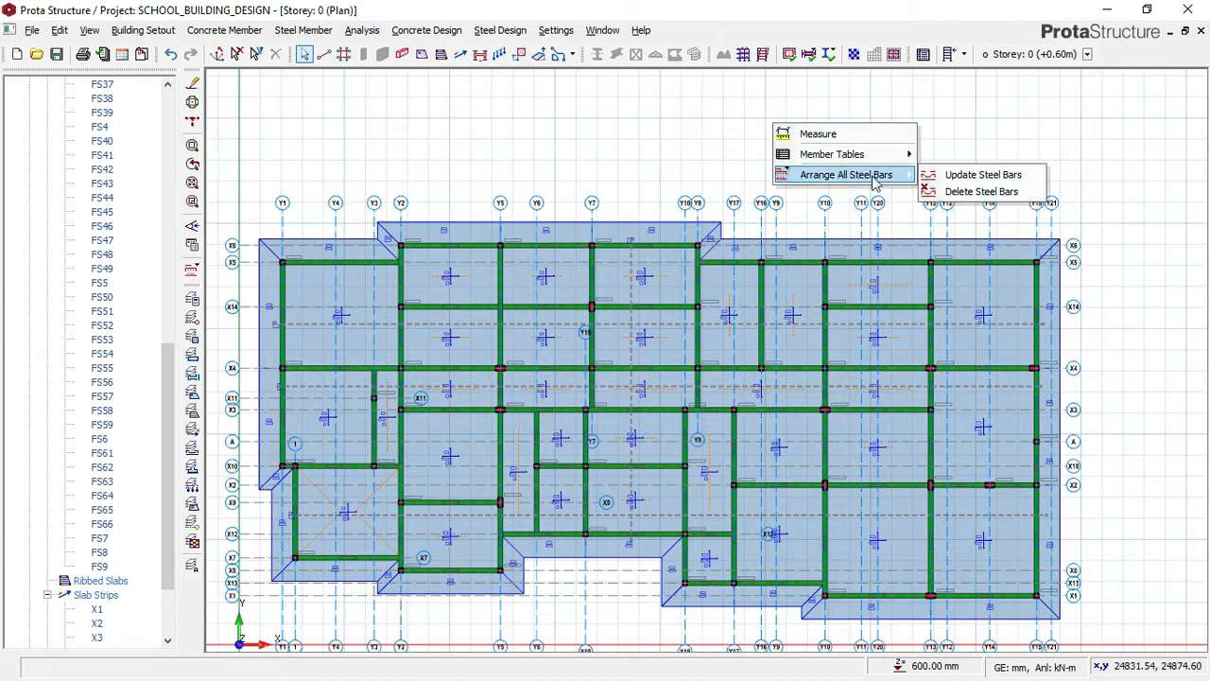
click(962, 177)
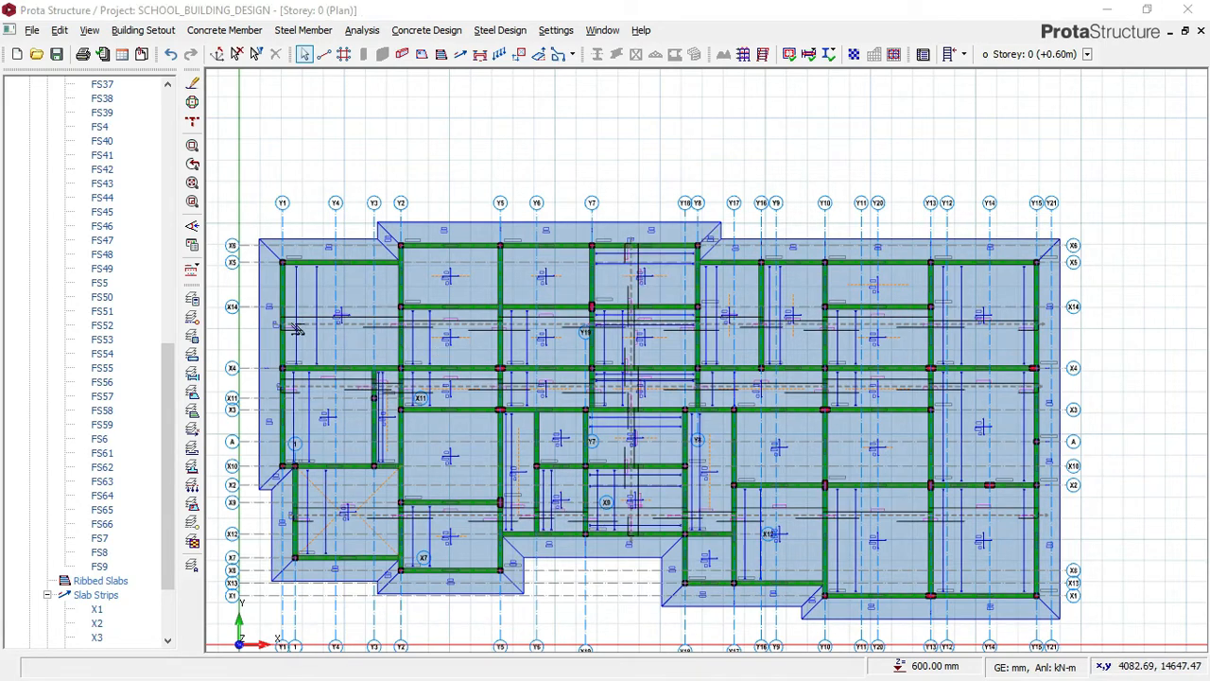
Examine the steel bar labels and extents along slab strips X1 and X2, around slabs FS5, FS6 and FS4.
scroll(275, 326, up, 3)
scroll(272, 327, up, 2)
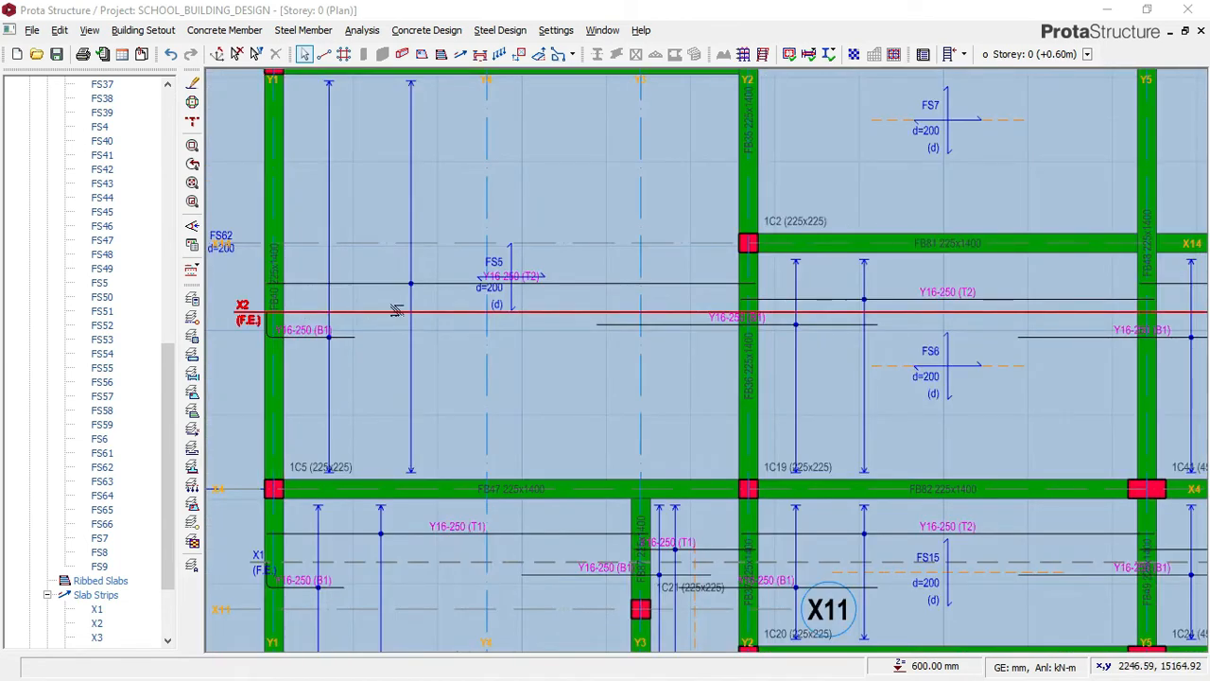
scroll(504, 270, up, 1)
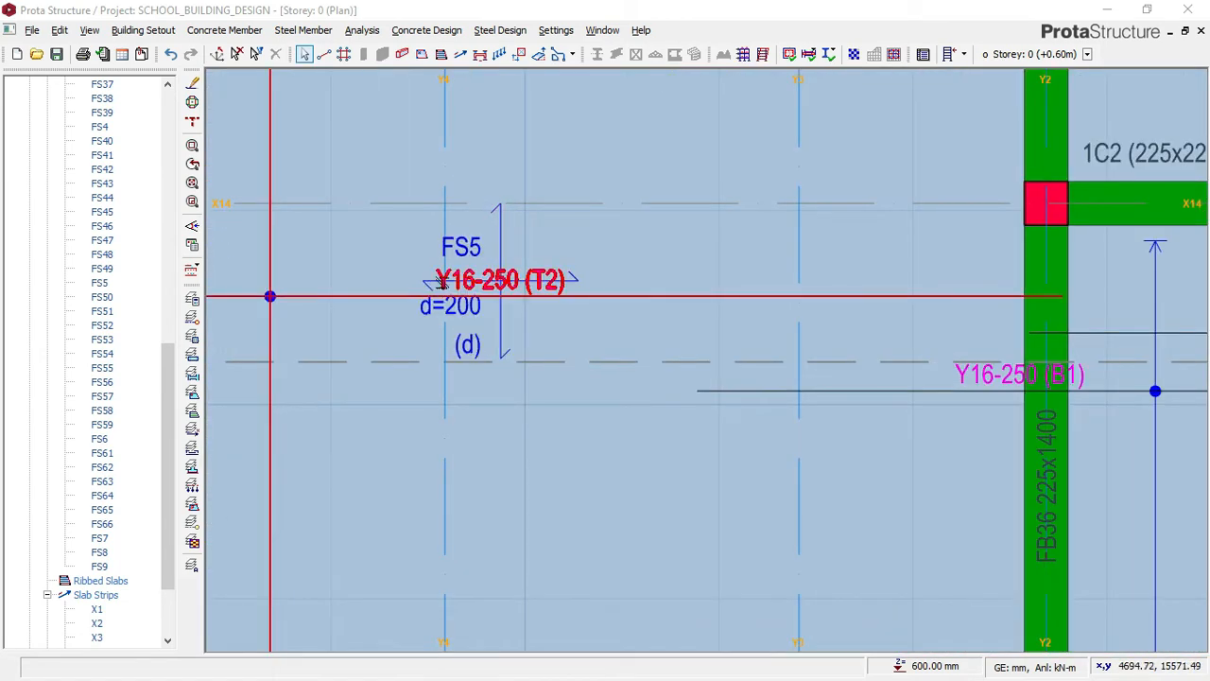
scroll(503, 284, down, 2)
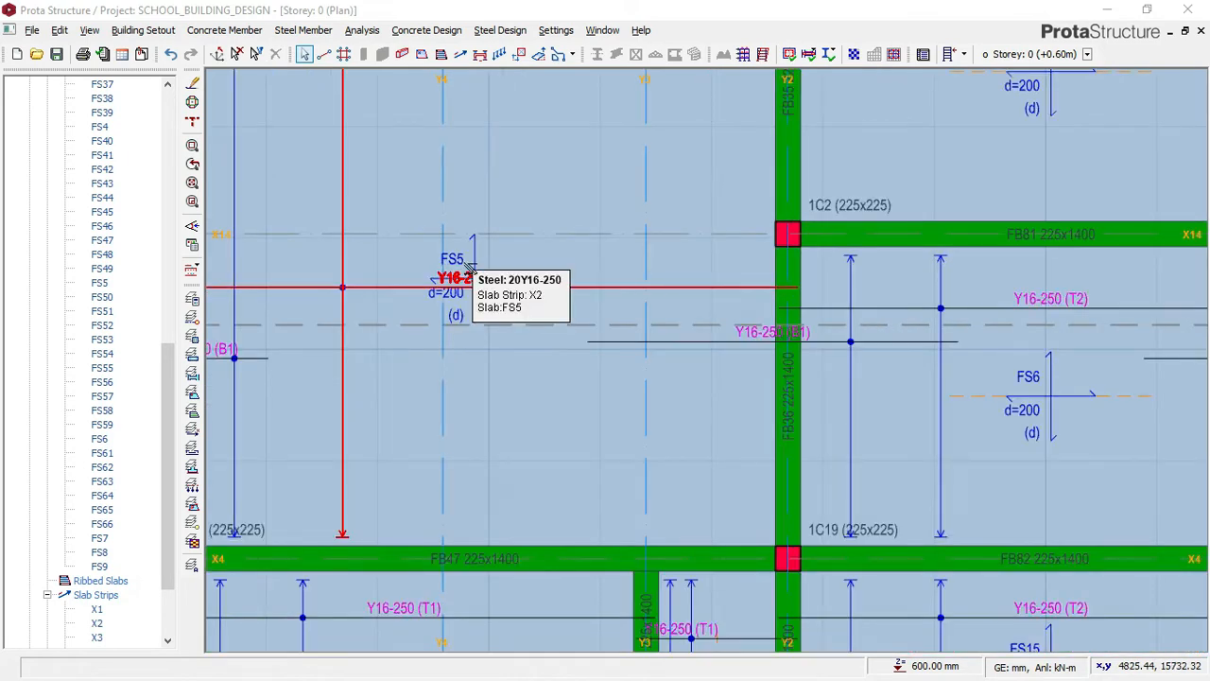
scroll(477, 270, down, 1)
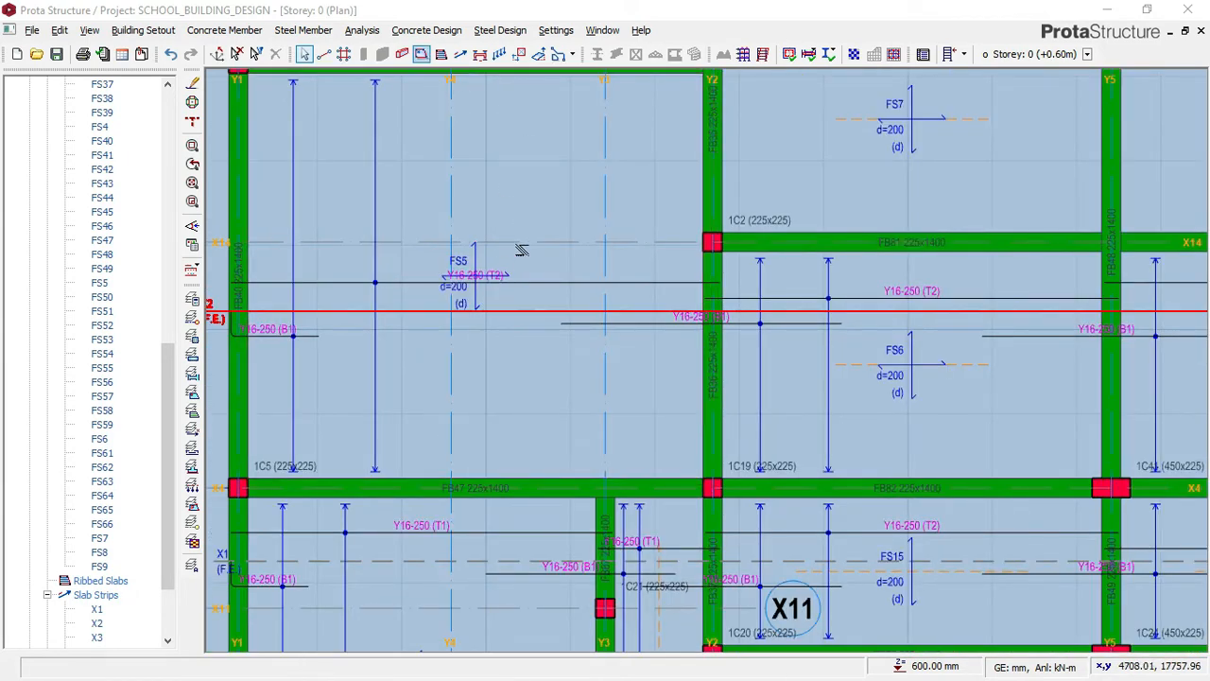
scroll(487, 301, down, 1)
scroll(469, 437, down, 1)
scroll(444, 459, up, 2)
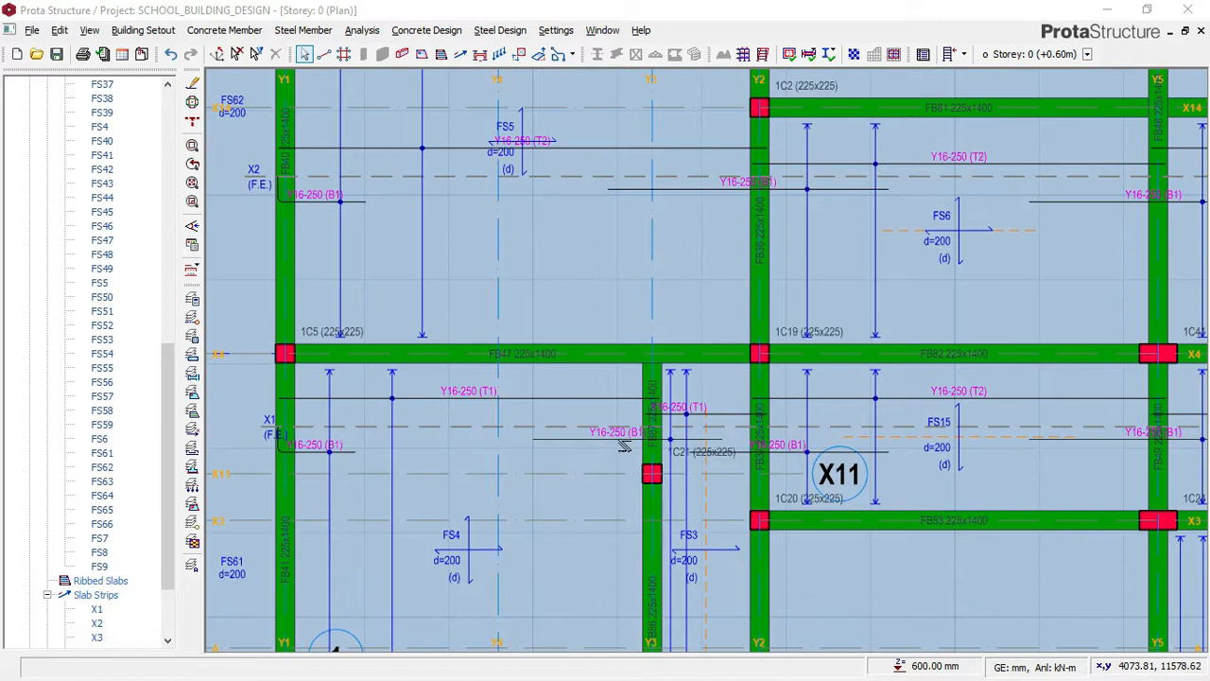
Enable the Y12 bar in the Foundation Floor's foundations rebar table through the building analysis material settings, and close the analysis dialog.
click(369, 30)
click(383, 66)
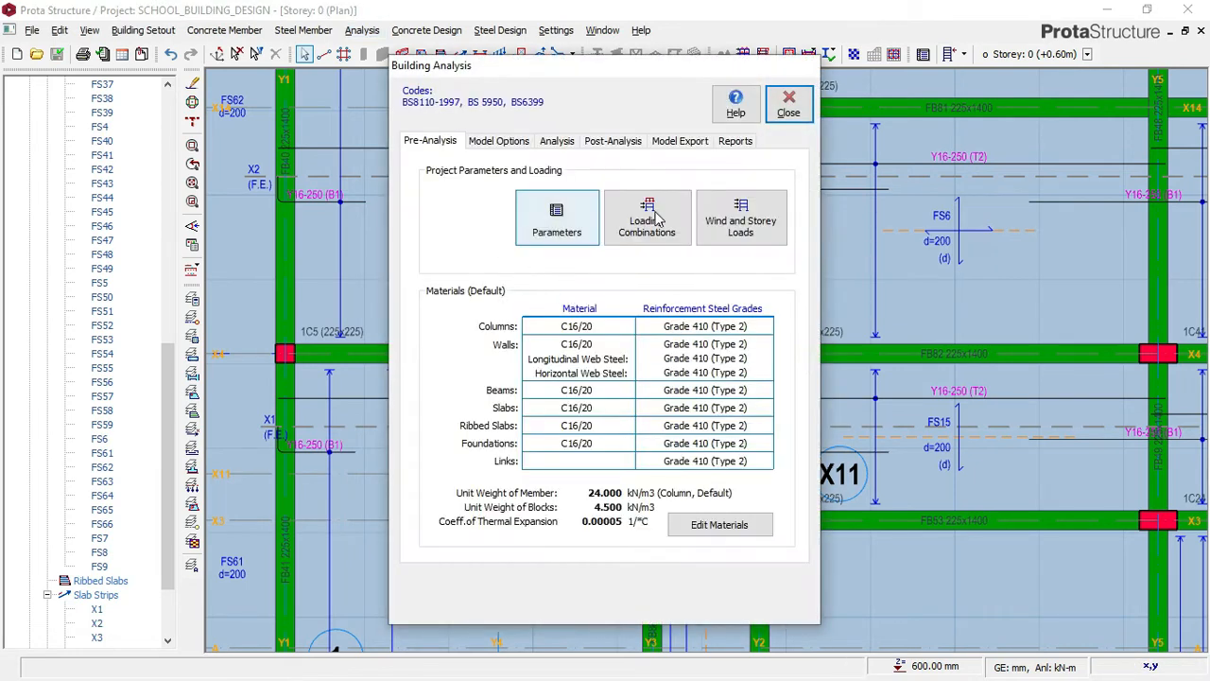
click(560, 143)
click(505, 144)
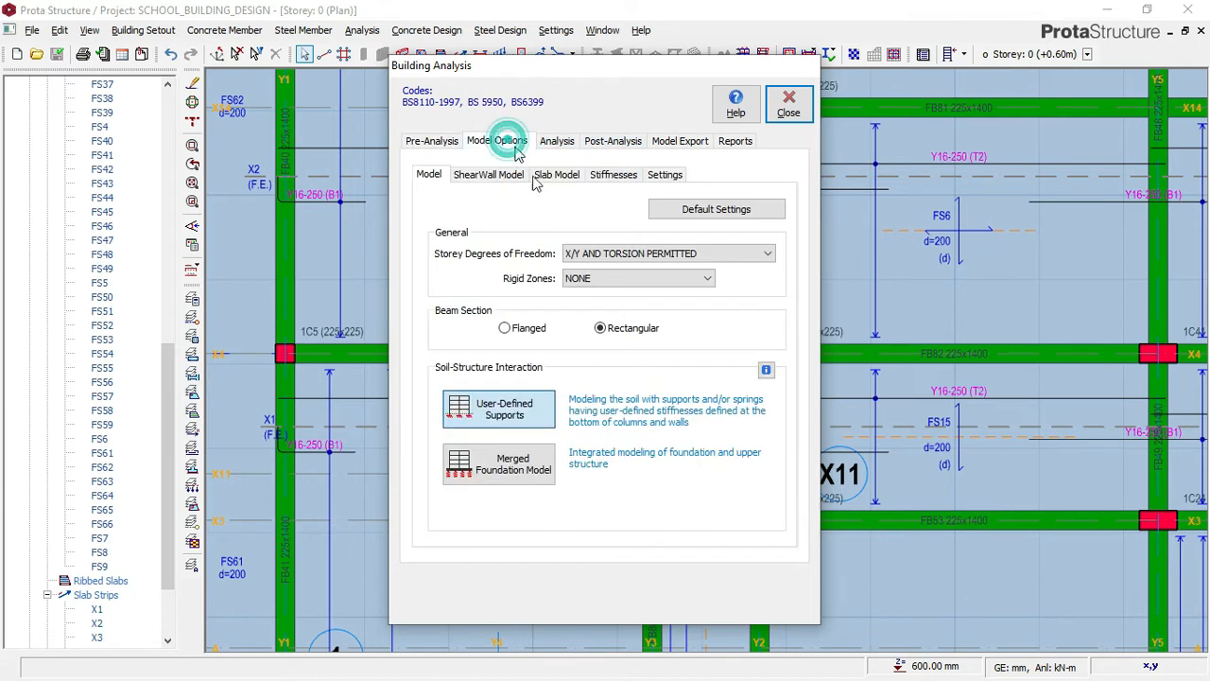
click(432, 141)
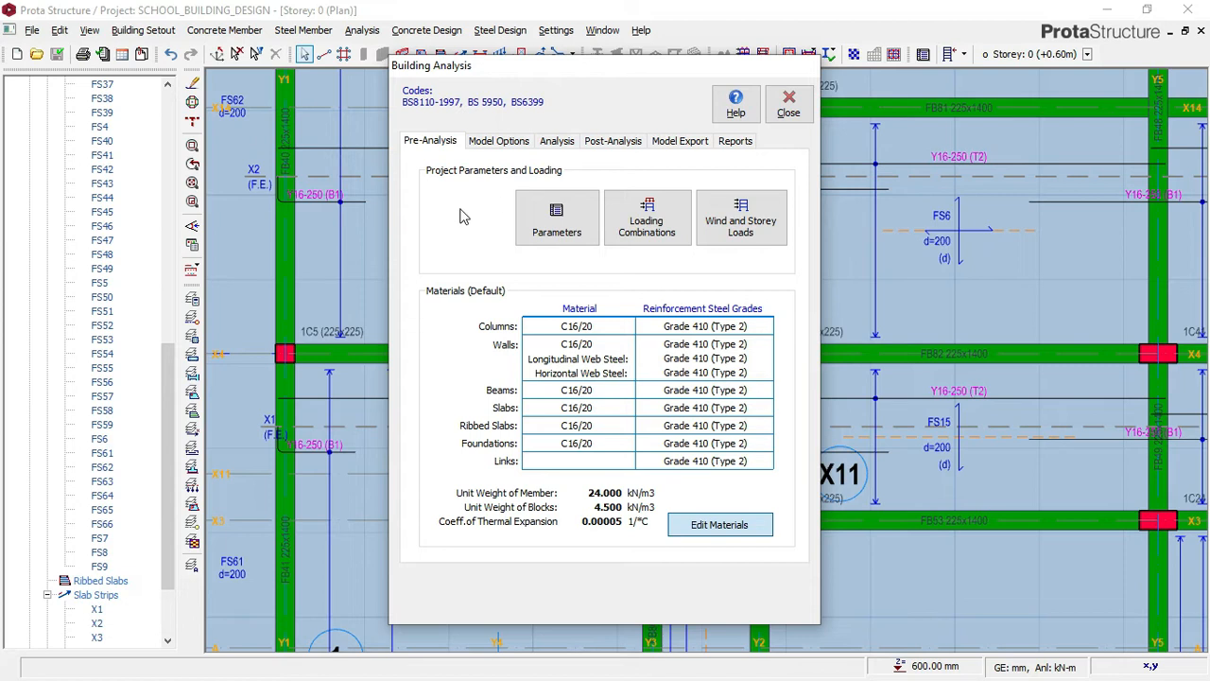
click(419, 215)
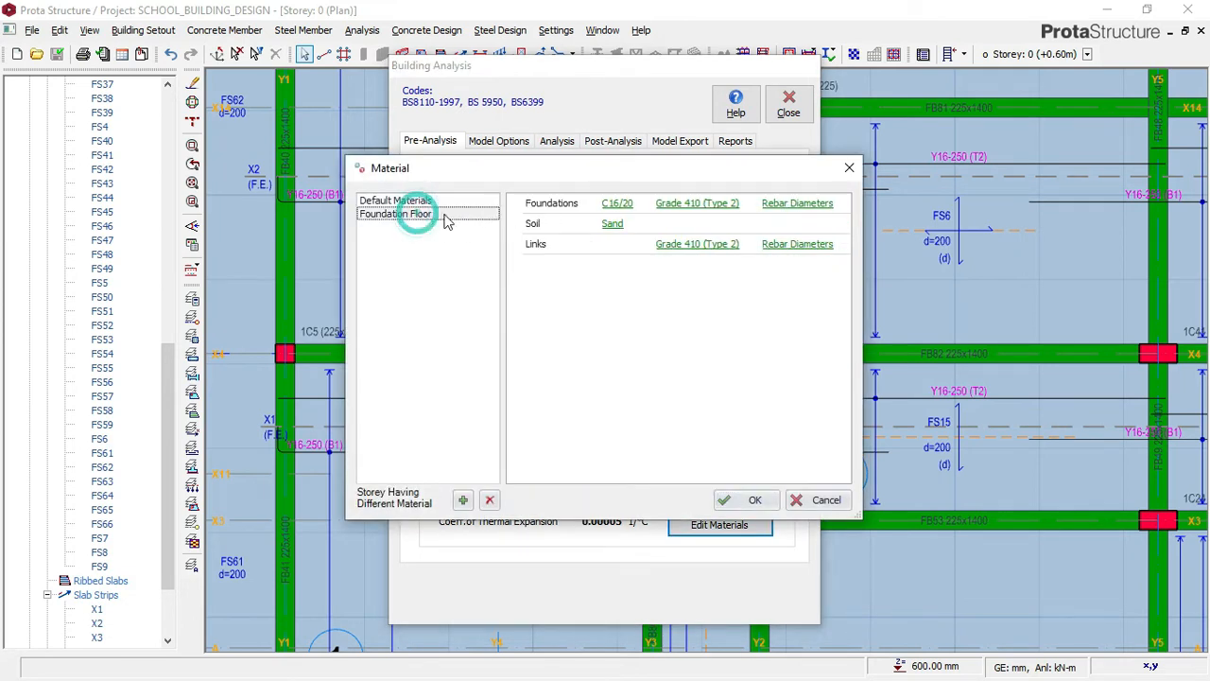
click(813, 204)
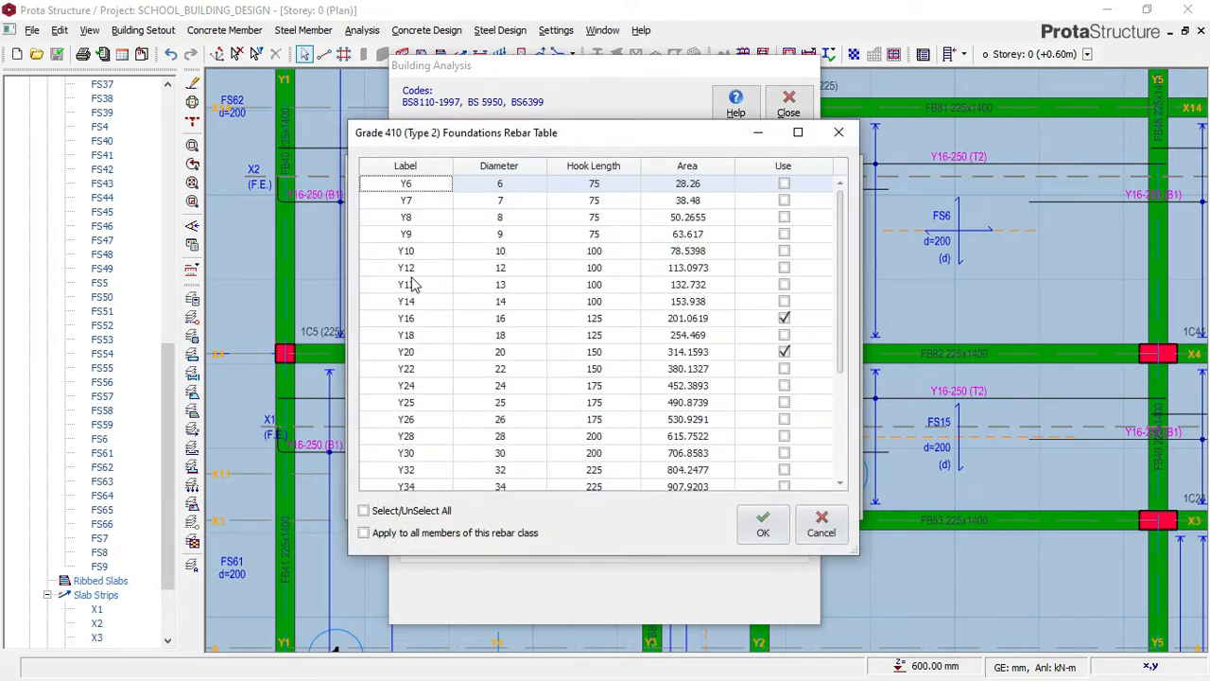
click(784, 269)
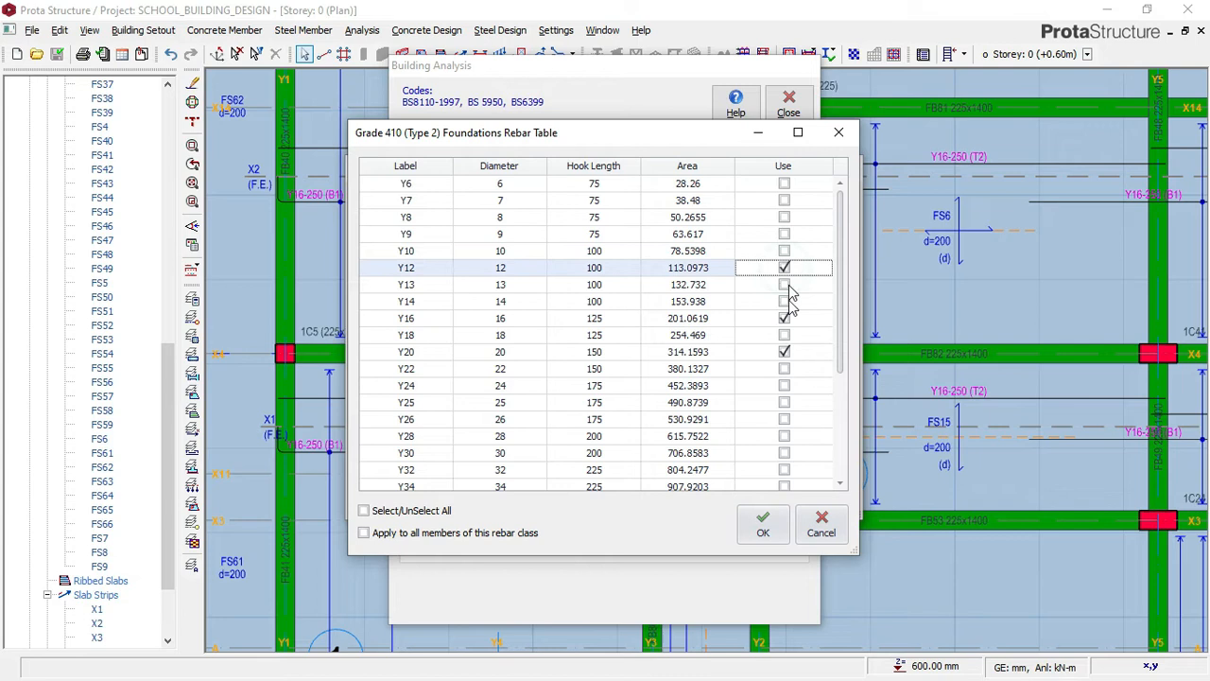
click(764, 525)
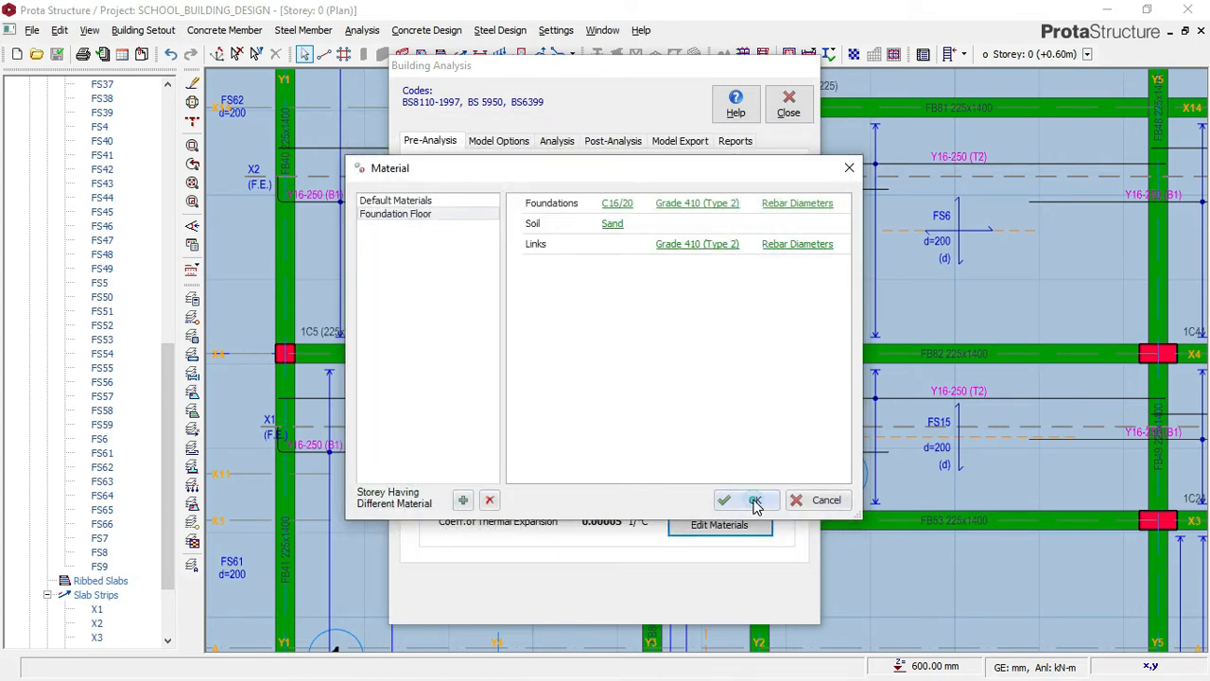
click(755, 502)
click(786, 104)
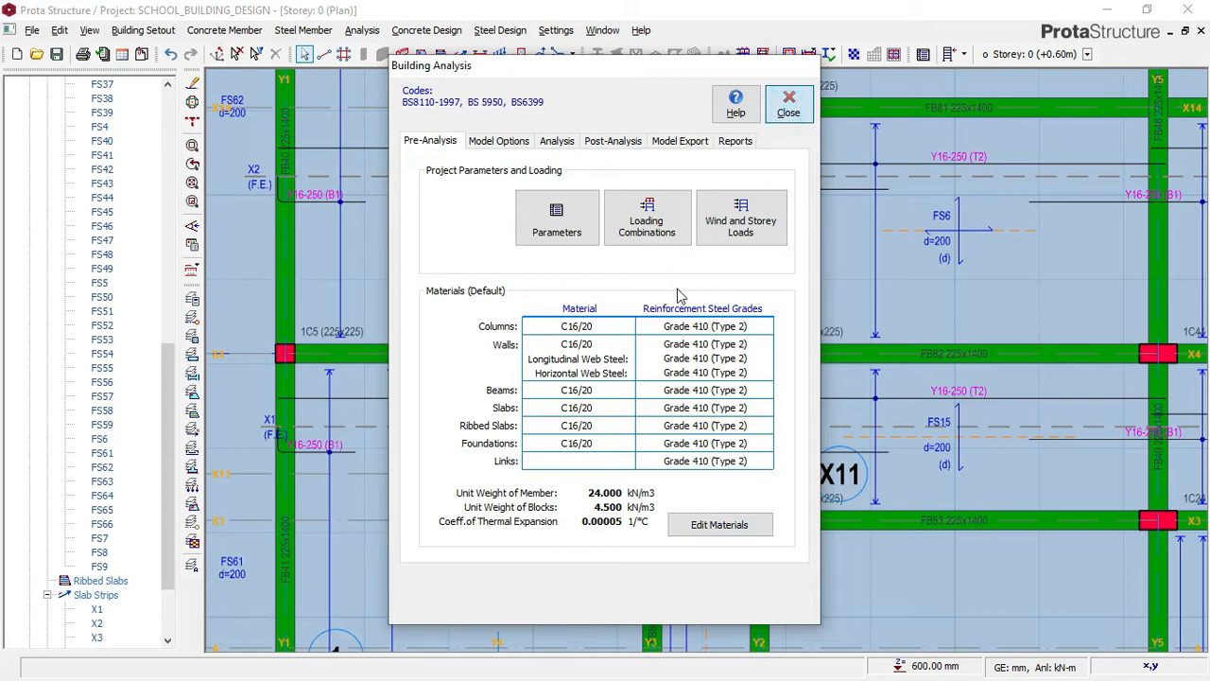
Update all steel bars on the Storey 0 plan using the revised foundation rebar diameters, including Y12.
scroll(798, 276, down, 2)
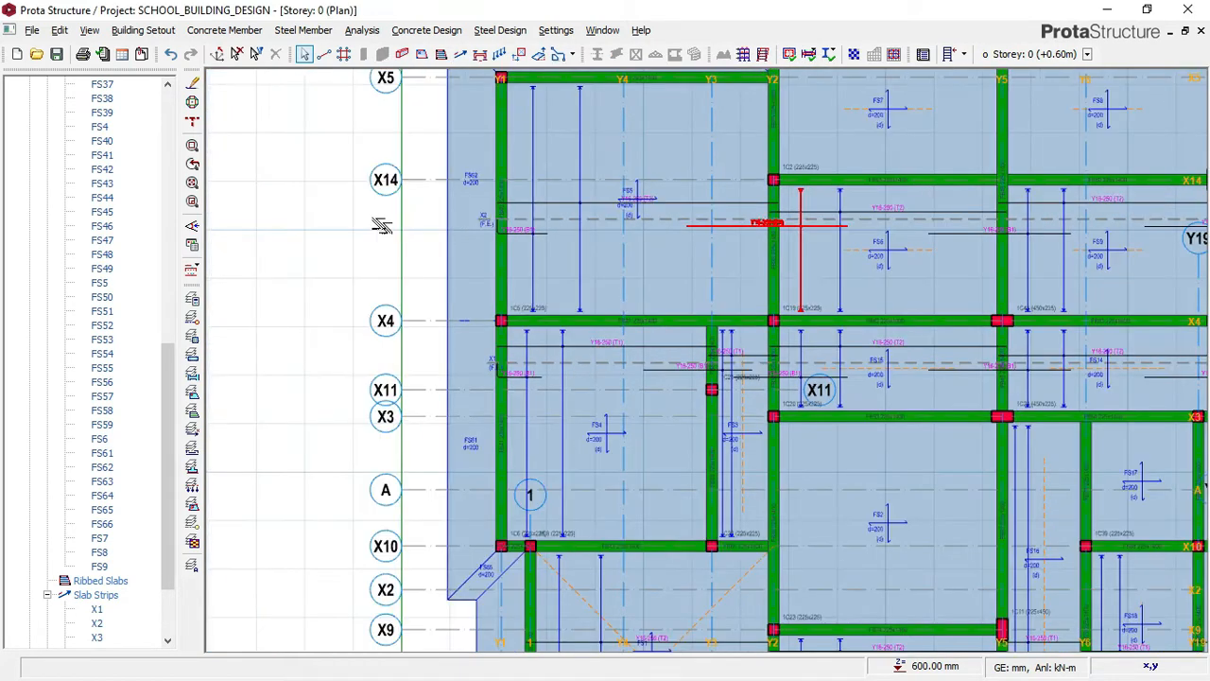
right_click(358, 209)
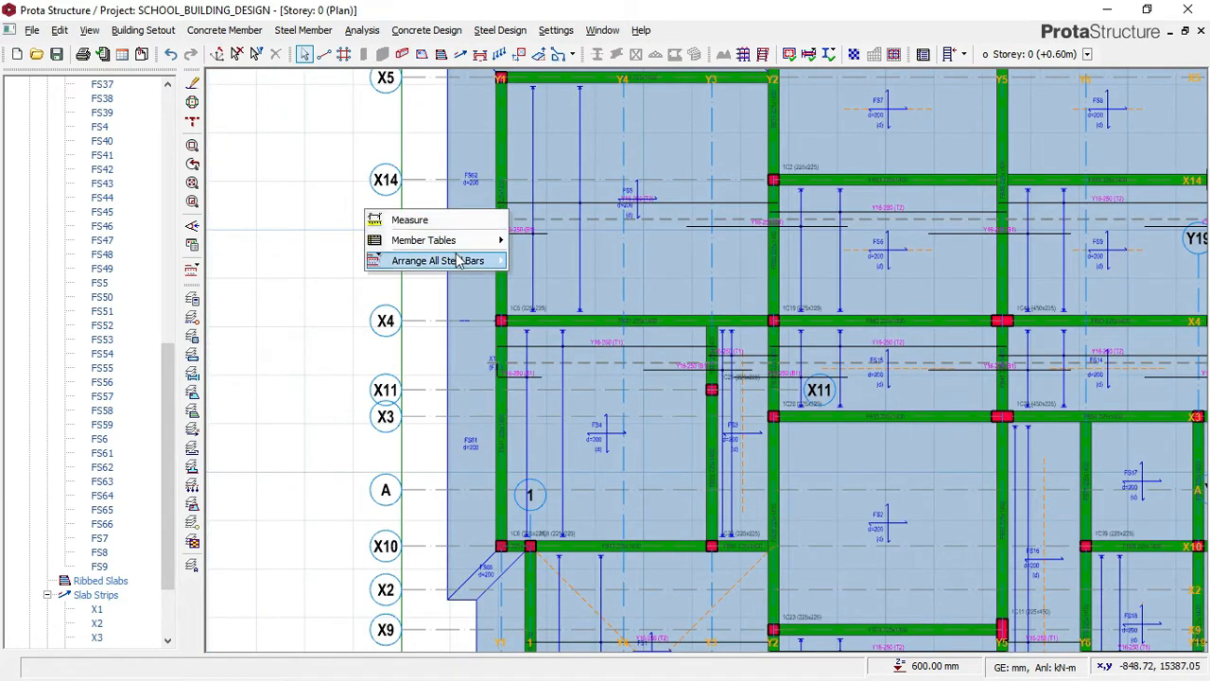
mouse_move(482, 261)
click(557, 260)
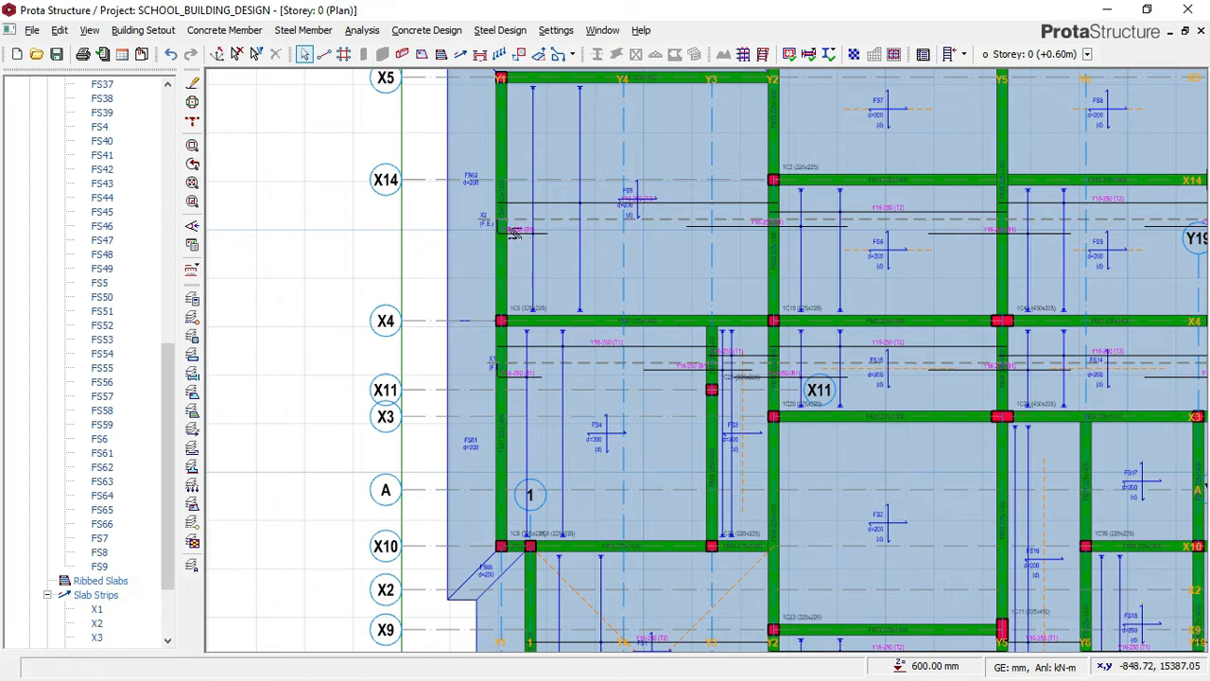
Examine the updated bottom and top steel bar labels along slab strip X2 around slab FS5 and beams FB40 and FB36.
scroll(508, 227, up, 3)
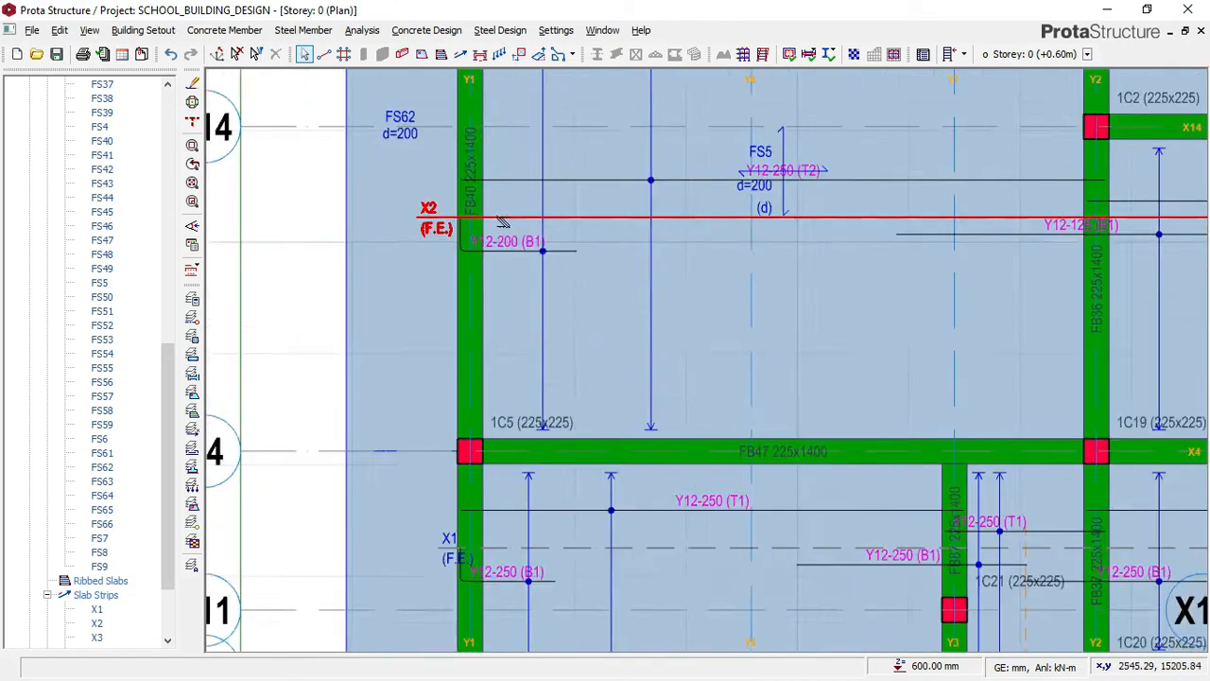
scroll(503, 220, up, 2)
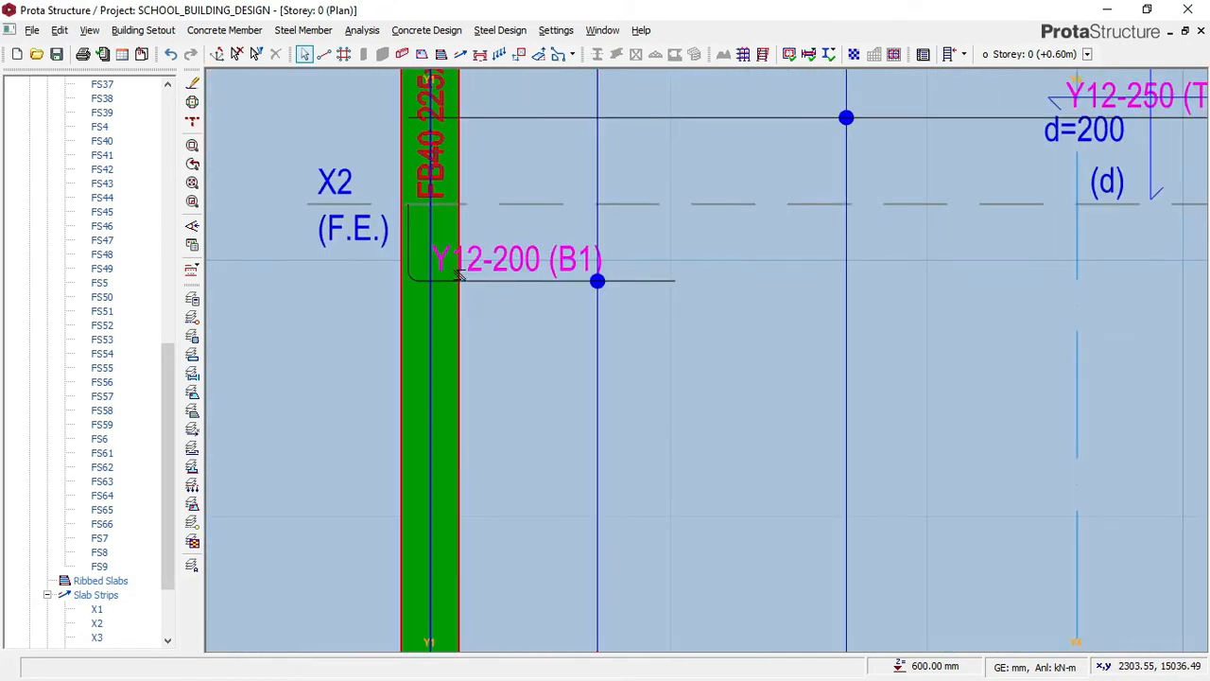
scroll(460, 274, up, 1)
scroll(360, 274, down, 1)
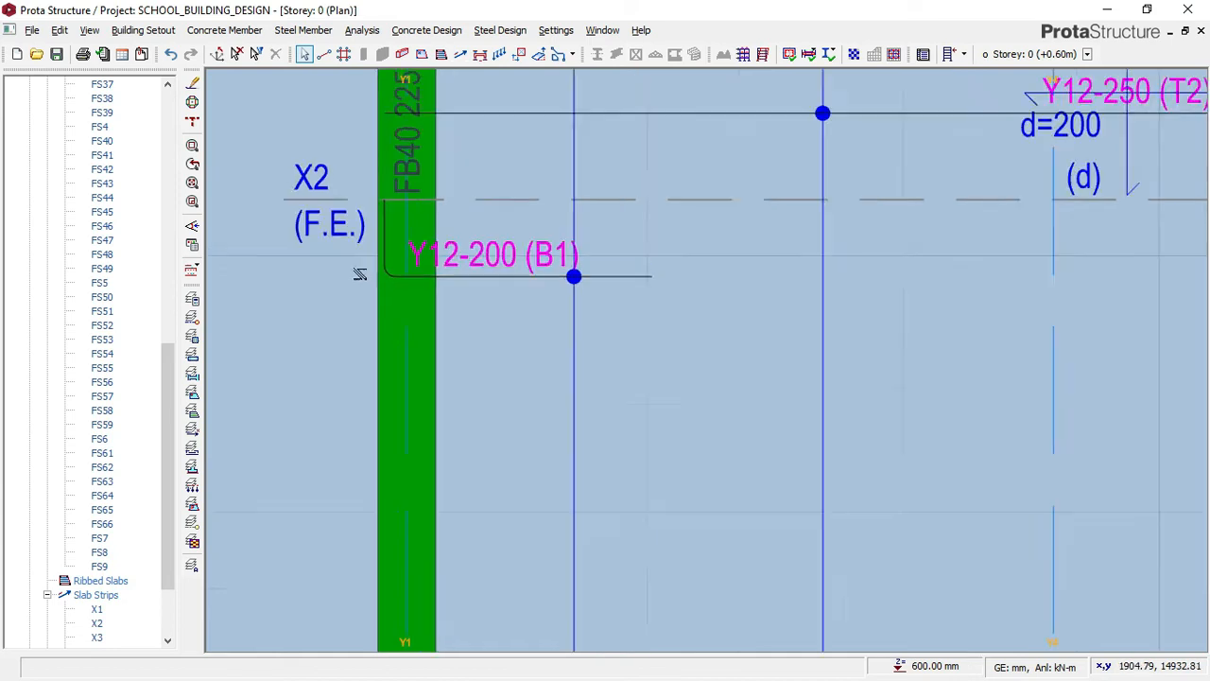
scroll(360, 274, down, 2)
scroll(385, 220, up, 2)
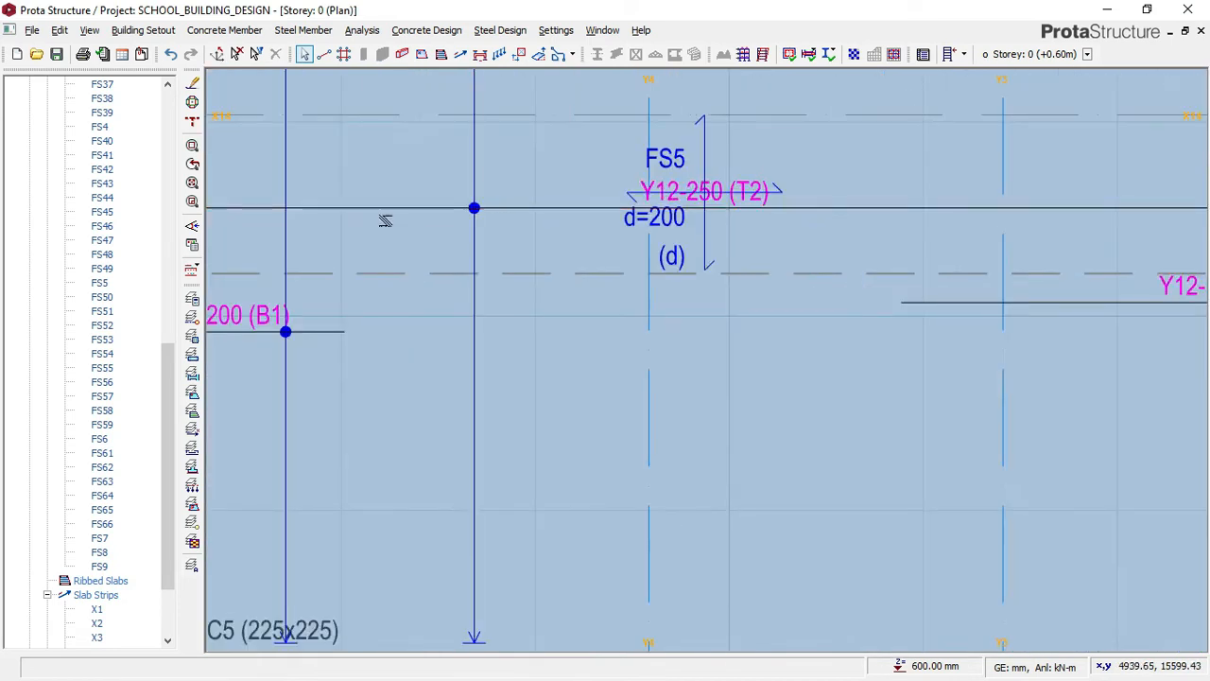
scroll(385, 221, down, 1)
scroll(450, 241, down, 1)
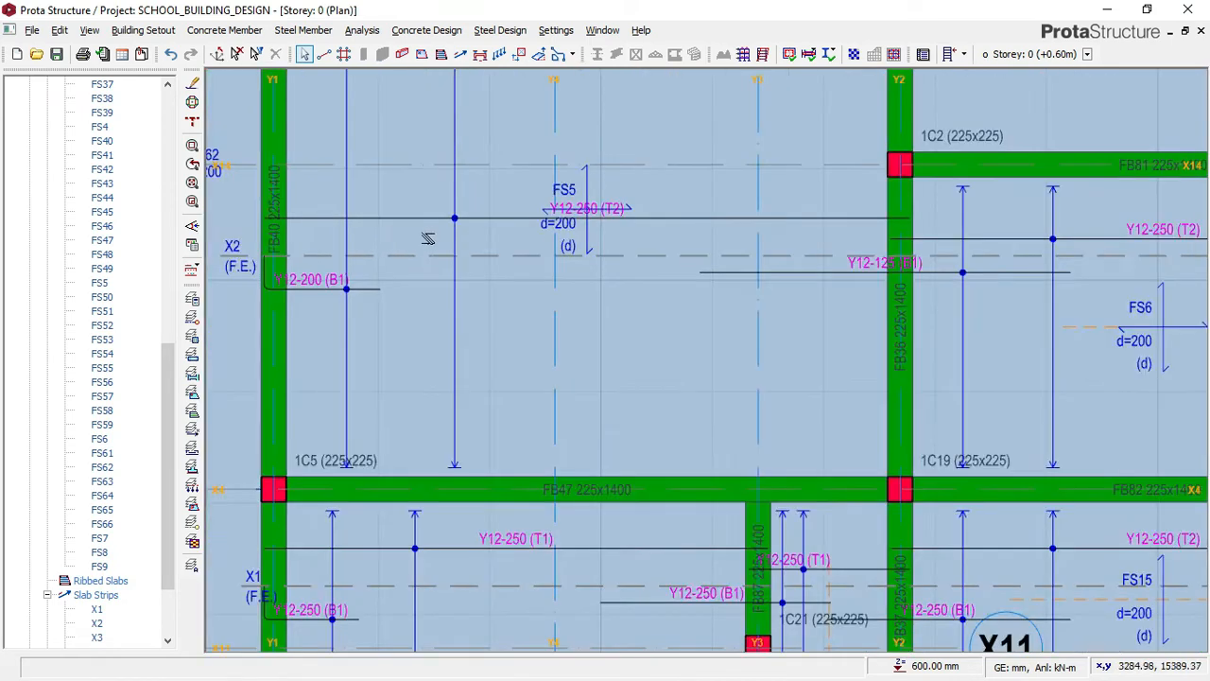
scroll(859, 278, up, 1)
scroll(860, 276, up, 1)
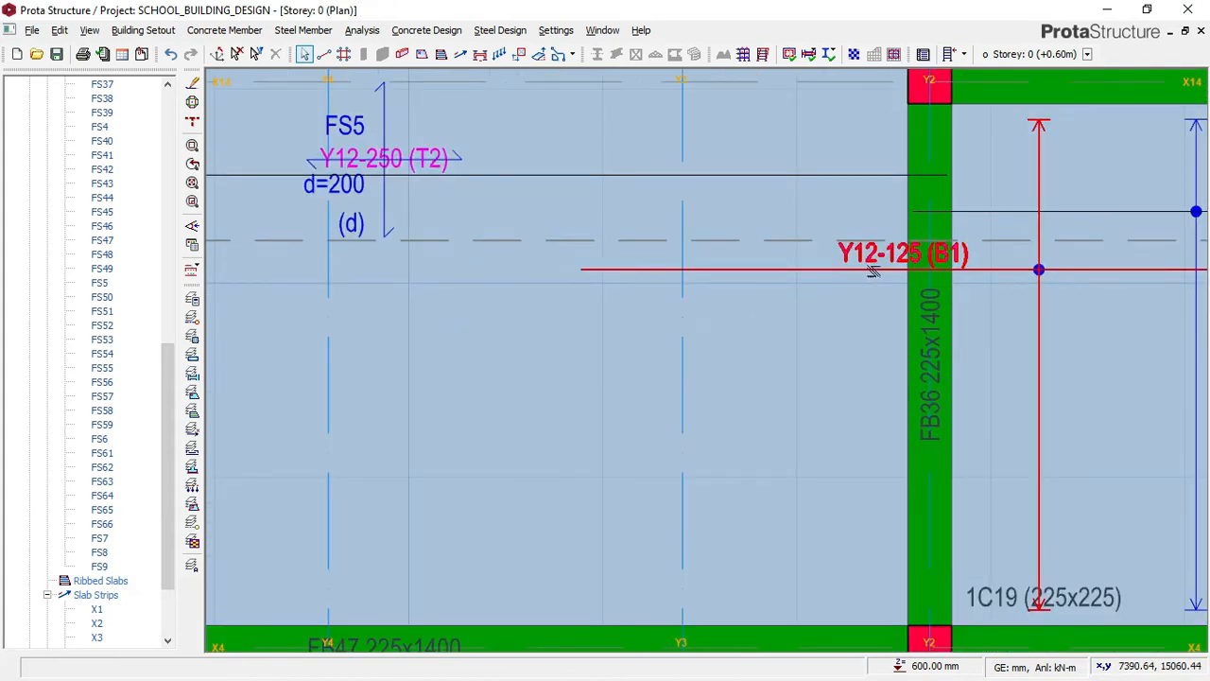
scroll(904, 285, down, 1)
scroll(879, 269, up, 2)
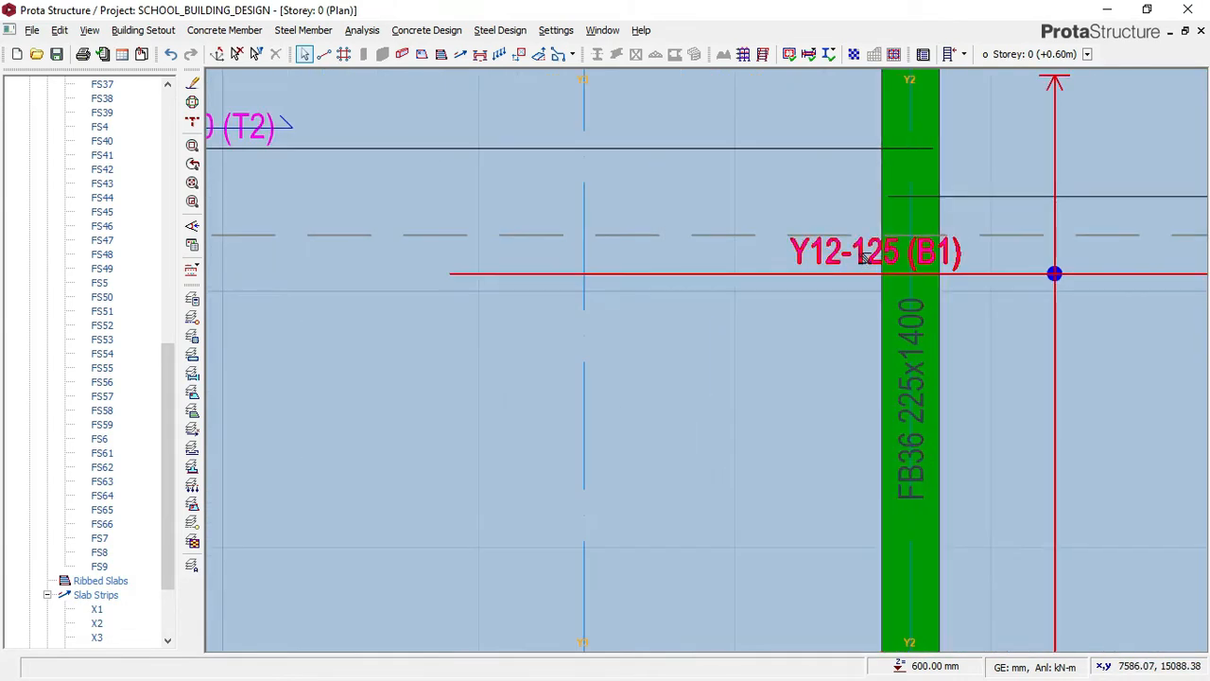
scroll(955, 295, down, 2)
scroll(463, 200, up, 2)
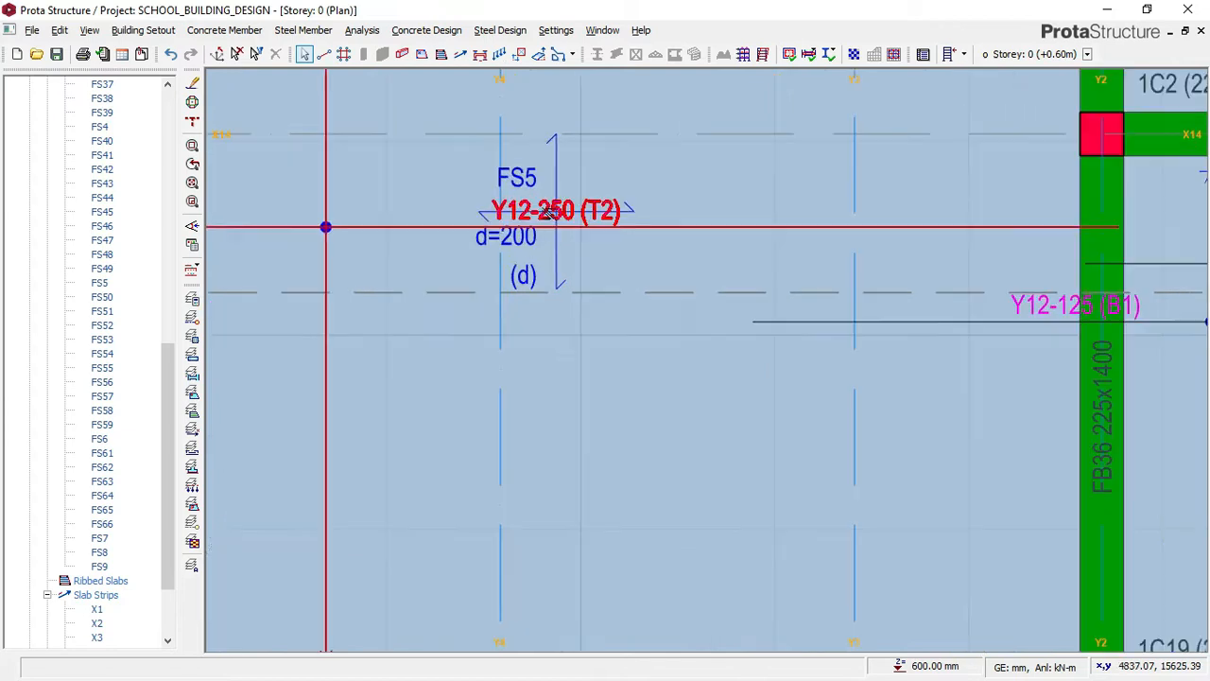
scroll(539, 215, down, 2)
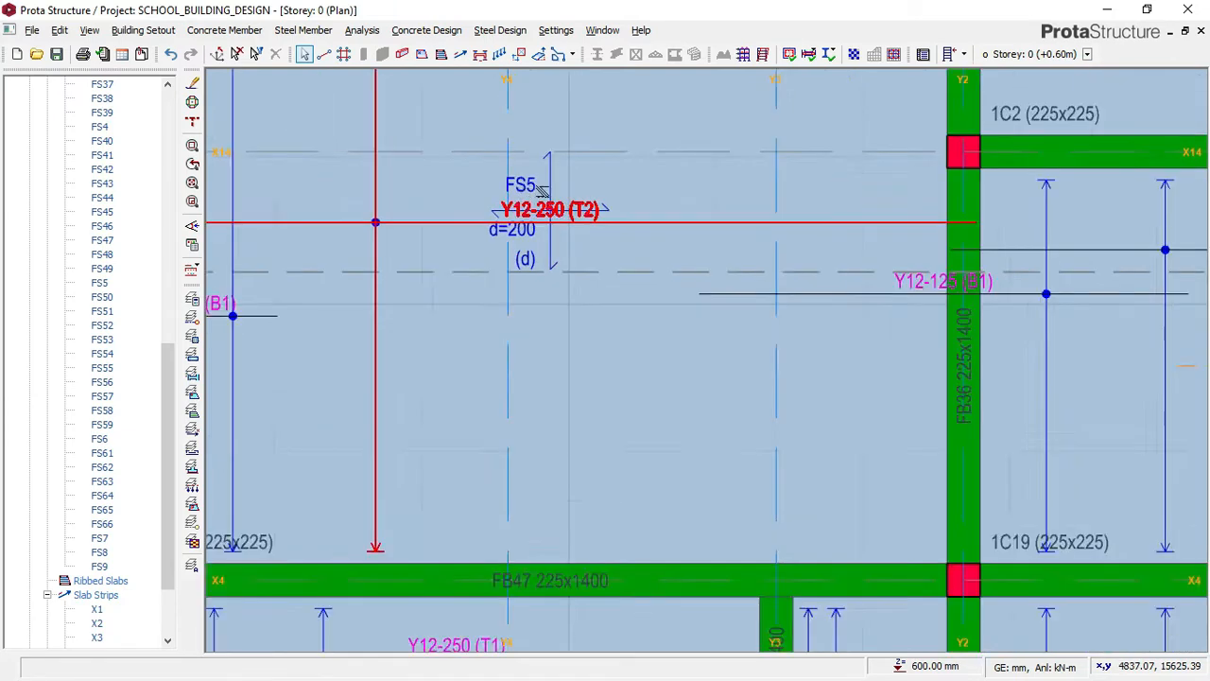
scroll(570, 201, up, 1)
scroll(523, 194, down, 2)
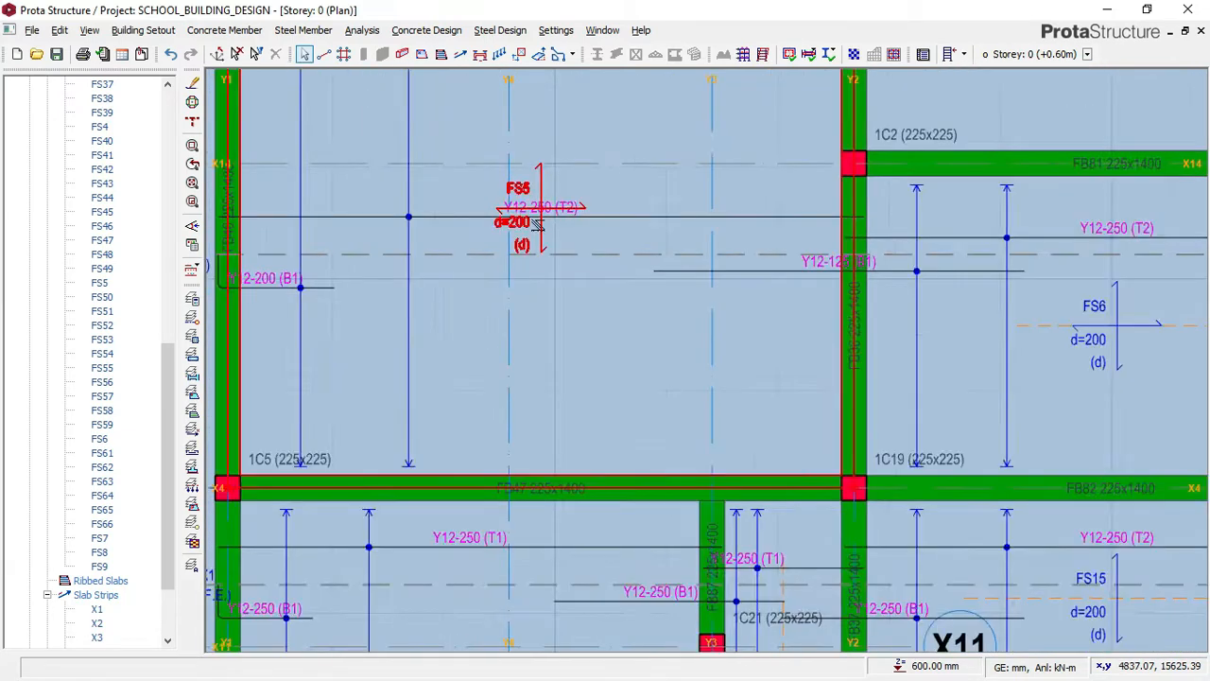
Examine the updated steel bar labels along slab strip X1 around slabs FS4, FS15 and FS14.
scroll(666, 411, up, 2)
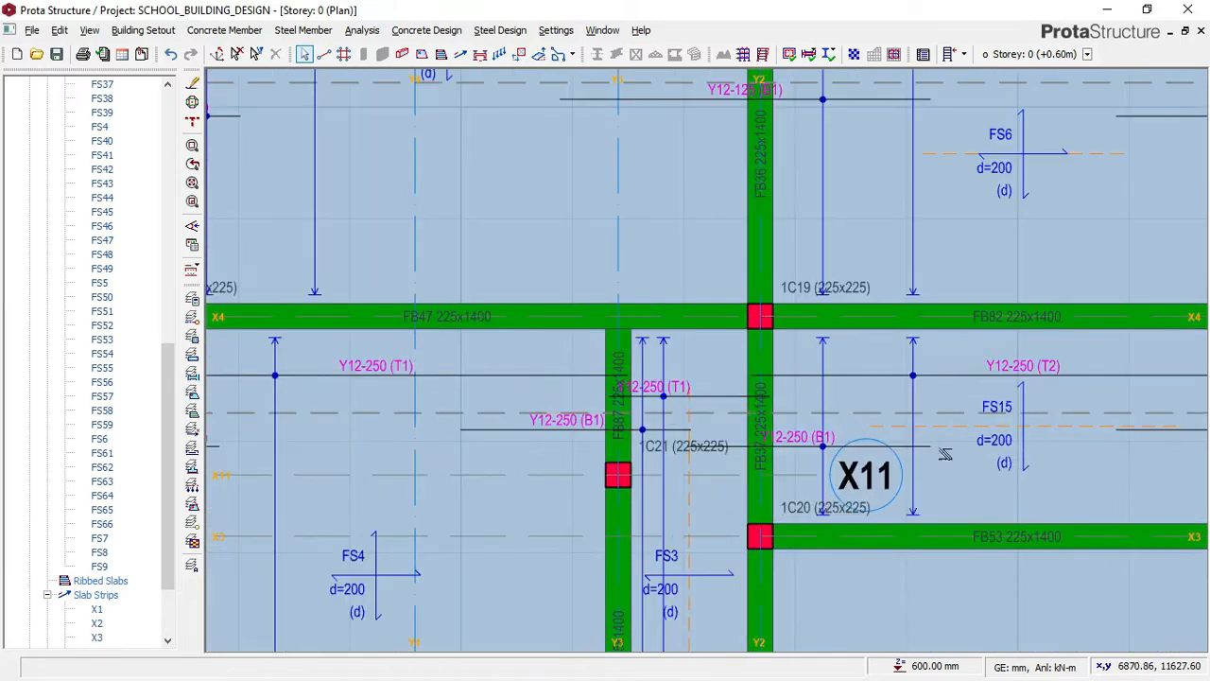
scroll(943, 452, up, 2)
scroll(548, 412, down, 1)
scroll(518, 314, down, 2)
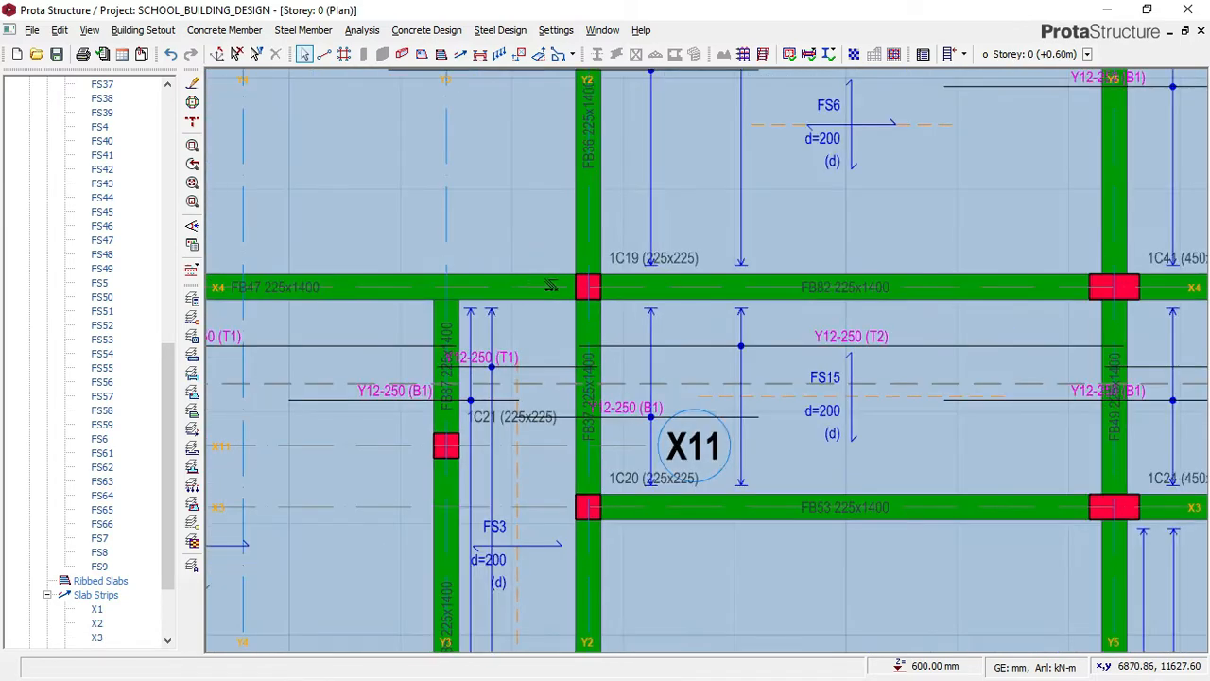
scroll(896, 346, up, 3)
scroll(577, 359, down, 2)
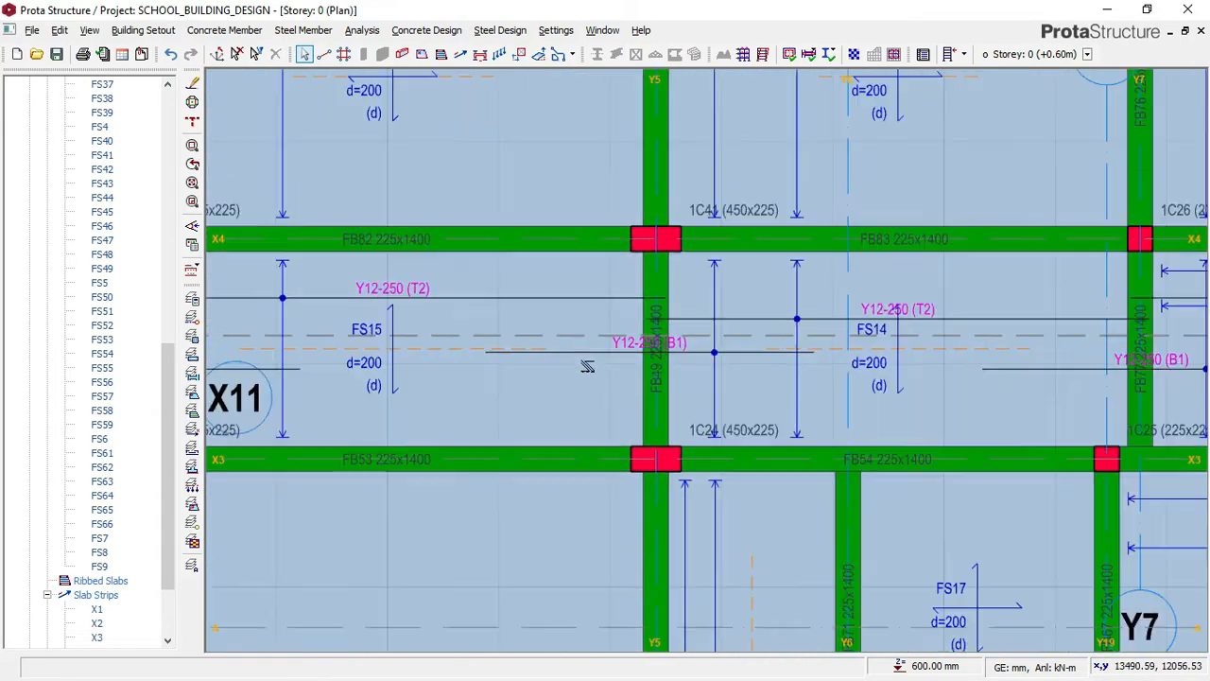
scroll(932, 346, up, 2)
scroll(513, 167, down, 2)
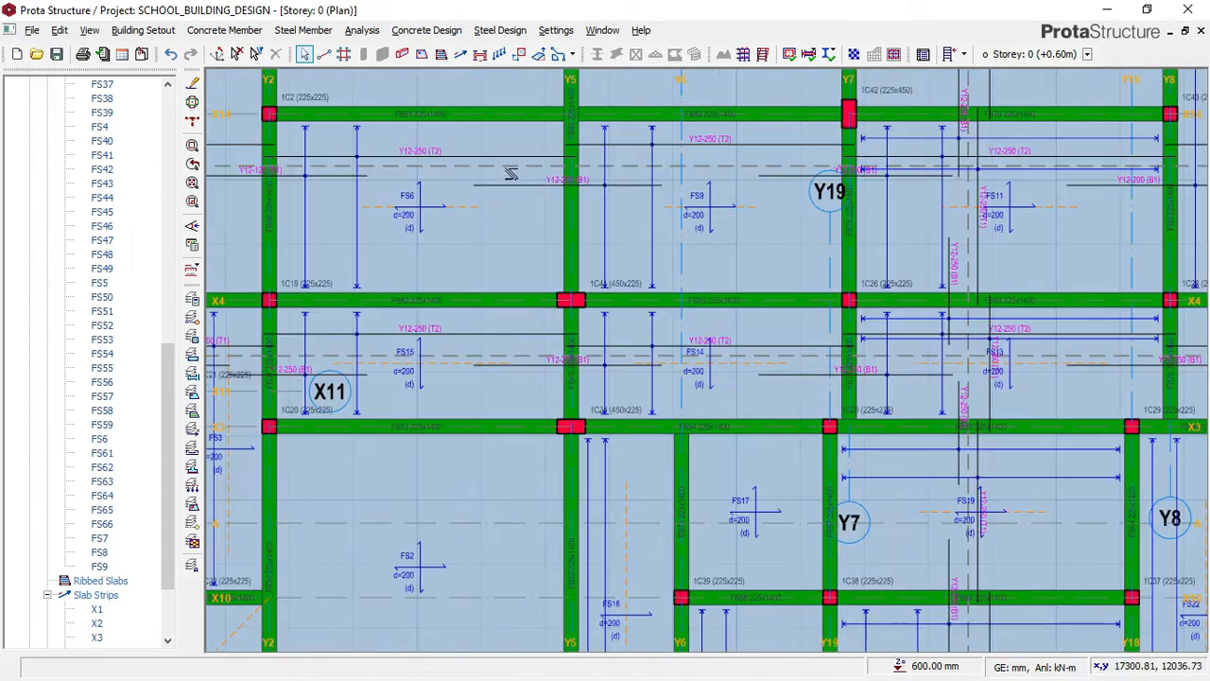
Compare the updated bar sizes and spacings along slab strip X2 at slabs FS6, FS9 and FS11, and review the whole raft plan.
scroll(605, 249, up, 2)
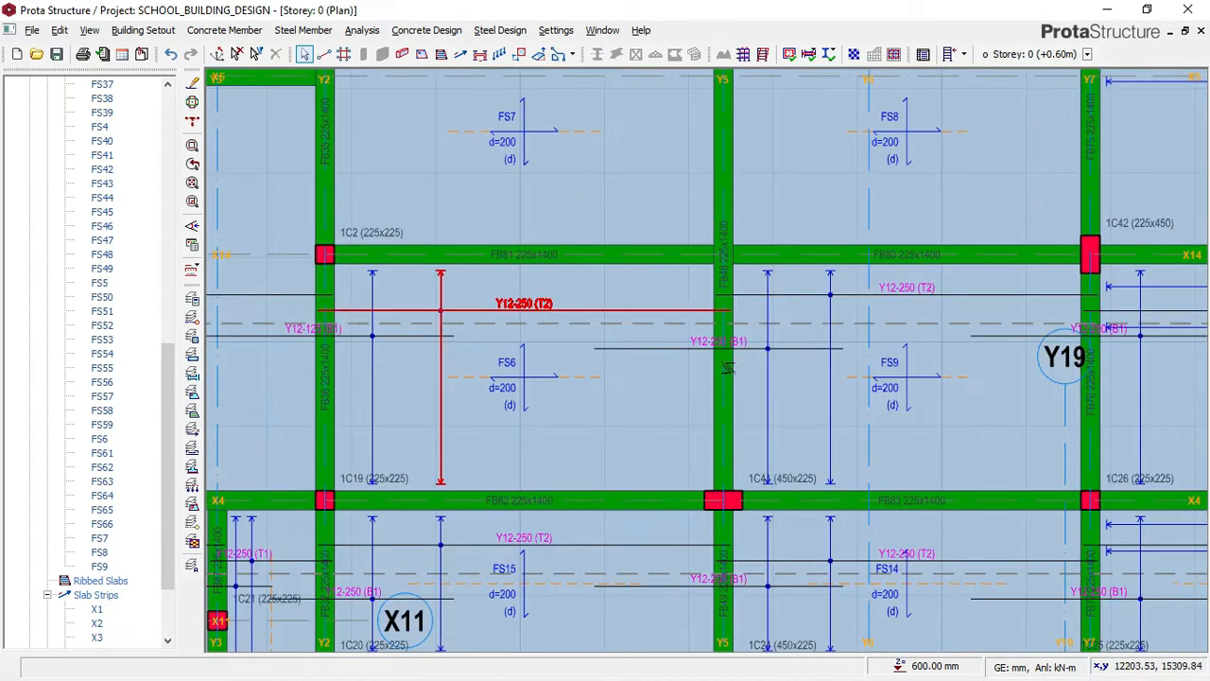
scroll(699, 322, up, 1)
scroll(902, 376, down, 1)
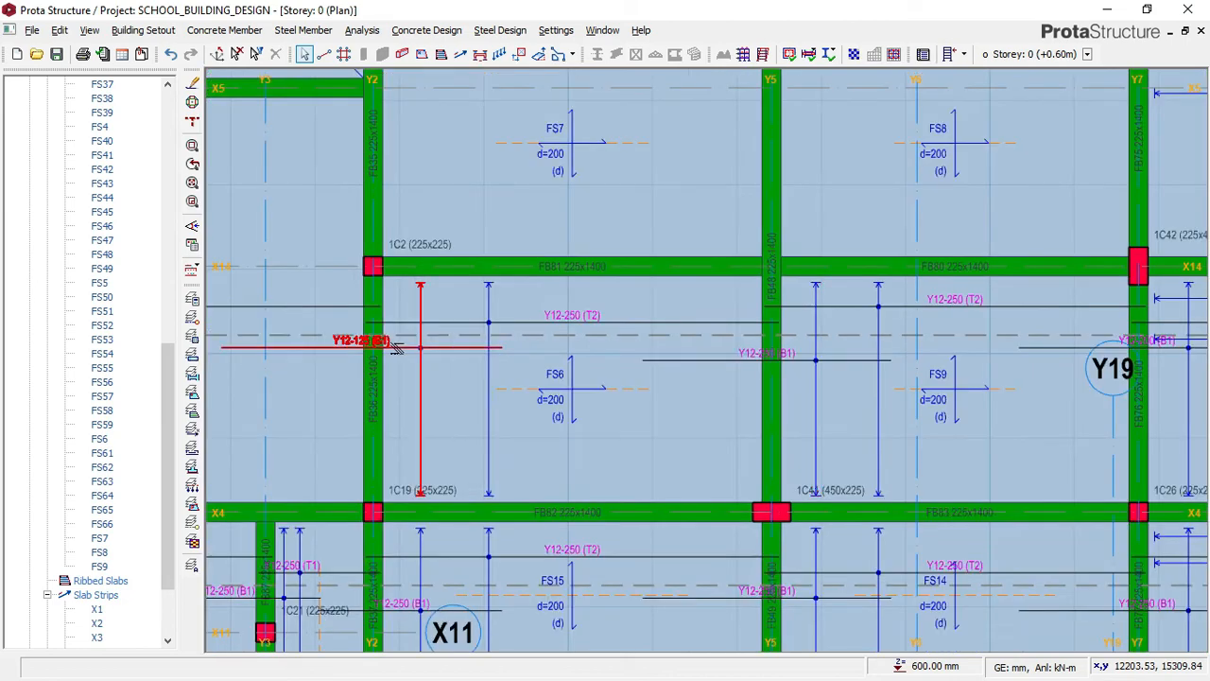
scroll(389, 349, up, 3)
scroll(331, 342, down, 2)
scroll(337, 331, down, 1)
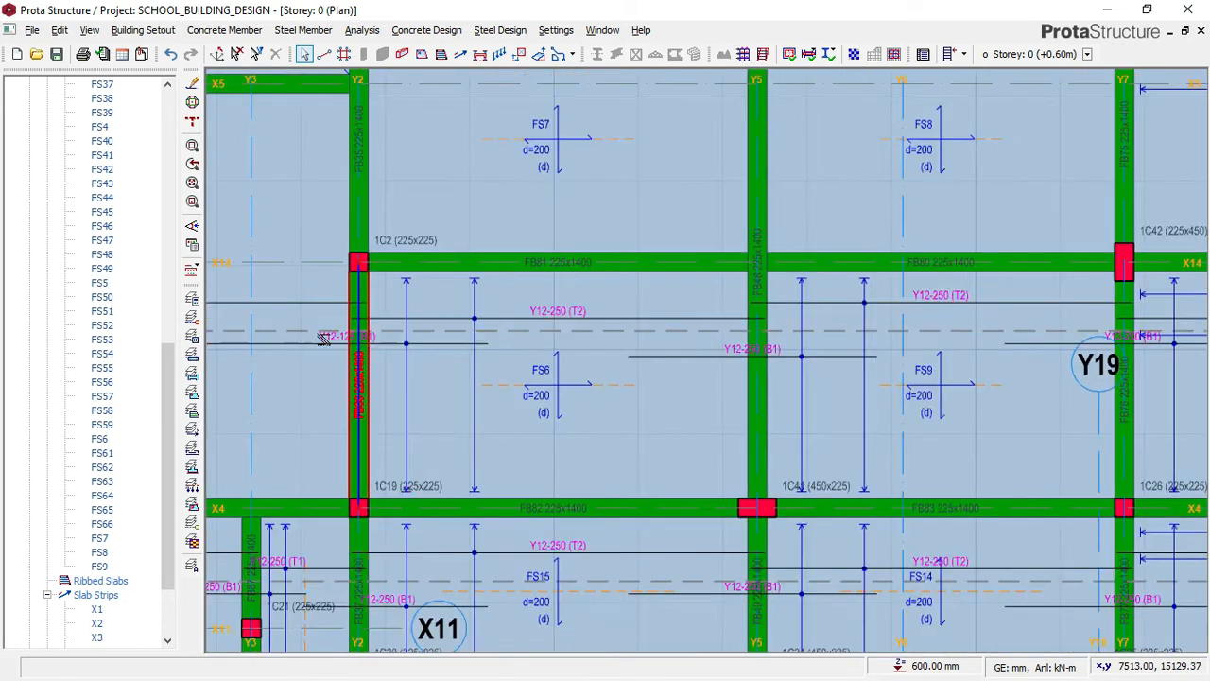
scroll(378, 322, down, 1)
scroll(454, 311, up, 1)
scroll(454, 312, down, 1)
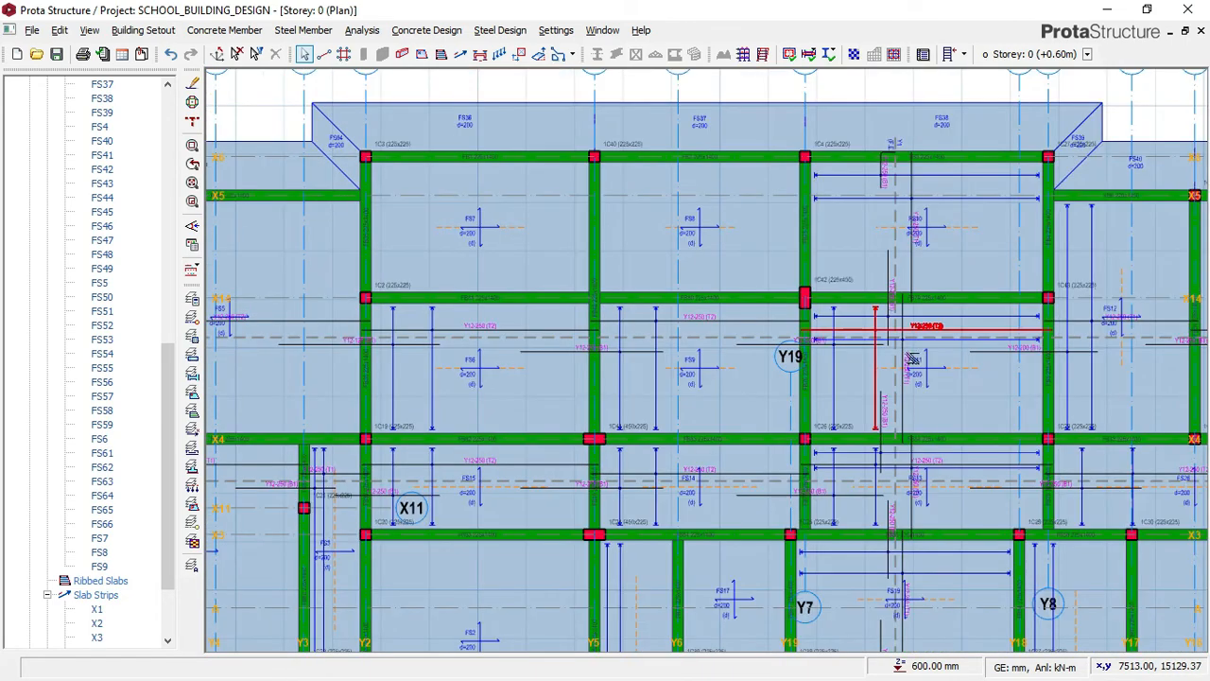
scroll(794, 338, up, 3)
scroll(794, 339, up, 2)
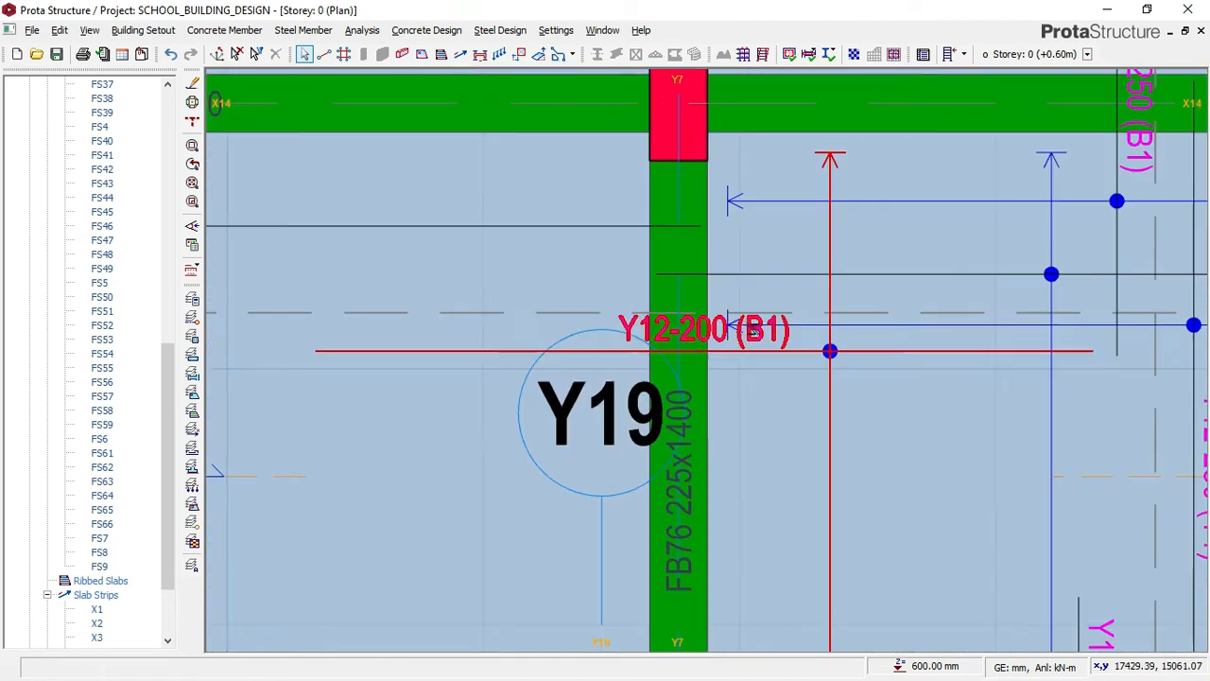
scroll(489, 316, down, 3)
scroll(487, 316, down, 2)
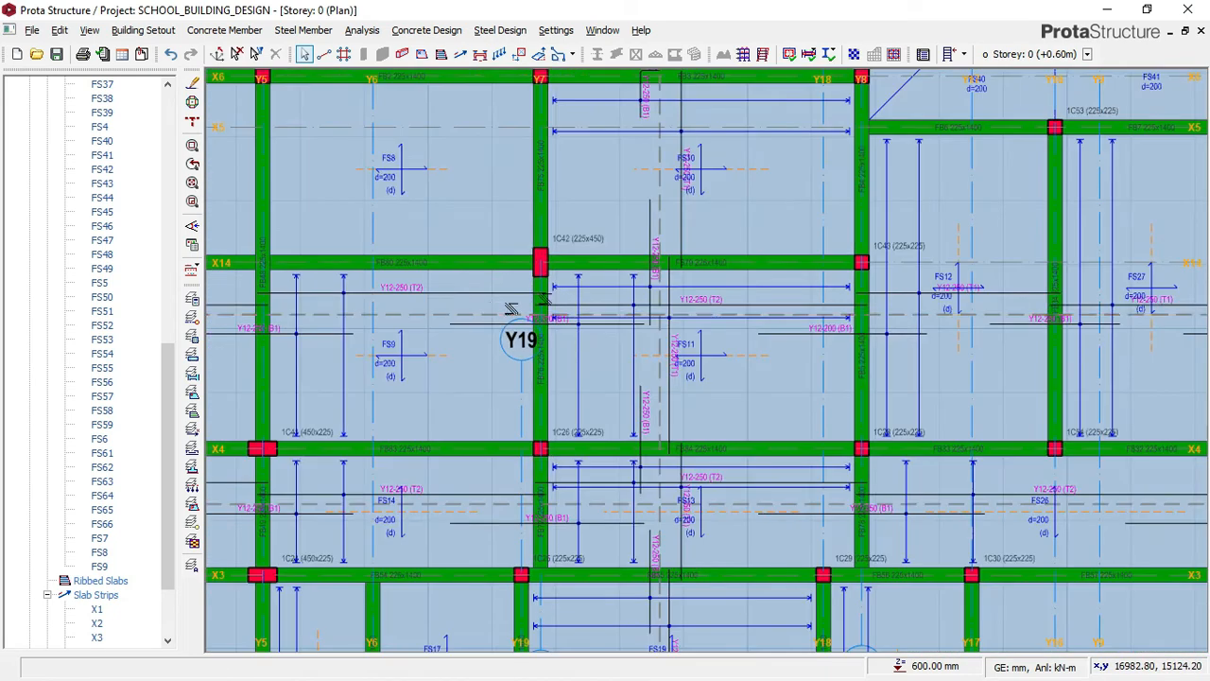
scroll(468, 278, down, 2)
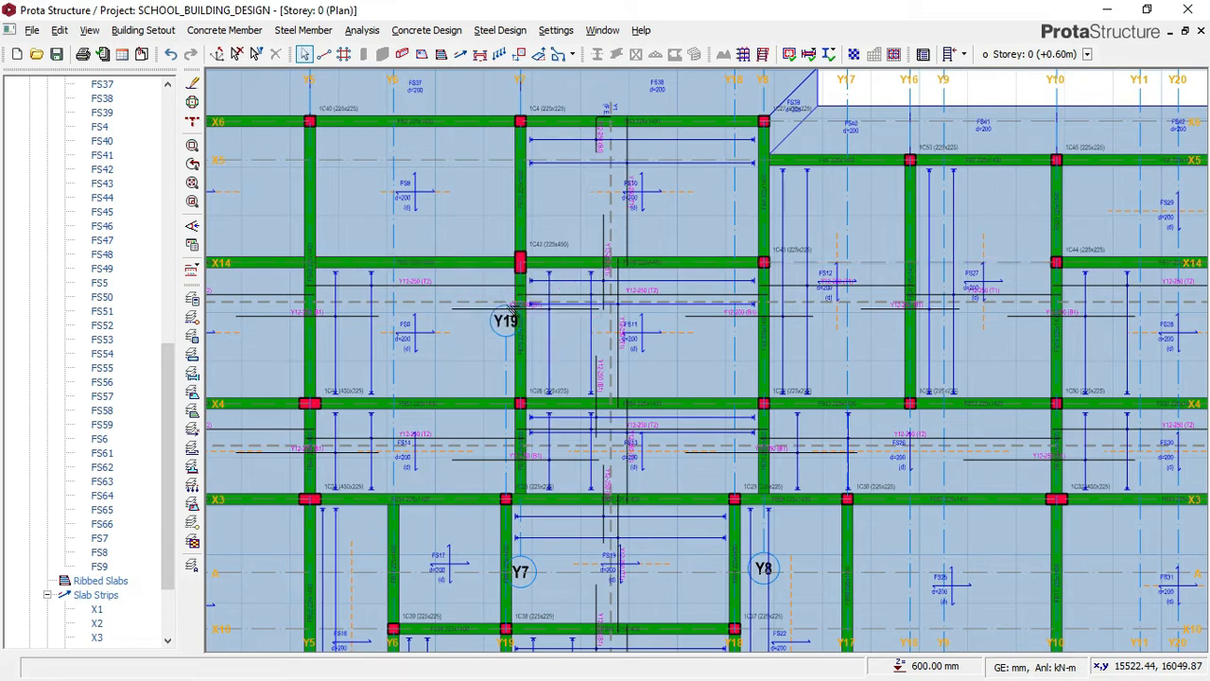
scroll(567, 297, down, 3)
scroll(586, 293, down, 1)
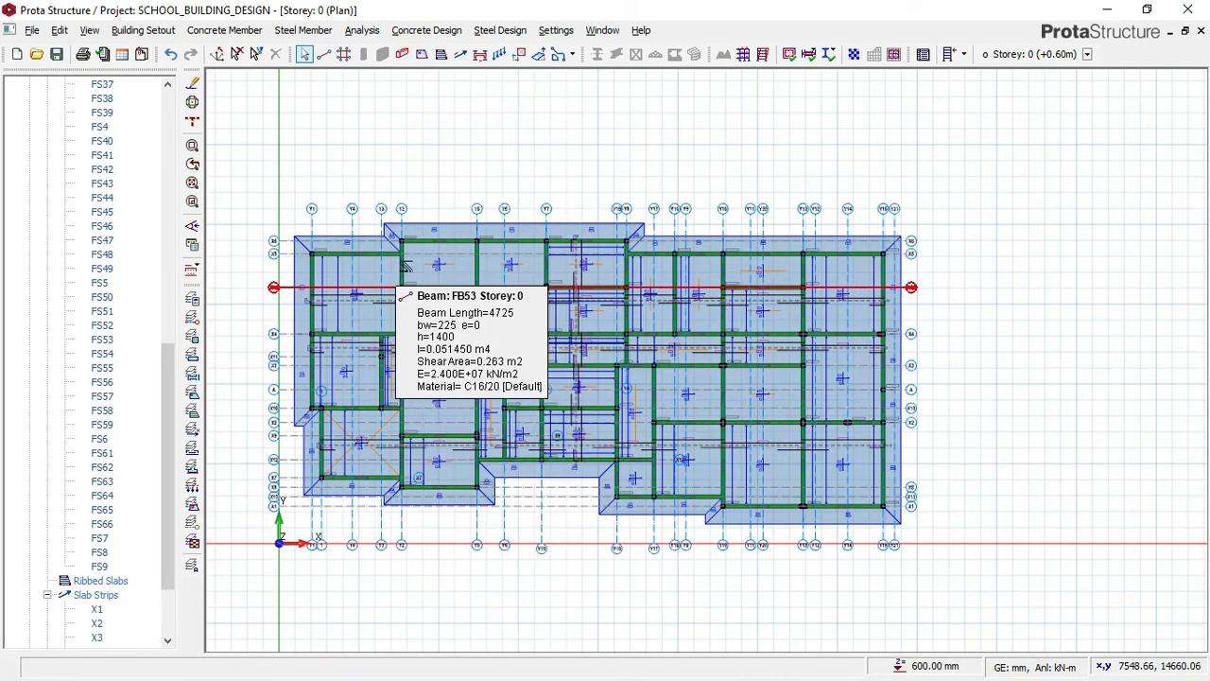
scroll(395, 276, up, 1)
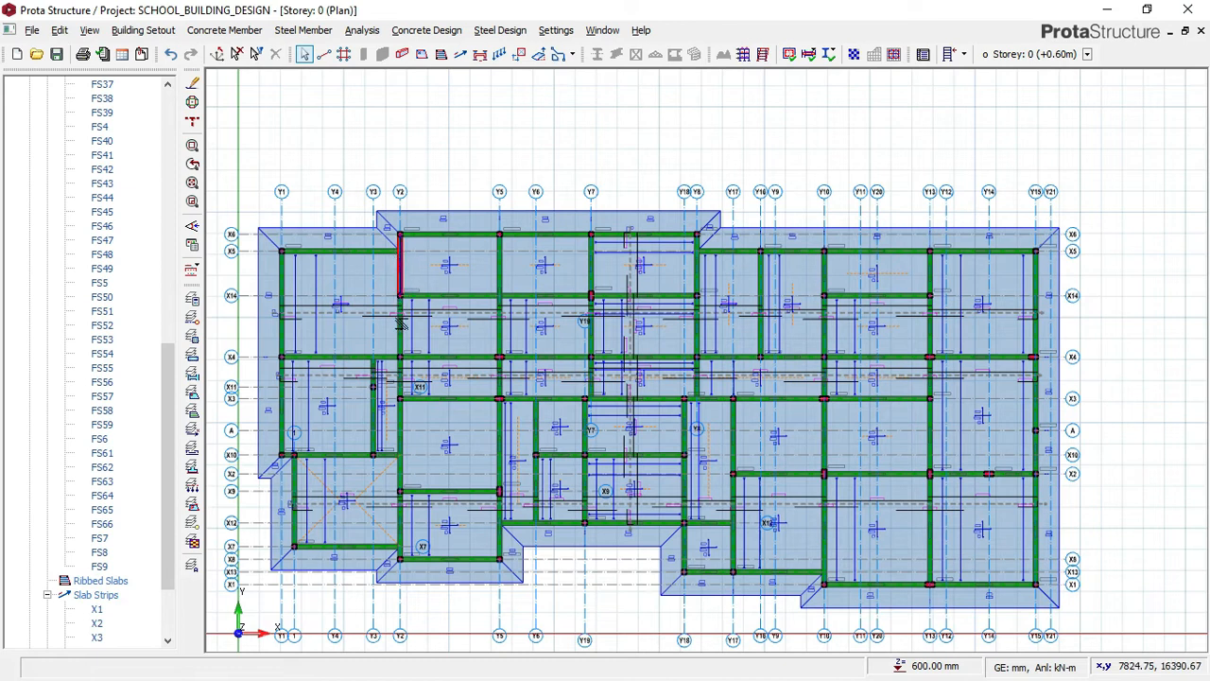
mouse_move(401, 323)
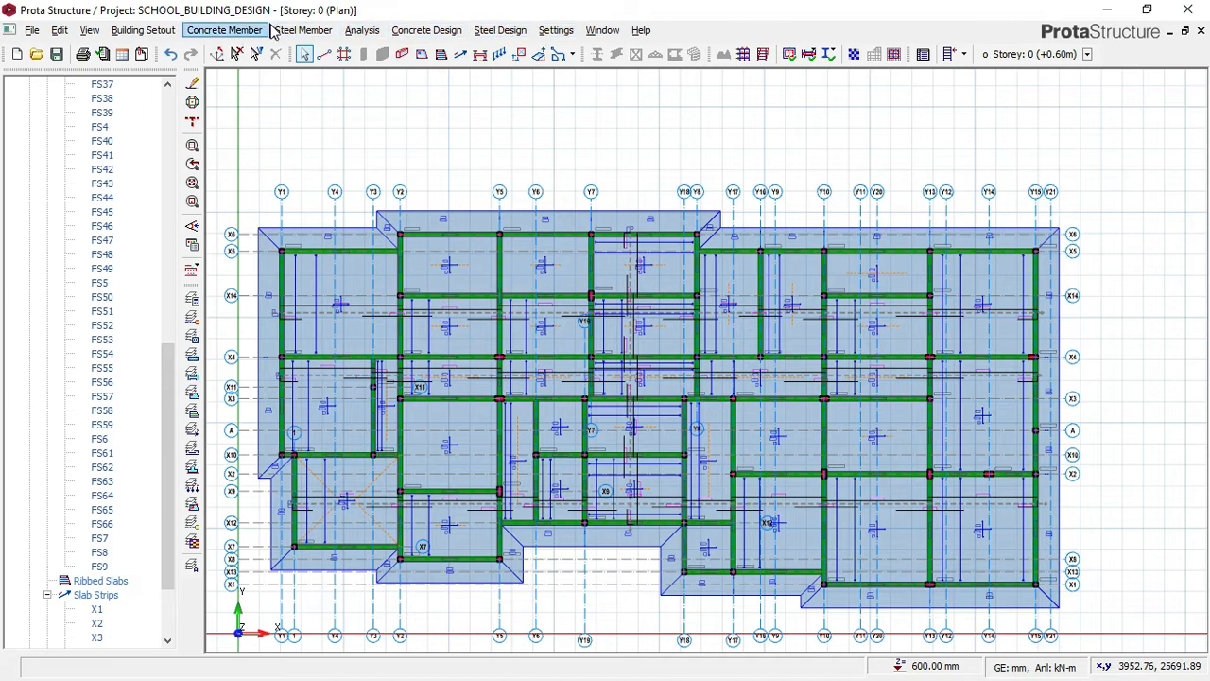
Check which Grade 410 (Type 2) rebar diameters are enabled for concrete beams in the building's default materials.
click(360, 34)
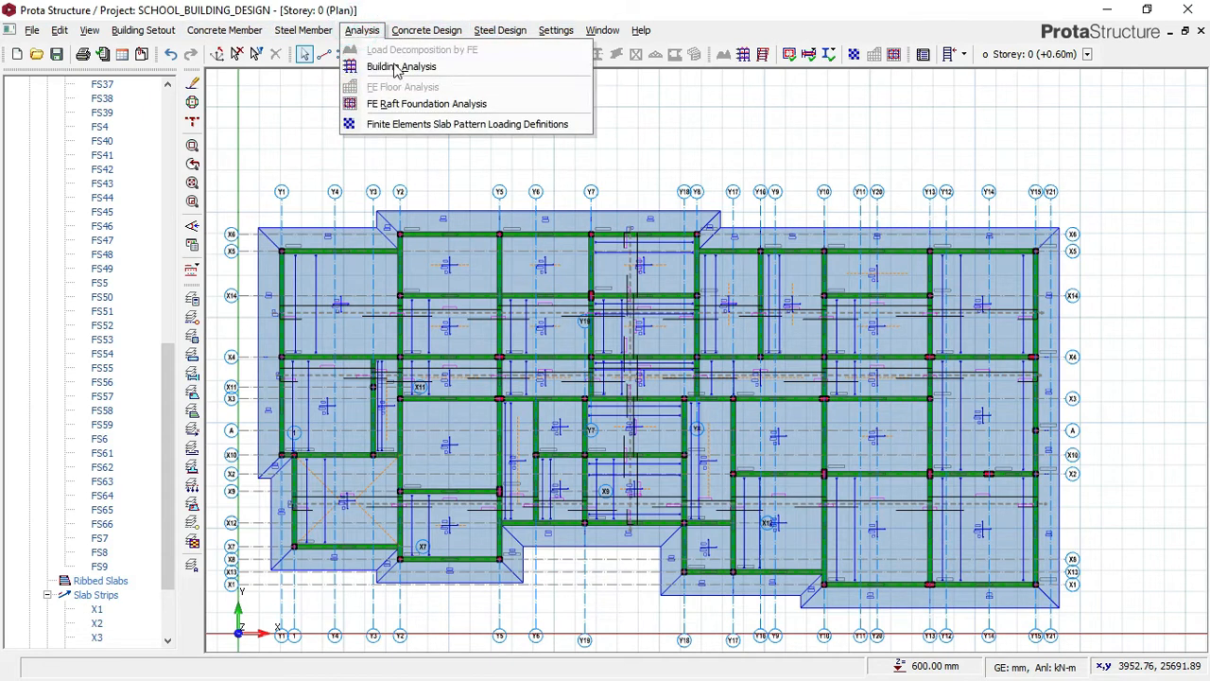
click(400, 67)
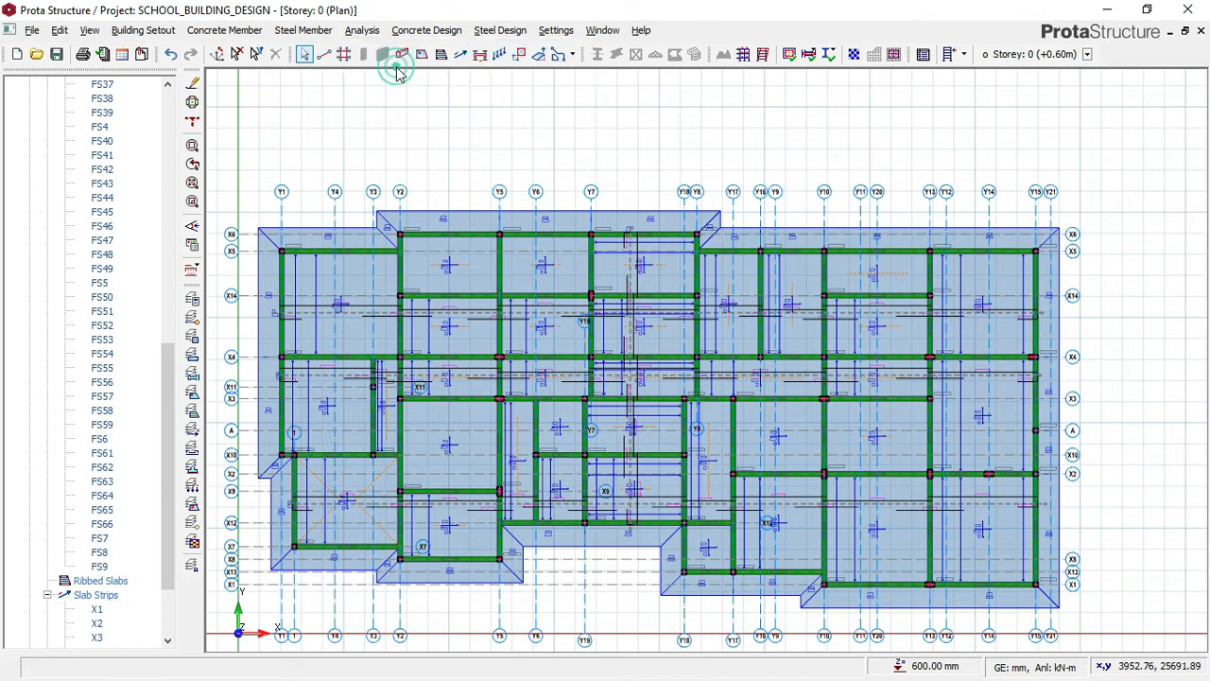
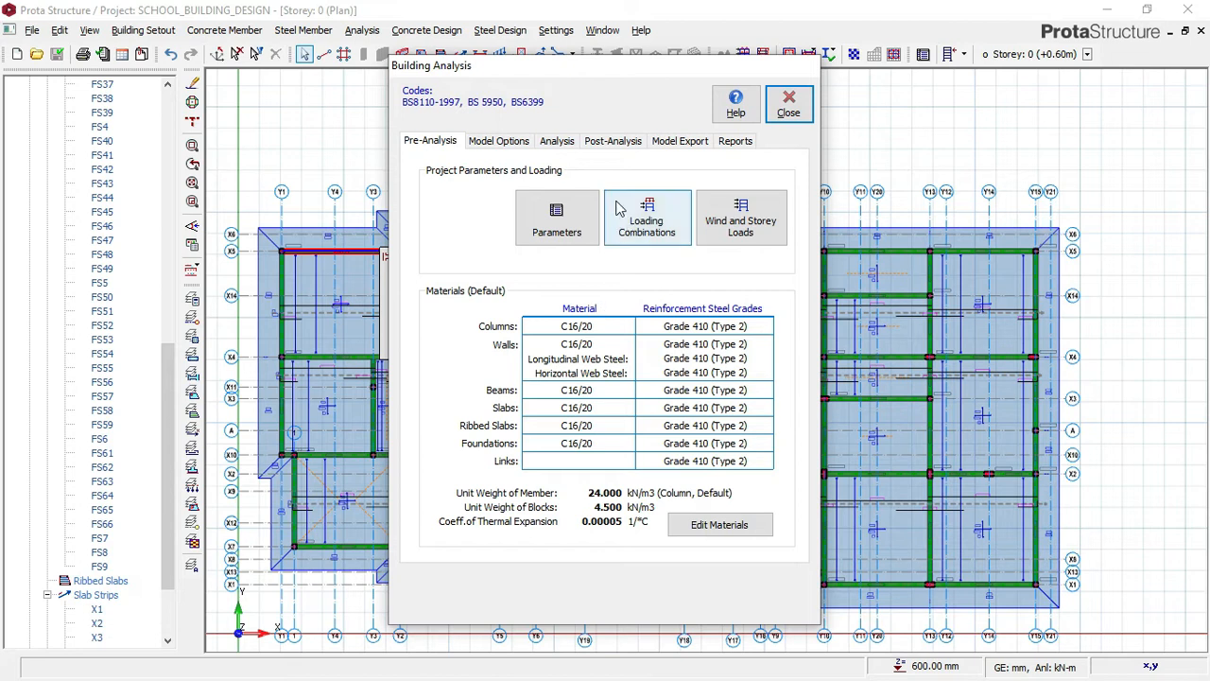
click(720, 524)
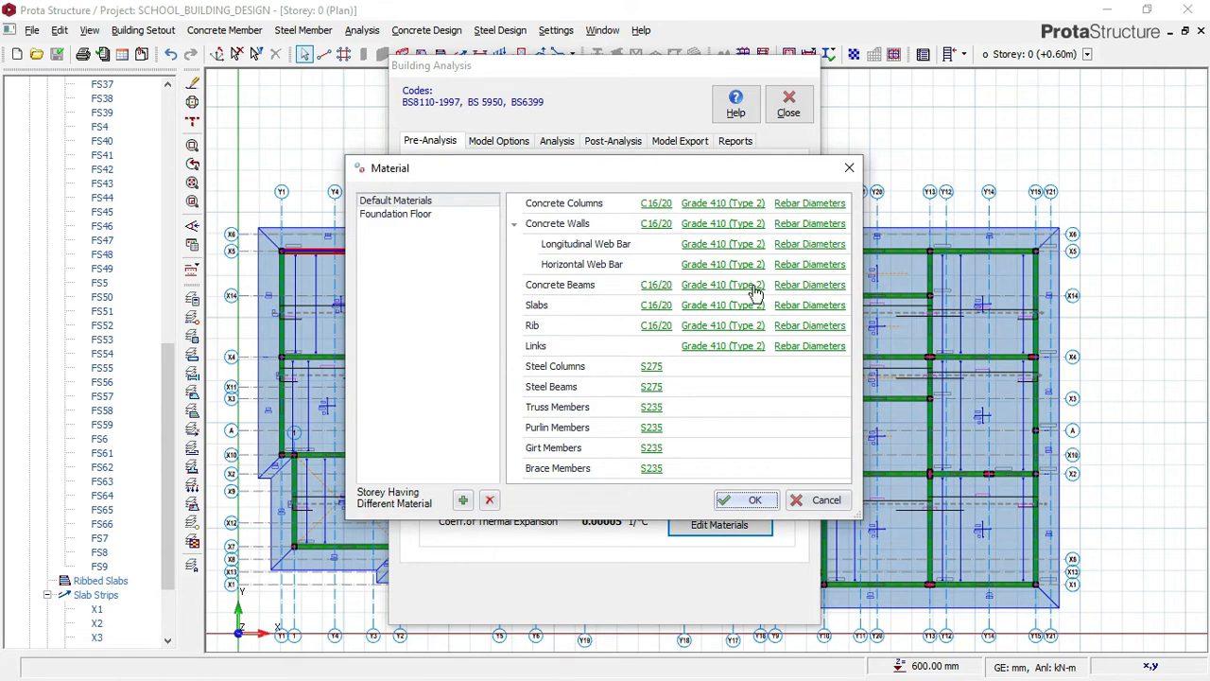
click(803, 286)
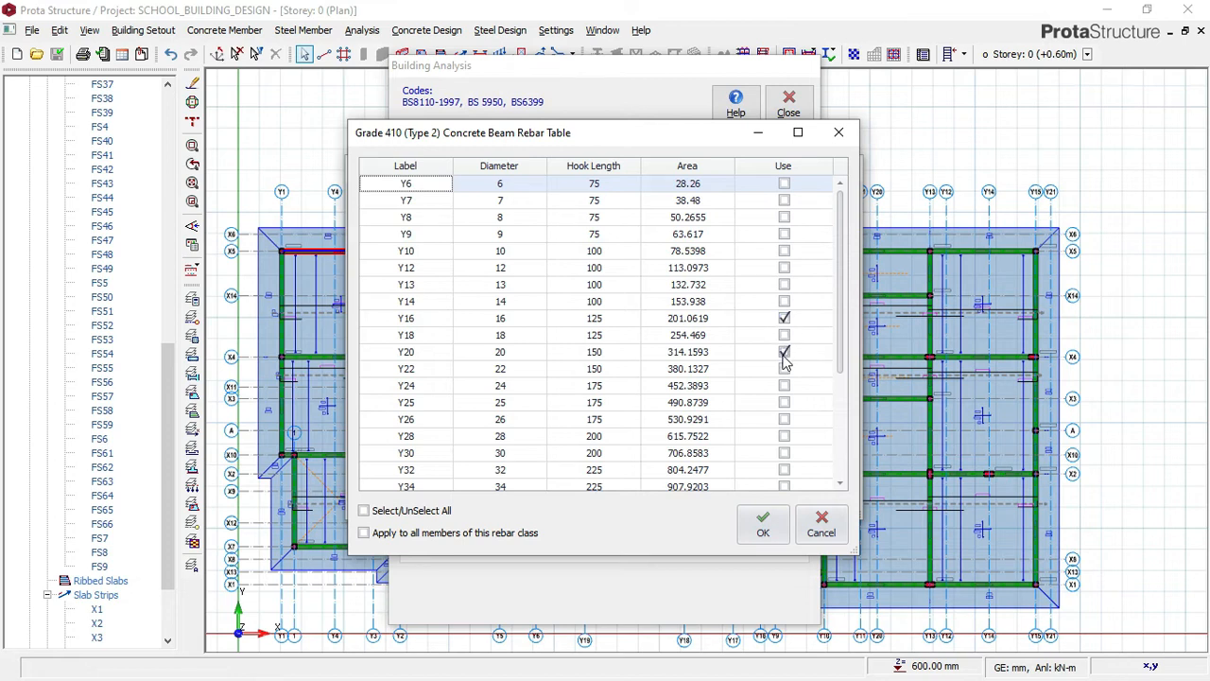
click(763, 522)
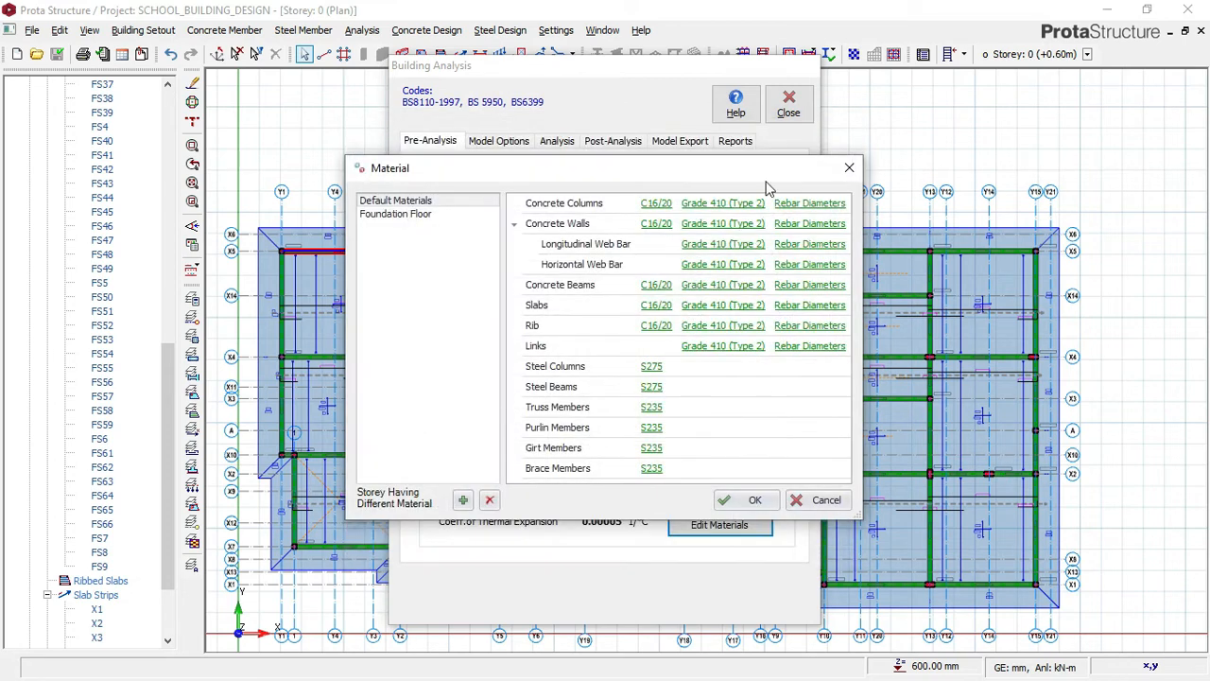
click(761, 499)
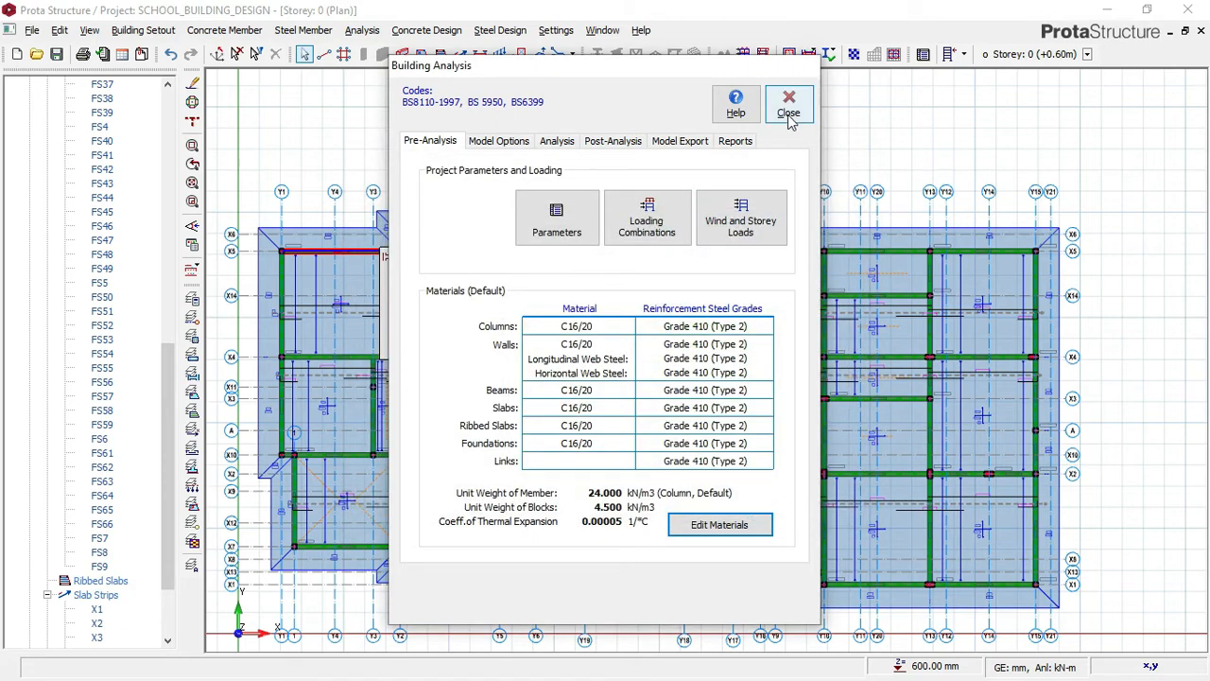
click(790, 111)
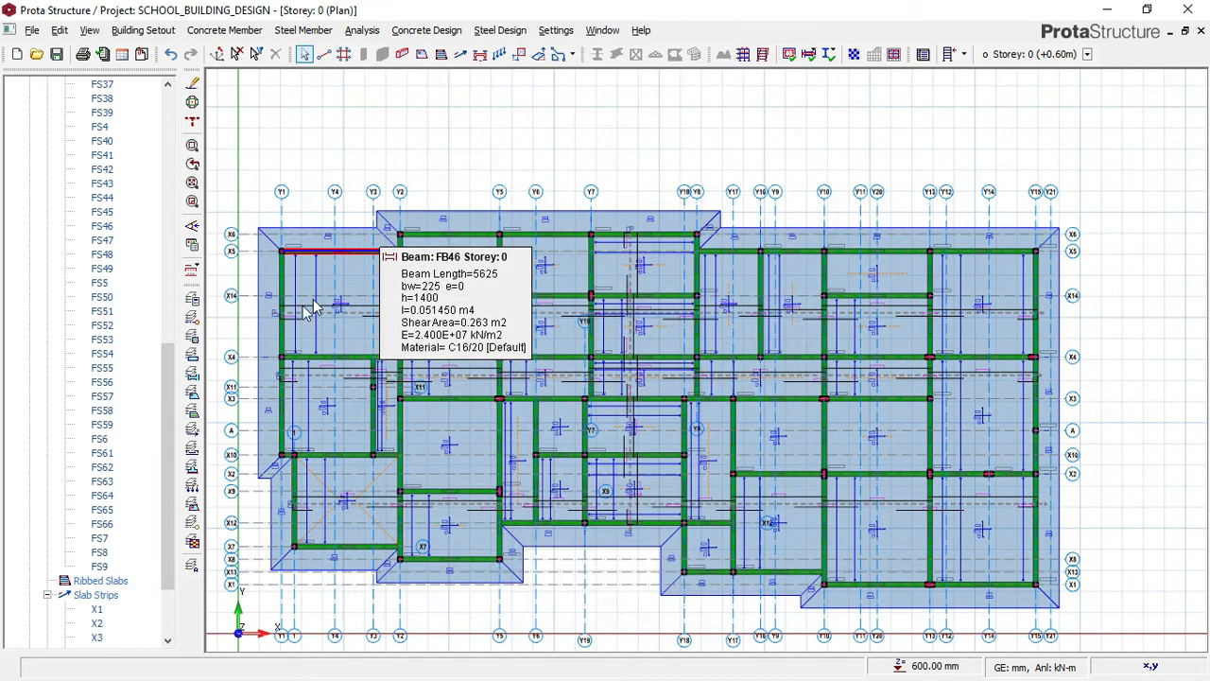
Open the reinforcement section design and detailing for the foundation beams.
scroll(548, 303, up, 5)
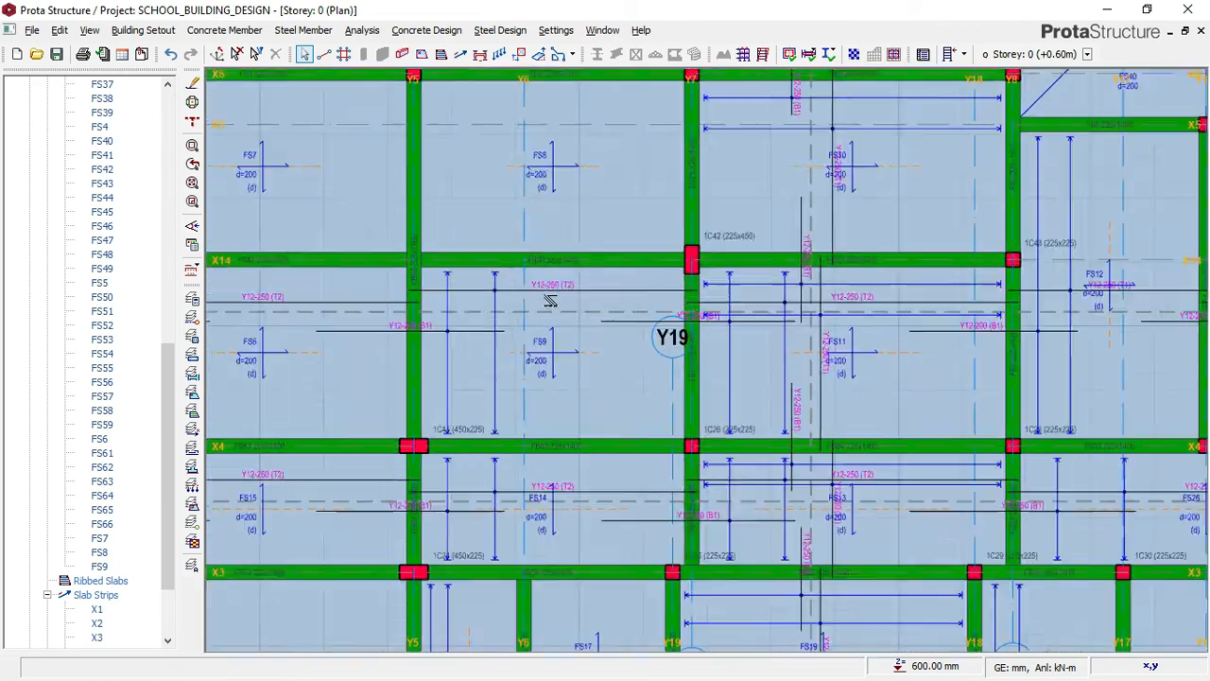
scroll(548, 300, up, 2)
scroll(539, 282, up, 2)
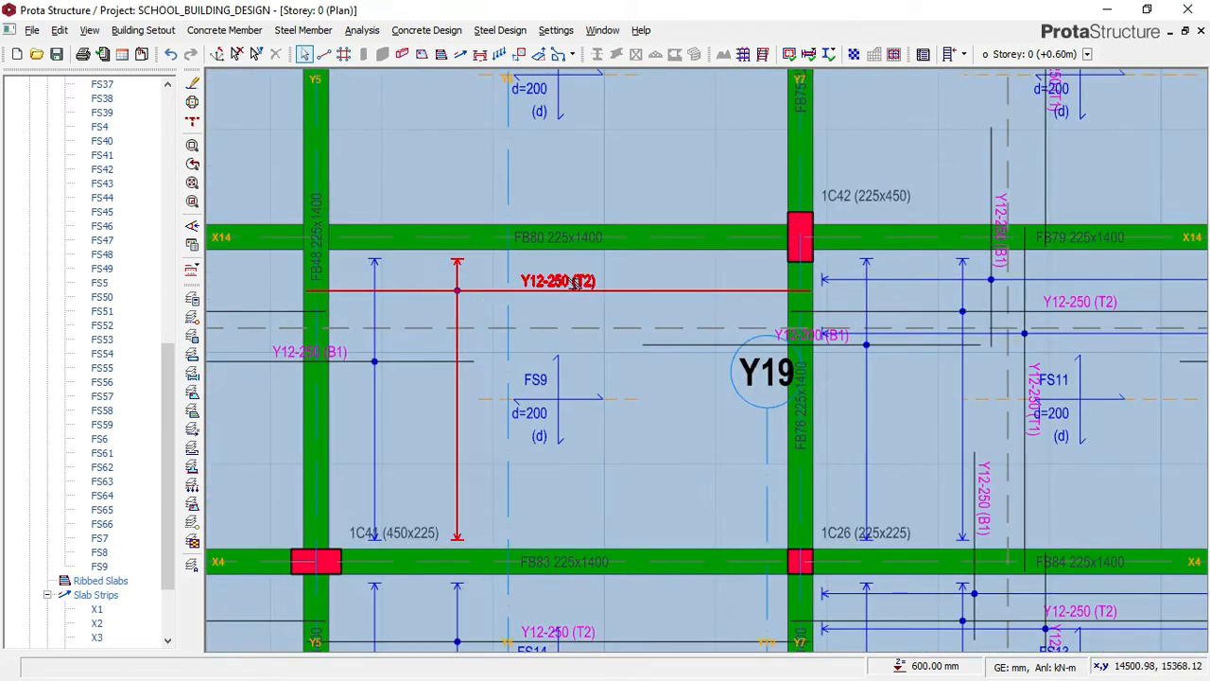
scroll(539, 289, down, 2)
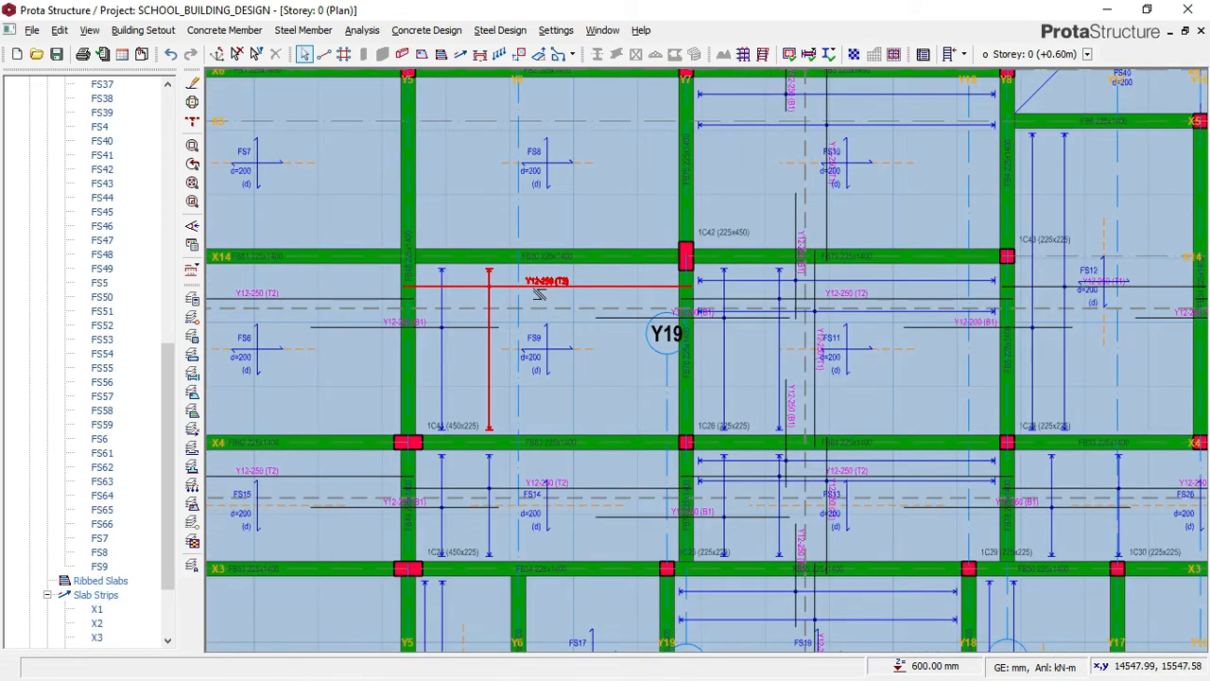
scroll(539, 293, down, 4)
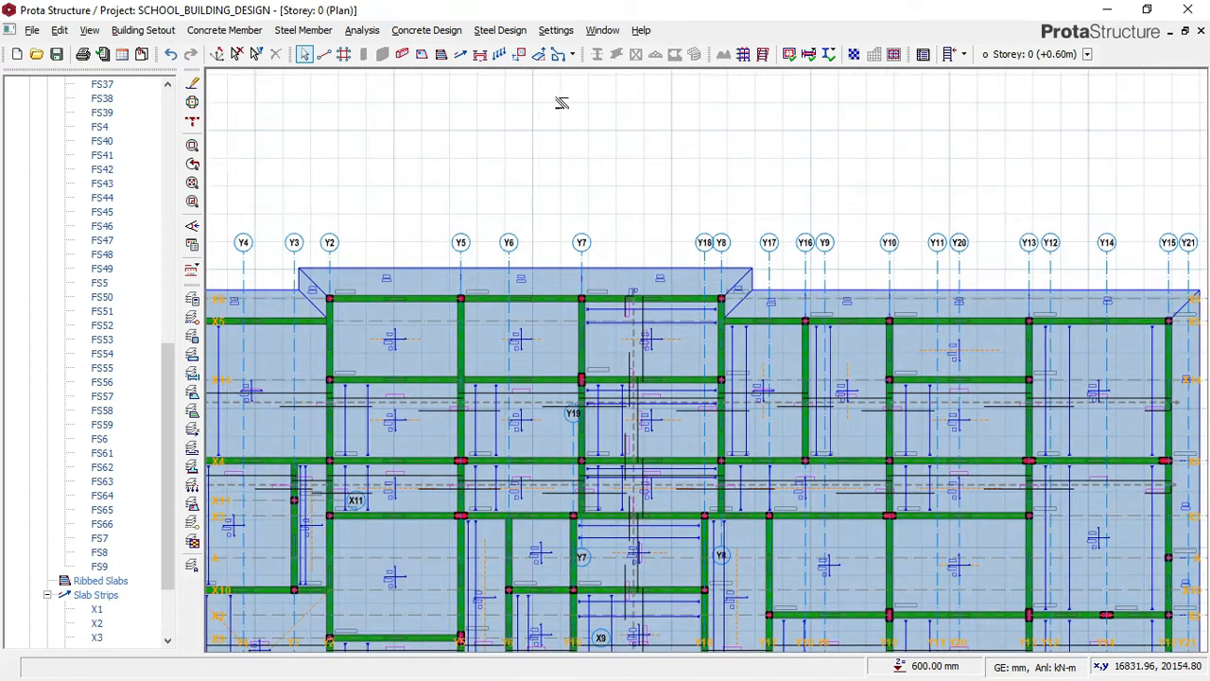
click(565, 33)
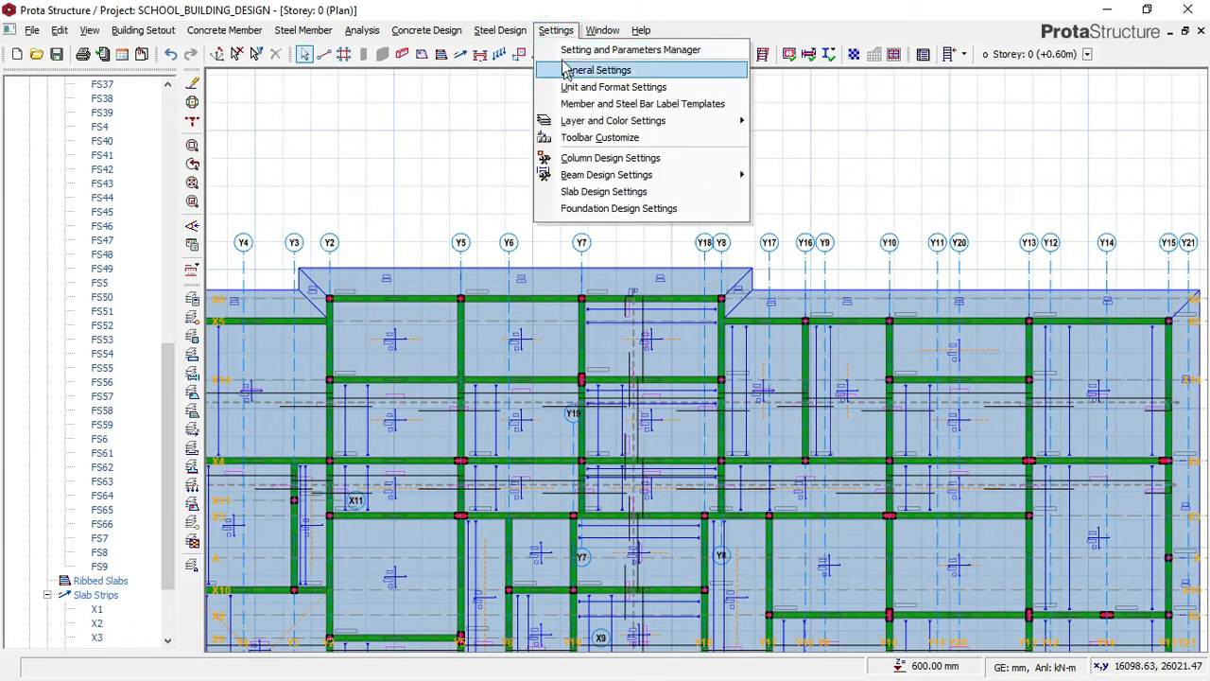
mouse_move(519, 32)
mouse_move(439, 35)
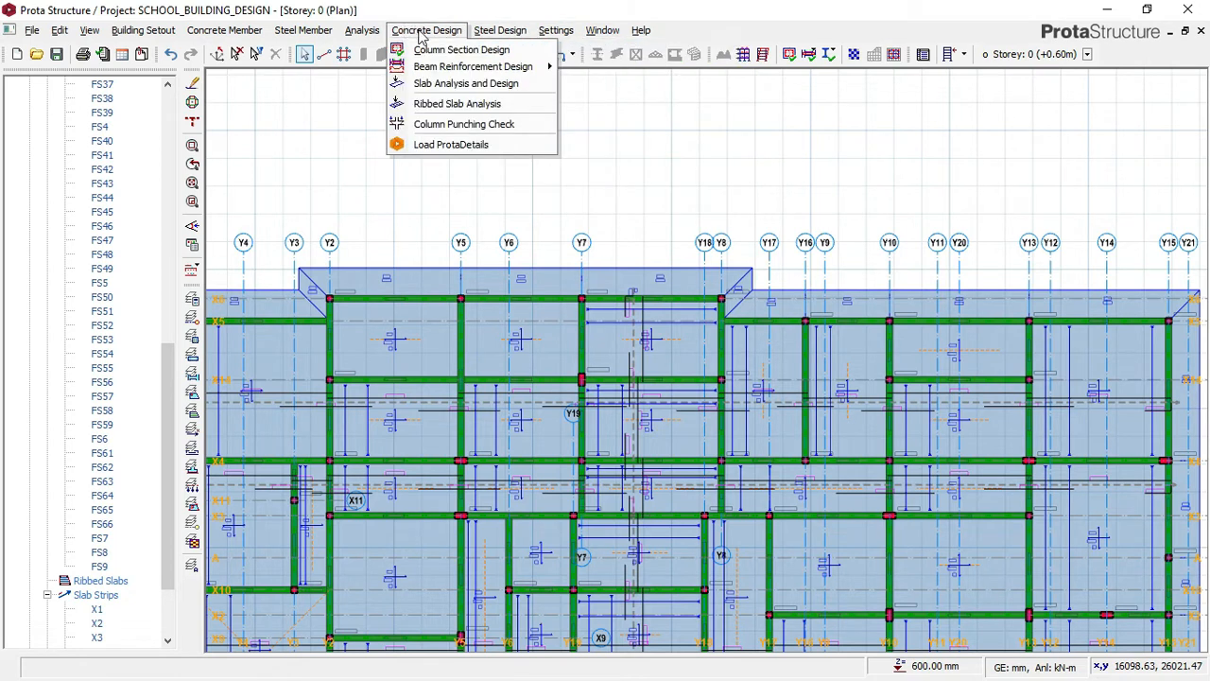
mouse_move(491, 68)
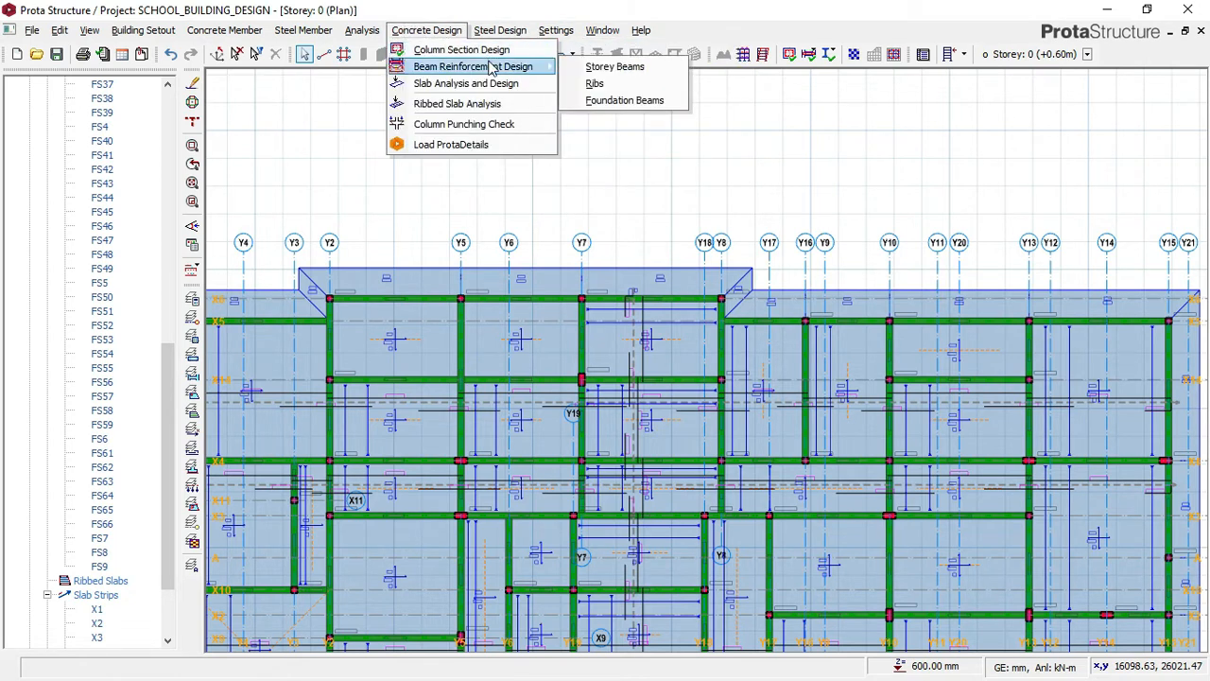
click(612, 100)
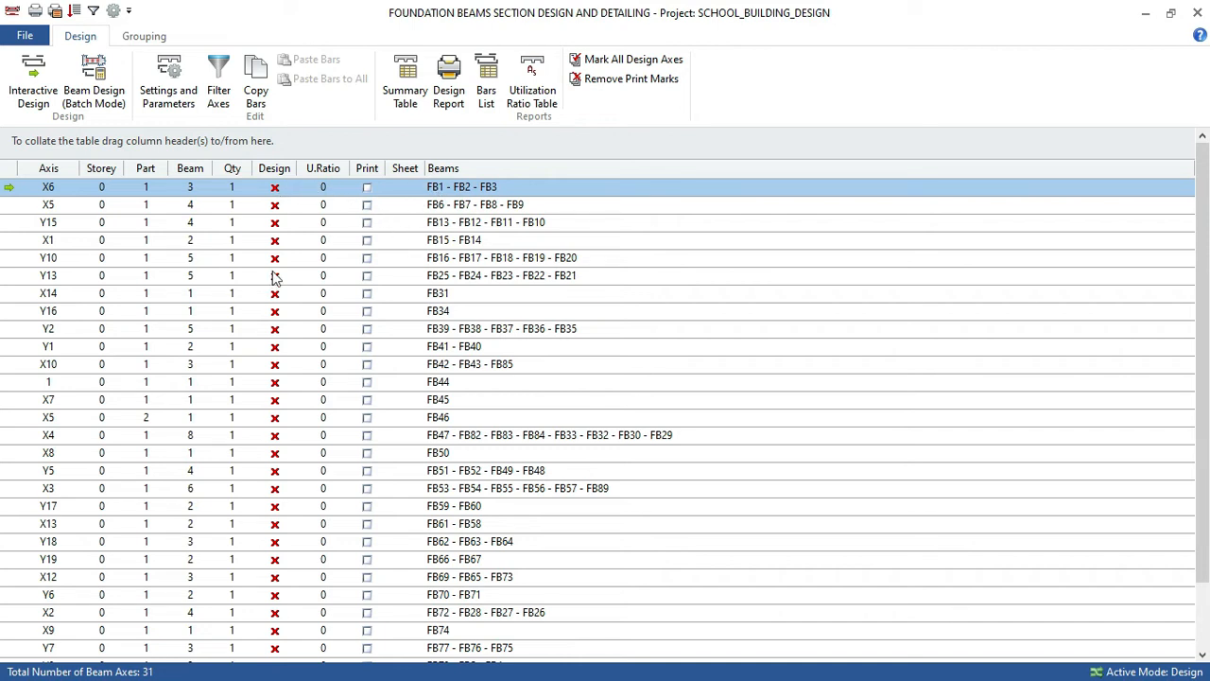
Set the foundation beam concrete covers to 35 mm top edge, 50 mm bottom edge and 35 mm section side.
click(167, 72)
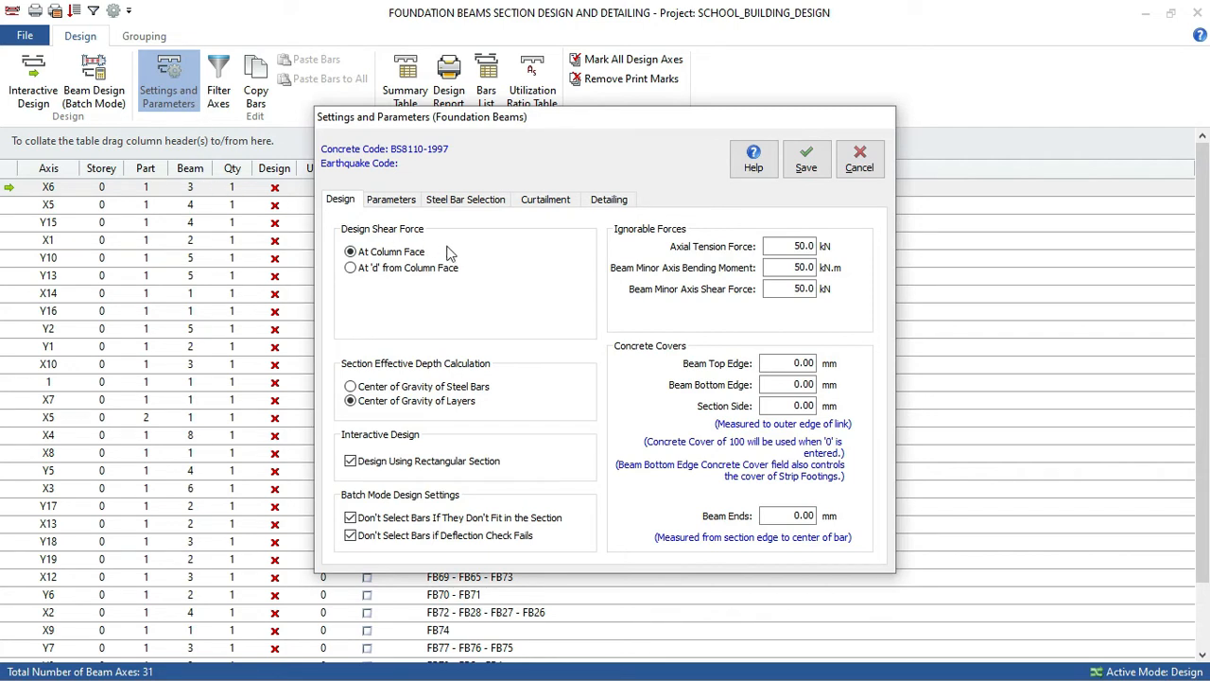
double_click(803, 363)
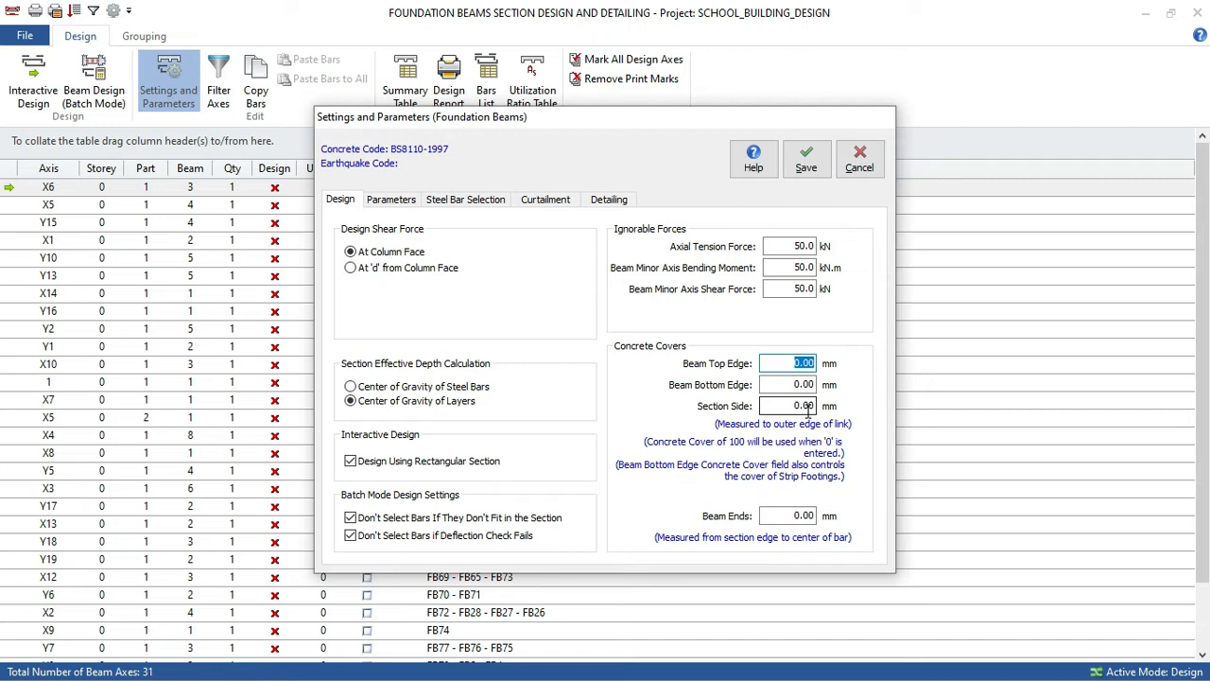
text(35)
key(Tab)
text(35)
key(Tab)
text(35)
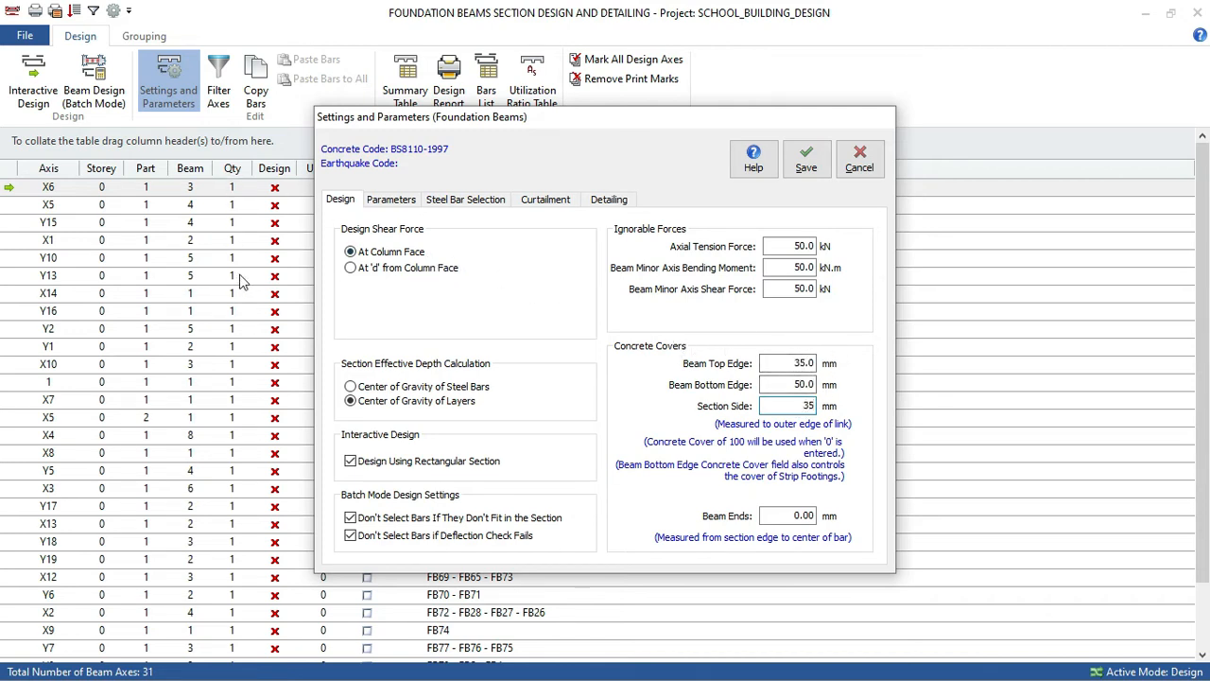
Set the foundation beam steel diameters to a minimum of Y16 and a maximum of Y20.
click(393, 202)
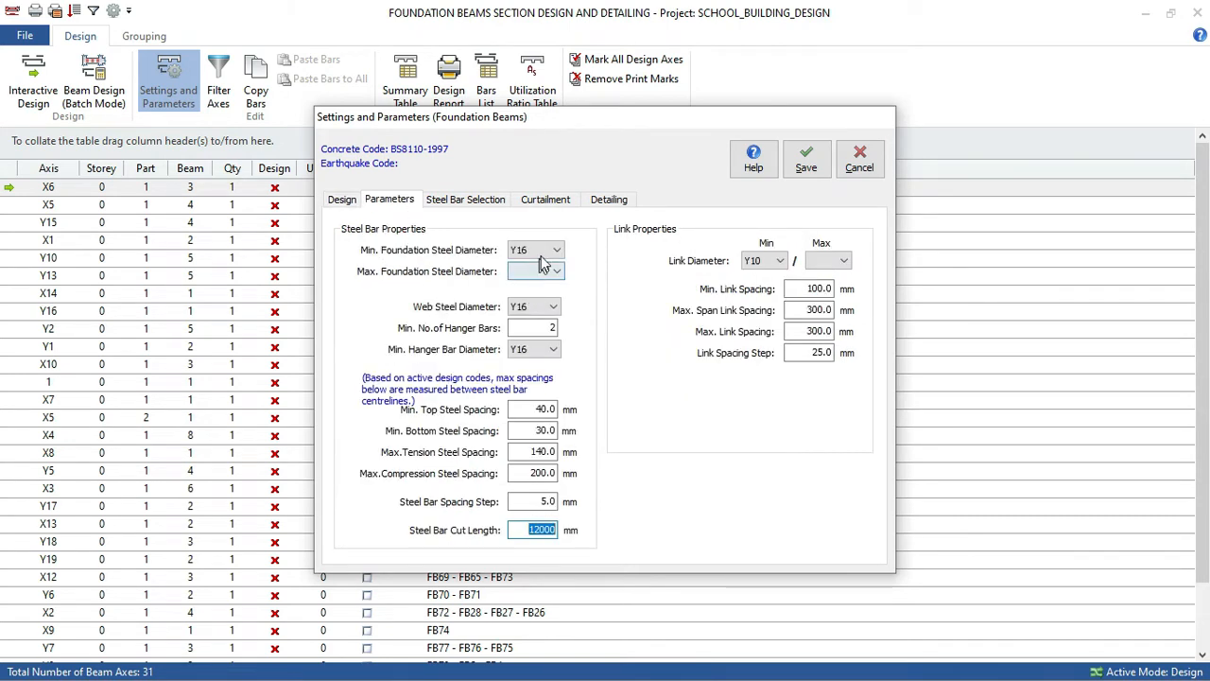
click(556, 252)
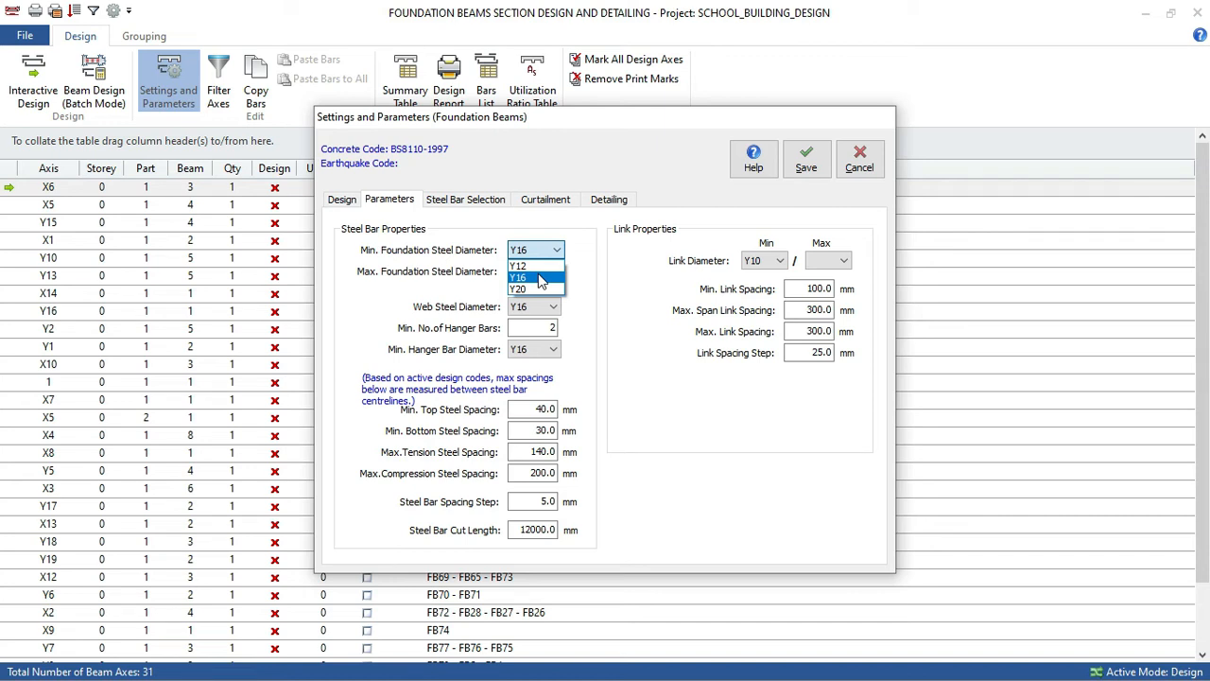
click(540, 278)
click(545, 271)
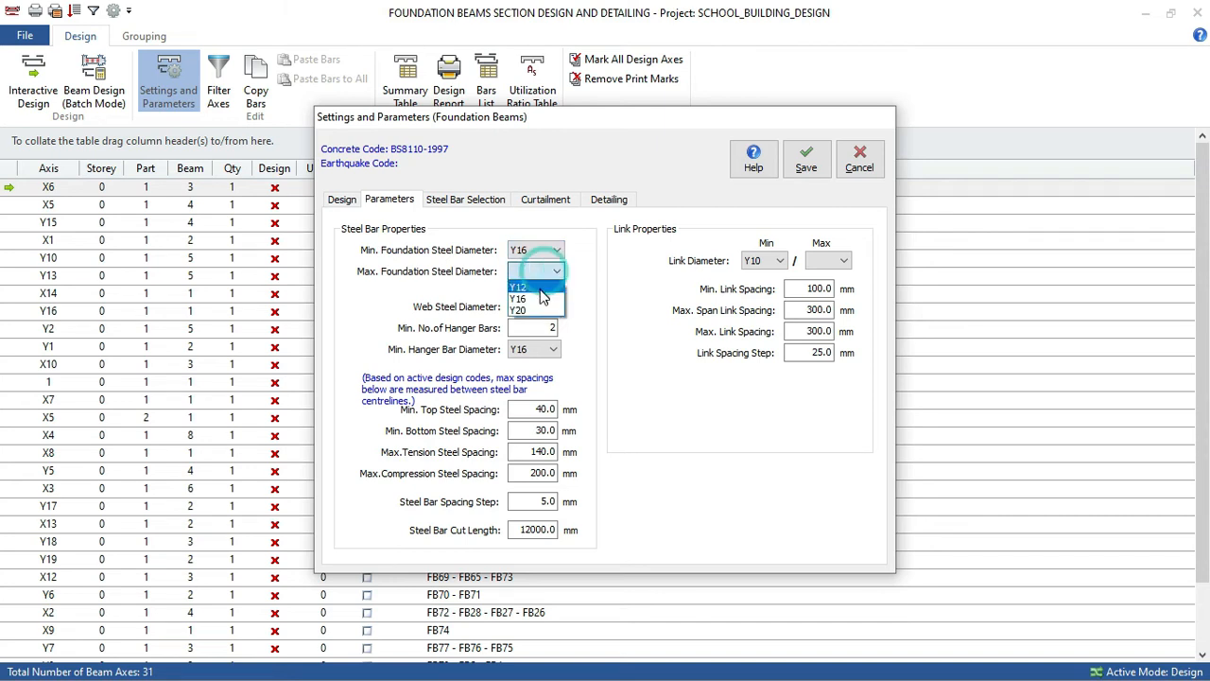
click(527, 309)
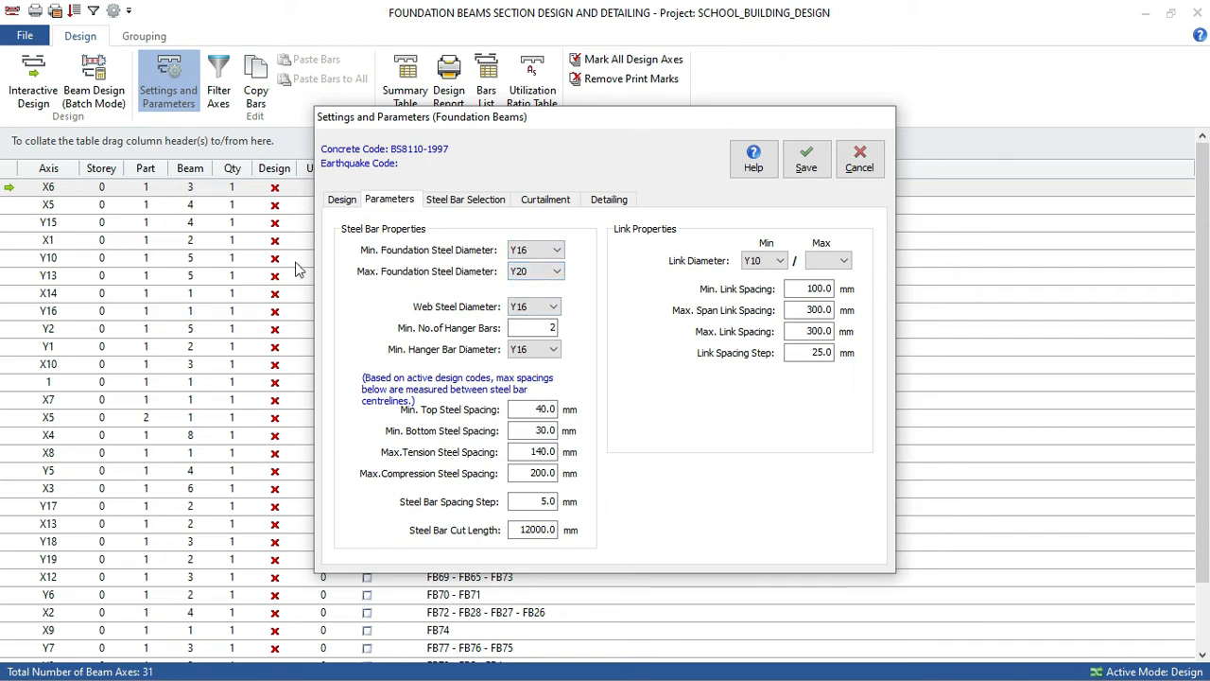
Set the maximum link diameter to Y12 and save the settings, updating the concrete cover of all beams.
click(843, 265)
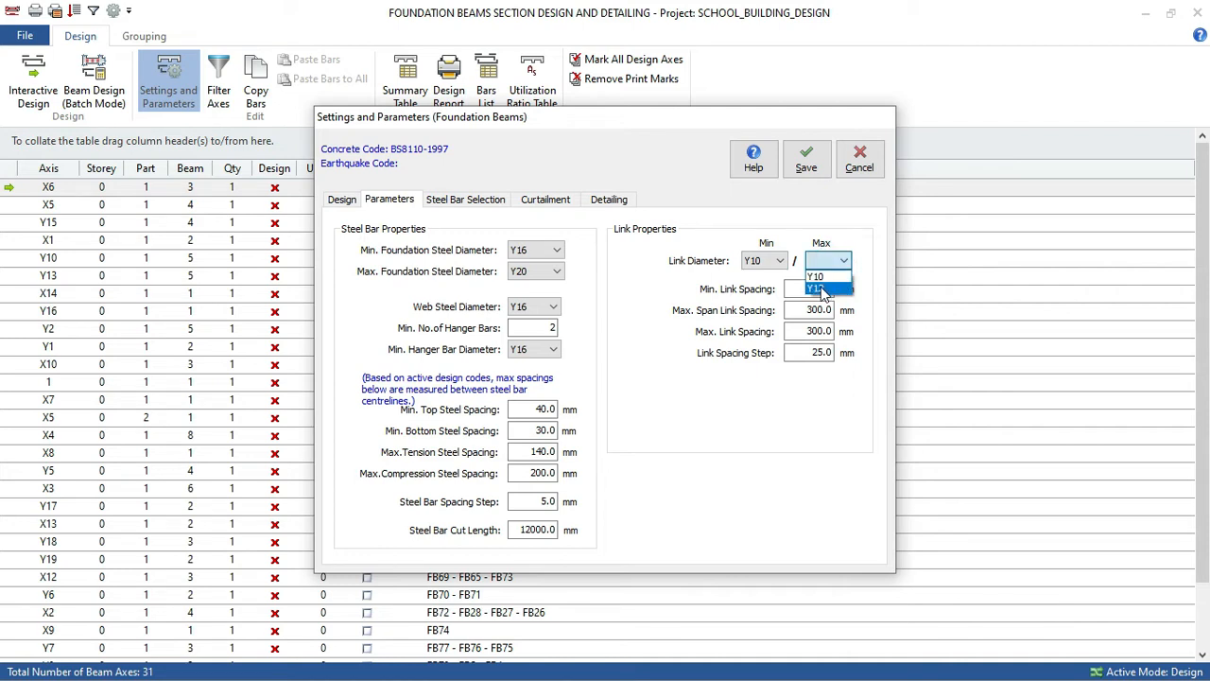
click(816, 289)
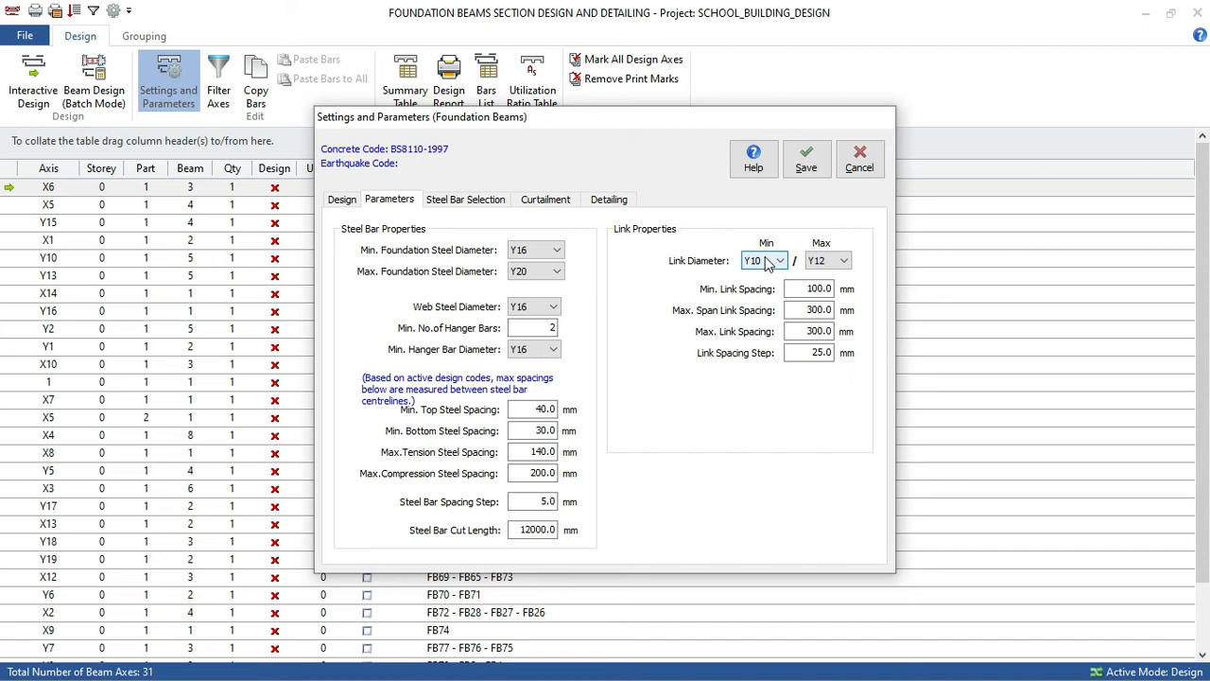
click(837, 262)
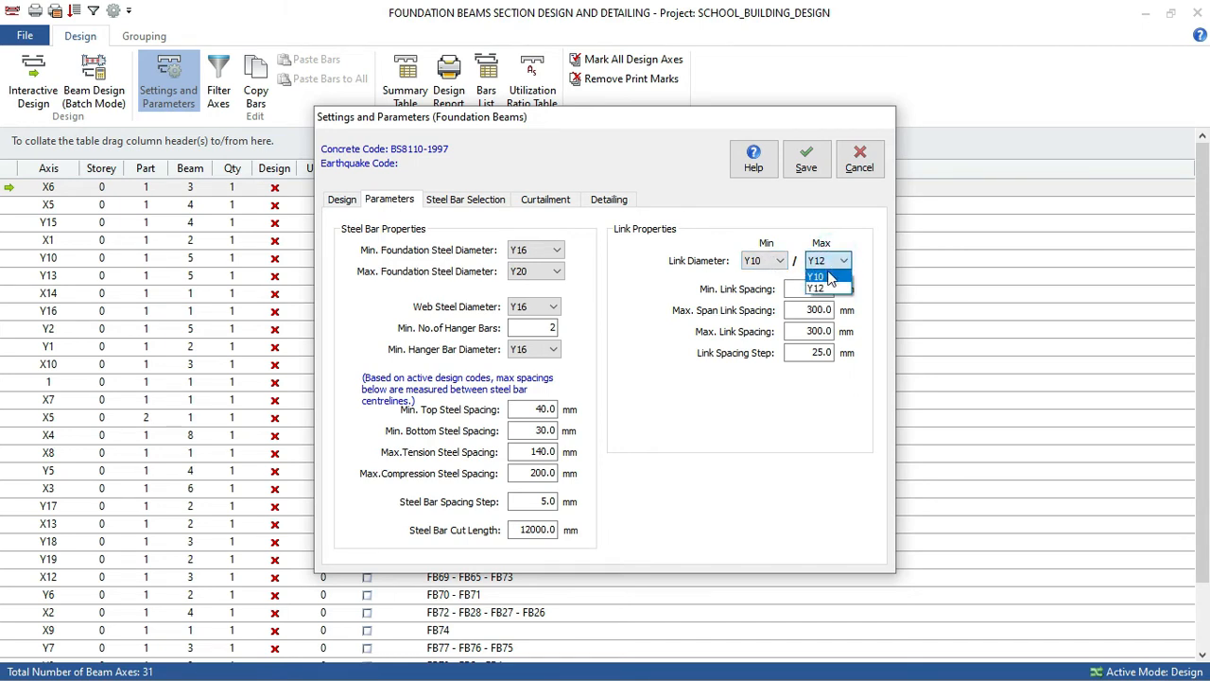
click(817, 287)
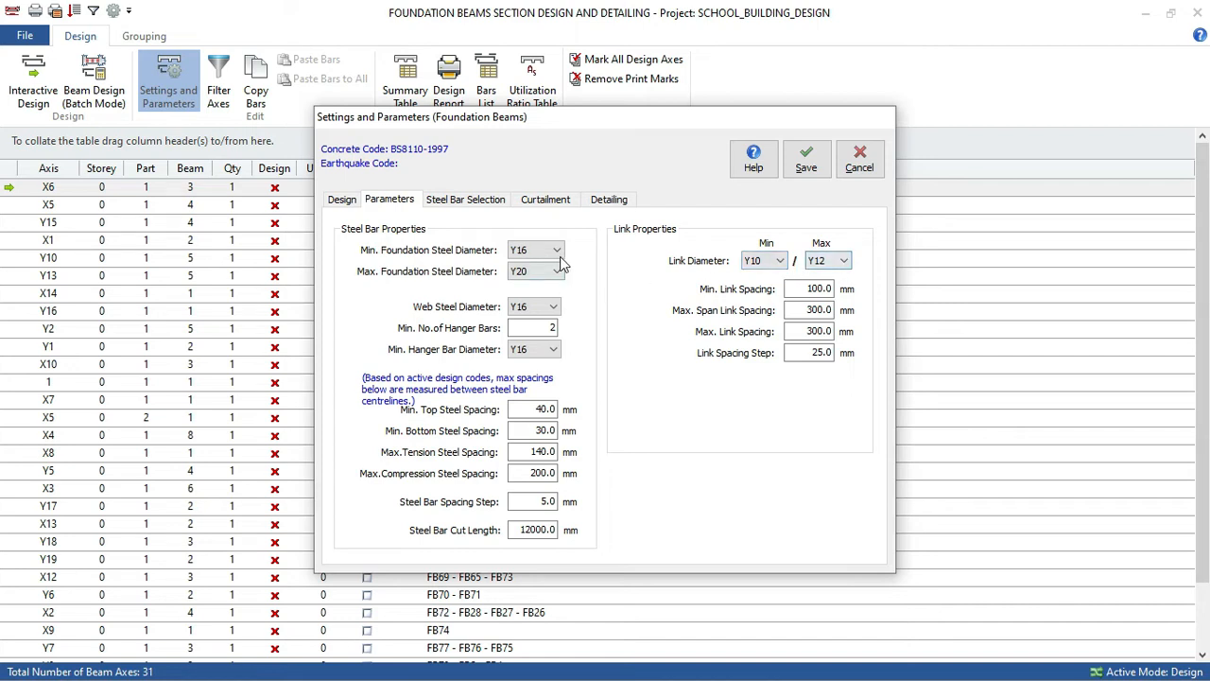
click(805, 163)
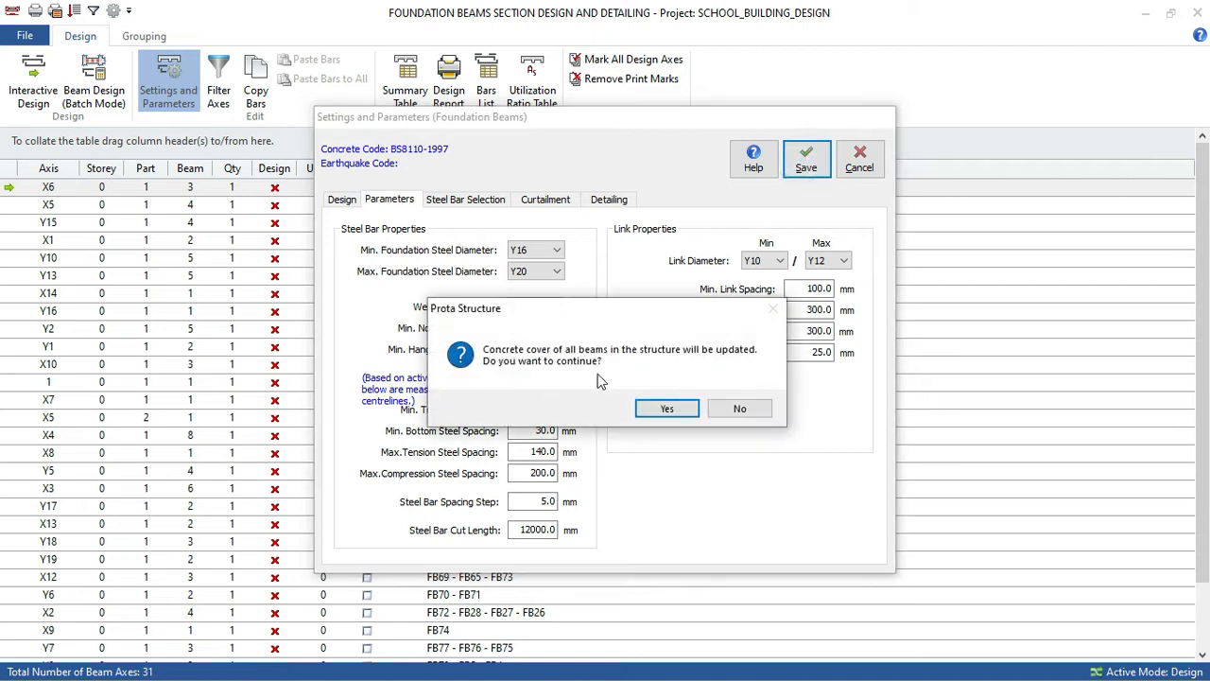
click(653, 408)
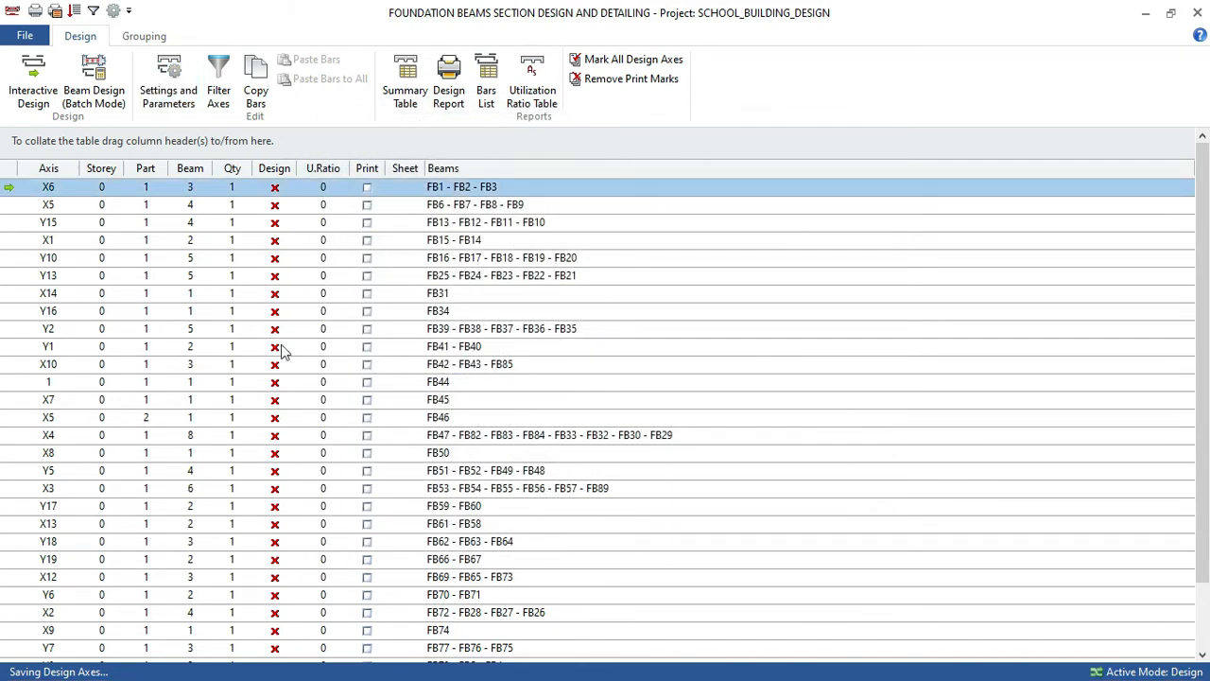
Run the batch design for all foundation beam axes, selecting new steel where previous bars are insufficient.
click(95, 80)
click(481, 386)
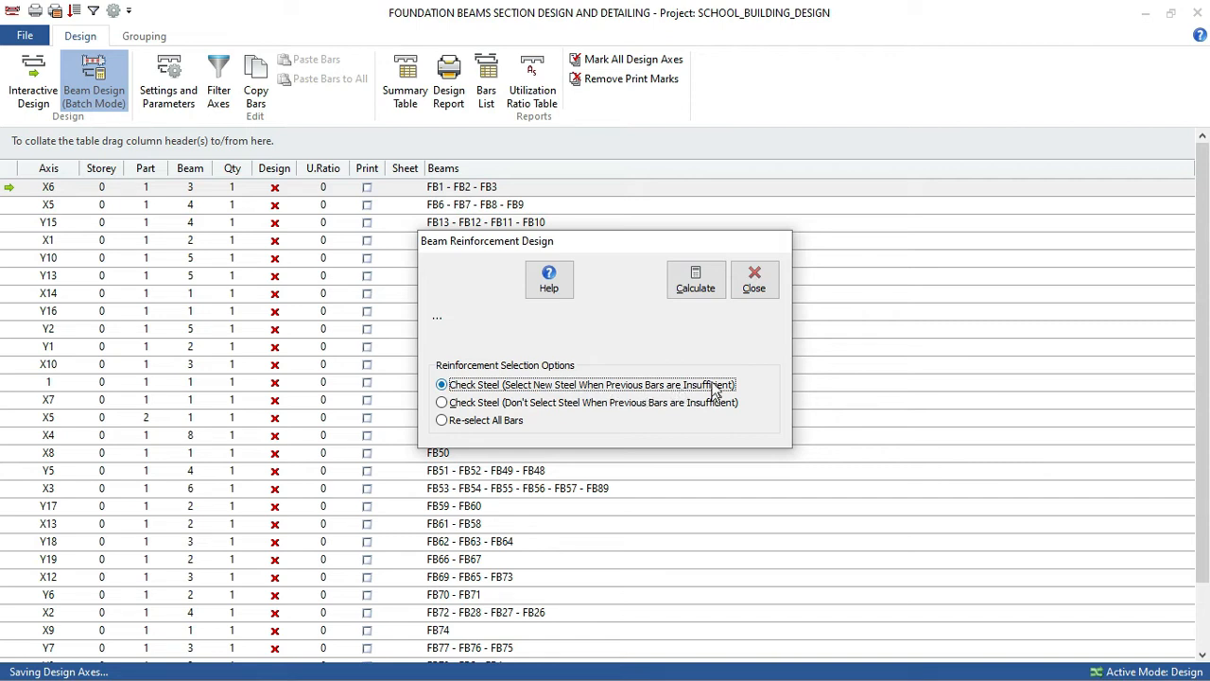
click(697, 281)
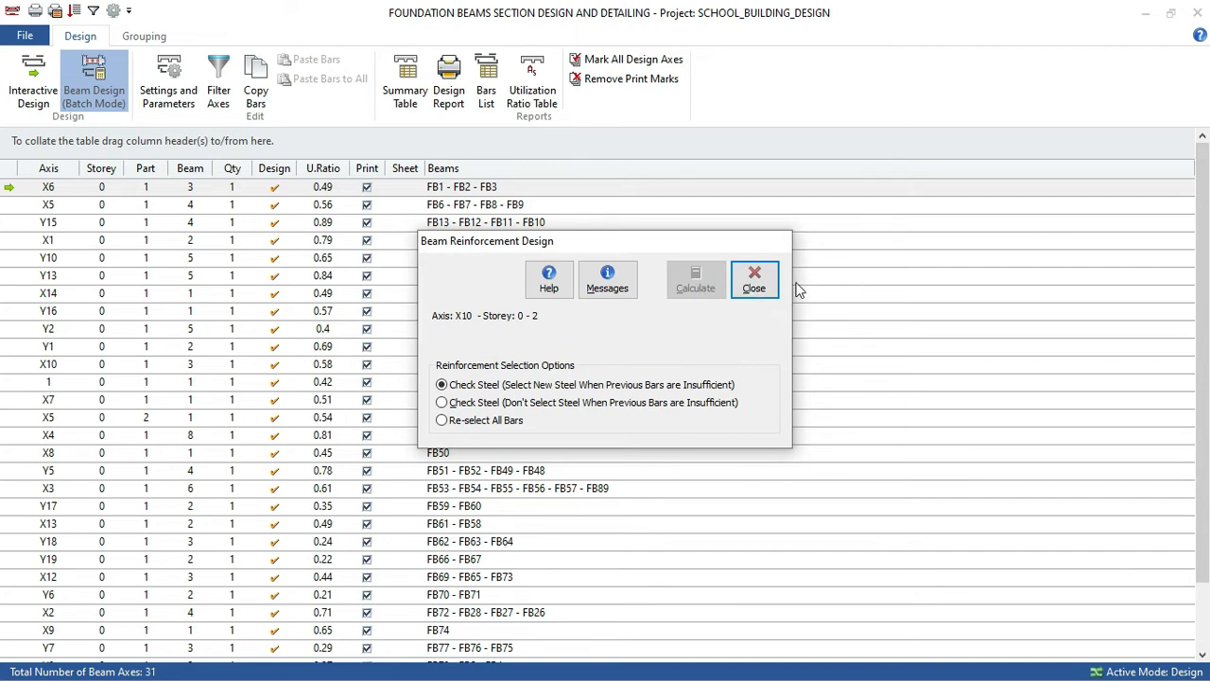
click(753, 284)
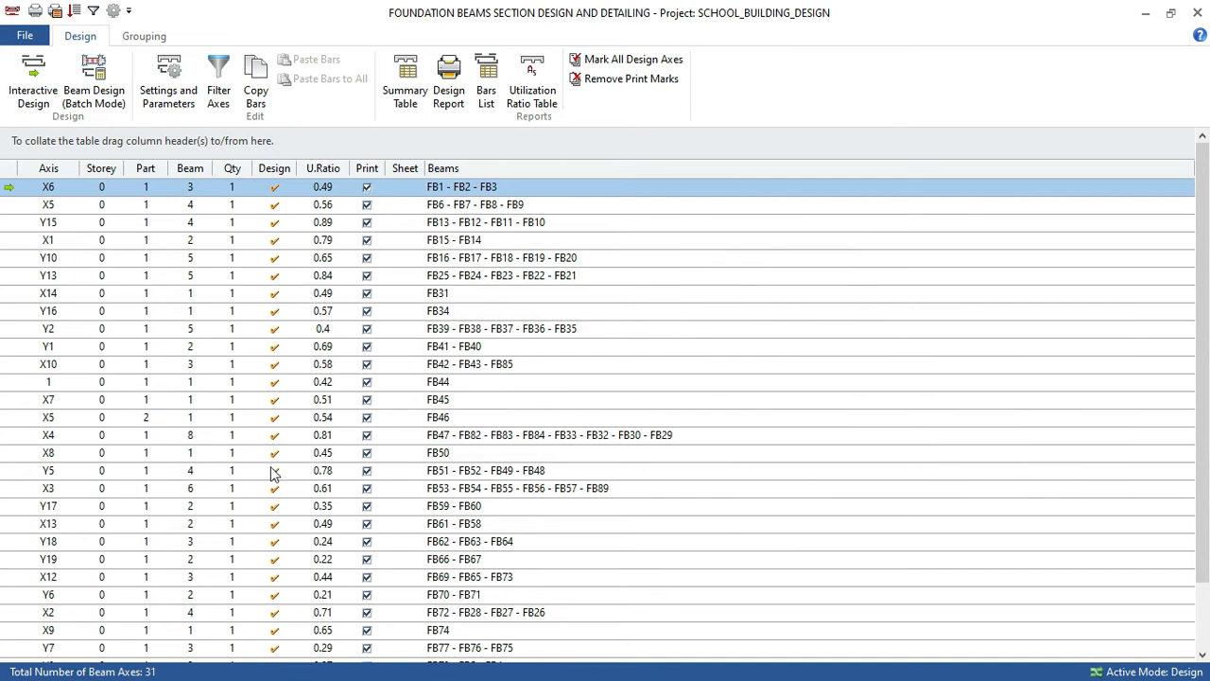
Open the reinforcement data for axis X6 and reduce beam FB1's top bars to 2Y16.
click(275, 187)
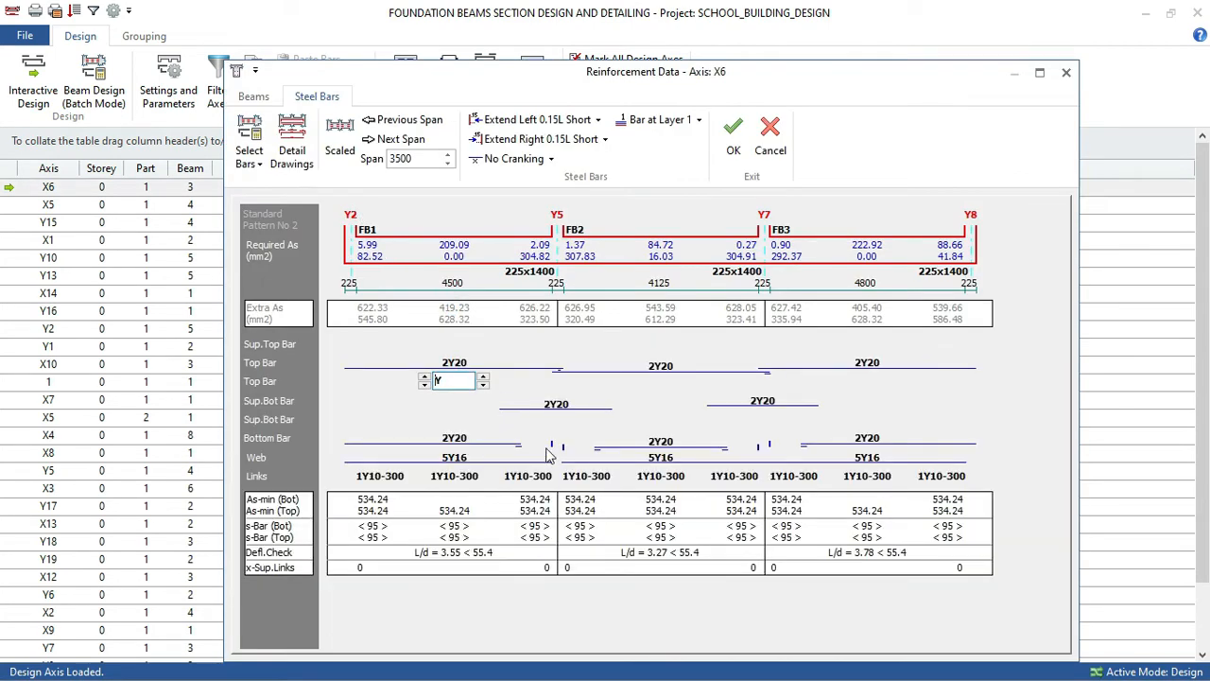
click(467, 367)
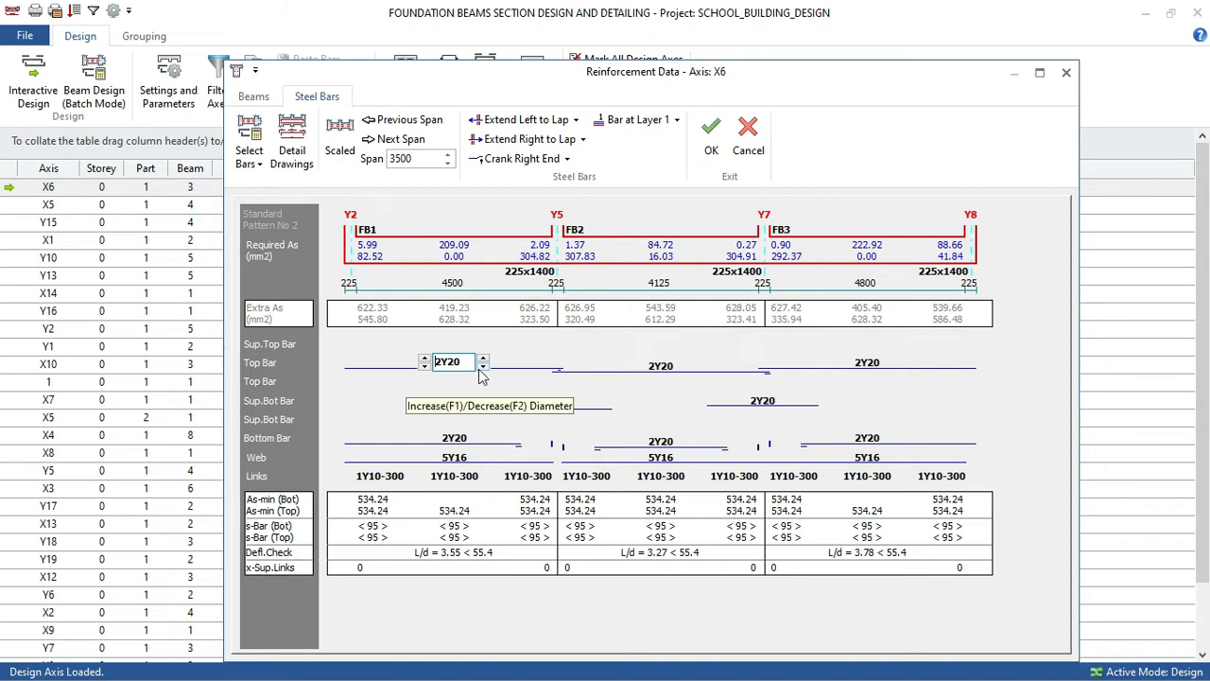
click(479, 372)
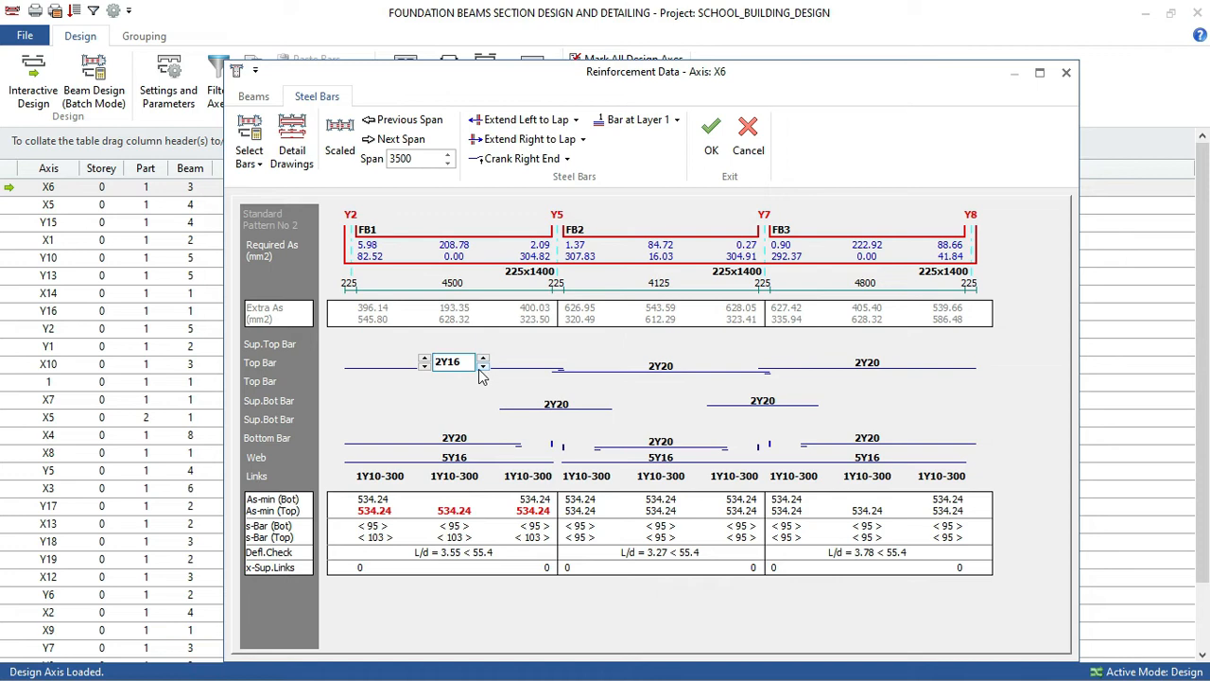
Set the main top bars of beams FB1, FB2 and FB3 on axis X6 to 3Y16 each.
click(424, 362)
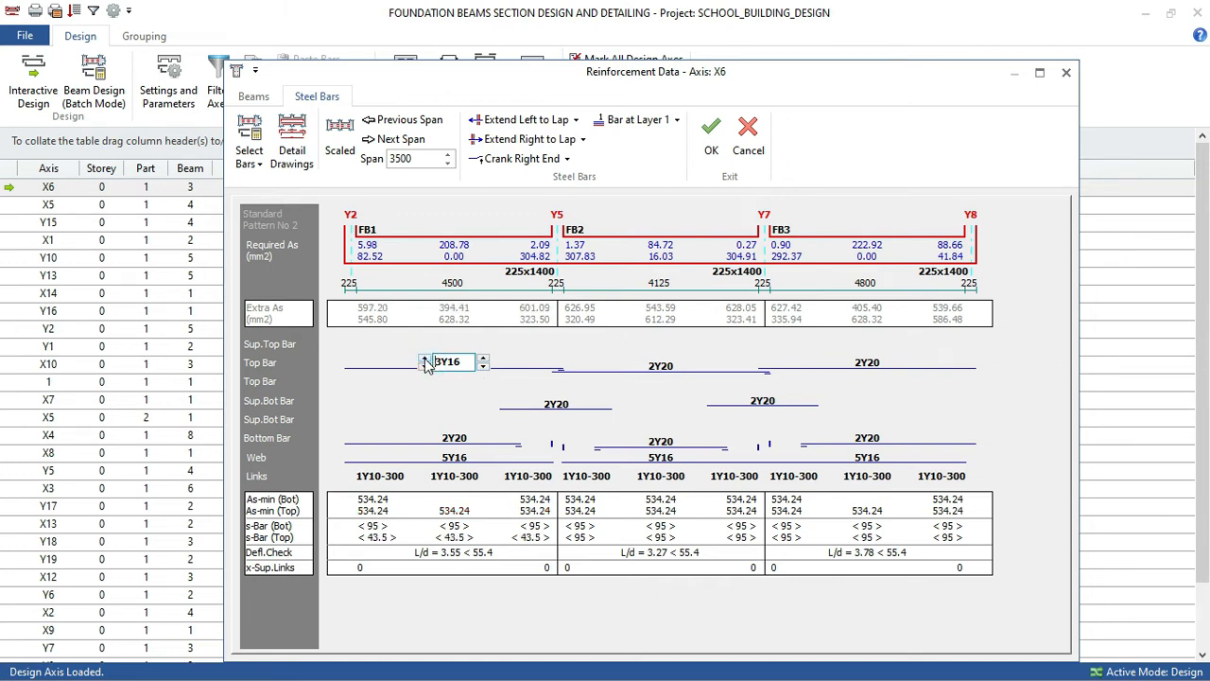
click(662, 367)
click(689, 369)
click(829, 363)
click(869, 364)
click(896, 367)
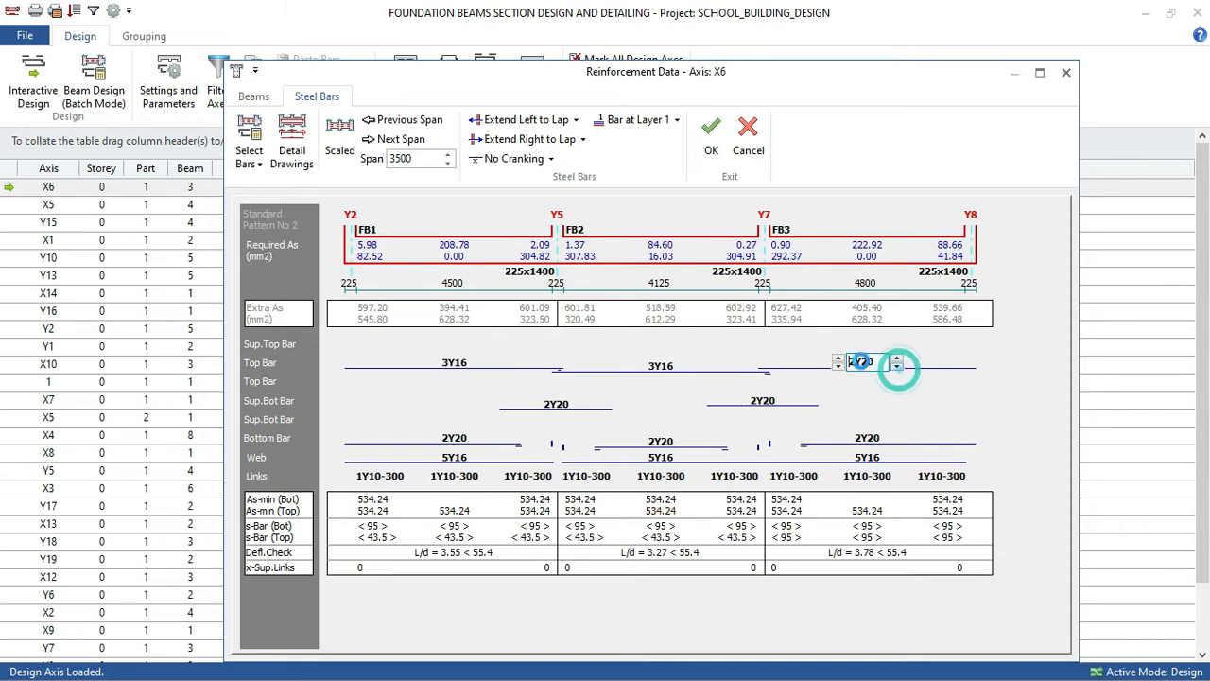
click(837, 358)
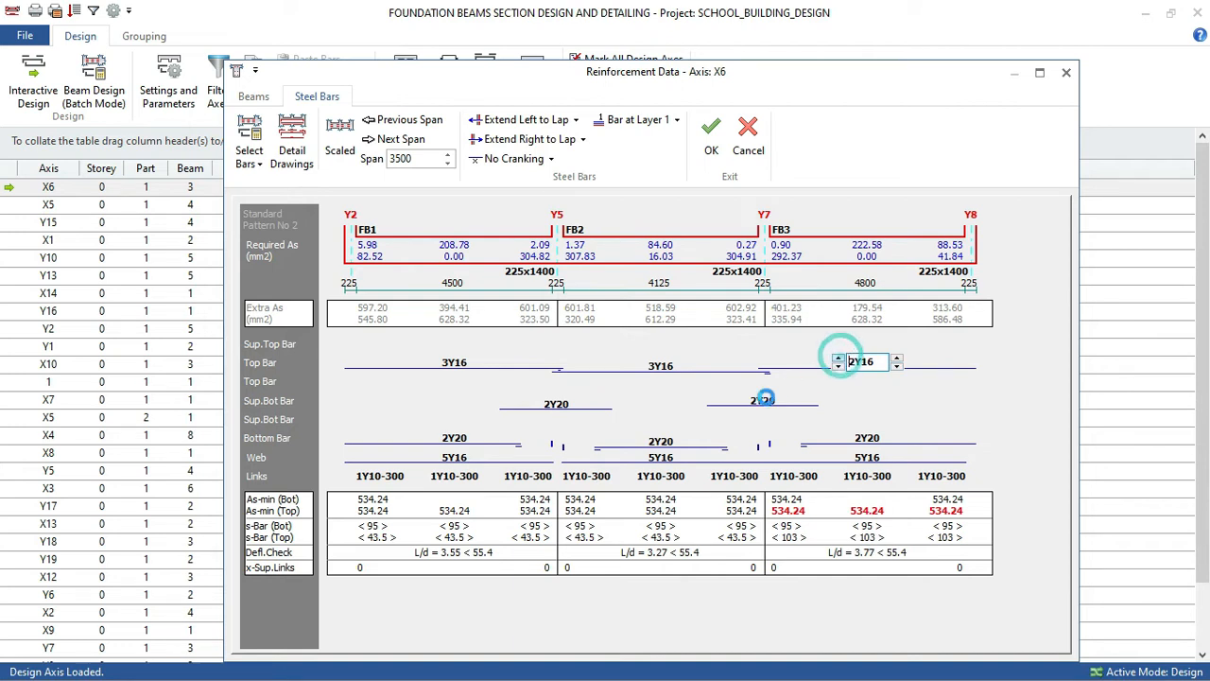
Remove the 2Y20 bottom support bars at supports Y5 and Y7 of axis X6.
click(553, 406)
click(526, 409)
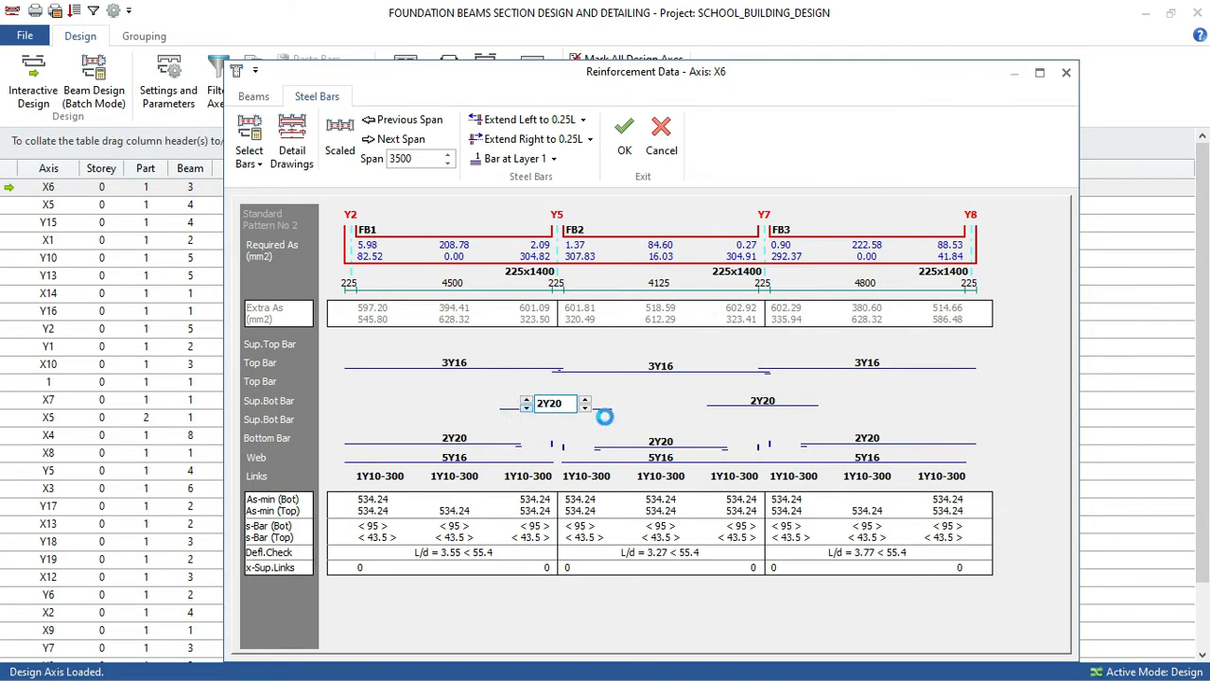
click(745, 401)
click(732, 404)
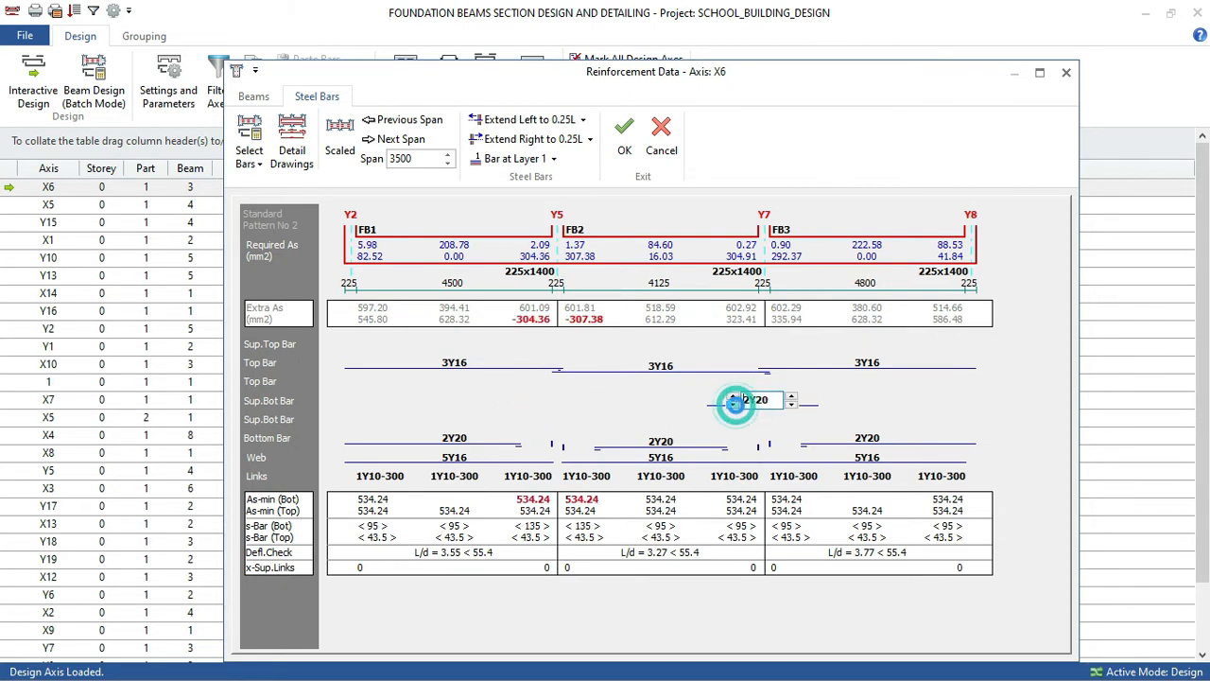
Extend beam FB1's bottom bars to lap at the right end and set them to 3Y16.
click(447, 437)
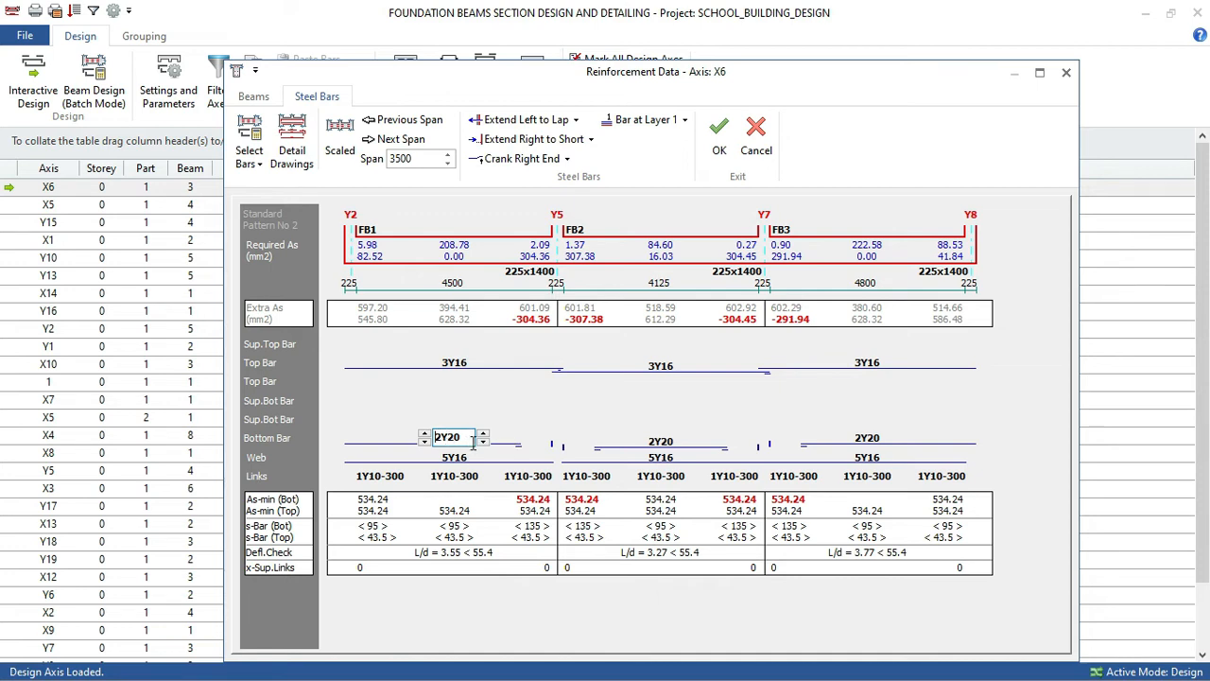
click(591, 140)
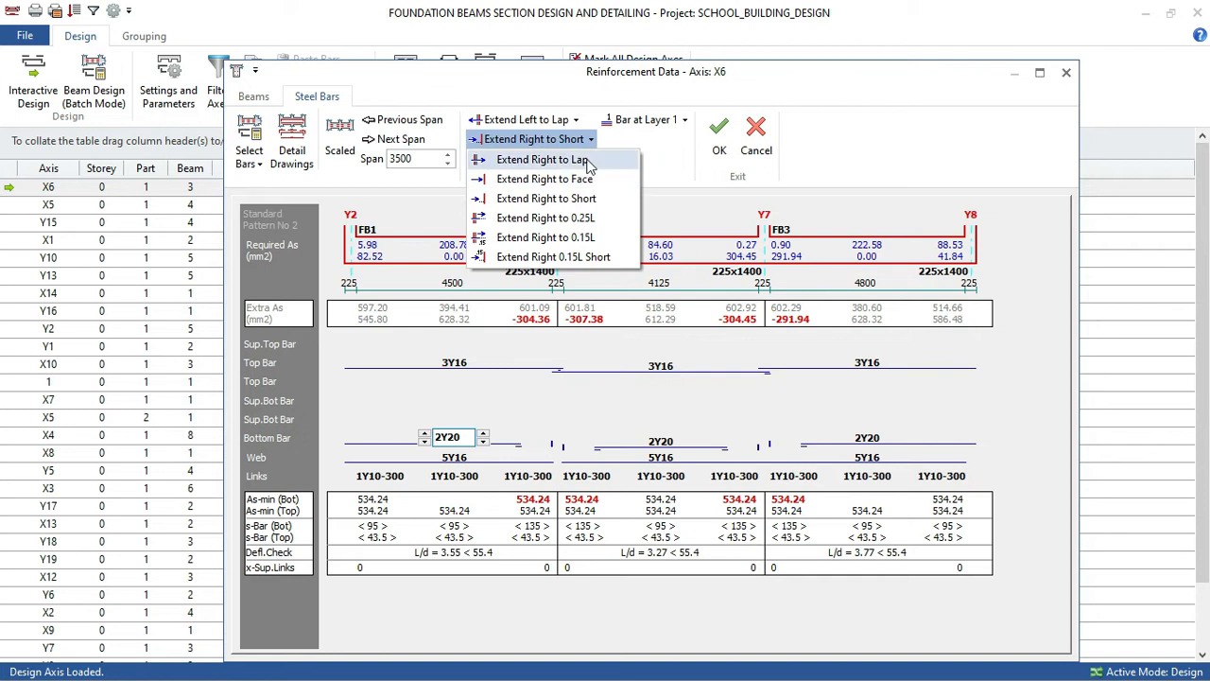
click(541, 160)
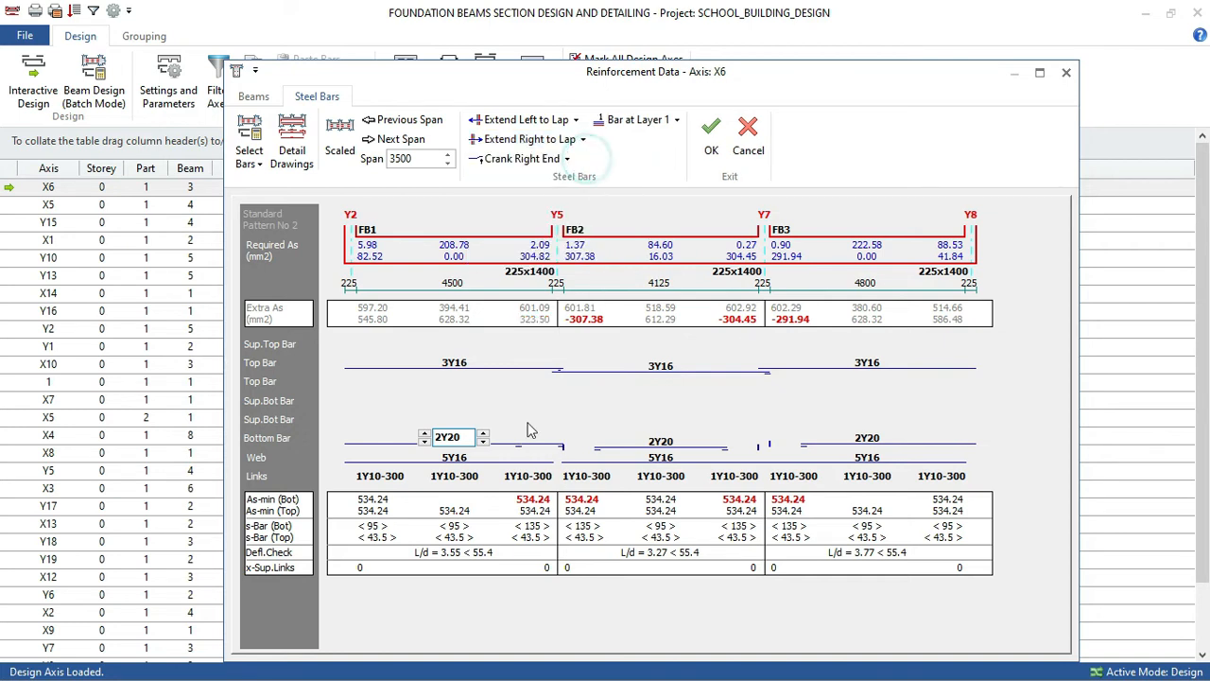
click(485, 441)
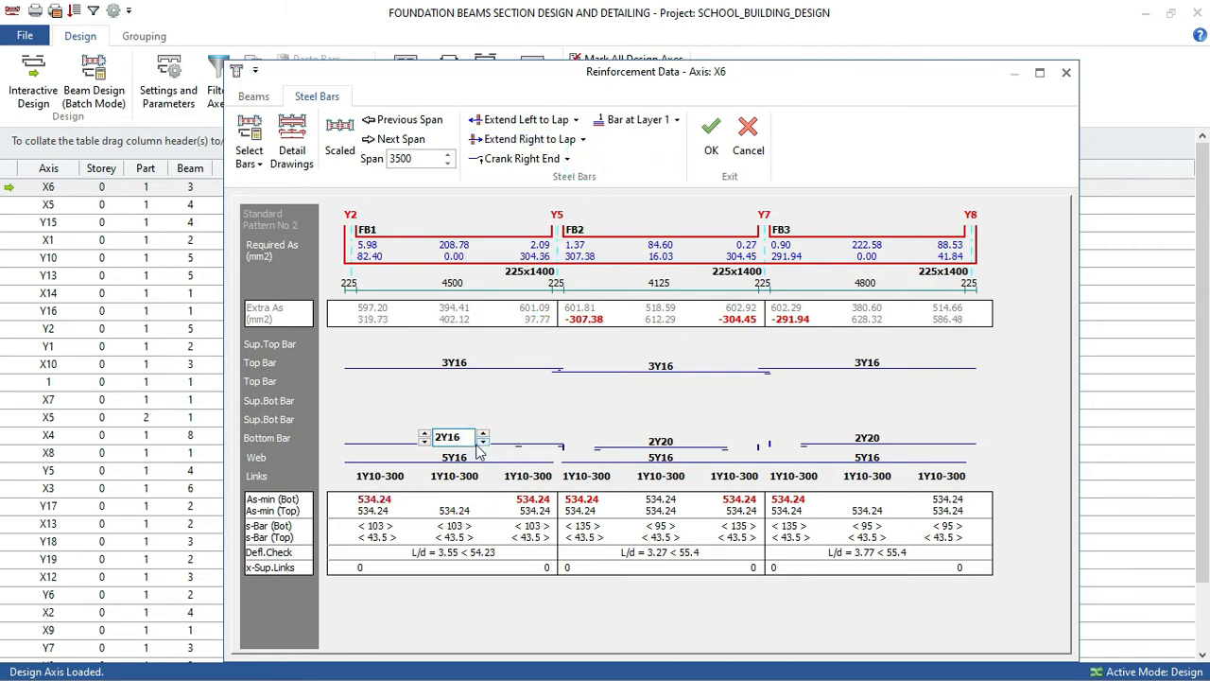
click(424, 432)
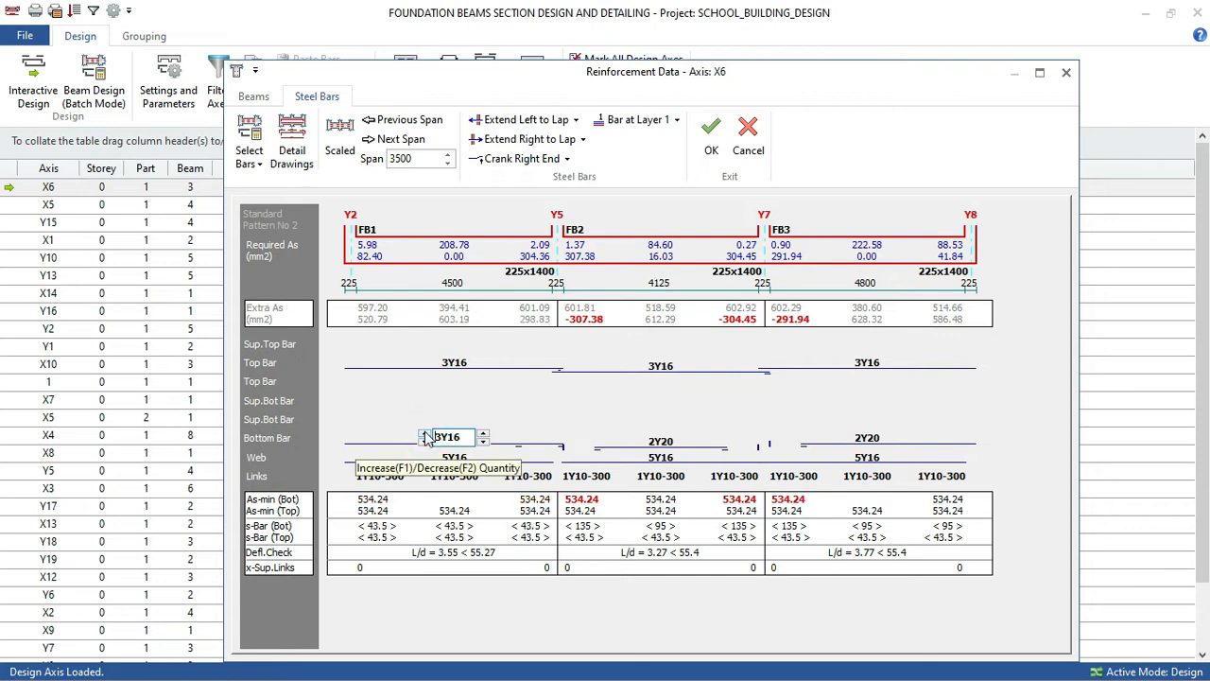
click(423, 432)
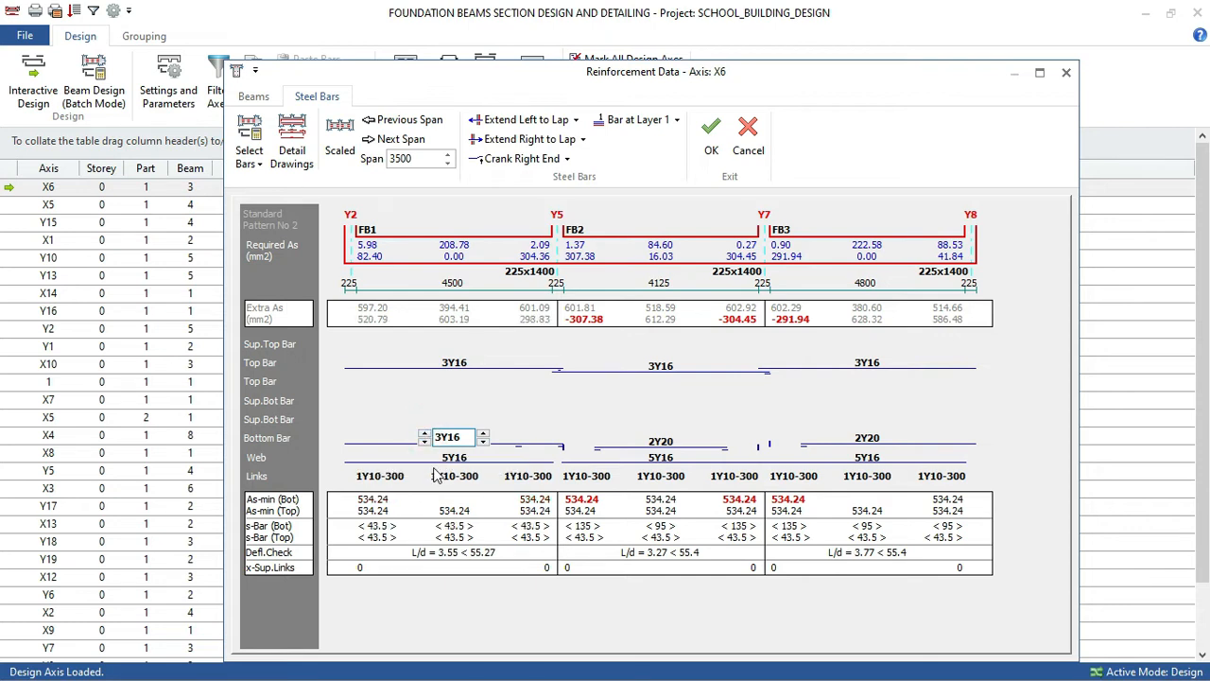
Extend beam FB2's bottom bars to lap at both ends and set them to 3Y16.
click(661, 441)
click(586, 121)
click(576, 141)
click(588, 139)
click(580, 160)
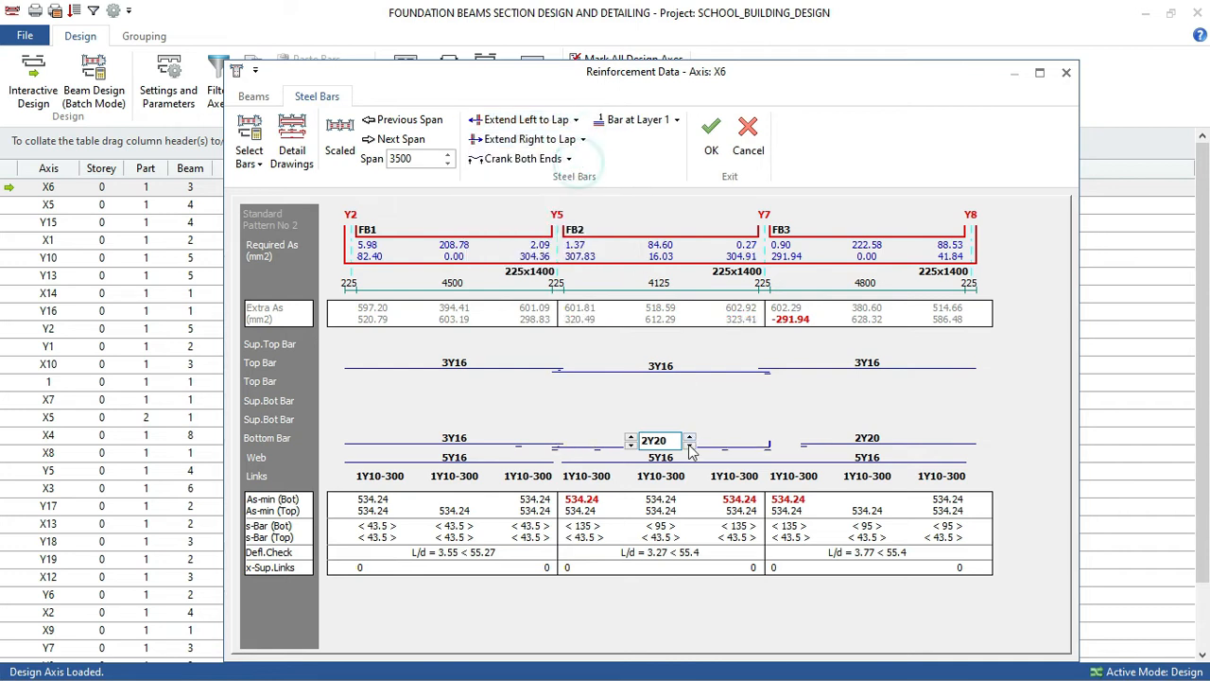
click(689, 446)
click(631, 437)
Extend beam FB3's bottom bars to lap at the left end and set them to 3Y16.
click(866, 438)
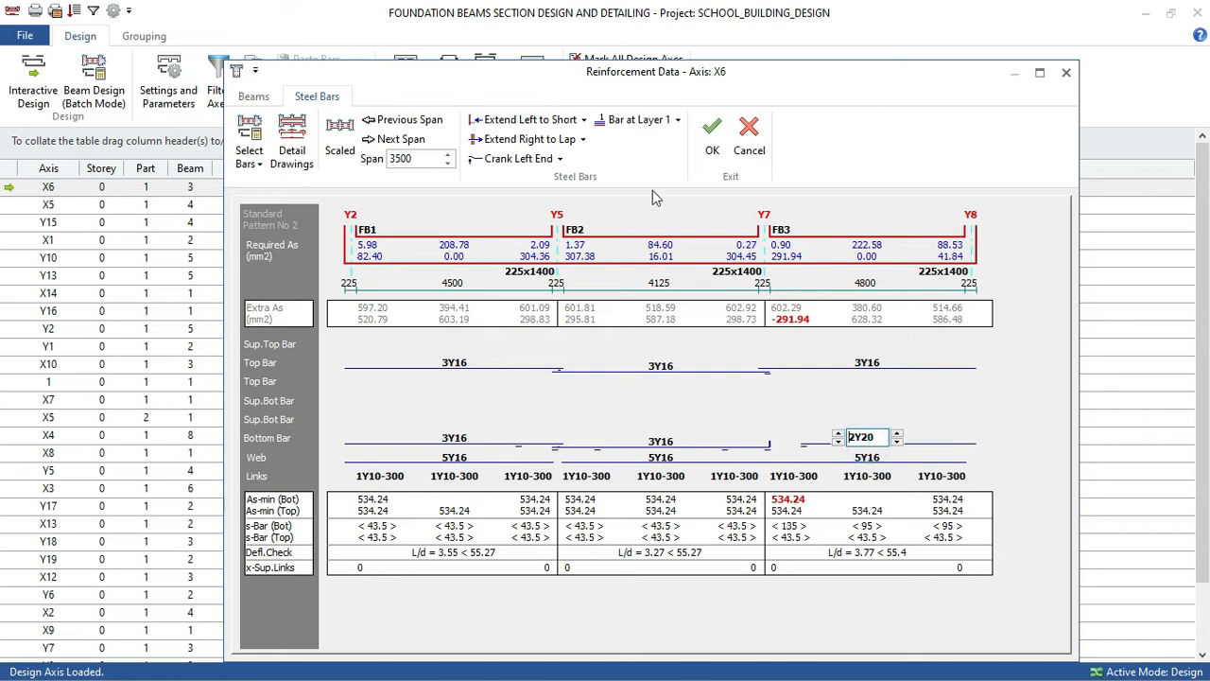
click(583, 120)
click(565, 140)
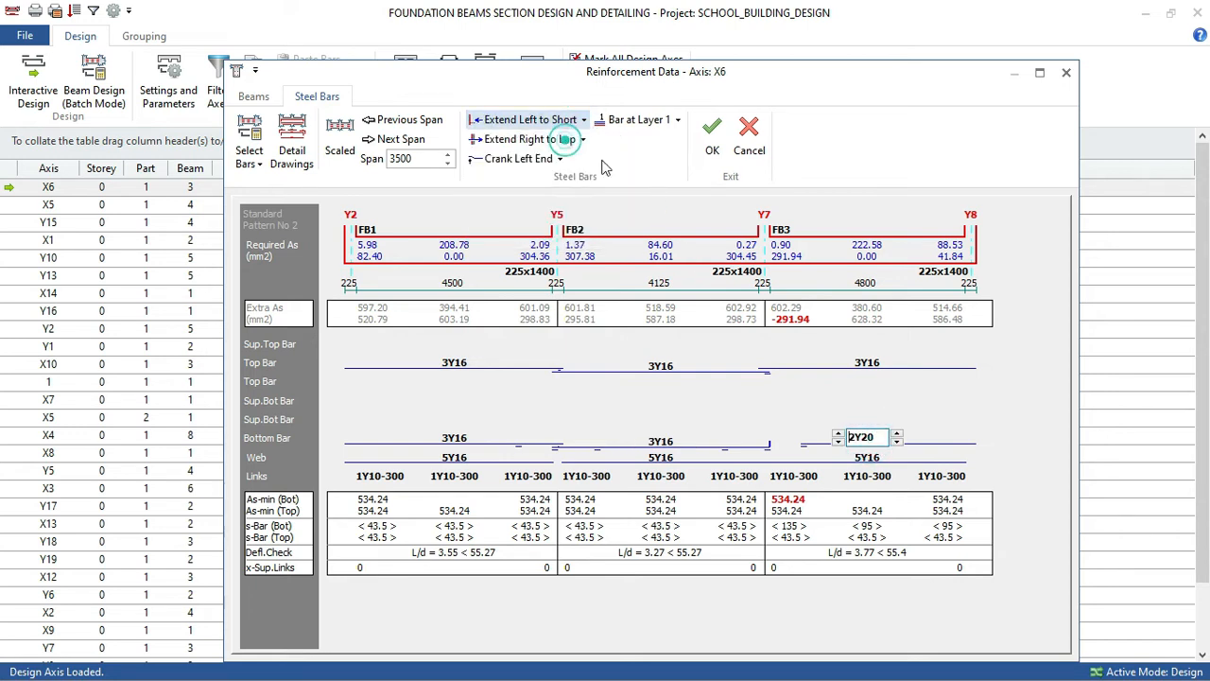
click(896, 440)
click(838, 433)
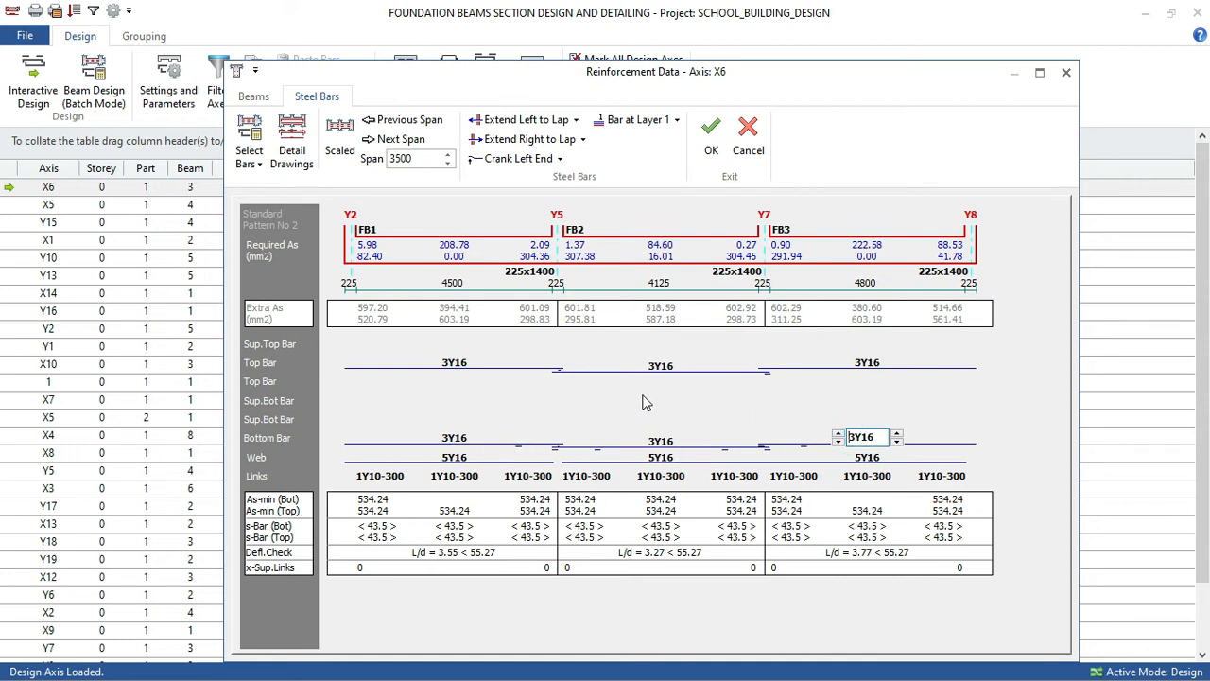
Check the empty additional bar positions of axis X6 and accept its revised reinforcement.
click(401, 405)
click(557, 416)
click(716, 422)
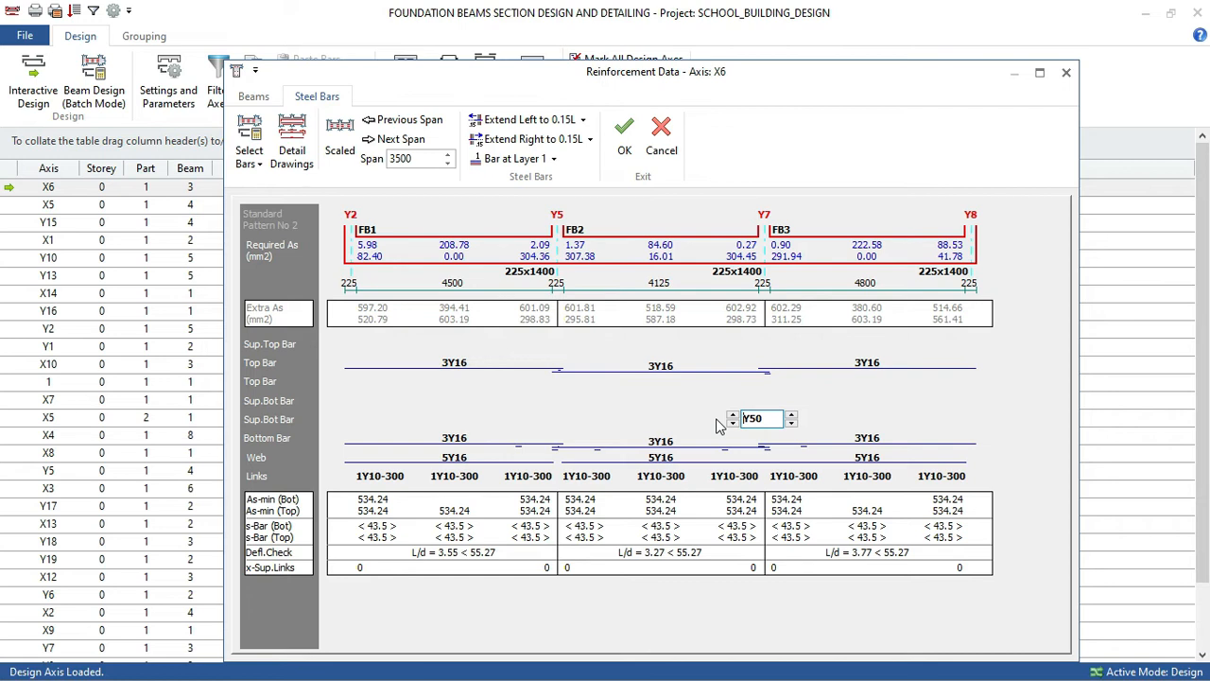
click(861, 406)
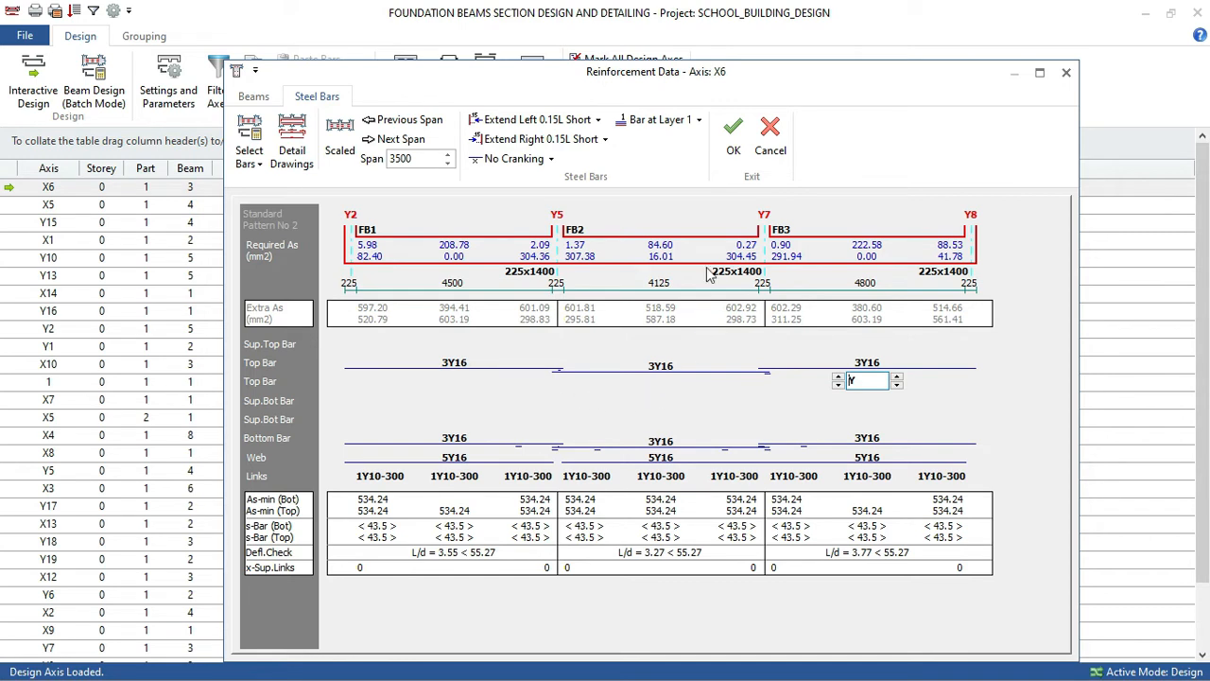
click(732, 154)
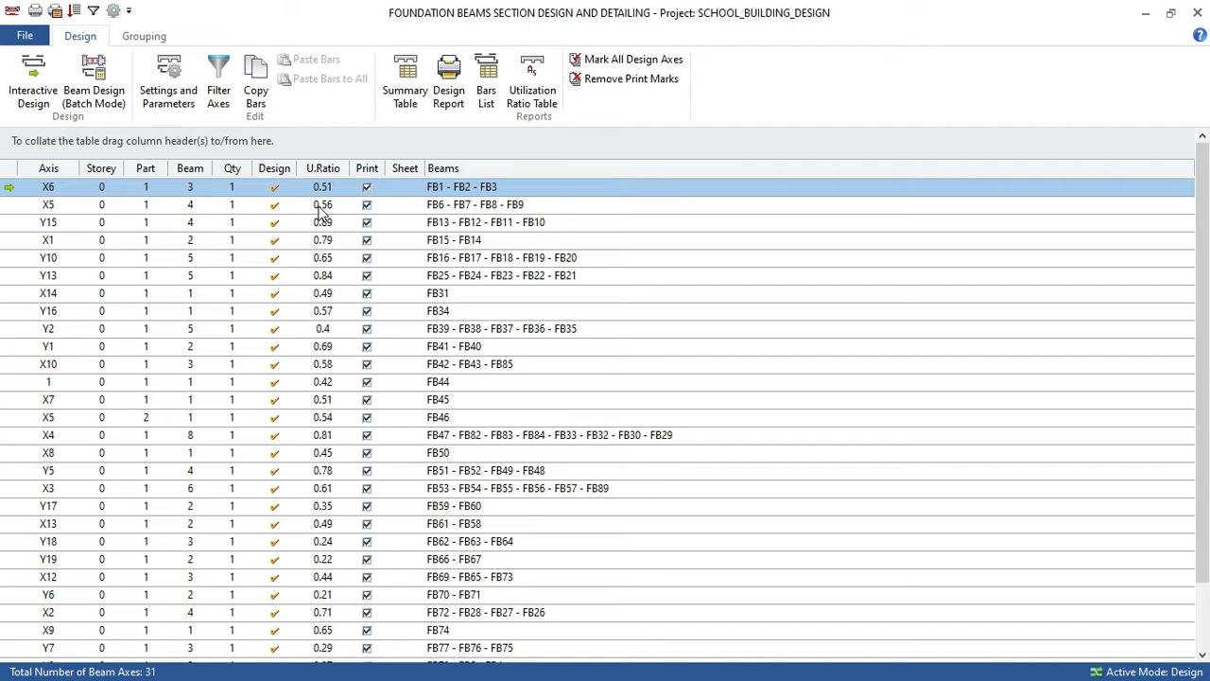
Open the reinforcement data for axis X5 and look through its spans from FB6 to FB9.
click(322, 206)
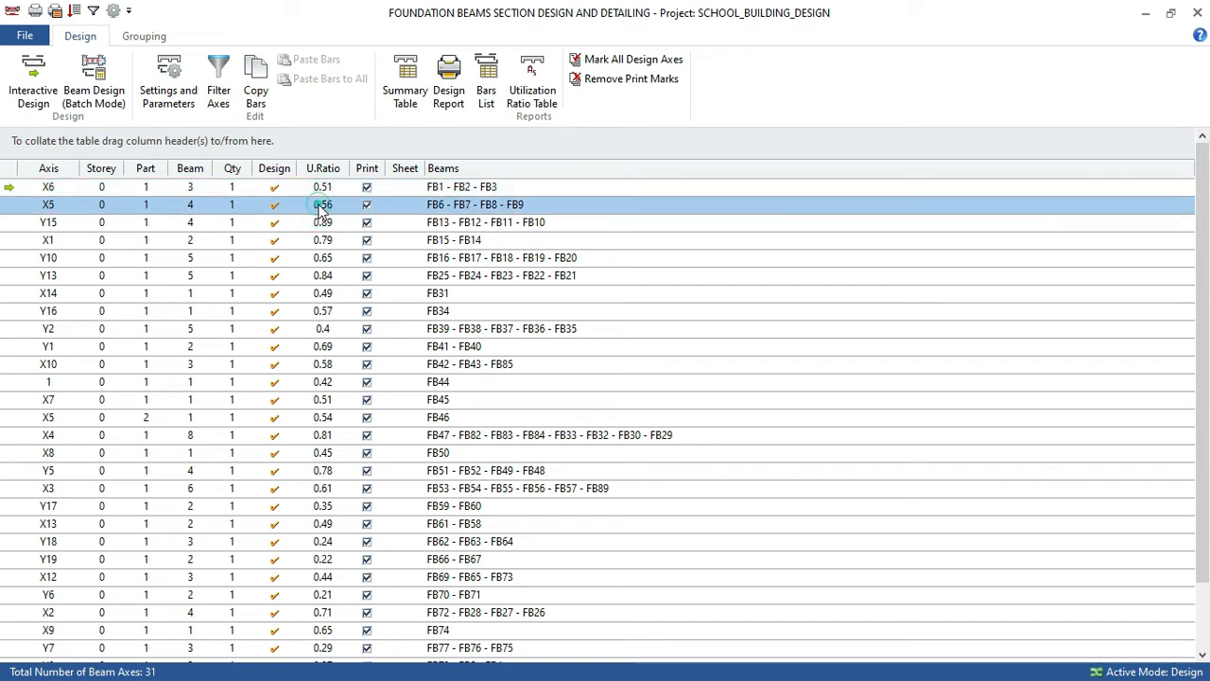
click(321, 210)
double_click(322, 210)
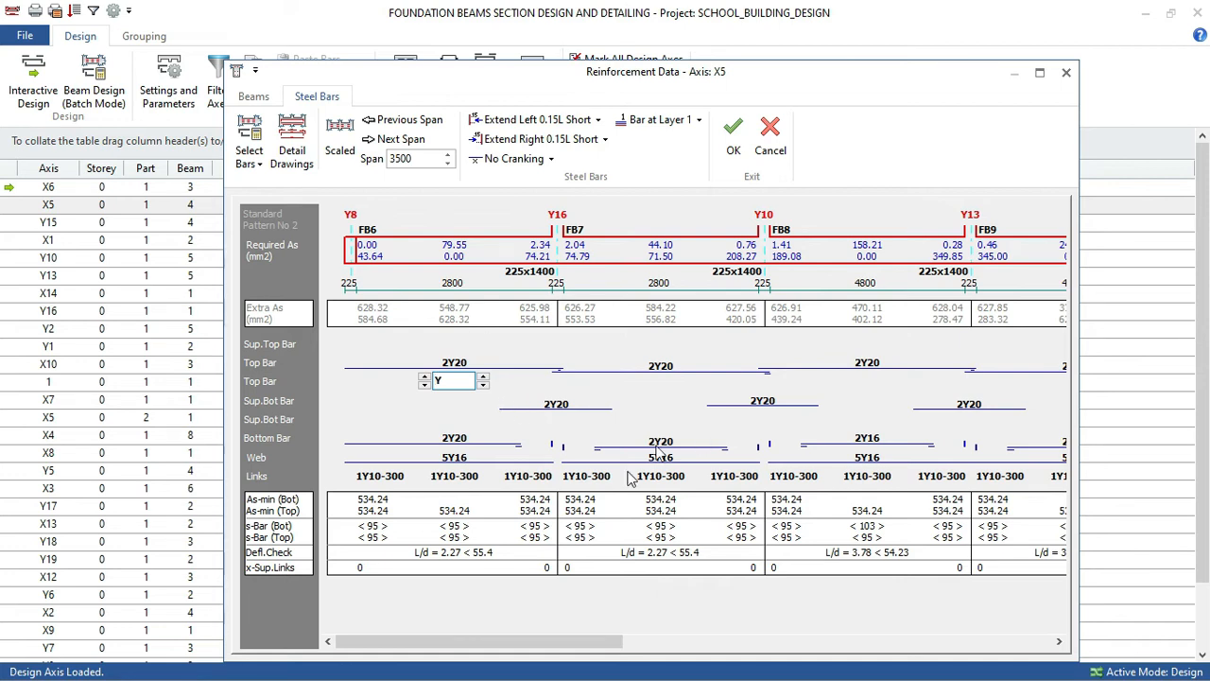
drag(537, 648, 672, 631)
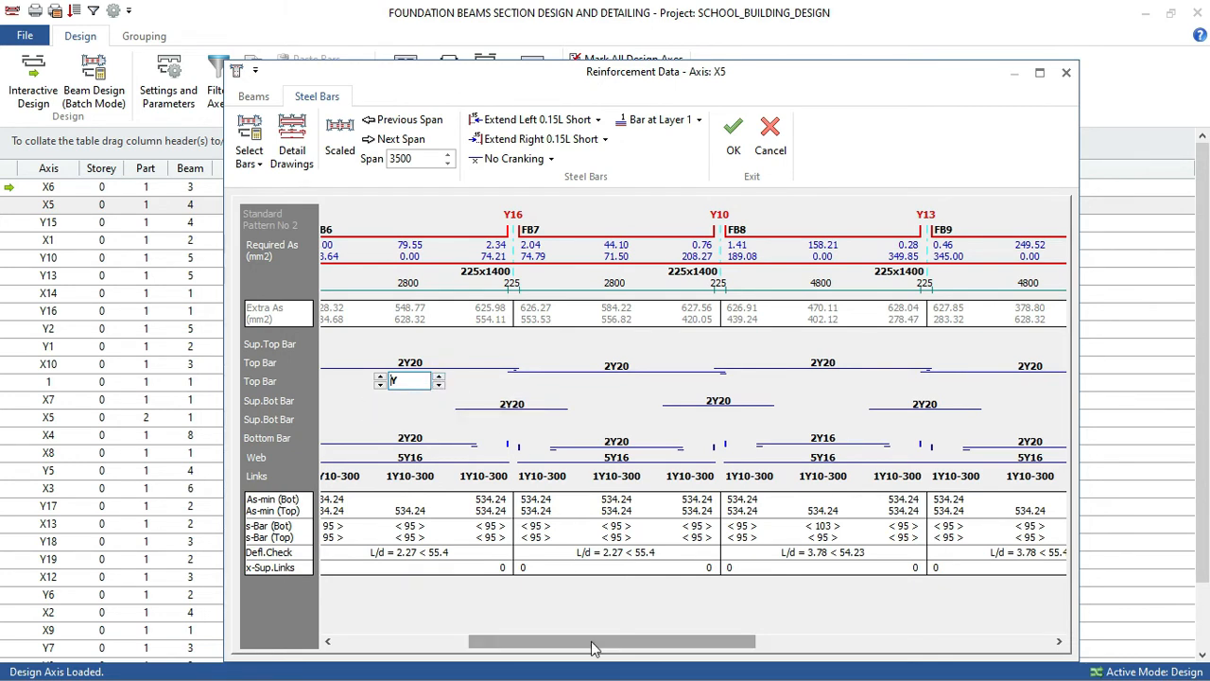
click(455, 639)
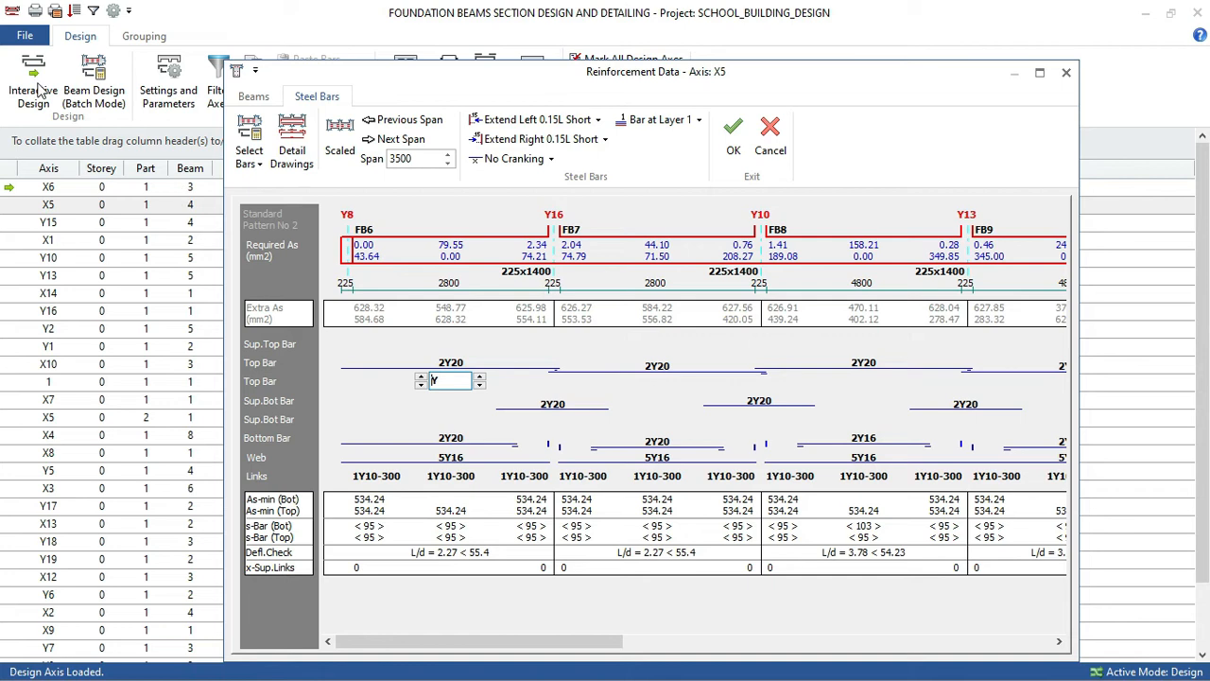
Set the main top bars of beams FB6, FB7 and FB8 on axis X5 to 3Y16 each.
click(455, 363)
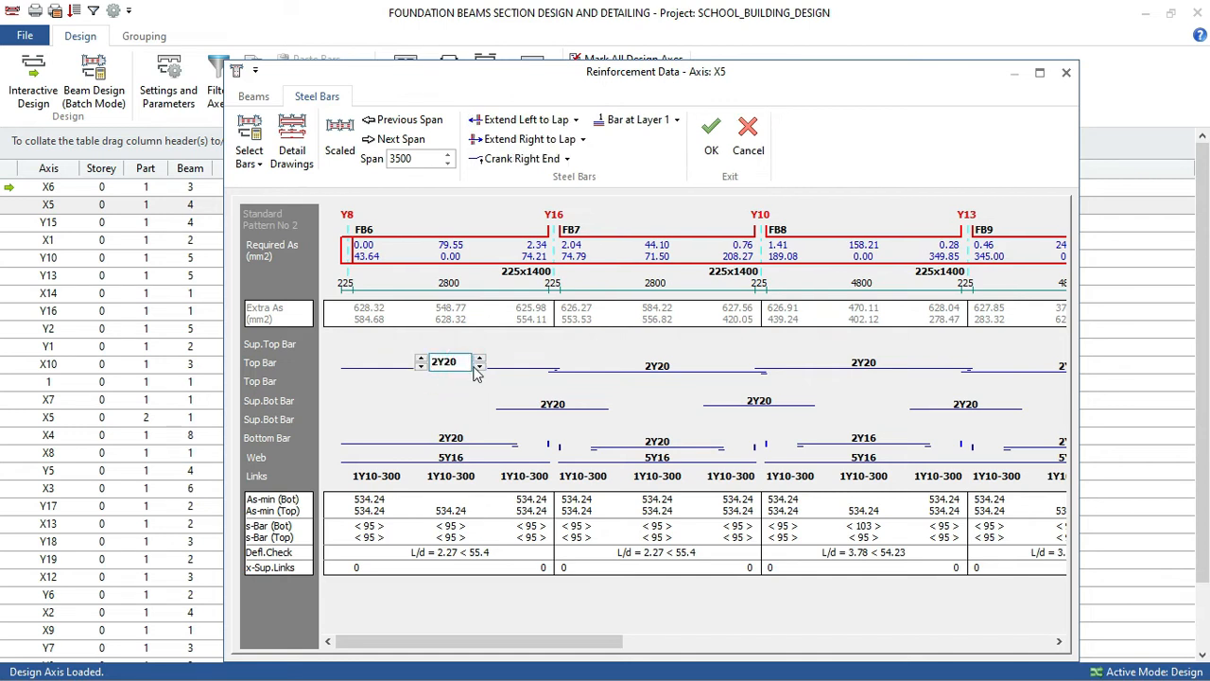
click(421, 365)
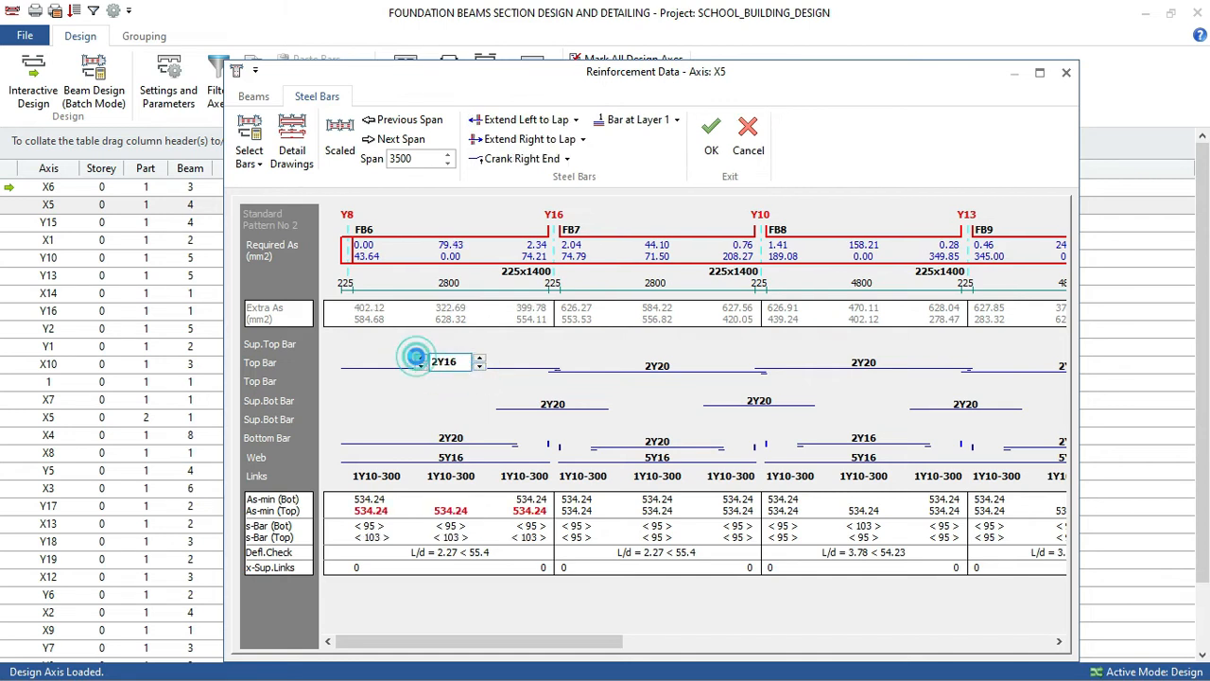
click(675, 373)
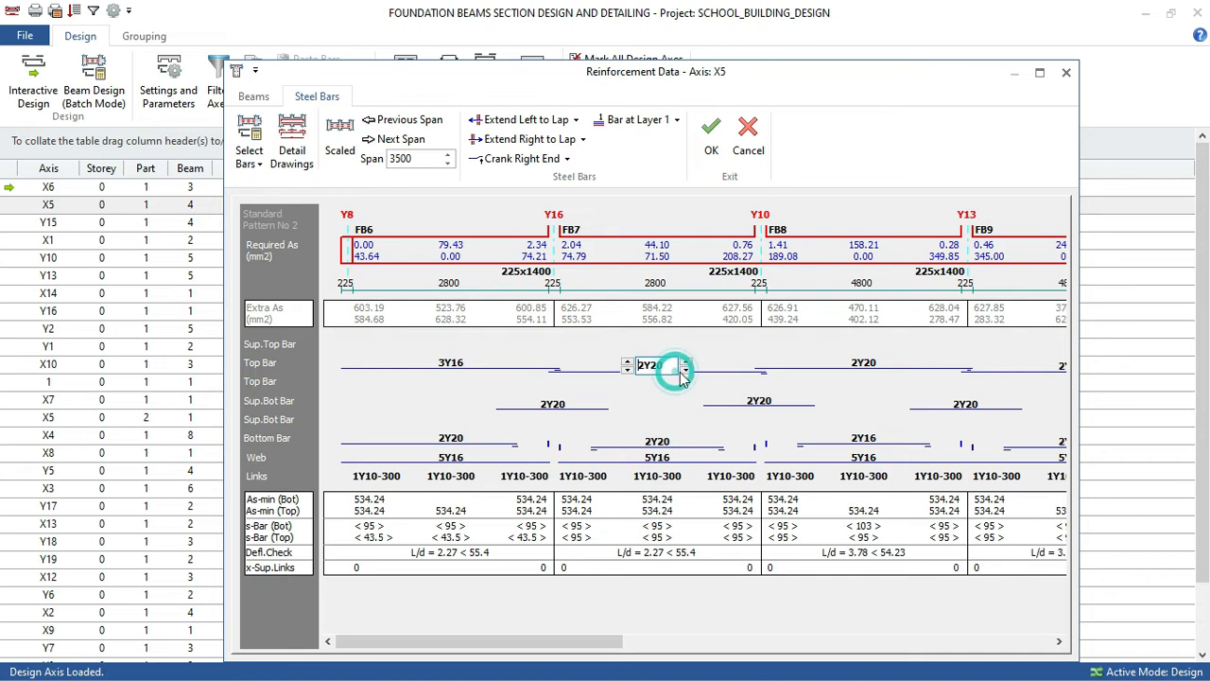
click(627, 366)
click(627, 366)
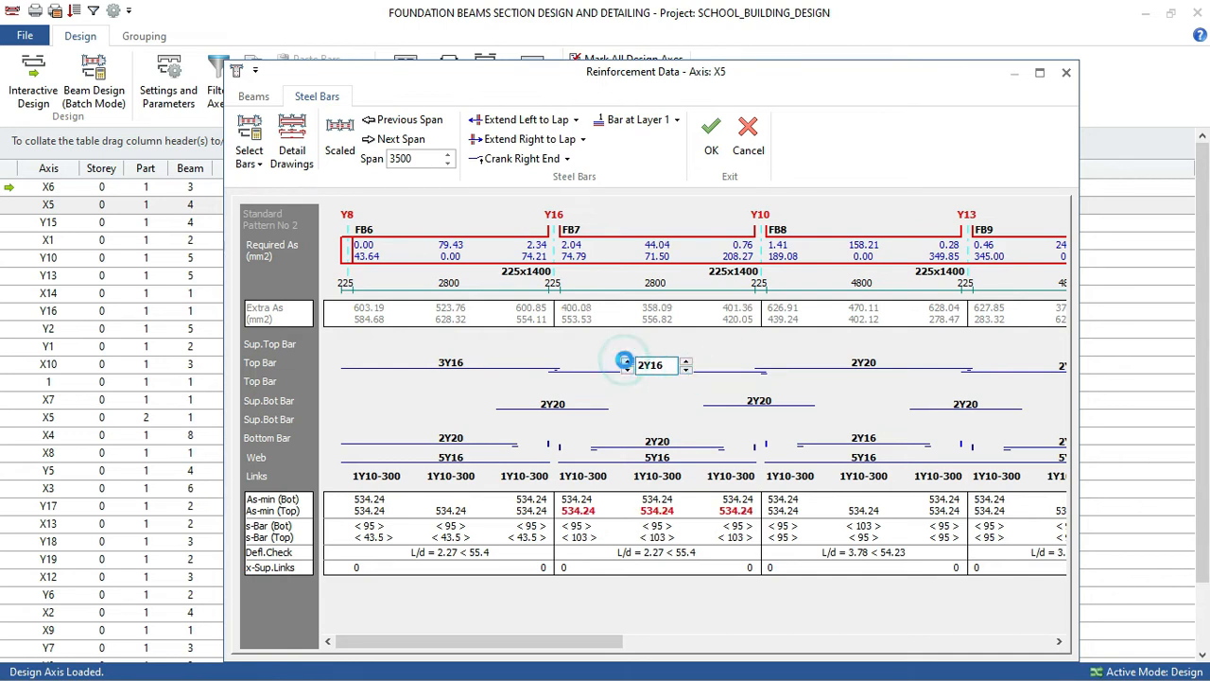
click(858, 368)
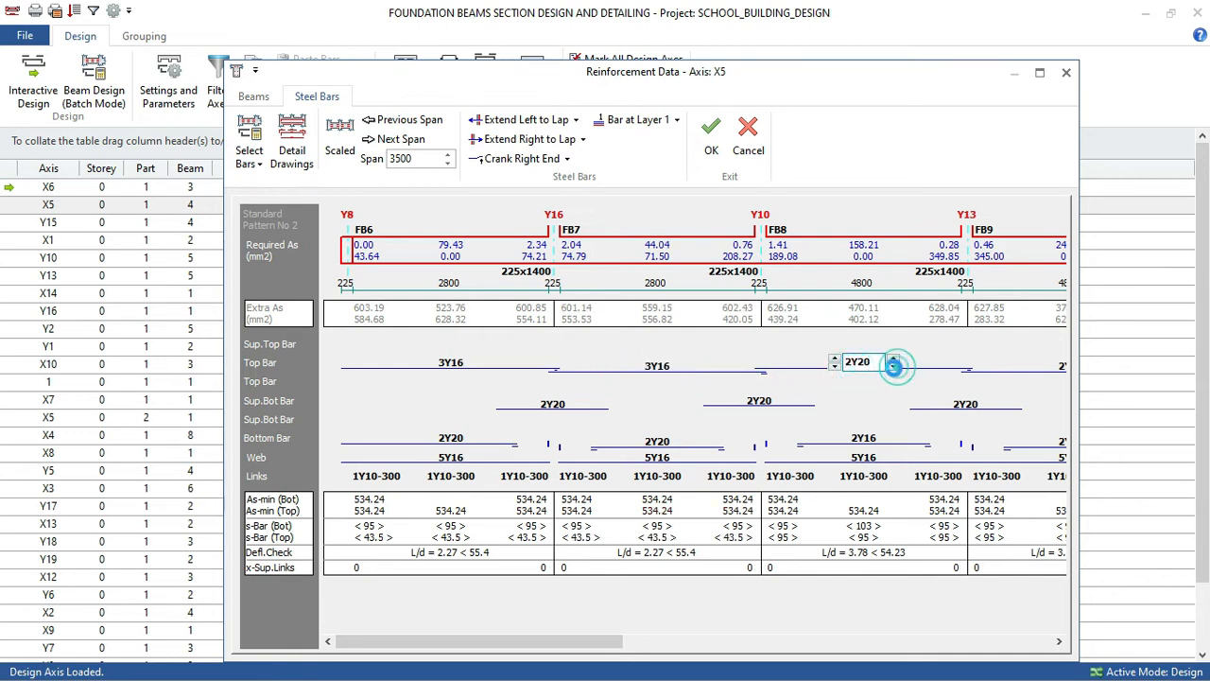
click(834, 362)
Remove the 2Y20 bottom support bars at supports Y10 and Y16 of axis X5.
click(774, 389)
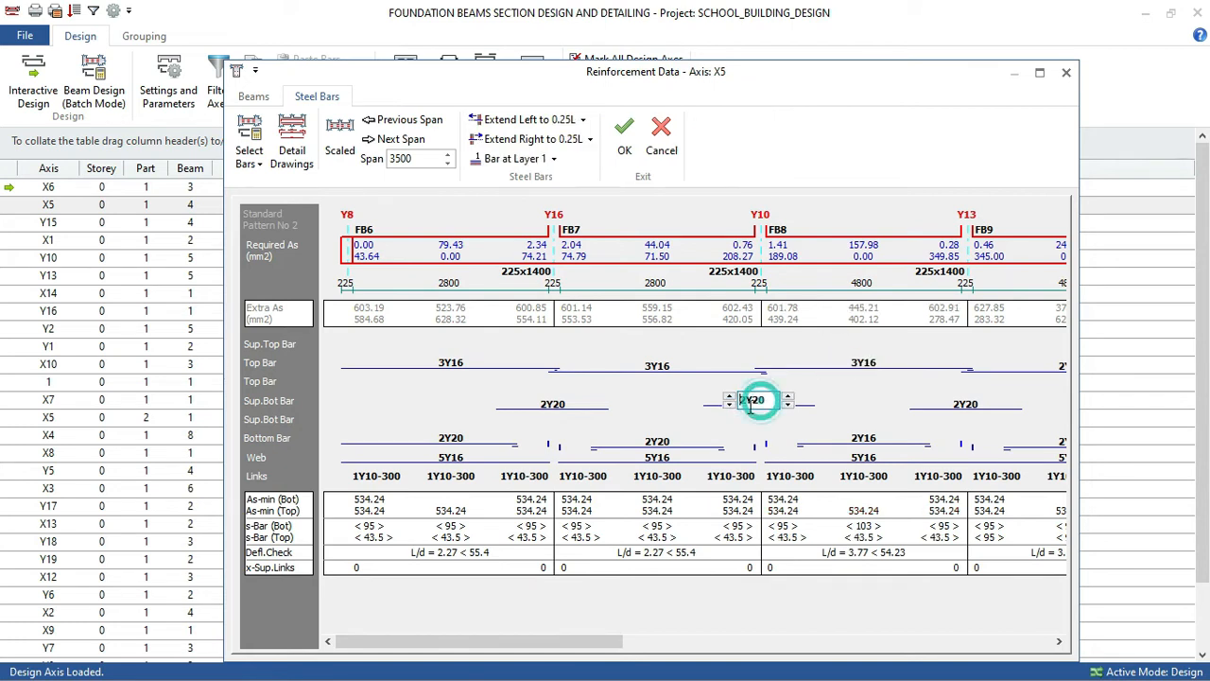
click(728, 403)
click(728, 404)
click(547, 404)
click(525, 407)
click(525, 406)
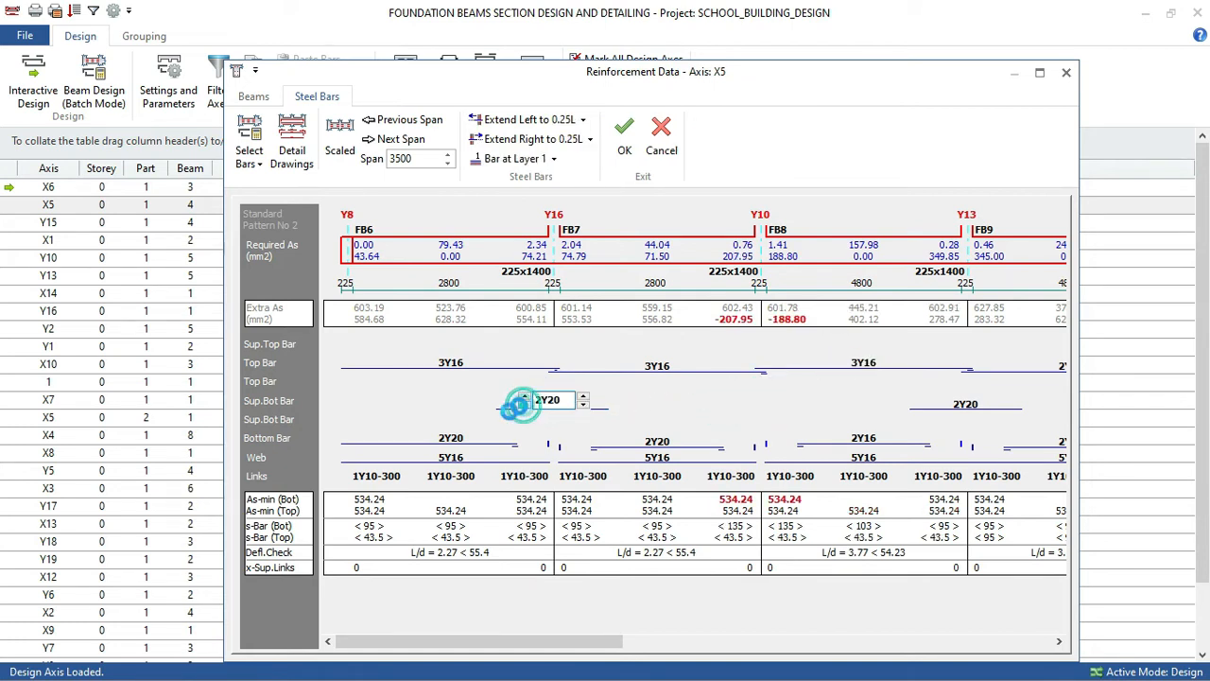
Extend beam FB6's bottom bars to lap at the right end and set them to 3Y16.
click(451, 437)
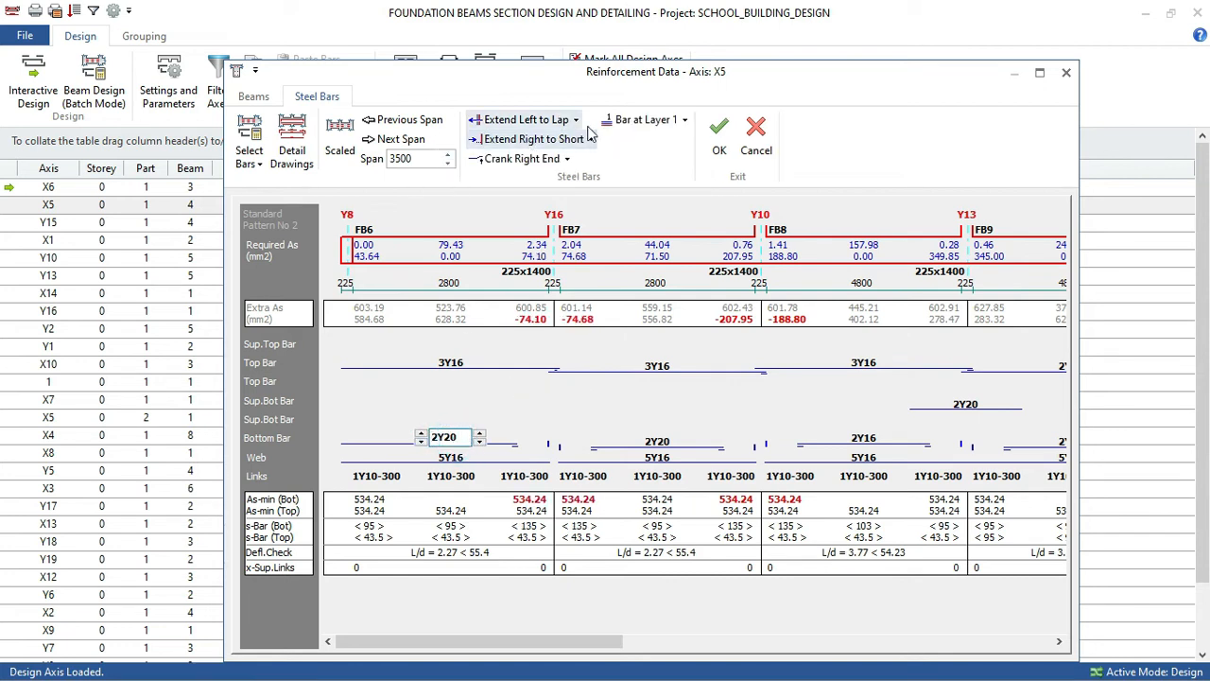
click(548, 139)
click(597, 160)
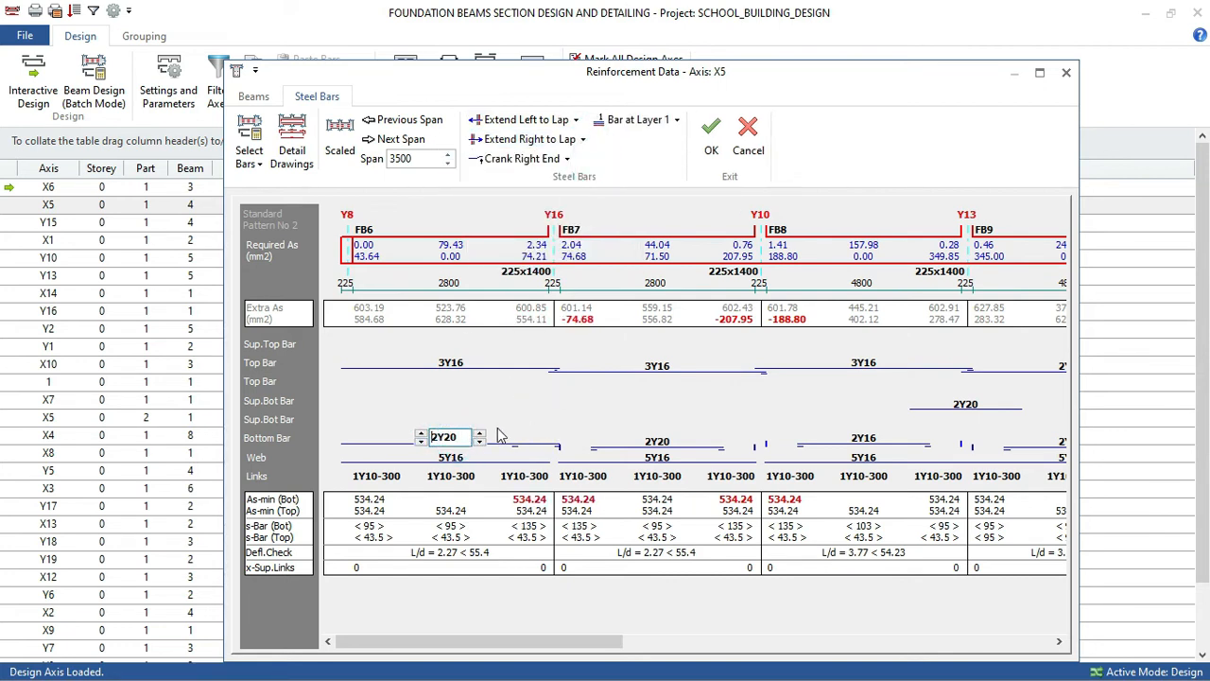
click(480, 441)
click(423, 432)
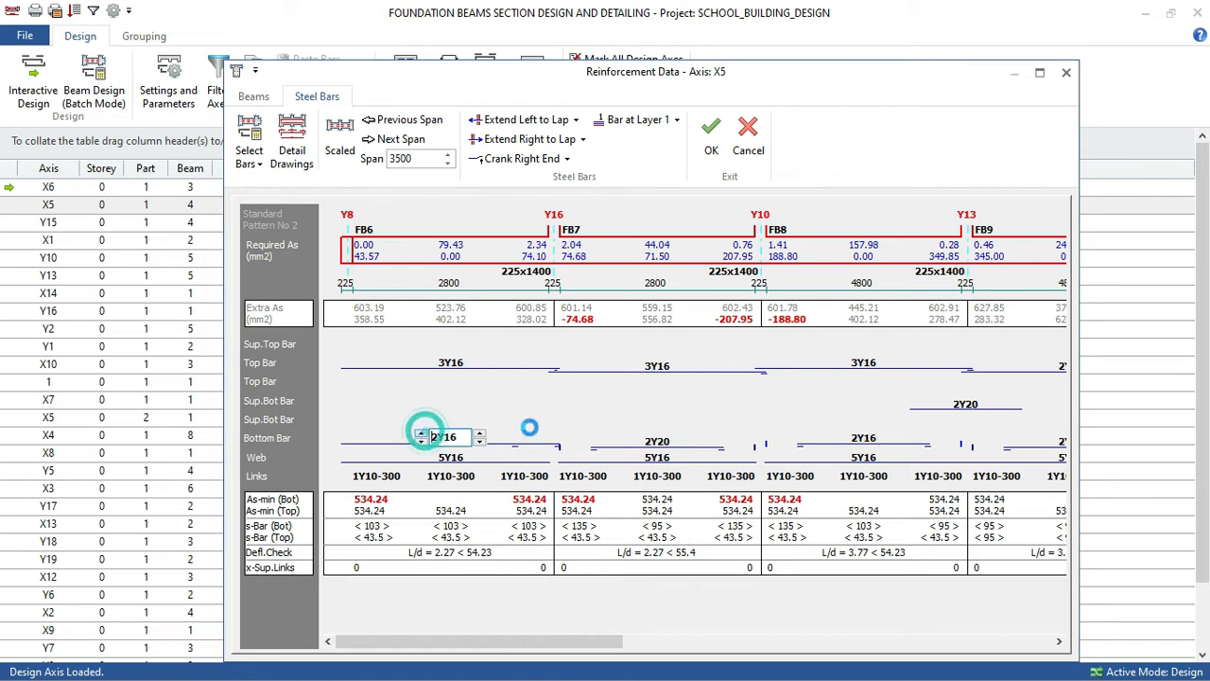
Extend beam FB7's bottom bars on axis X5 to lap at both ends and set them to 3Y16.
click(655, 443)
click(568, 139)
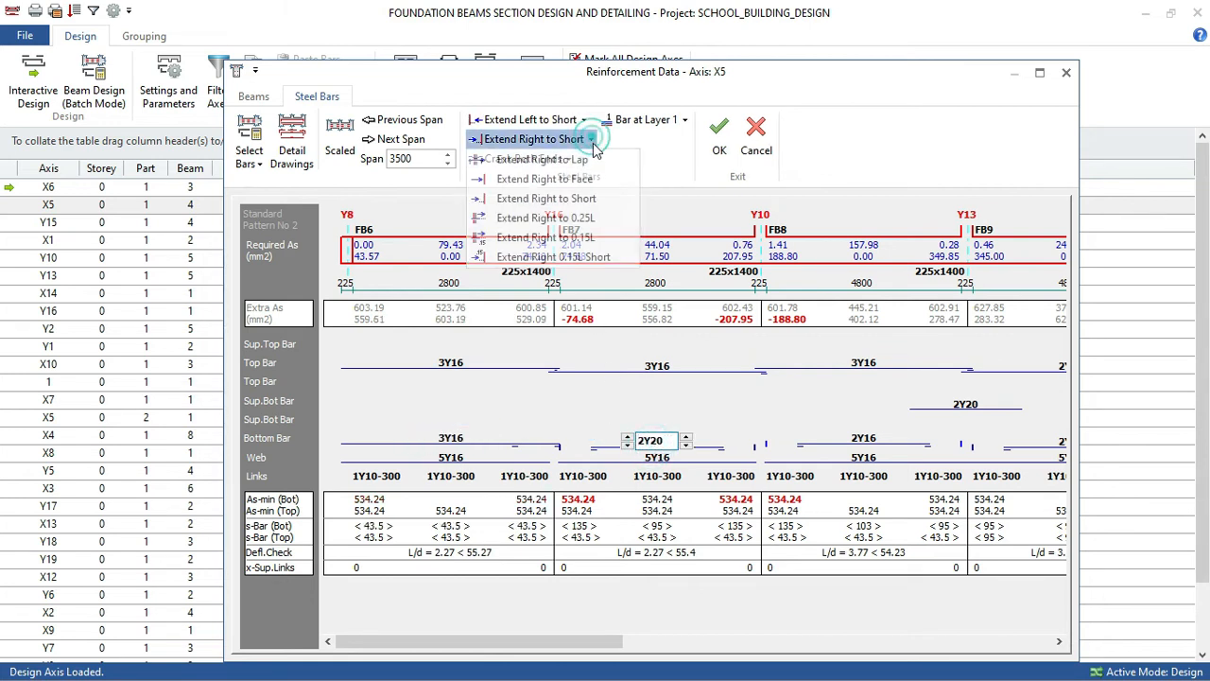
click(588, 160)
click(583, 120)
click(567, 160)
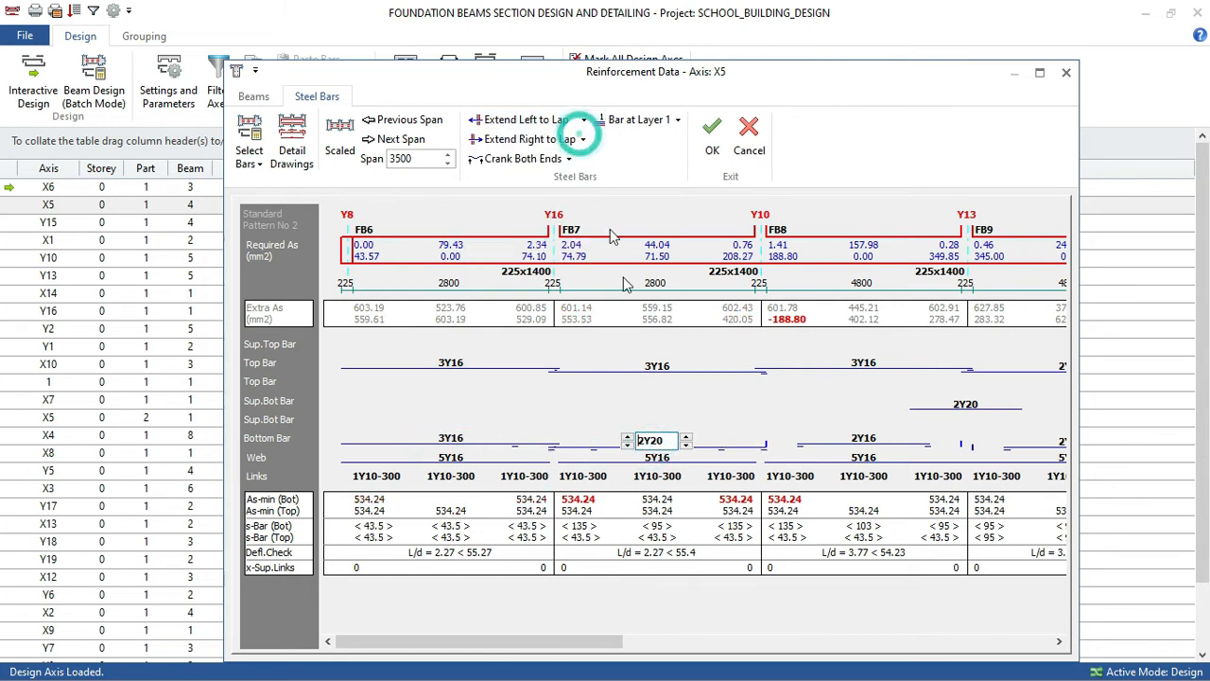
click(684, 435)
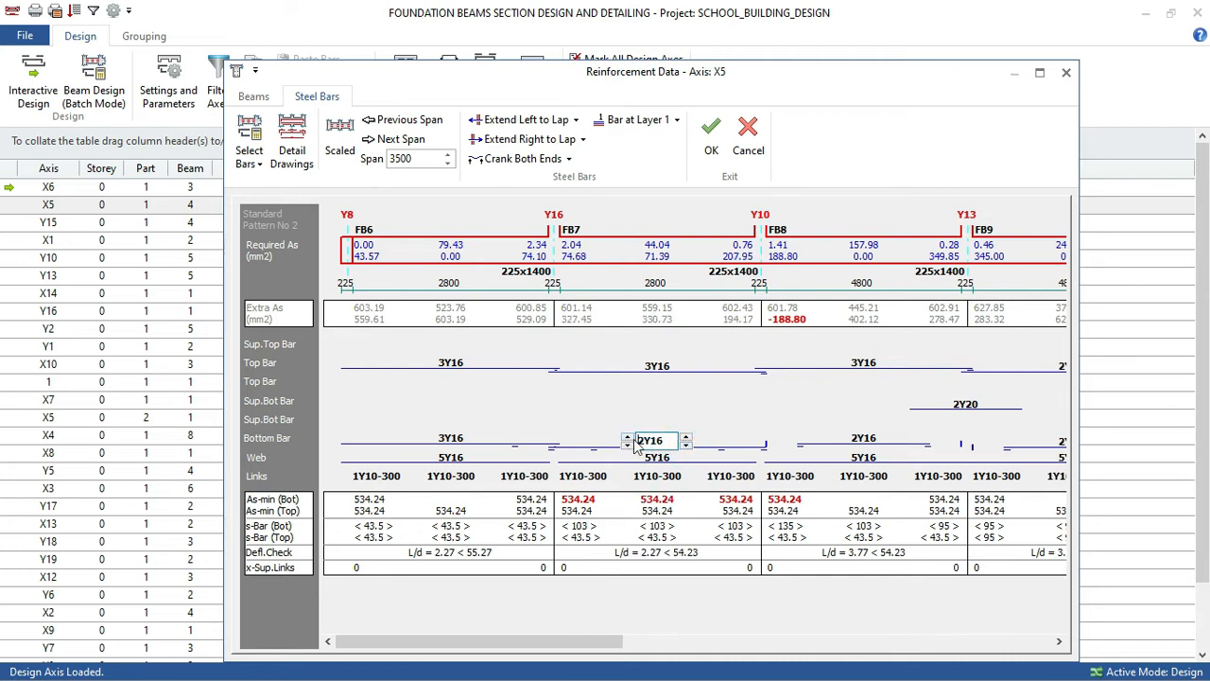
click(626, 438)
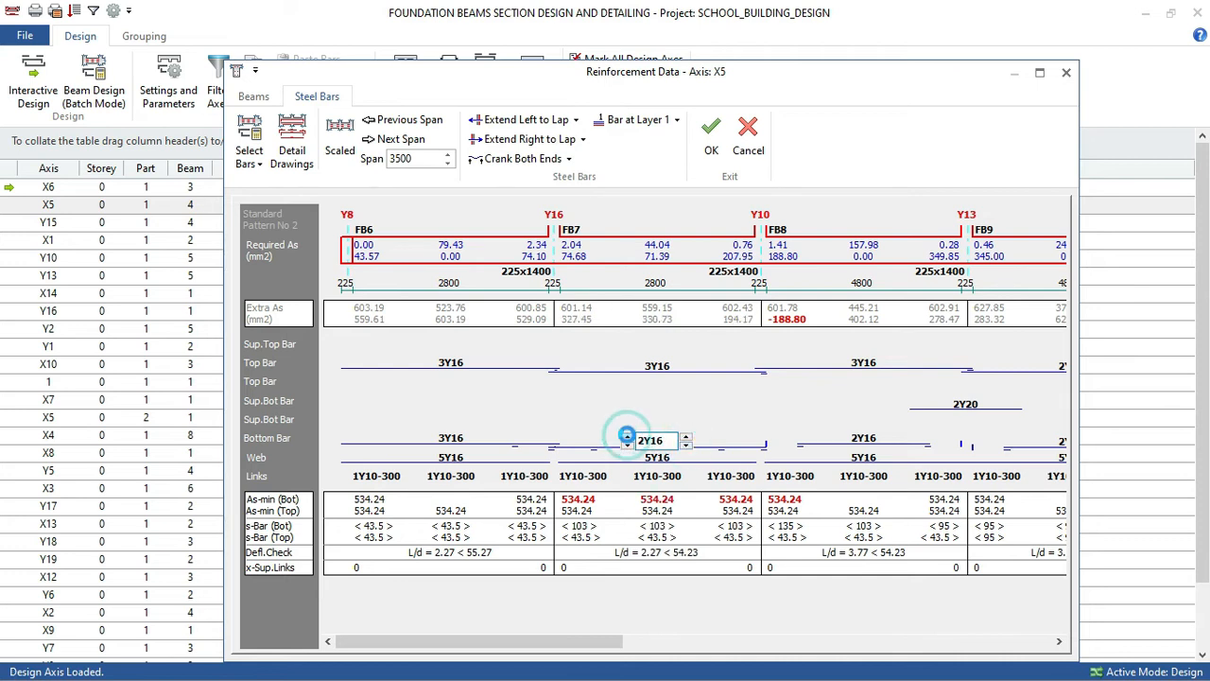
Extend beam FB8's bottom bars on axis X5 to lap at both ends and set them to 3Y16.
click(863, 440)
click(589, 140)
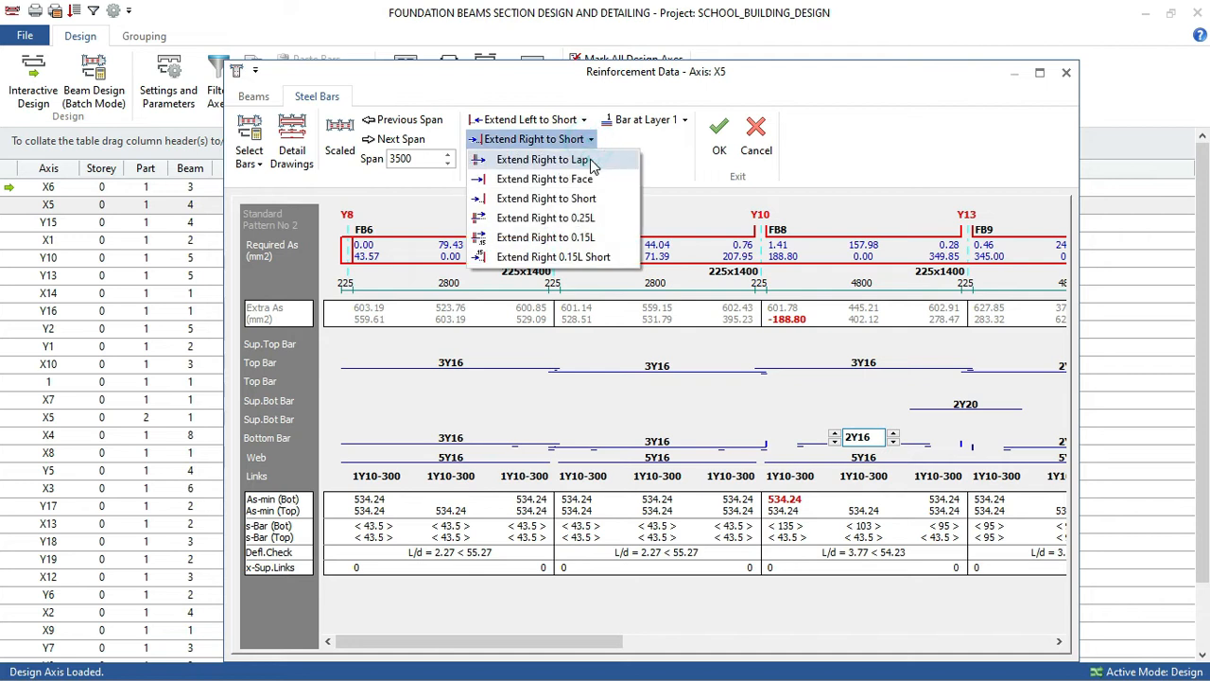
click(591, 161)
click(583, 120)
click(534, 140)
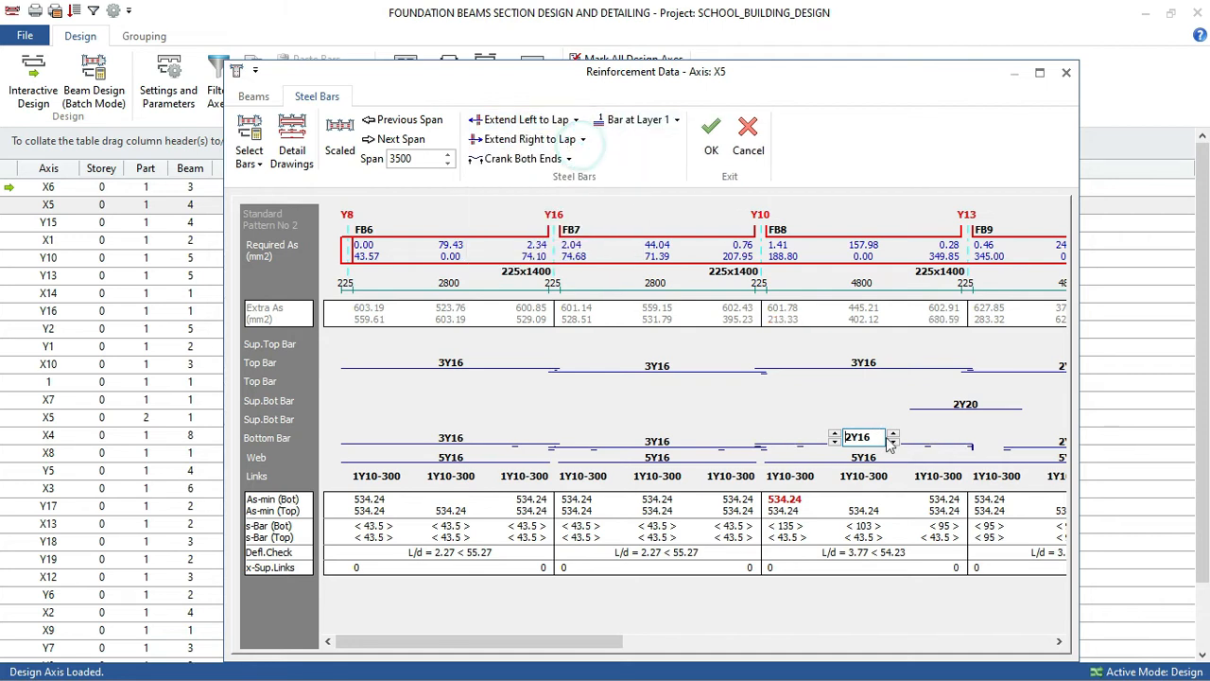
click(834, 434)
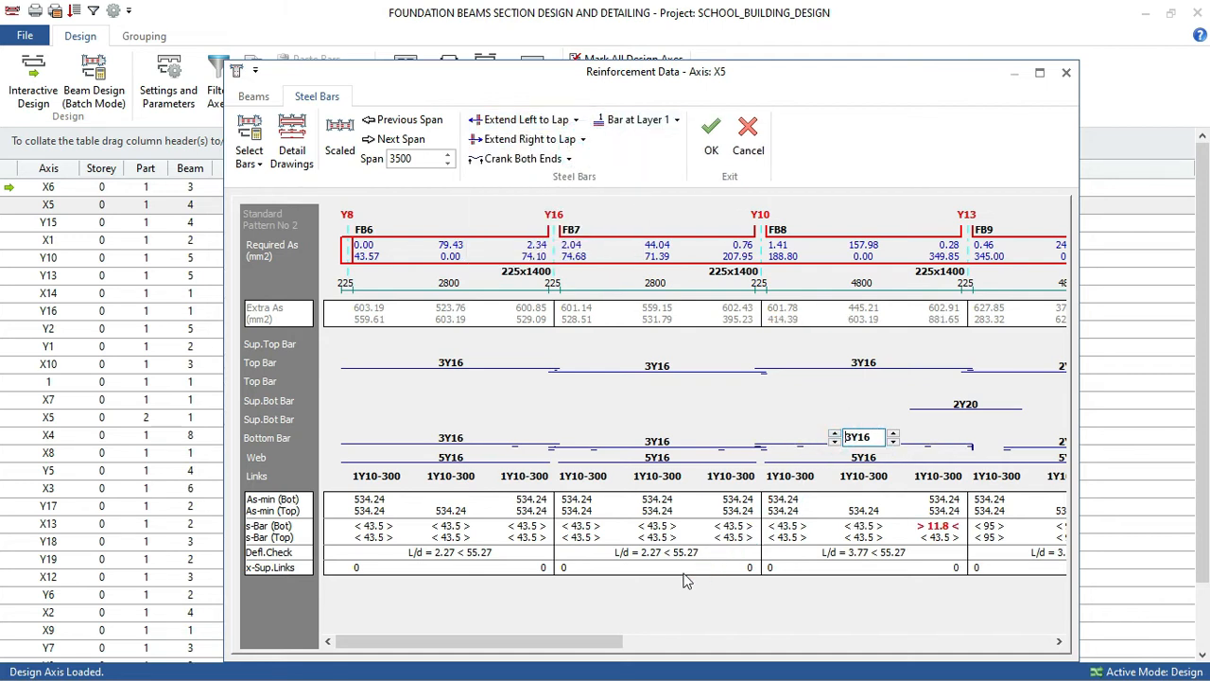
Set beam FB9's main top bars to 3Y16 and remove the 2Y20 bottom support bars at support Y13.
drag(544, 643, 991, 643)
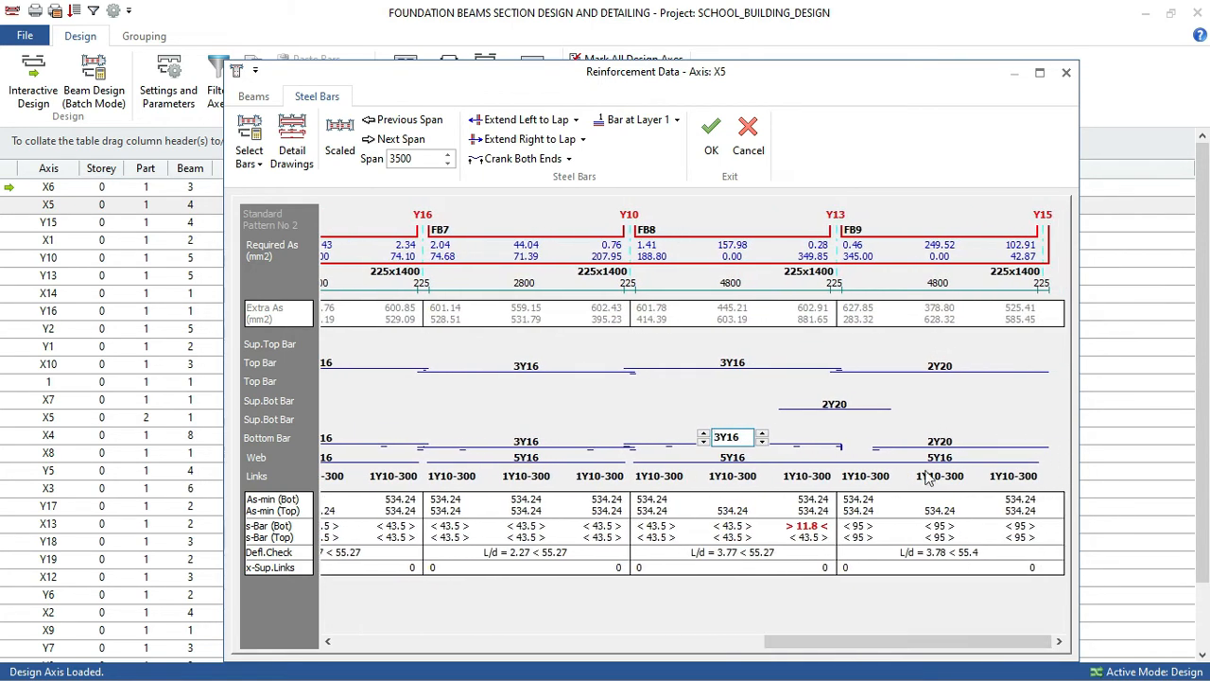
click(939, 366)
click(969, 369)
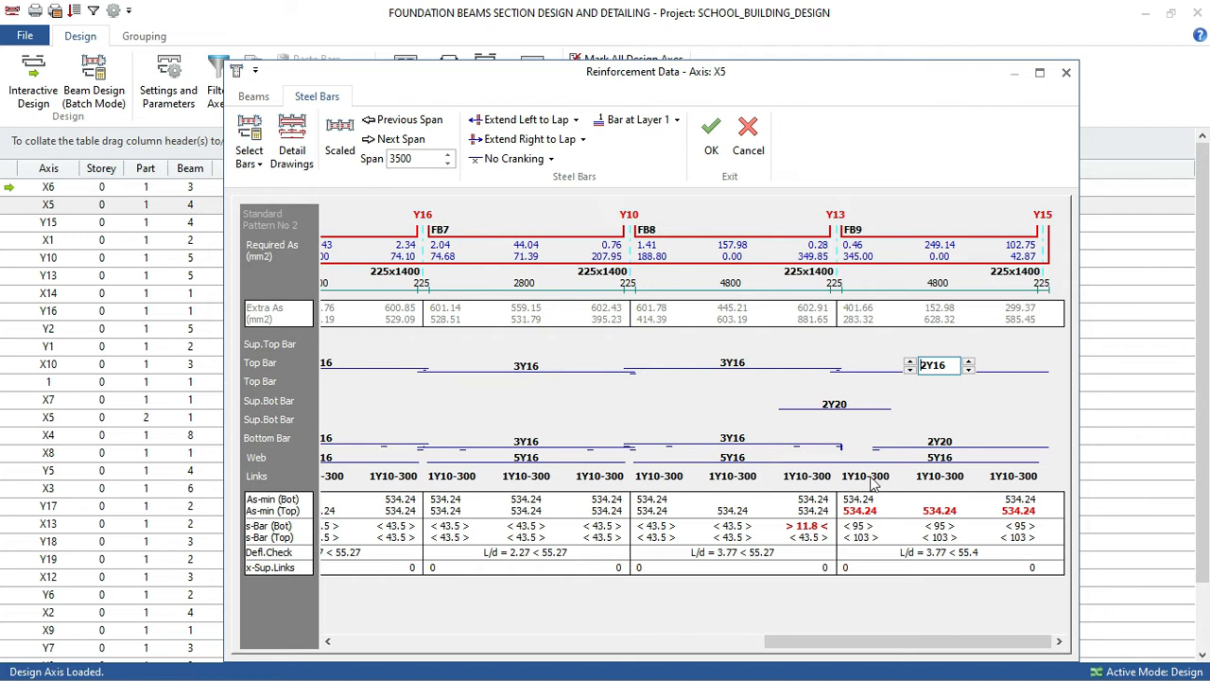
click(910, 361)
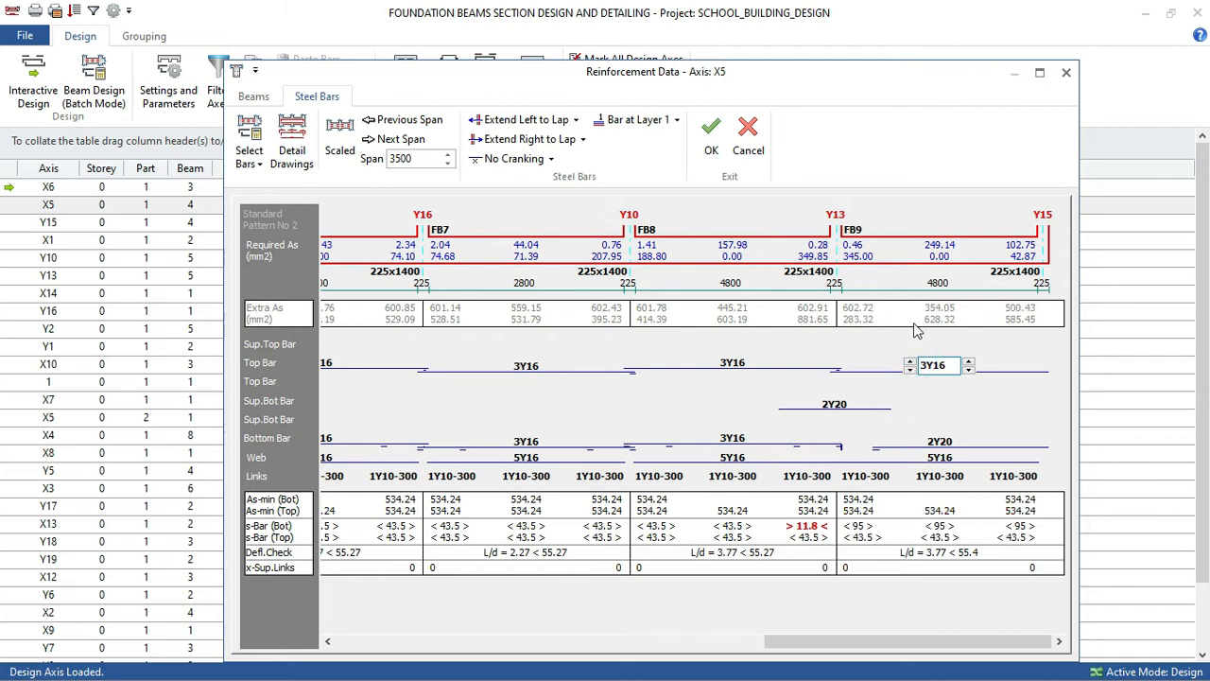
click(837, 404)
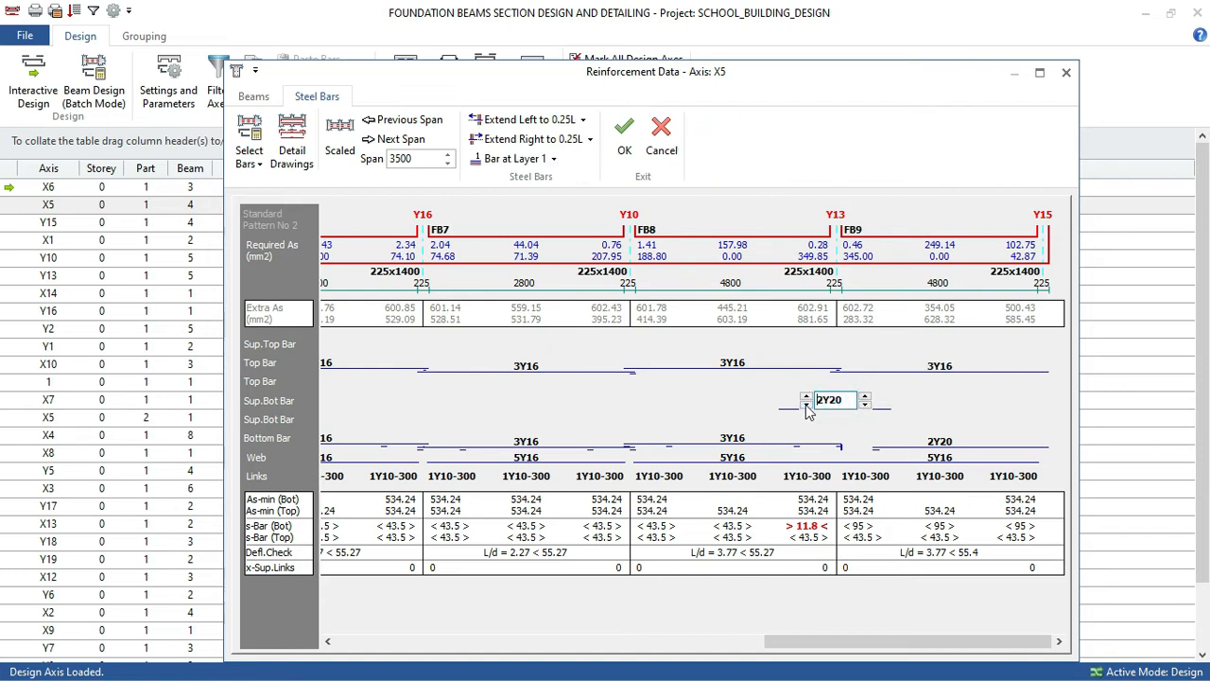
click(804, 403)
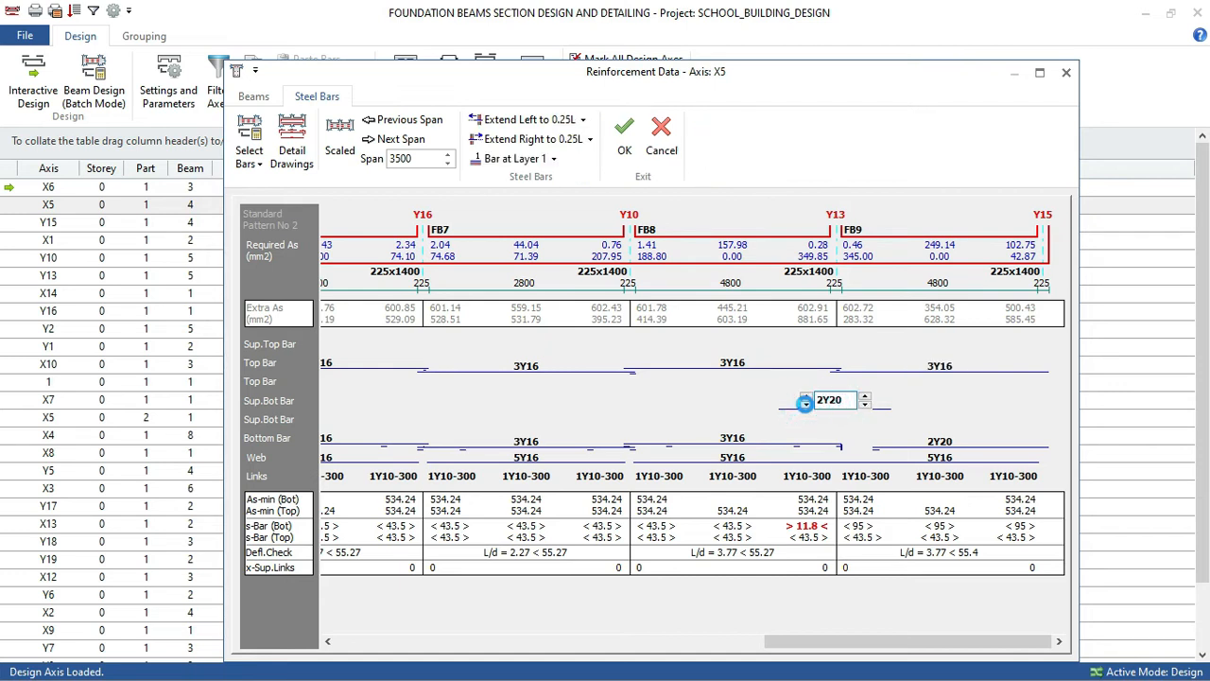
Extend beam FB9's bottom bars to lap at the left end and set them to 3Y16.
click(924, 450)
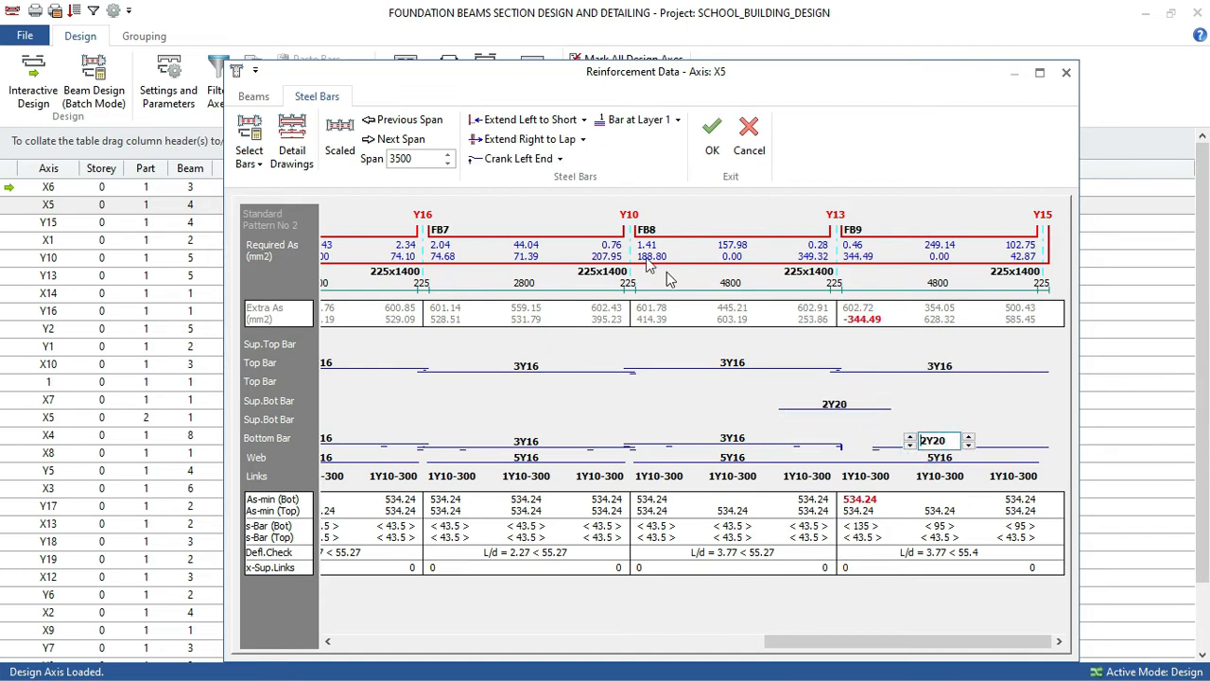
click(582, 140)
click(583, 120)
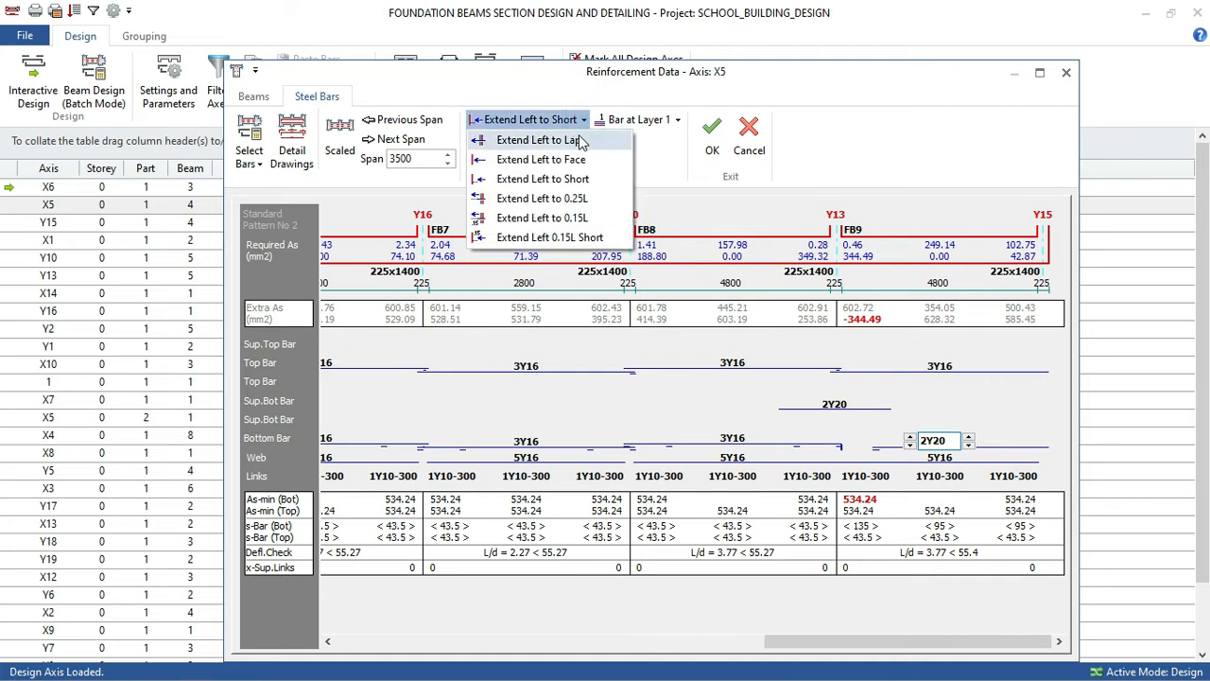
click(583, 140)
click(969, 446)
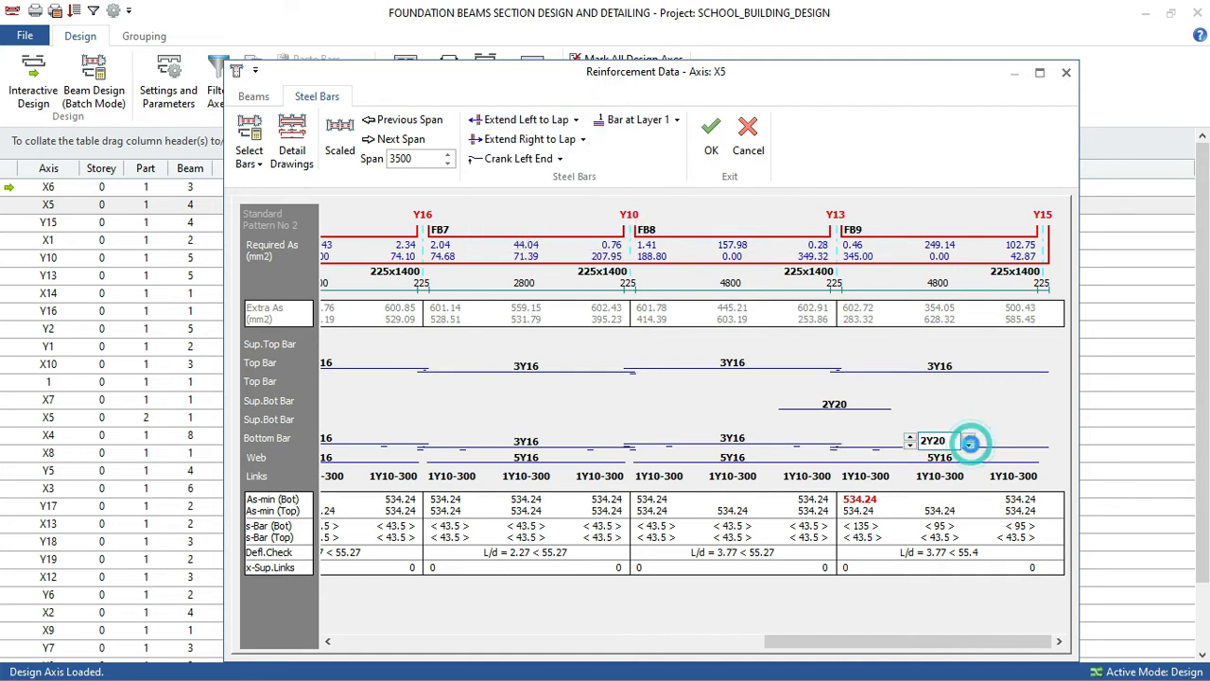
click(910, 438)
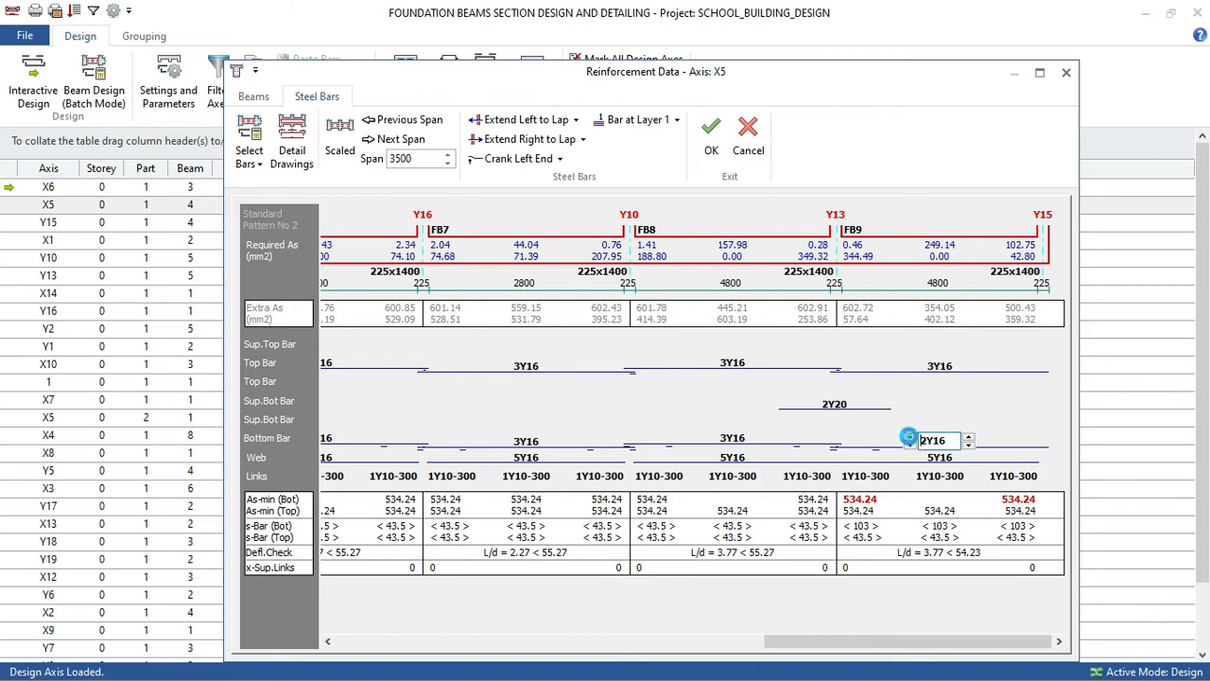
Check the bottom support bars at Y13 and accept the revised reinforcement of axis X5.
click(815, 404)
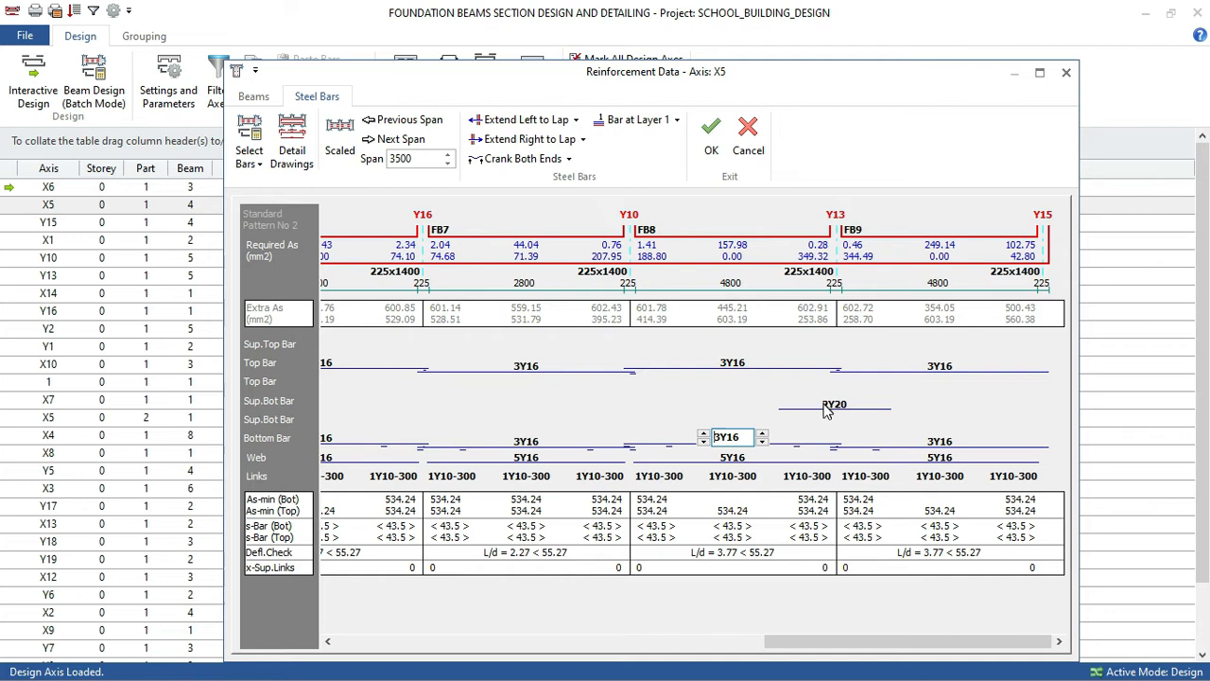
click(826, 406)
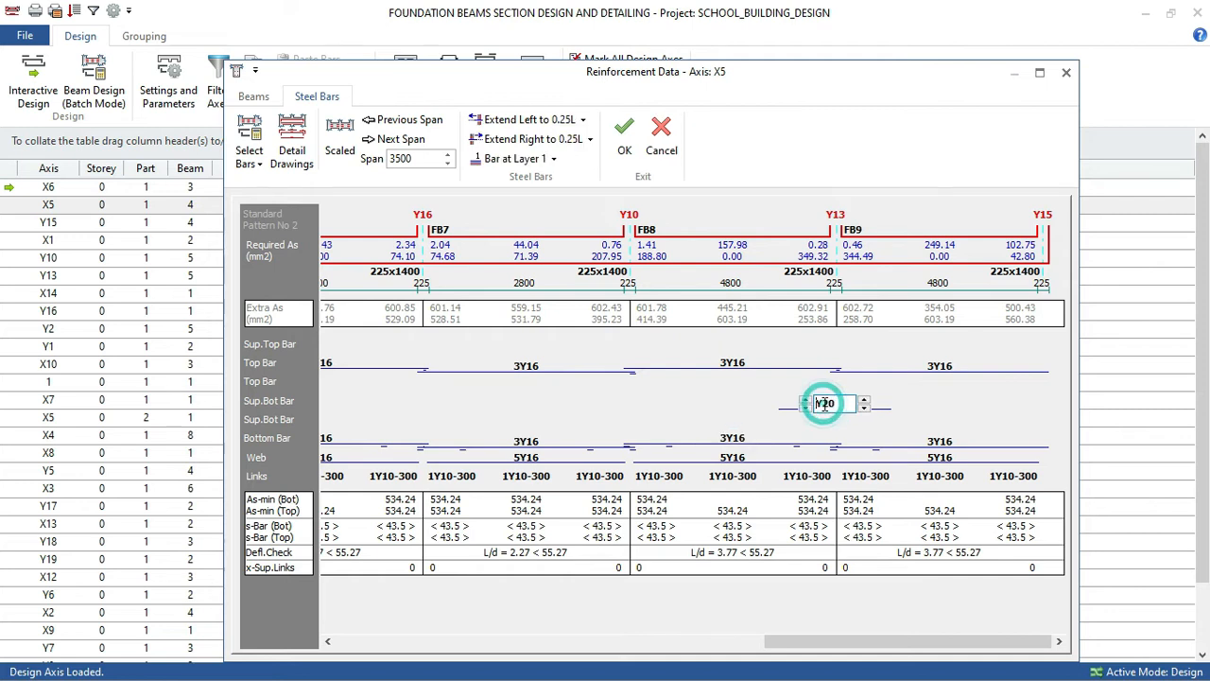
click(624, 137)
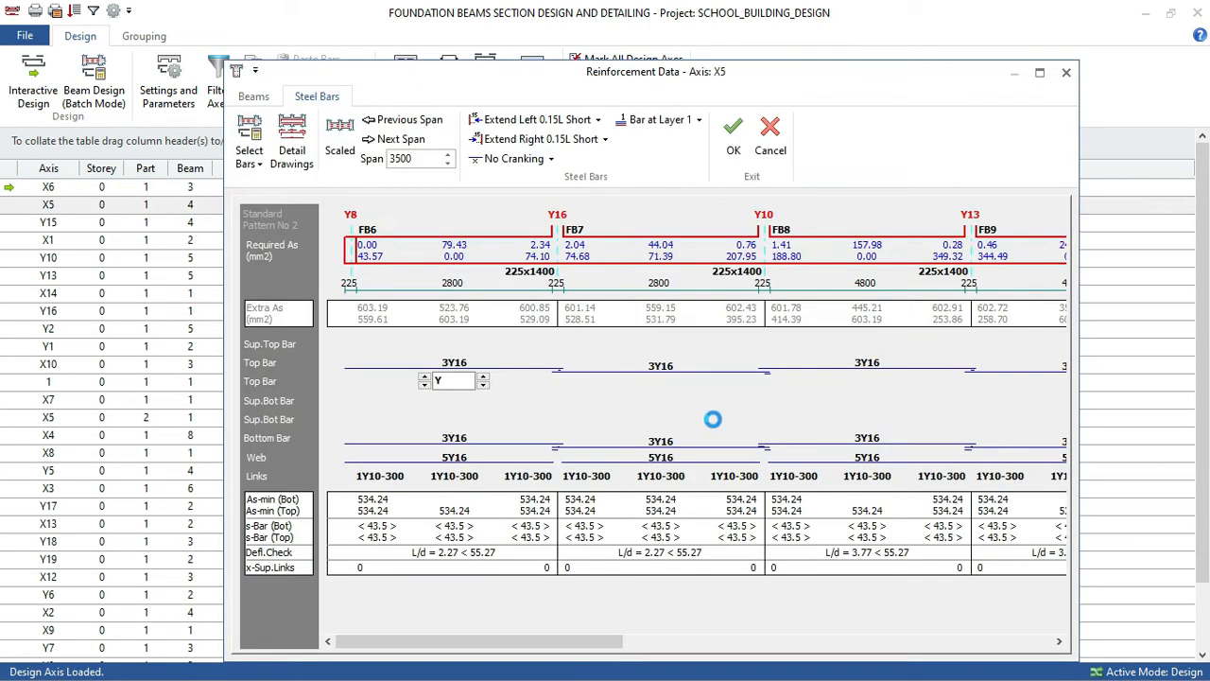
Review the top, bottom and web bars of axis X5 from FB6 to FB9, and accept the reinforcement data.
drag(453, 641, 888, 631)
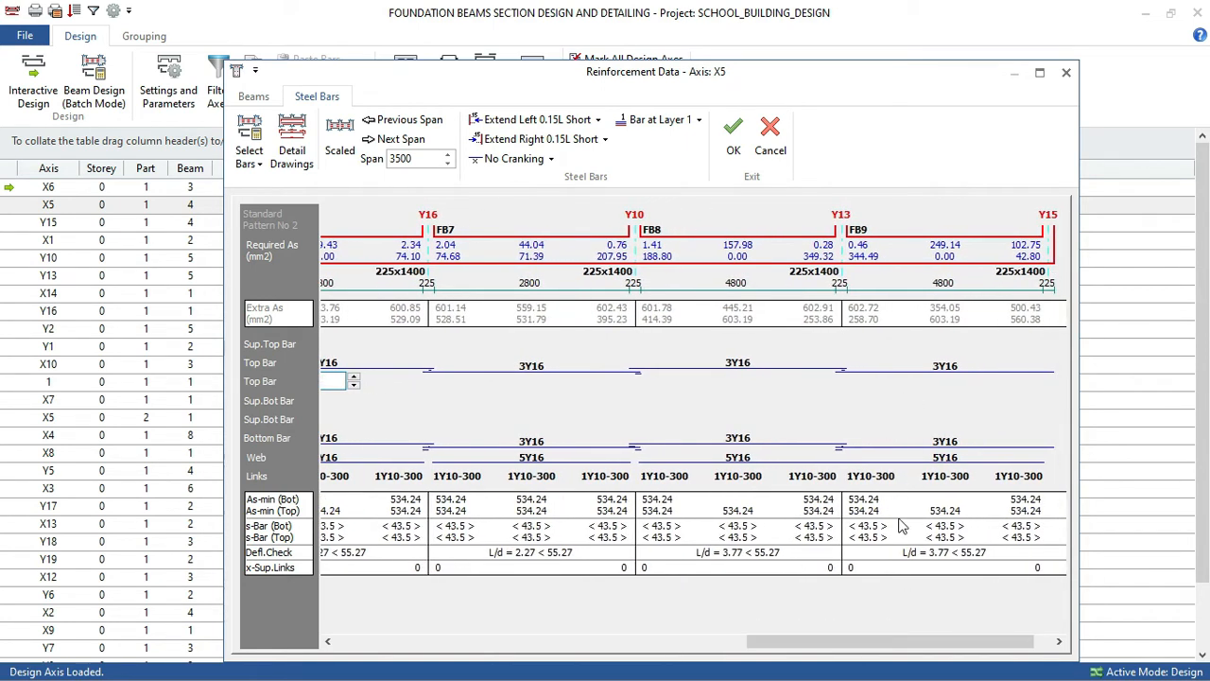
drag(875, 641, 447, 630)
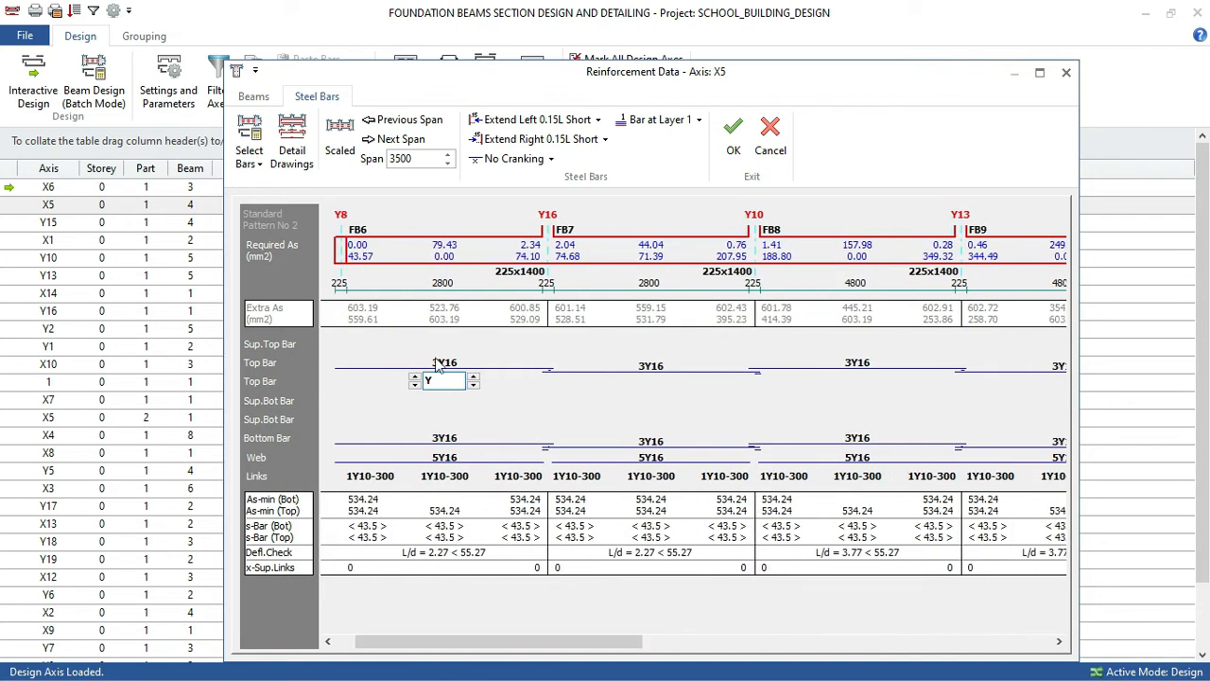
click(444, 457)
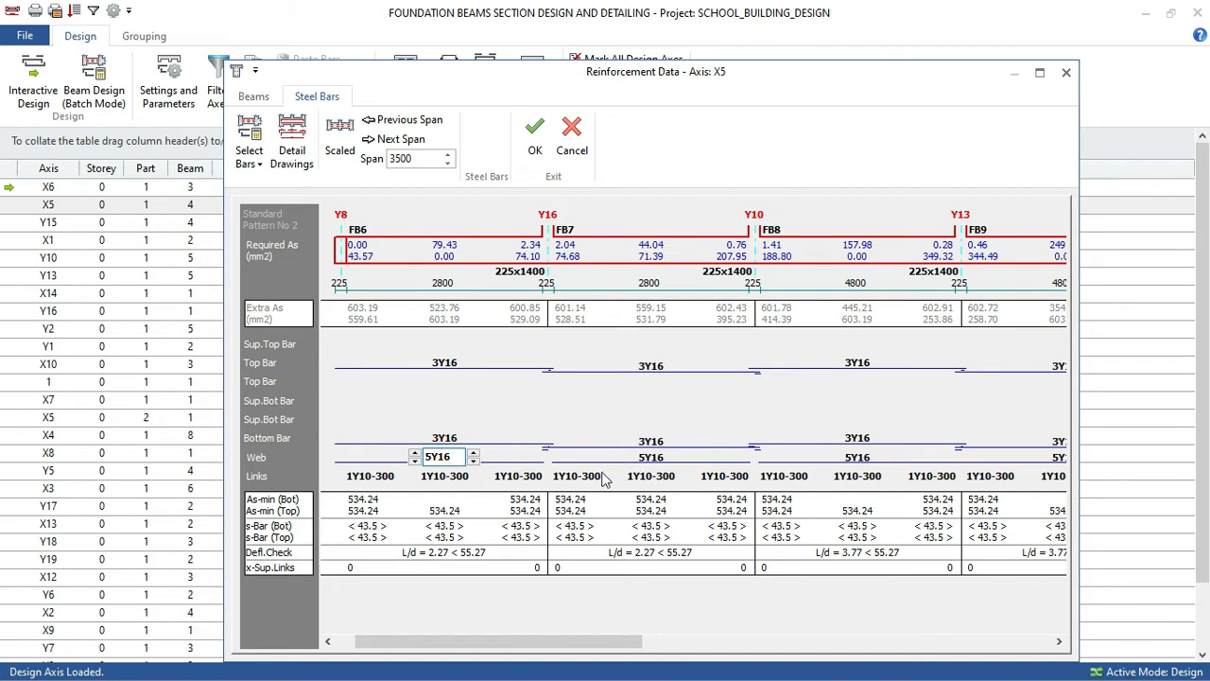
drag(432, 642, 842, 642)
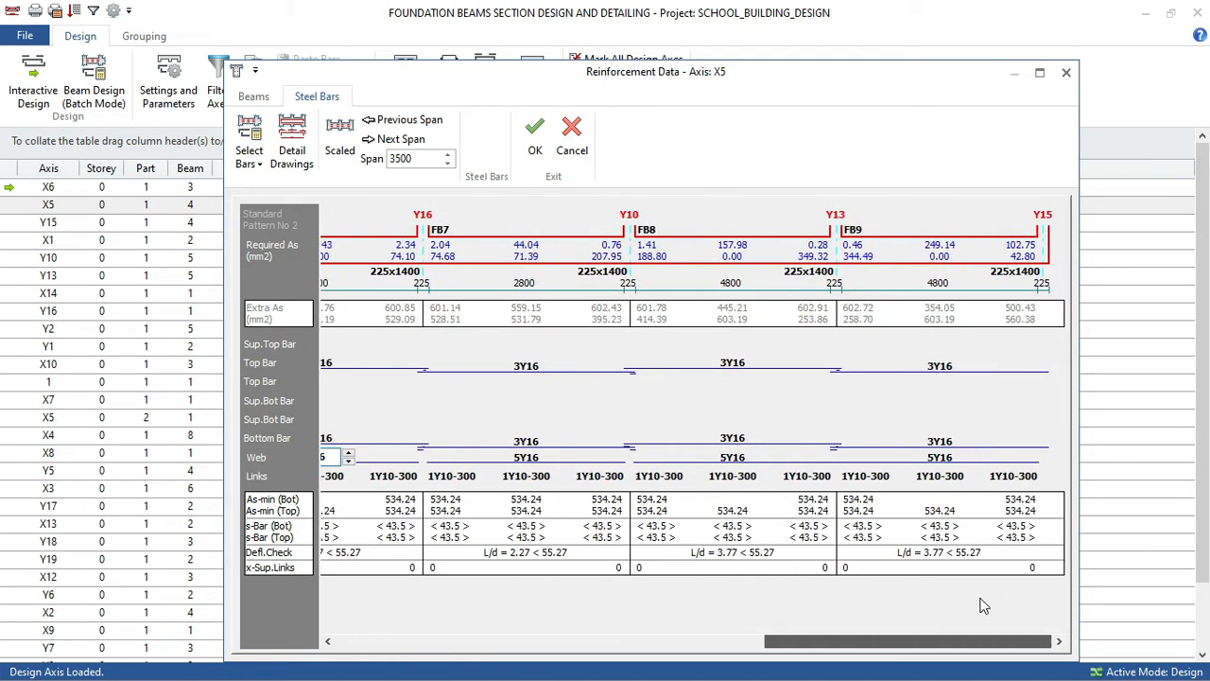
click(950, 368)
click(938, 442)
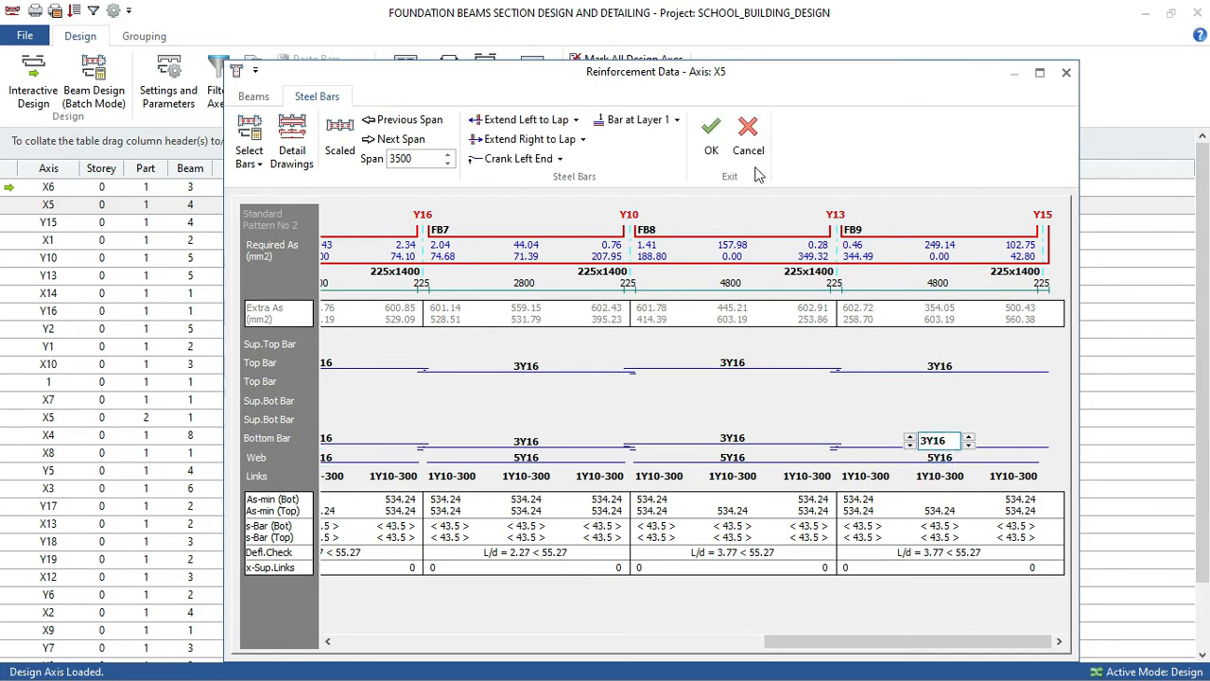
click(711, 134)
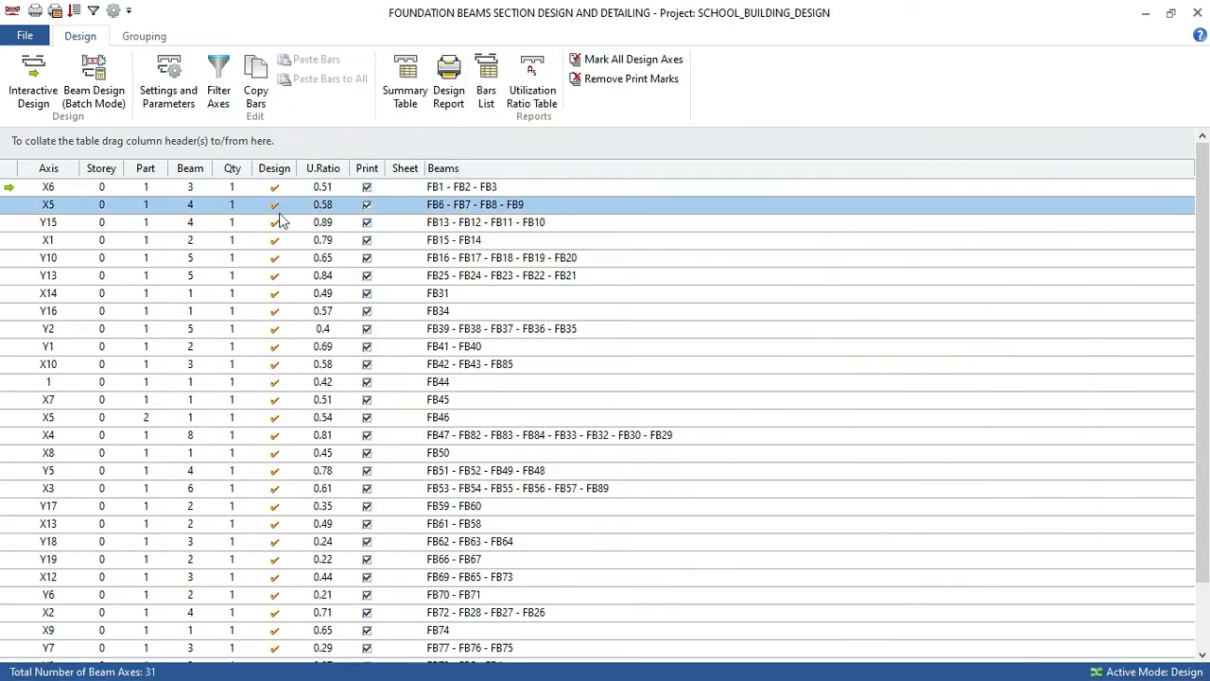
Check the utilization ratios in the axis list and open the reinforcement data for axis Y15.
scroll(287, 275, down, 2)
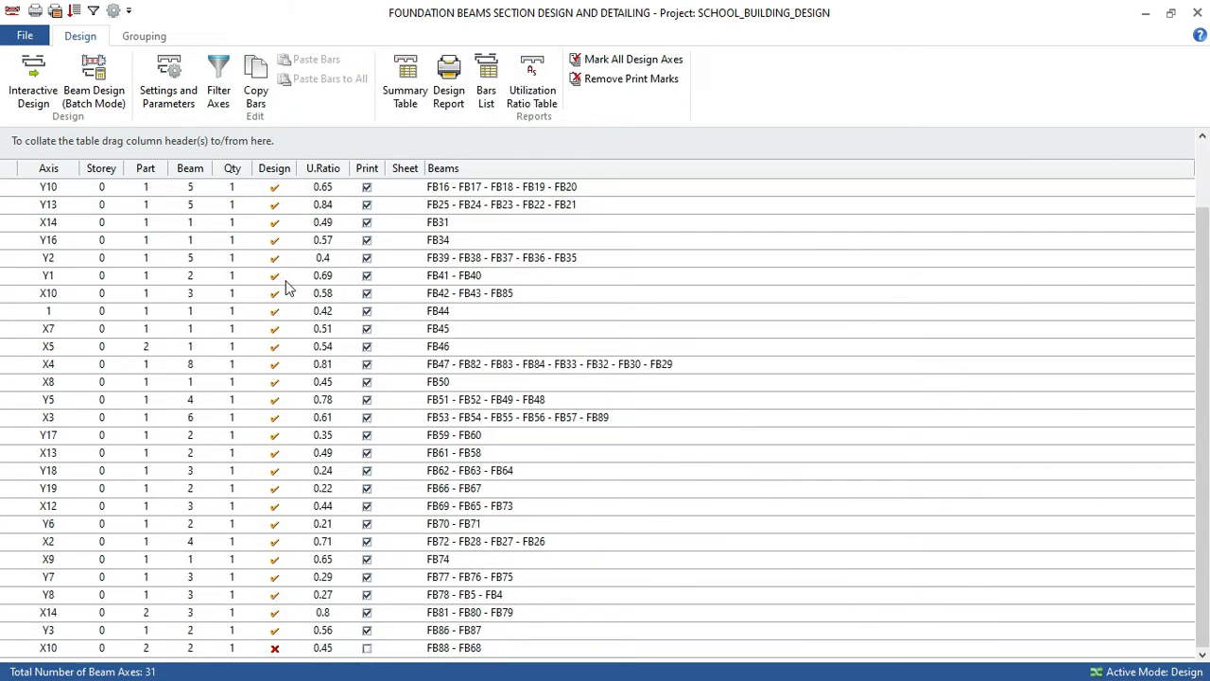
scroll(293, 265, up, 2)
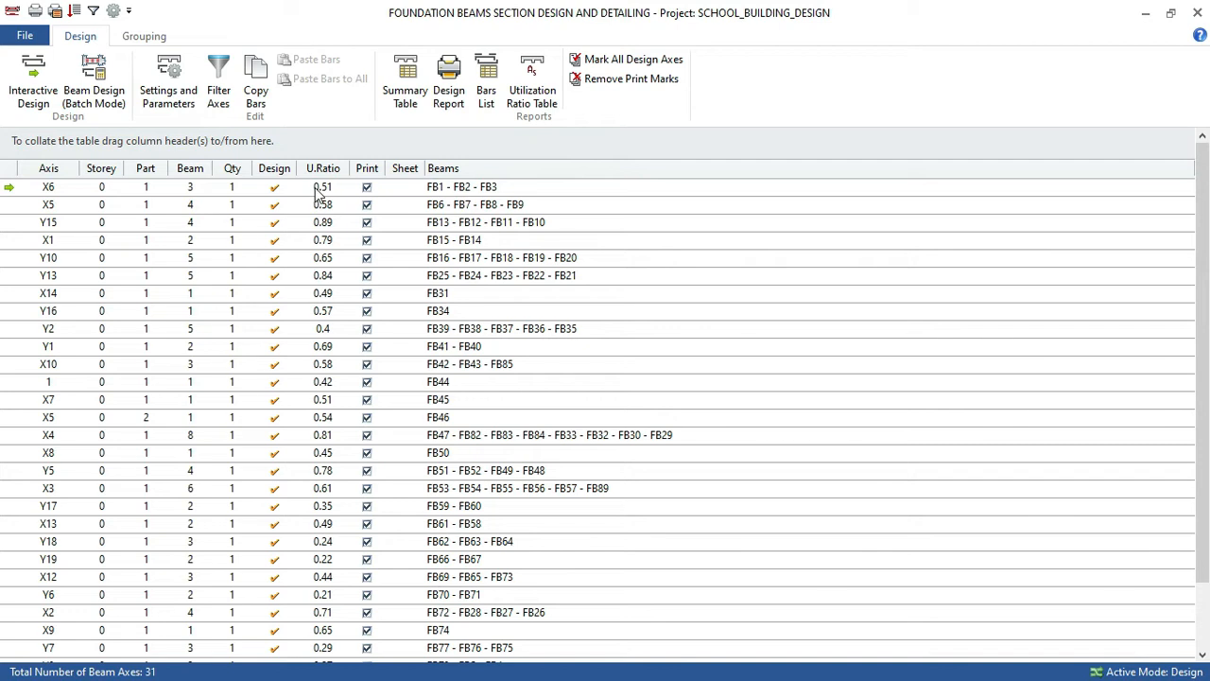
click(319, 192)
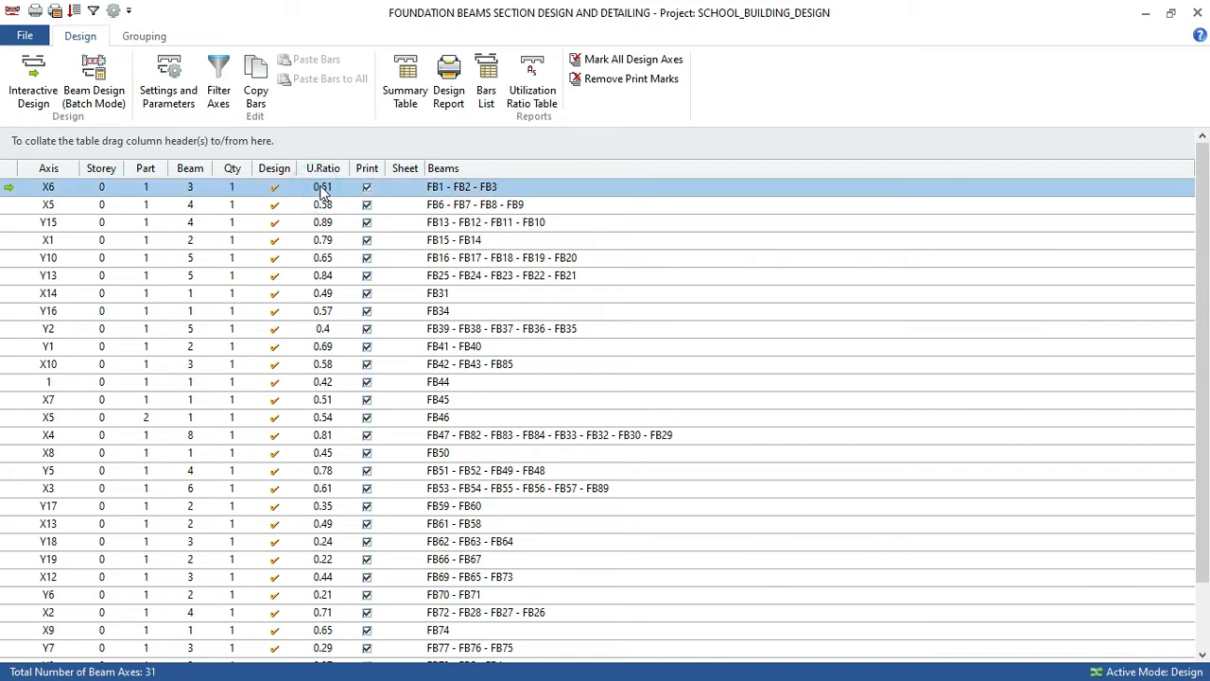
click(322, 207)
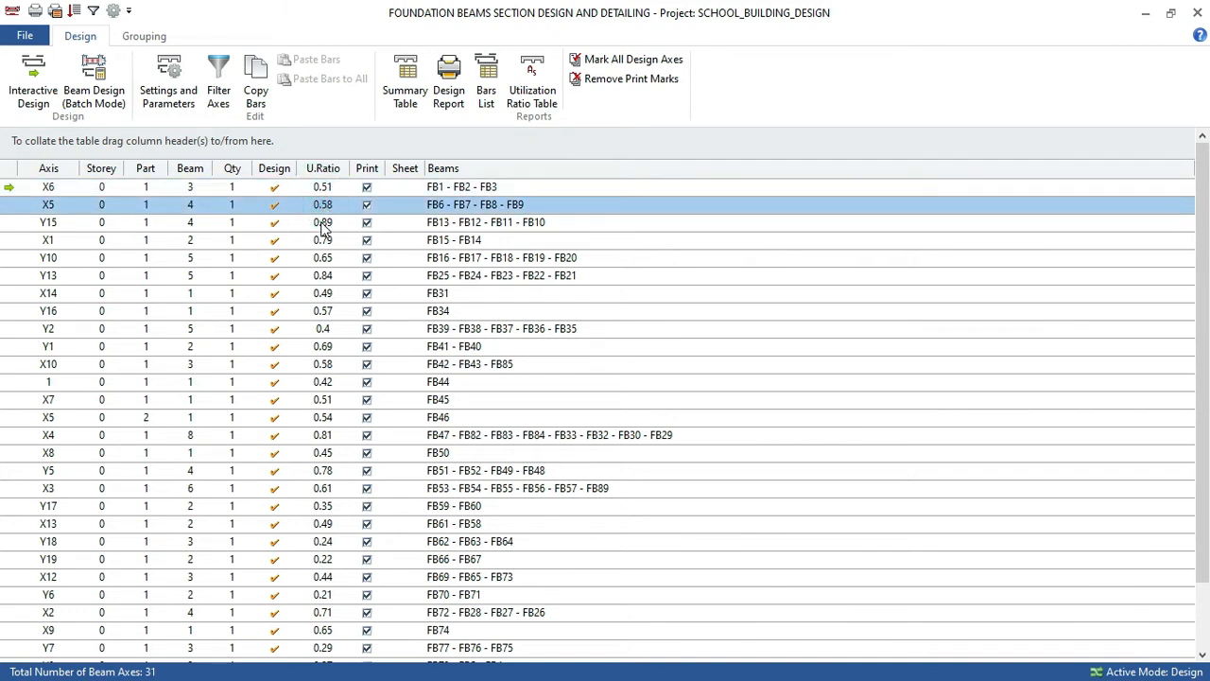
click(322, 224)
click(321, 222)
click(321, 222)
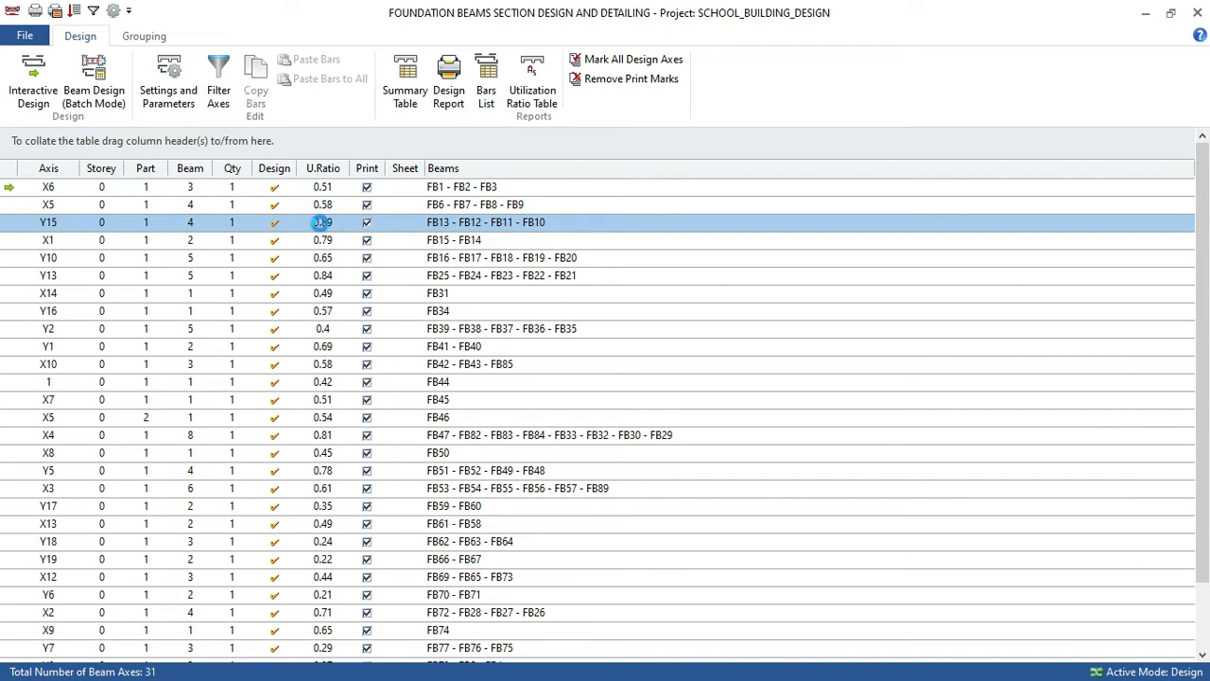
click(320, 222)
double_click(321, 227)
click(494, 387)
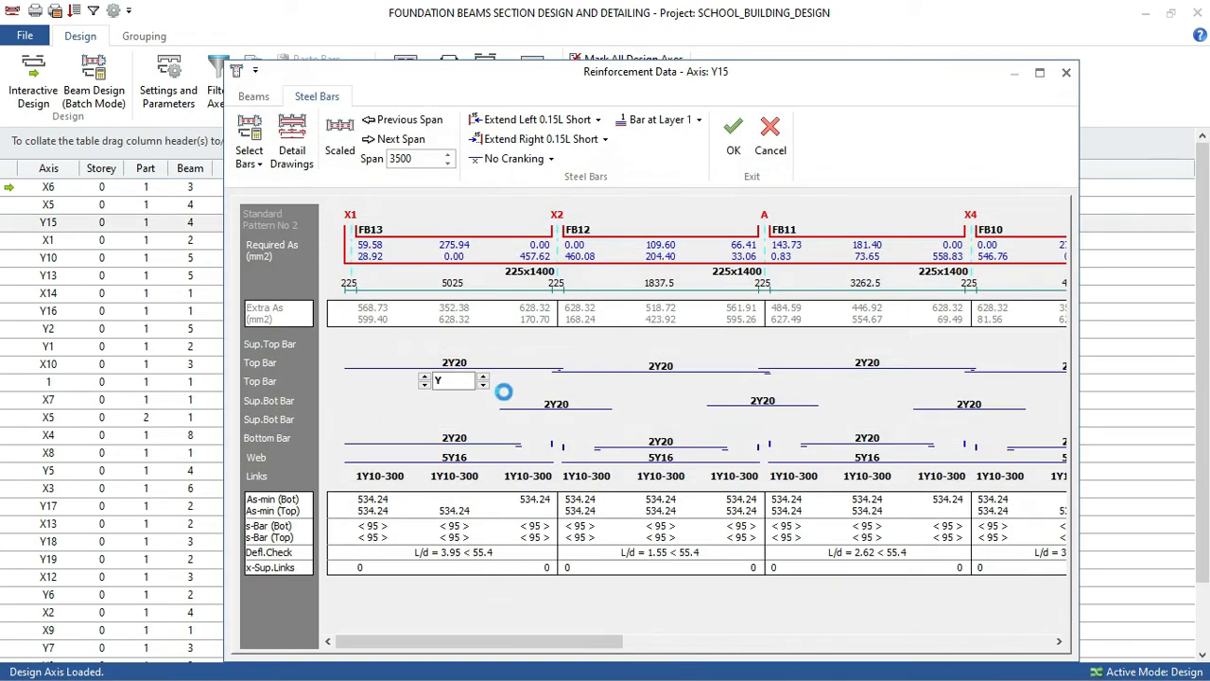
Set the first-layer top bars of beams FB13, FB12 and FB11 on axis Y15 to 3Y16.
click(463, 365)
click(483, 366)
click(424, 358)
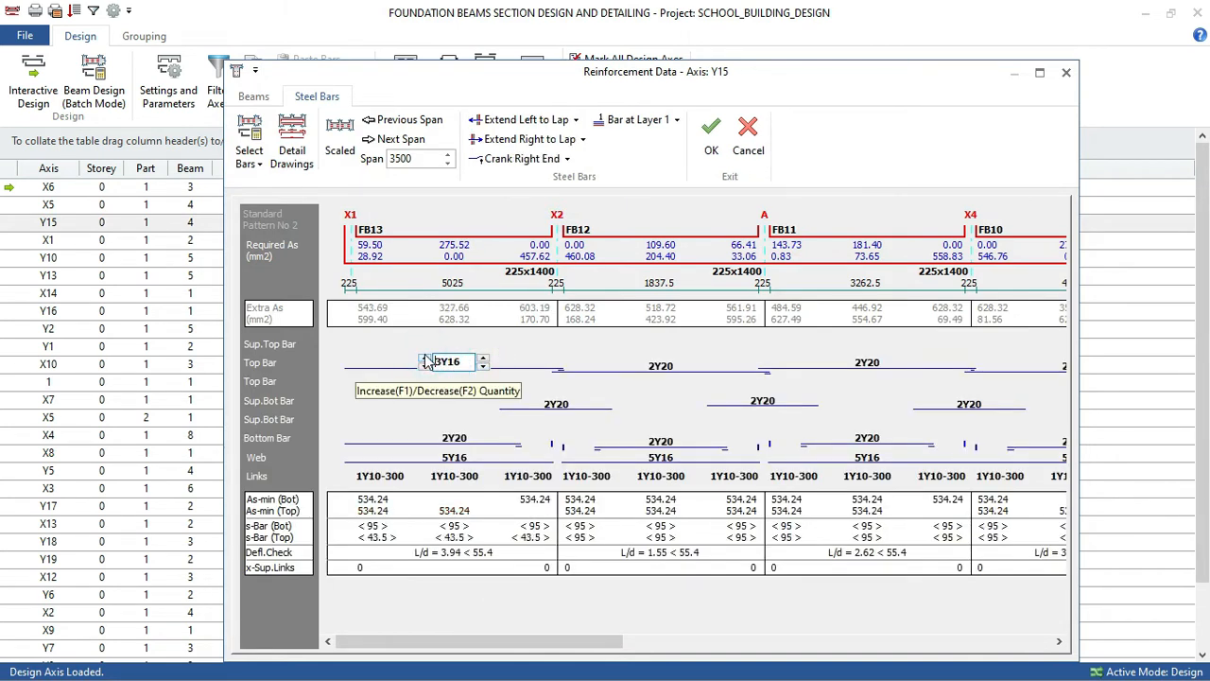
click(650, 368)
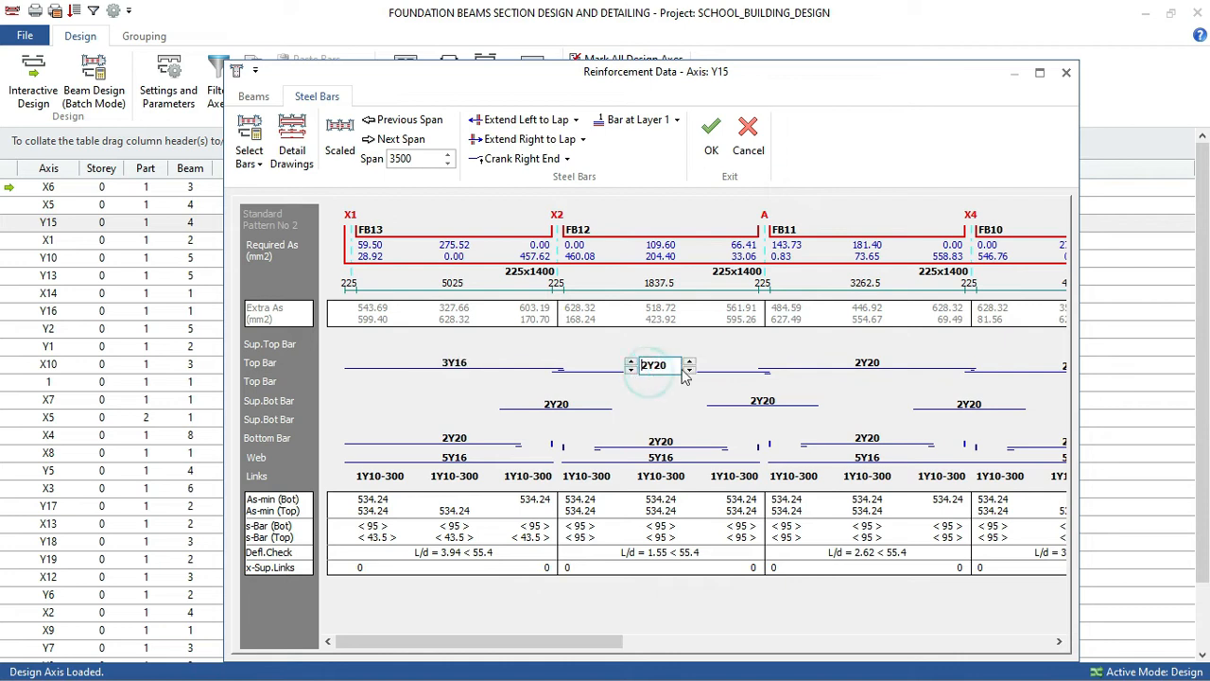
click(630, 368)
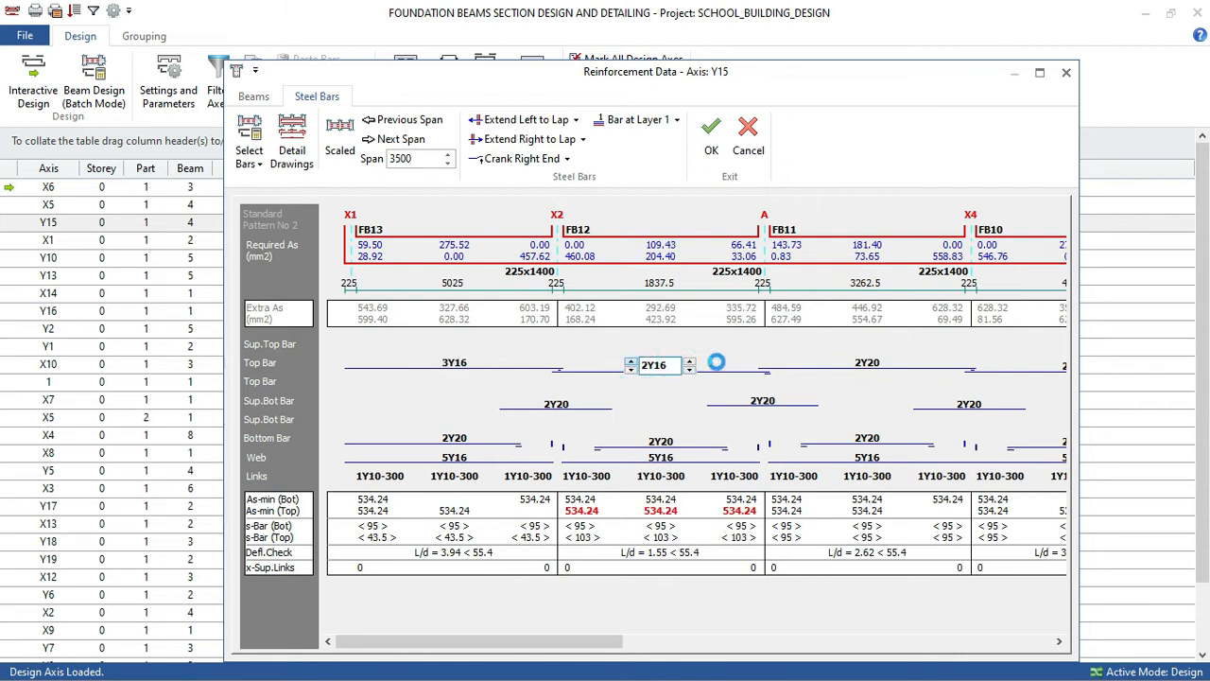
click(892, 372)
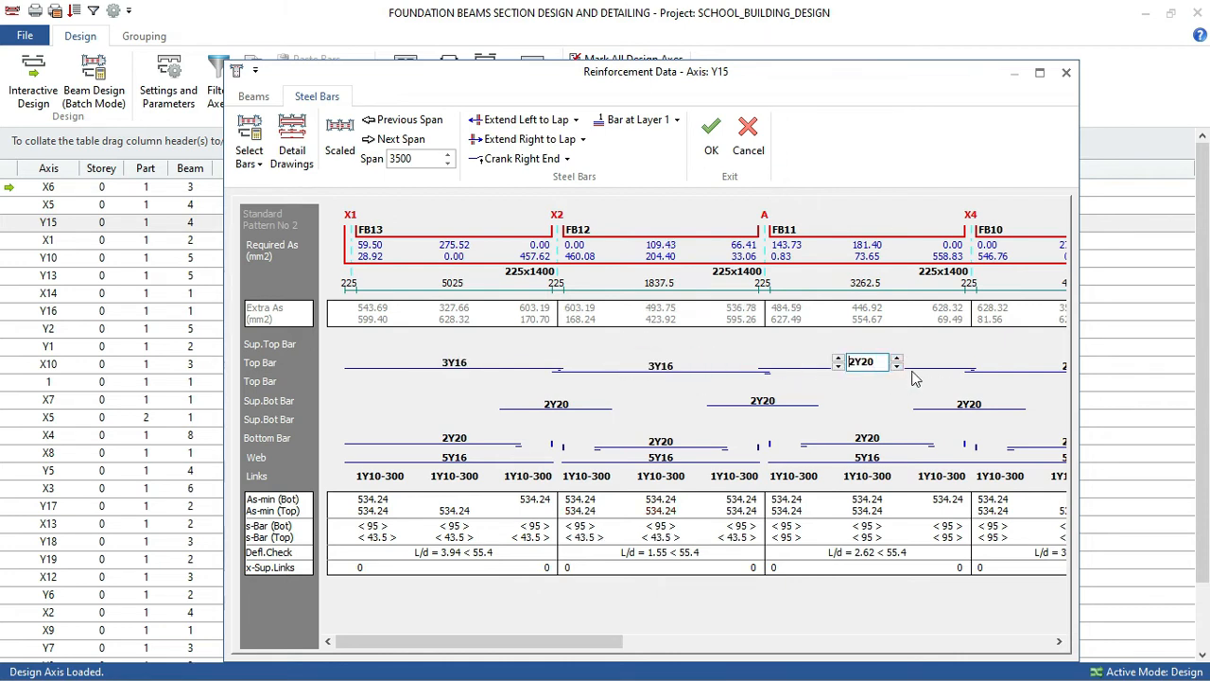
click(894, 368)
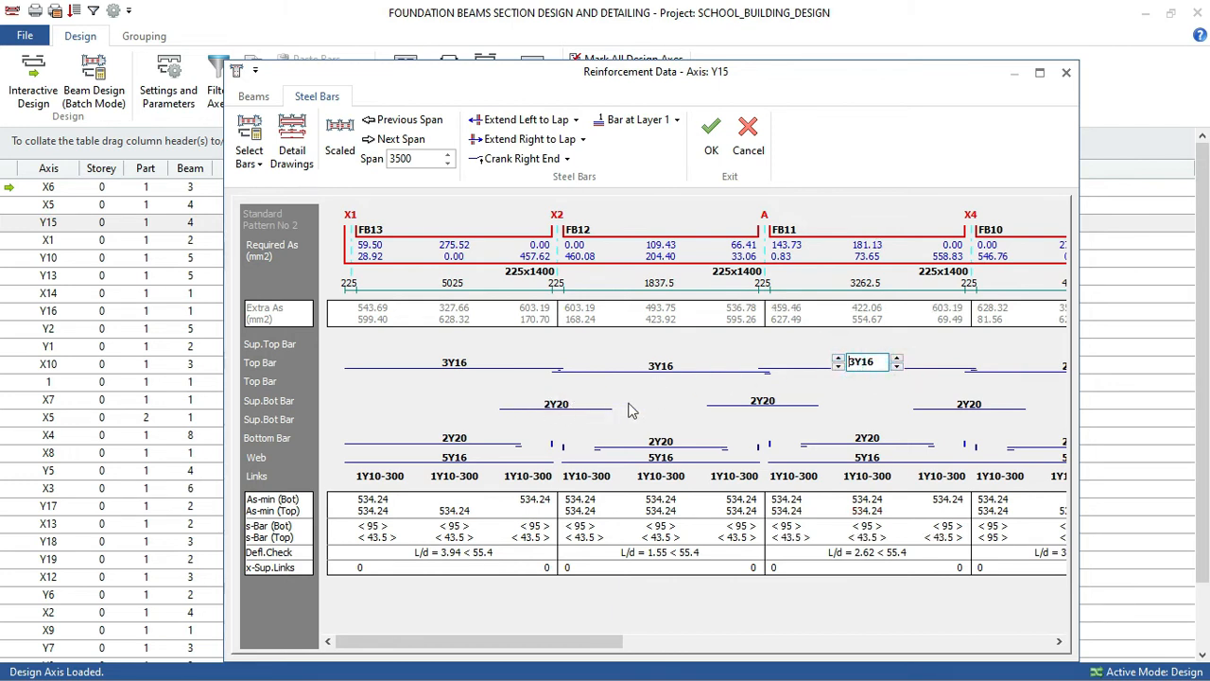
Remove the bottom support bars at A and X2 by reducing their quantity to zero.
click(782, 411)
click(735, 409)
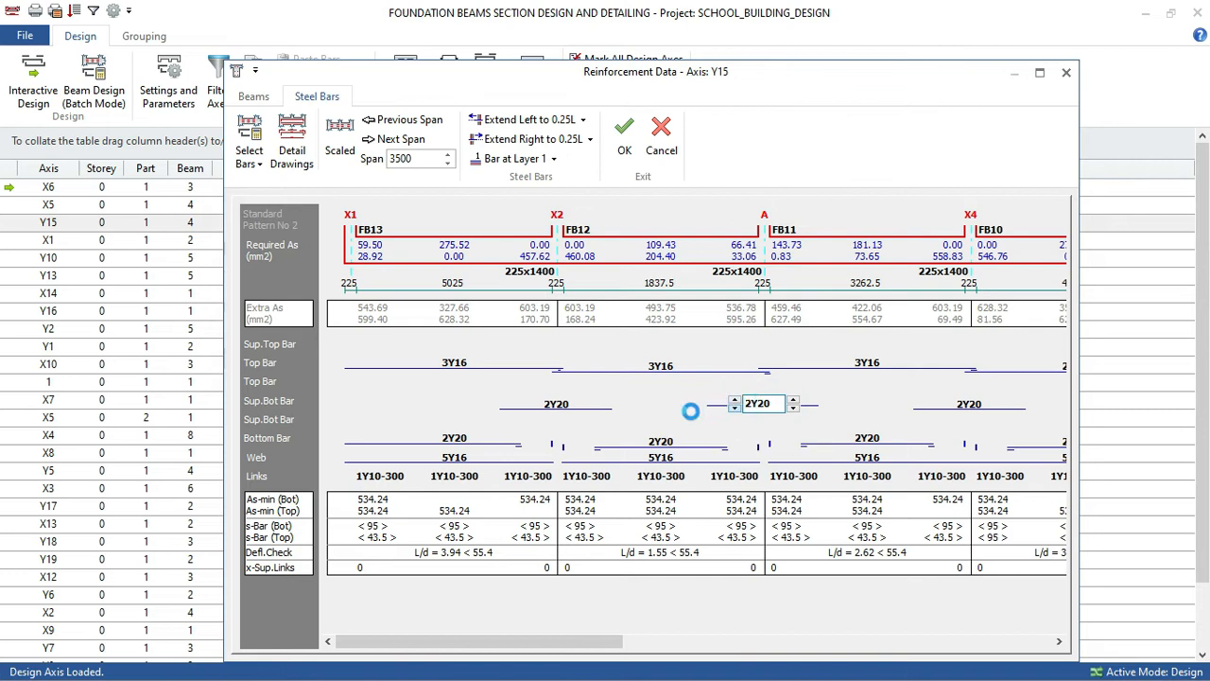
click(735, 408)
click(556, 403)
click(529, 404)
click(529, 405)
click(529, 404)
Extend beam FB13's bottom bars to lap at the right end and set them to 3Y16.
click(463, 433)
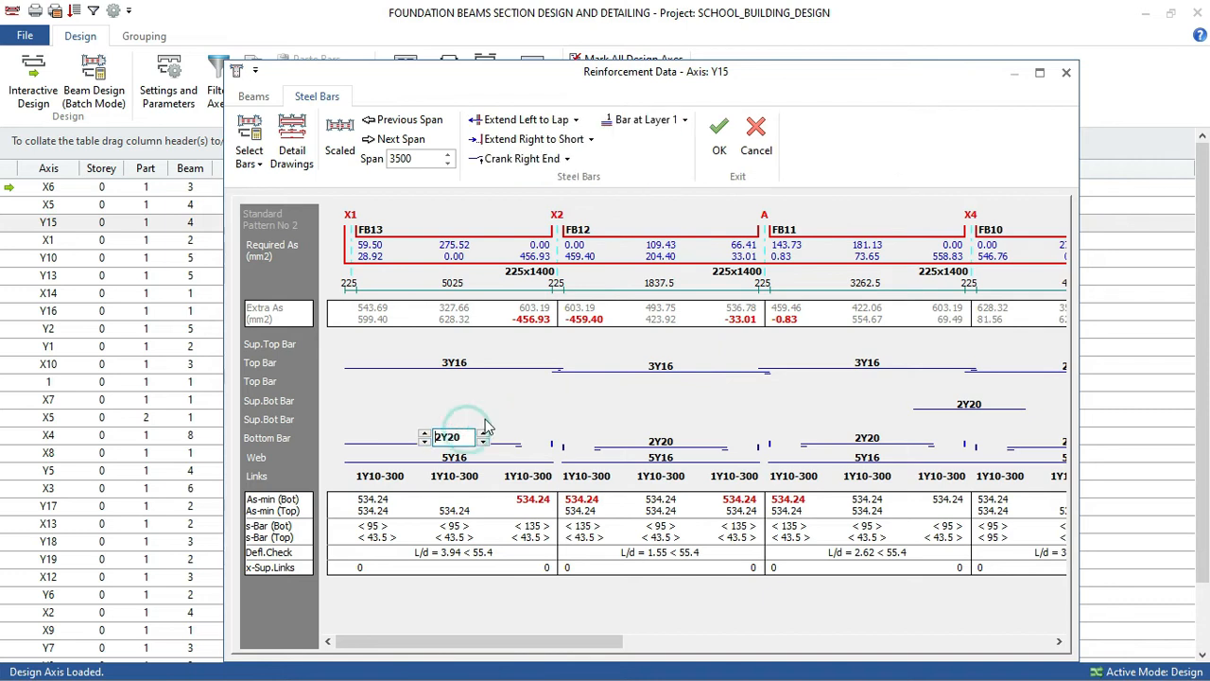
click(589, 140)
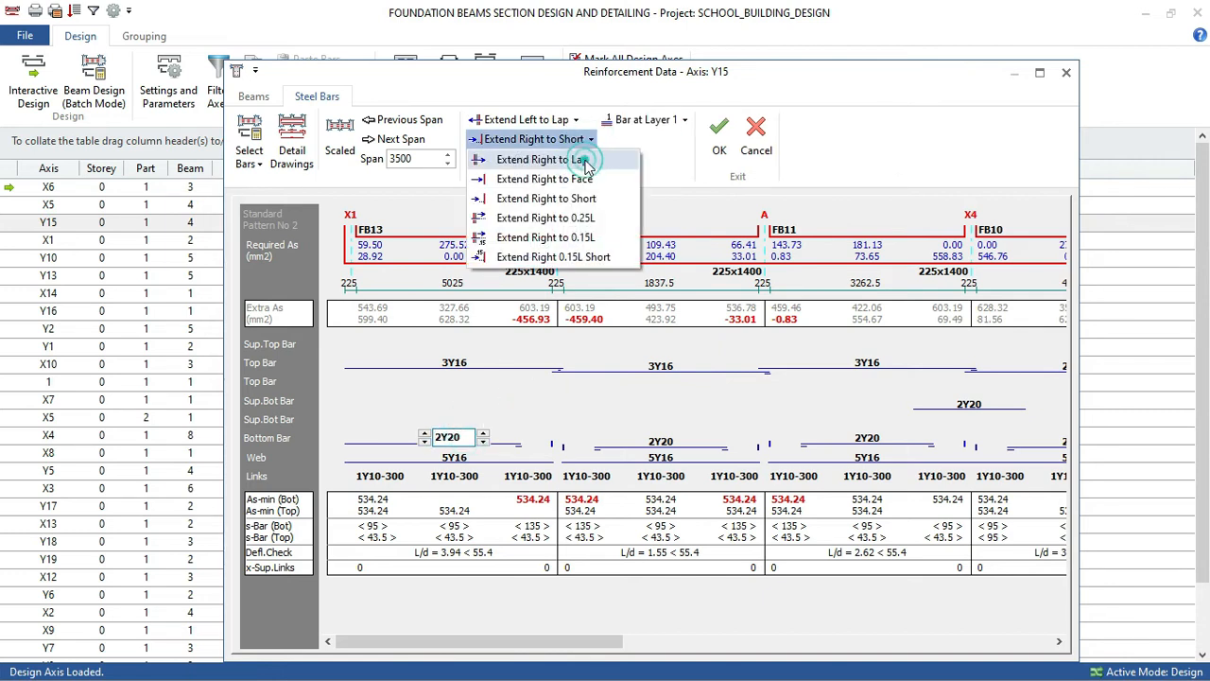
click(586, 163)
click(483, 442)
click(424, 433)
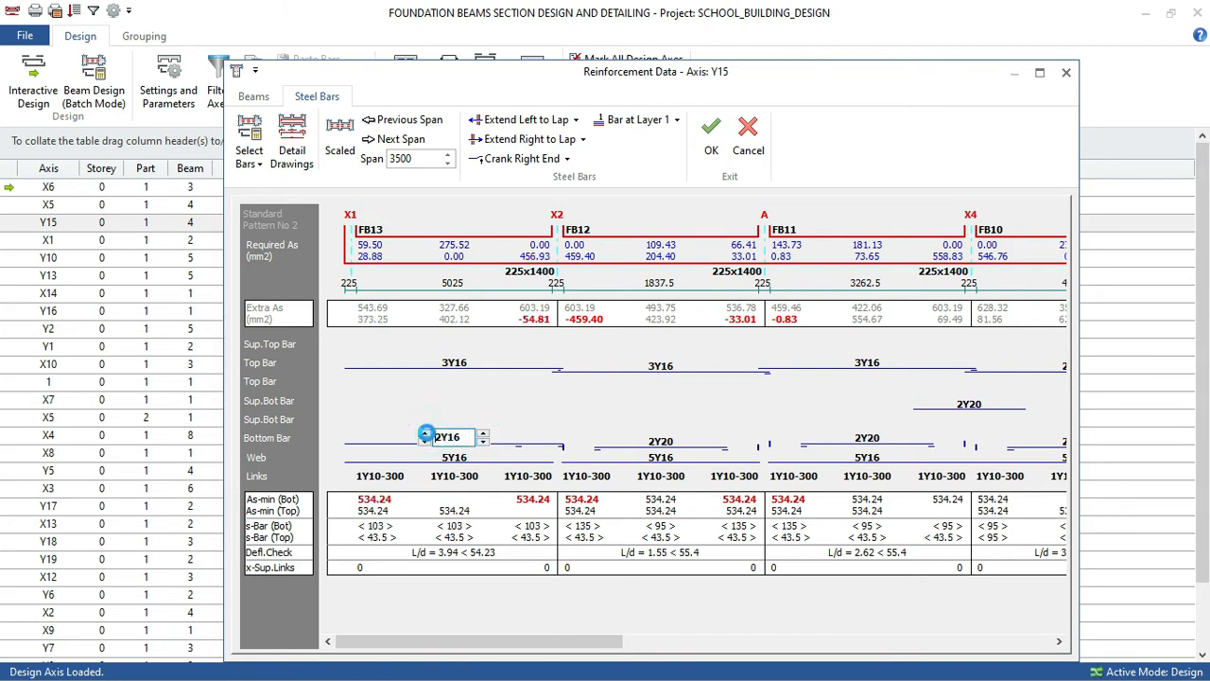
Extend beam FB12's bottom bars to lap at both ends and set them to 3Y16.
click(656, 444)
click(588, 140)
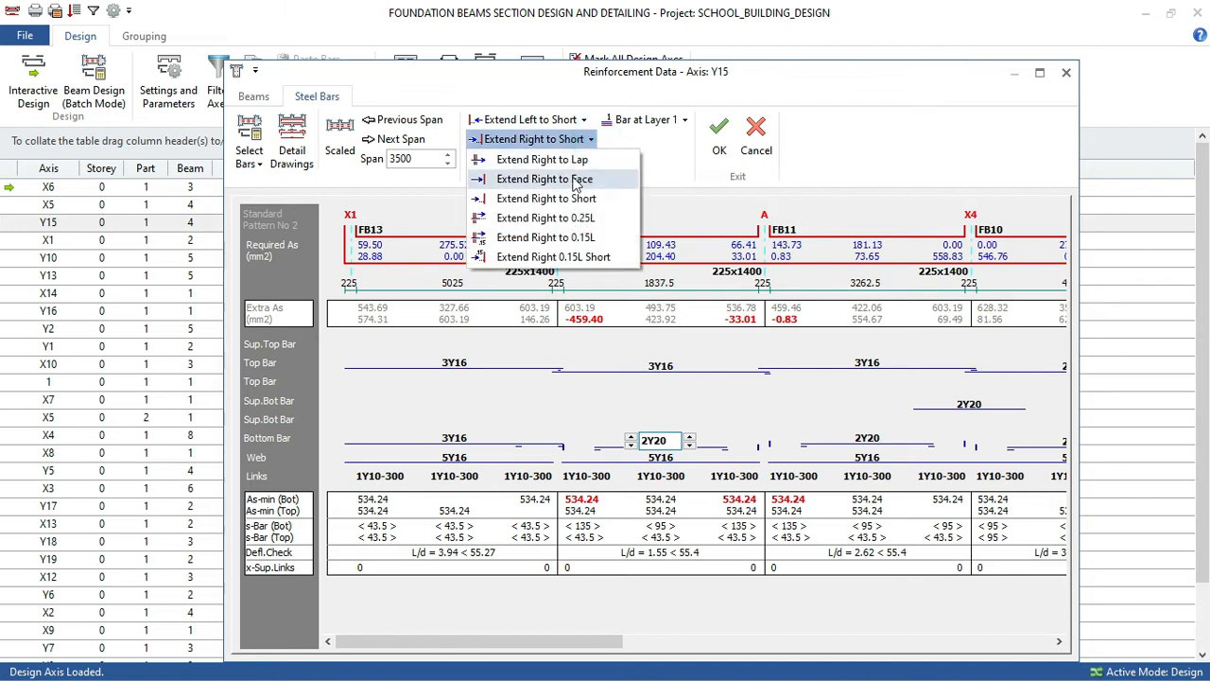
click(542, 159)
click(584, 120)
click(585, 120)
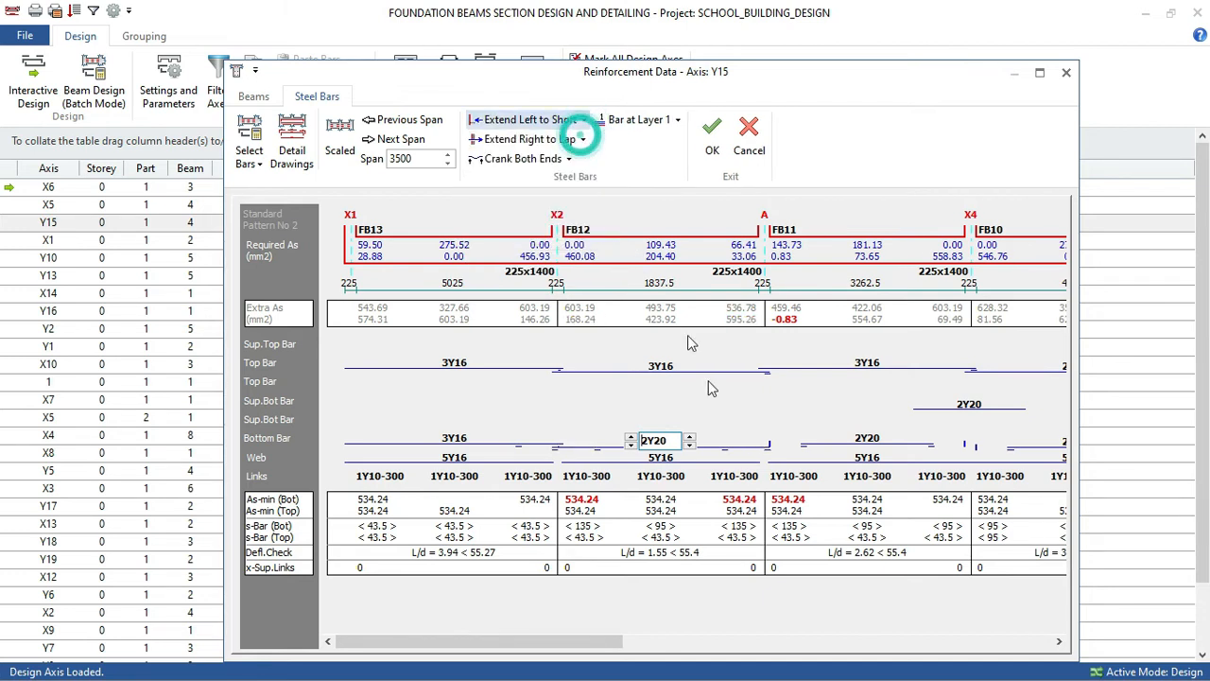
click(692, 445)
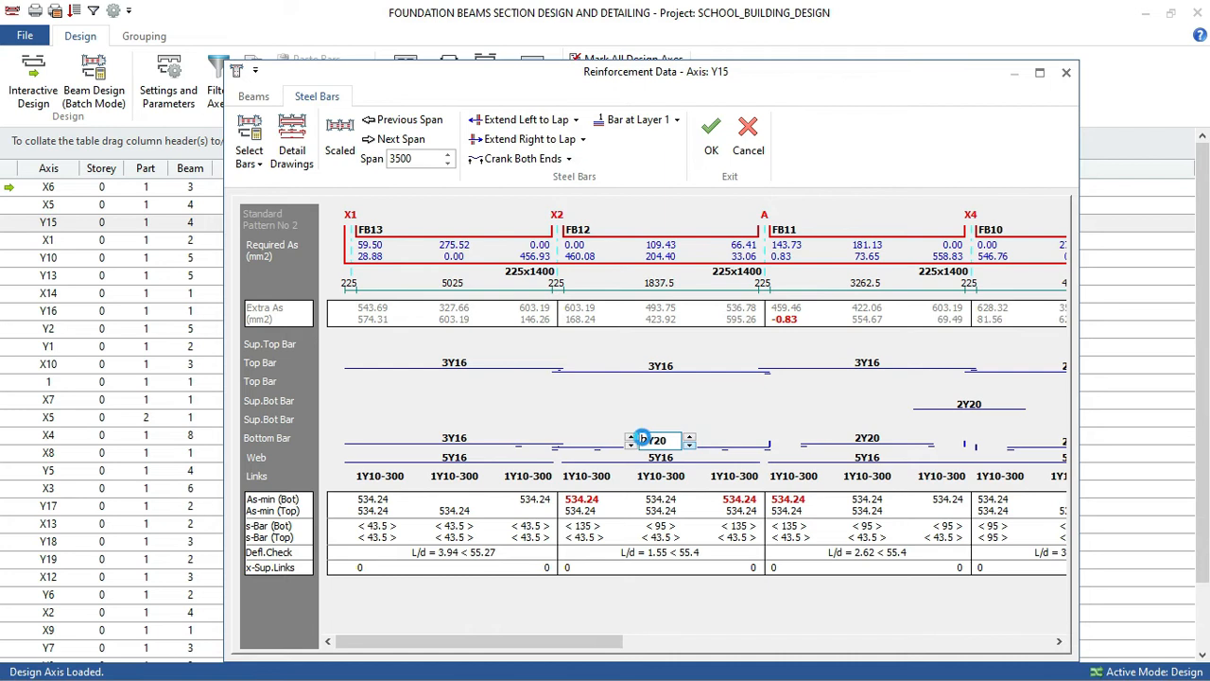
click(628, 436)
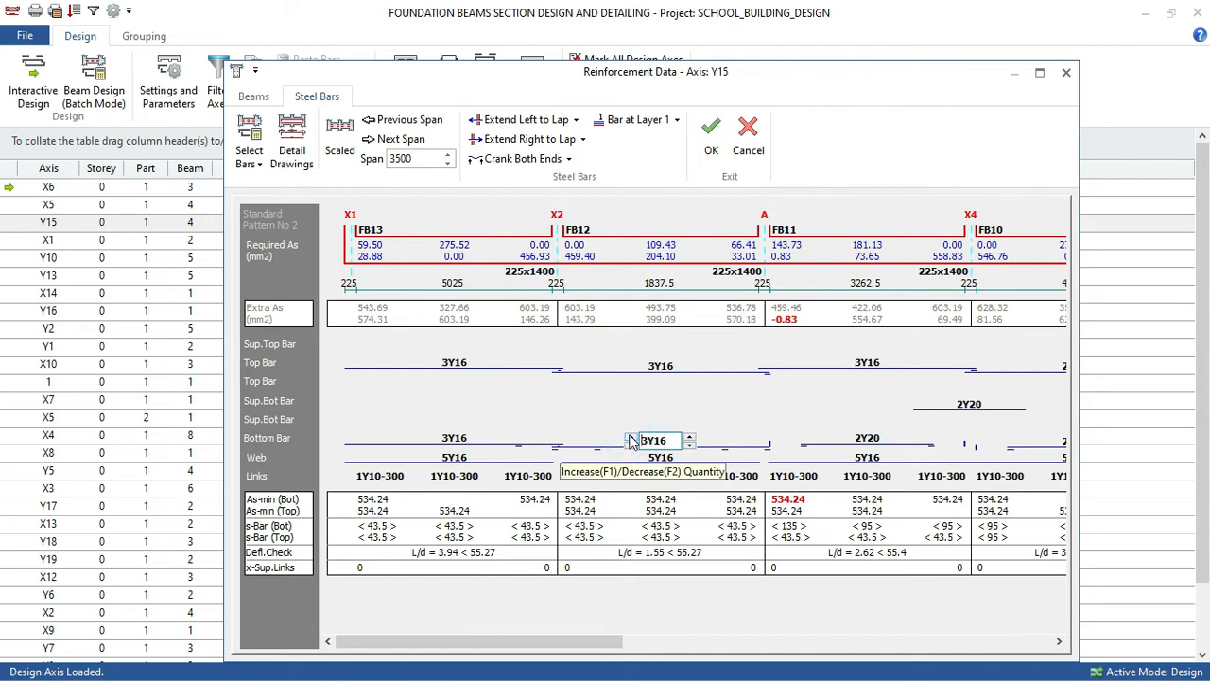
Extend beam FB11's bottom bars to lap at both ends and set them to 3Y16.
click(870, 442)
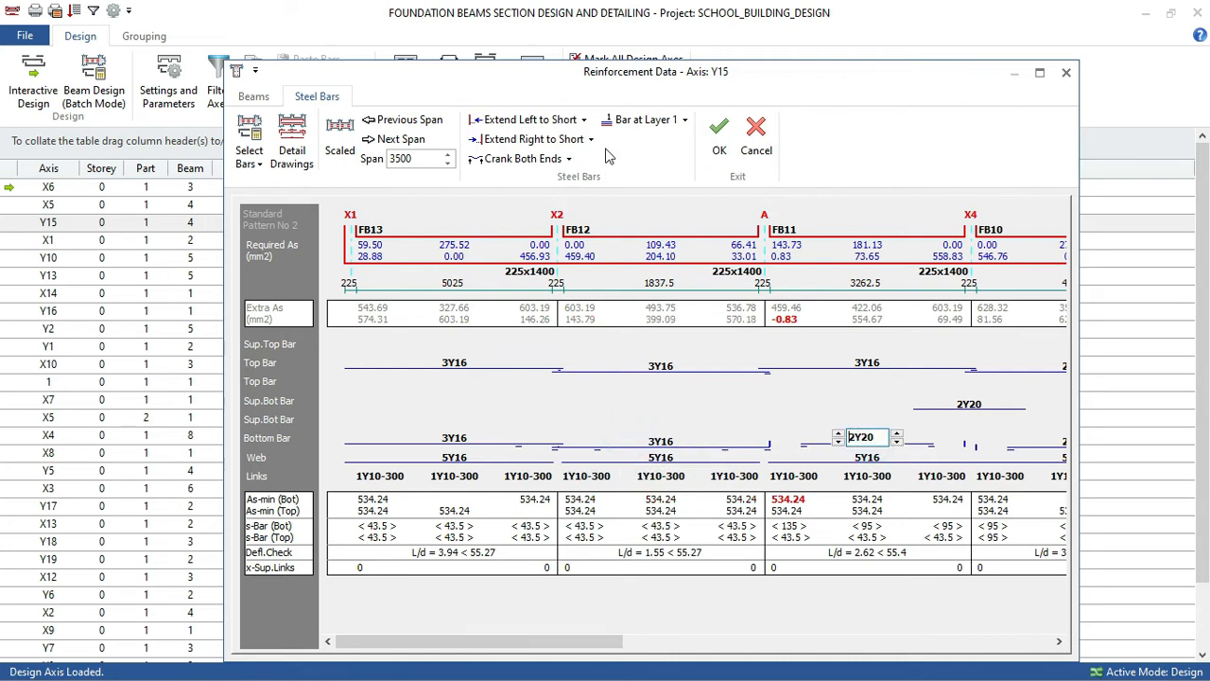
click(592, 141)
click(576, 163)
click(583, 120)
click(539, 139)
click(897, 441)
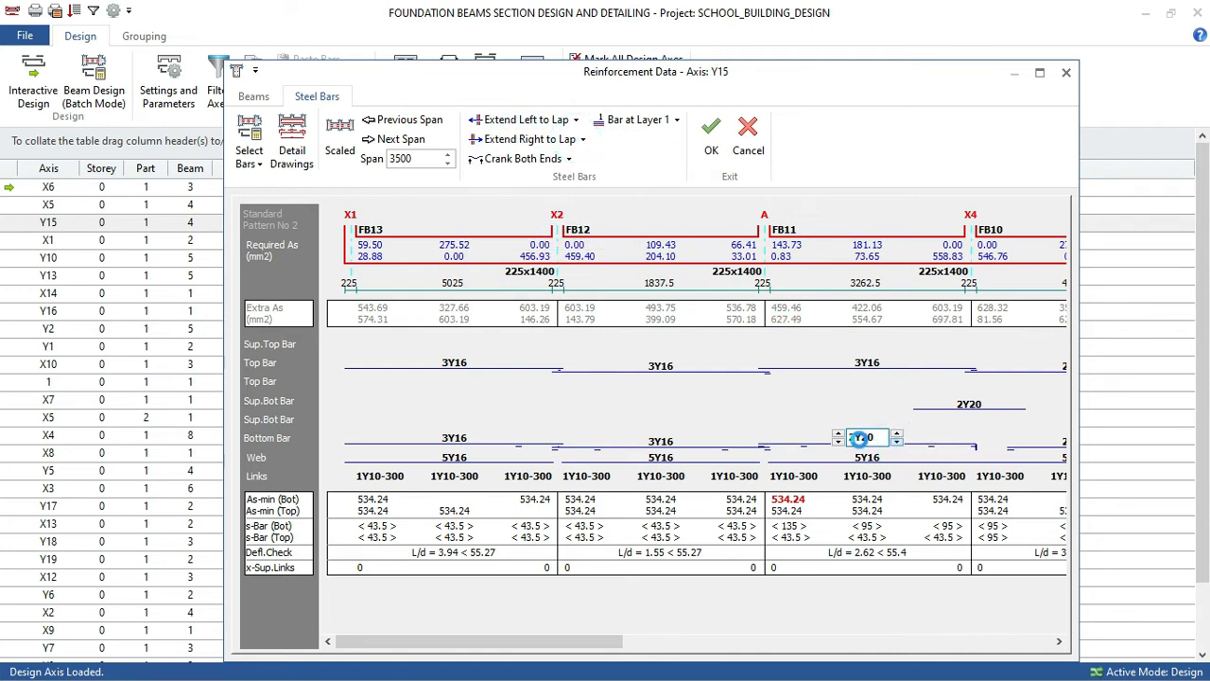
click(838, 437)
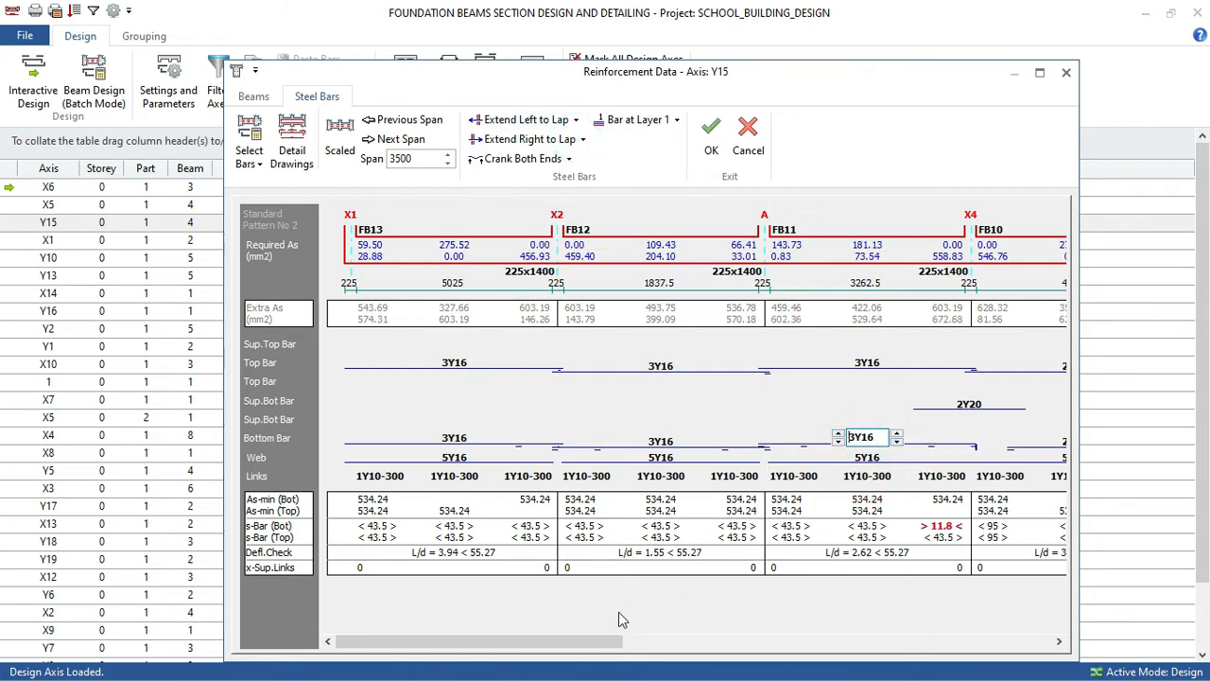
Reduce the bottom support bars at X4 to zero and set beam FB10's top bars to 3Y16.
drag(553, 641, 988, 648)
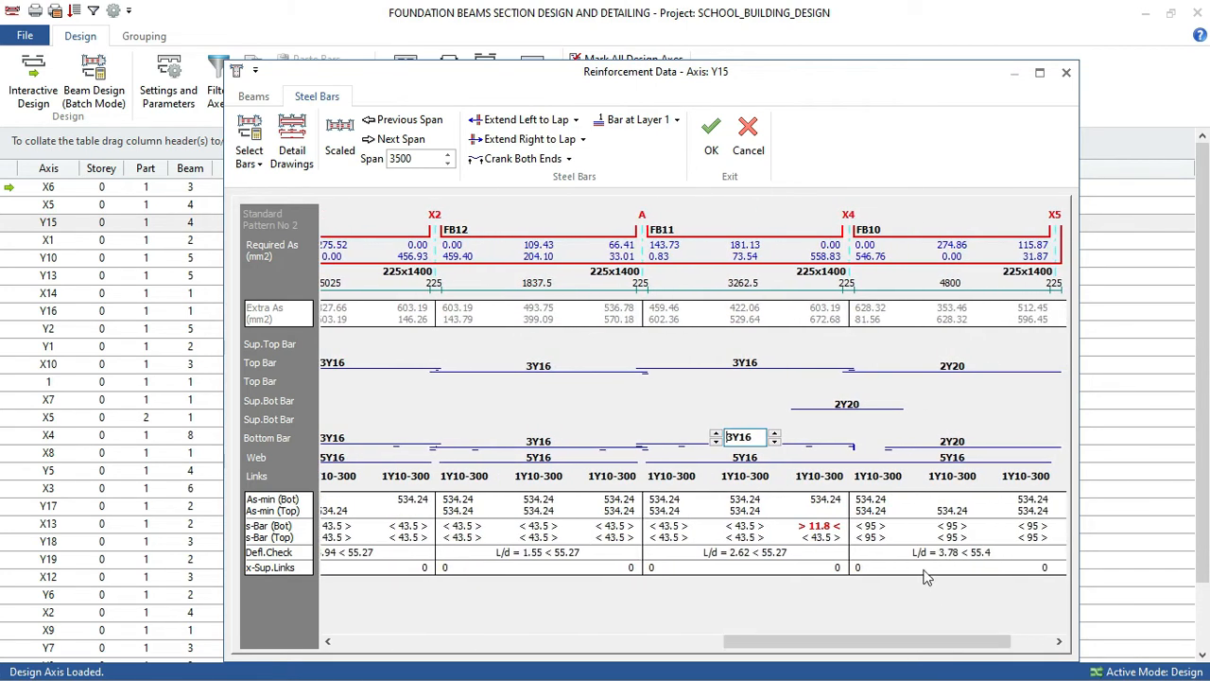
click(839, 399)
click(818, 405)
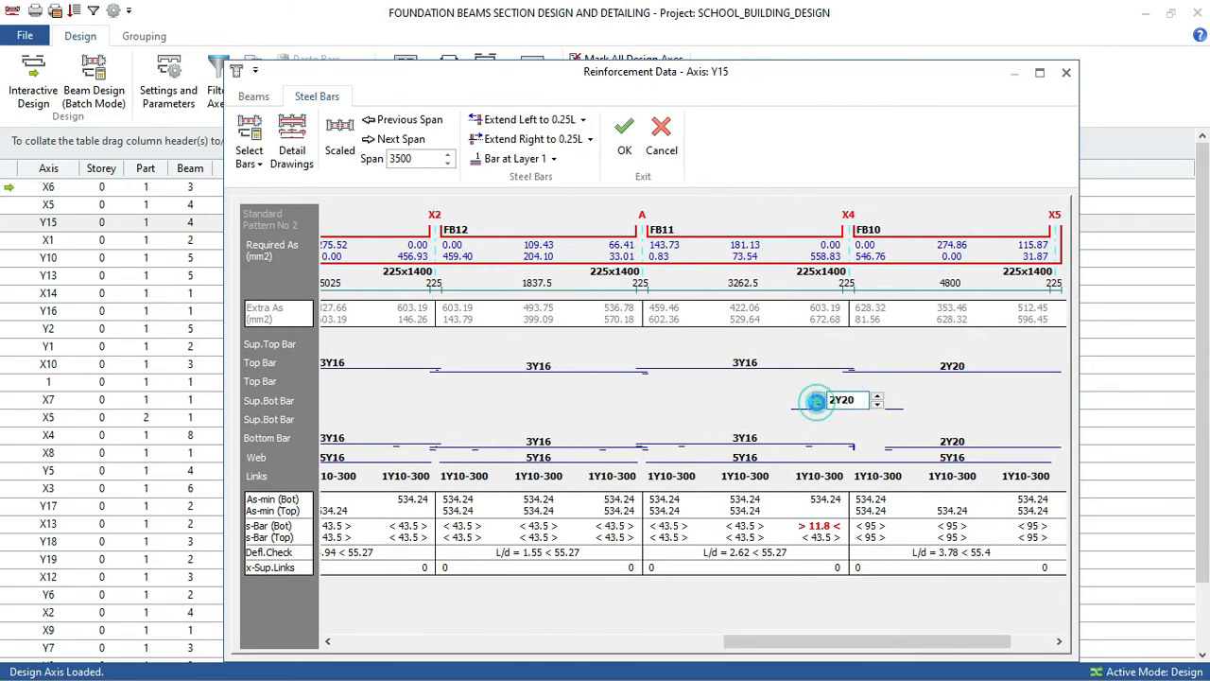
click(945, 368)
click(979, 369)
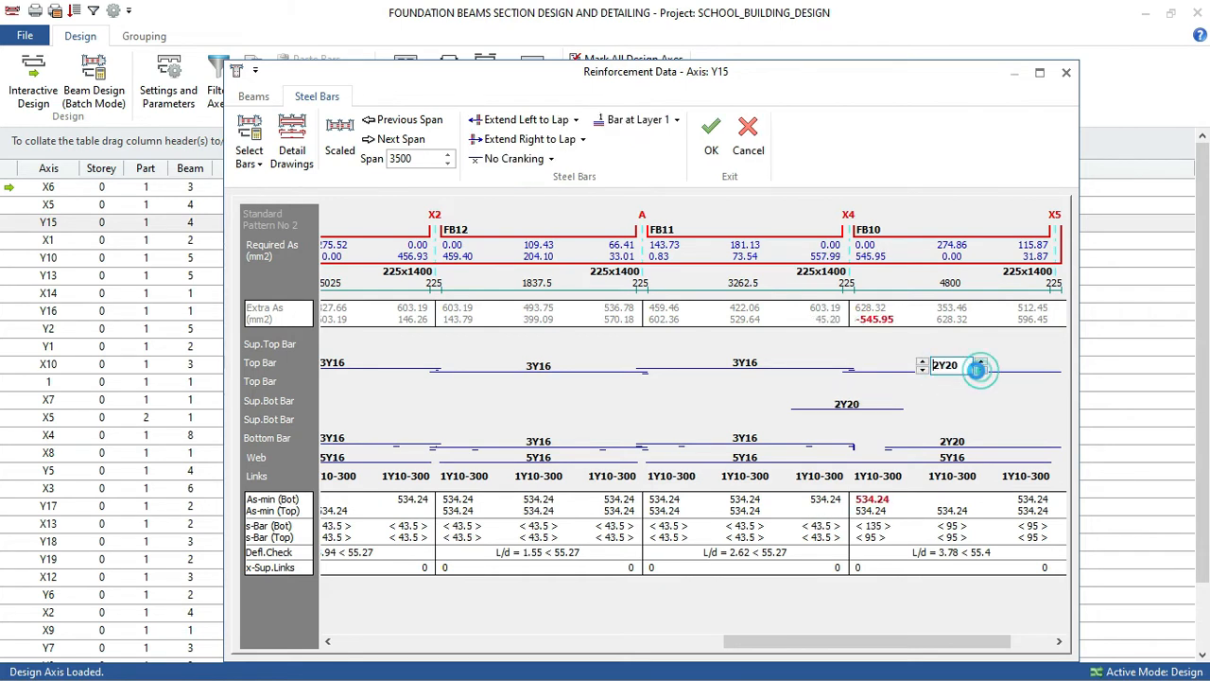
click(923, 366)
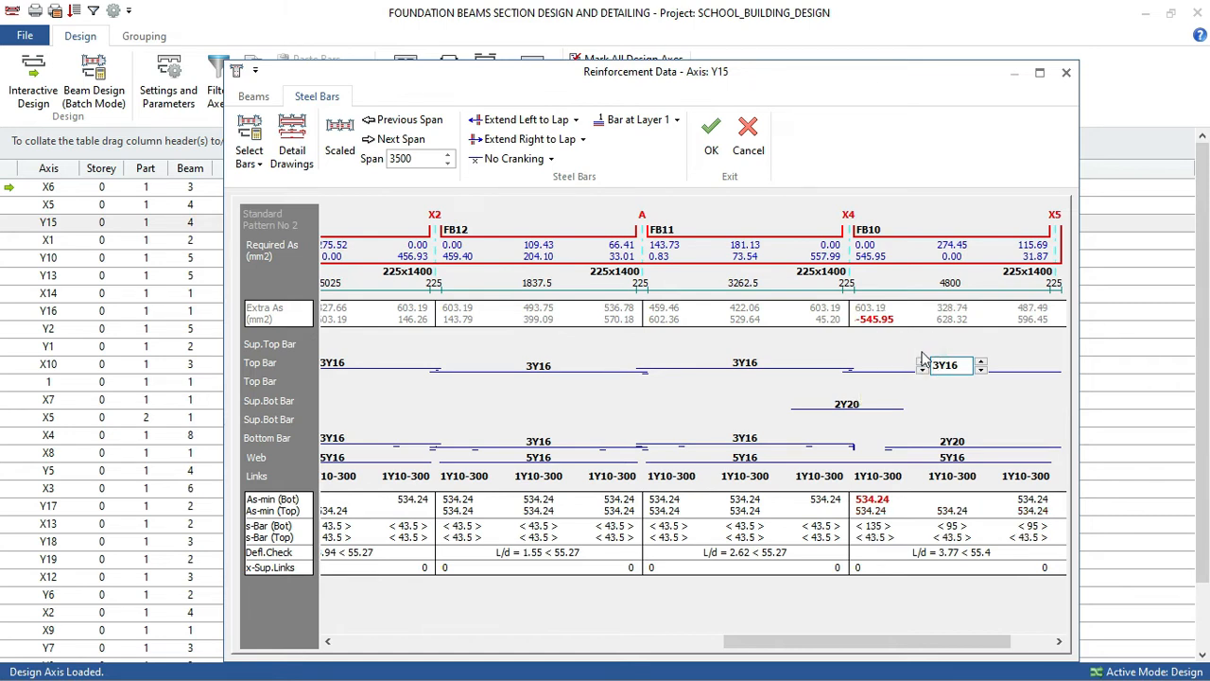
click(922, 364)
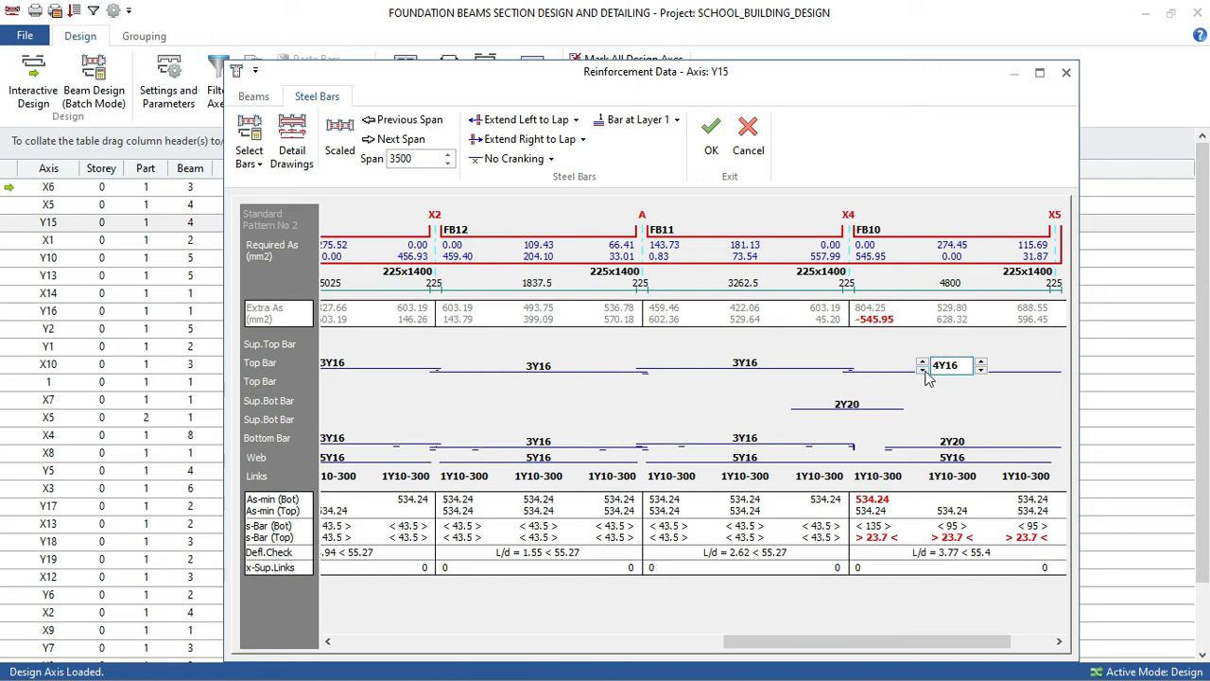
click(921, 369)
Extend beam FB10's bottom bars to lap at the left end and set them to 3Y16.
click(943, 440)
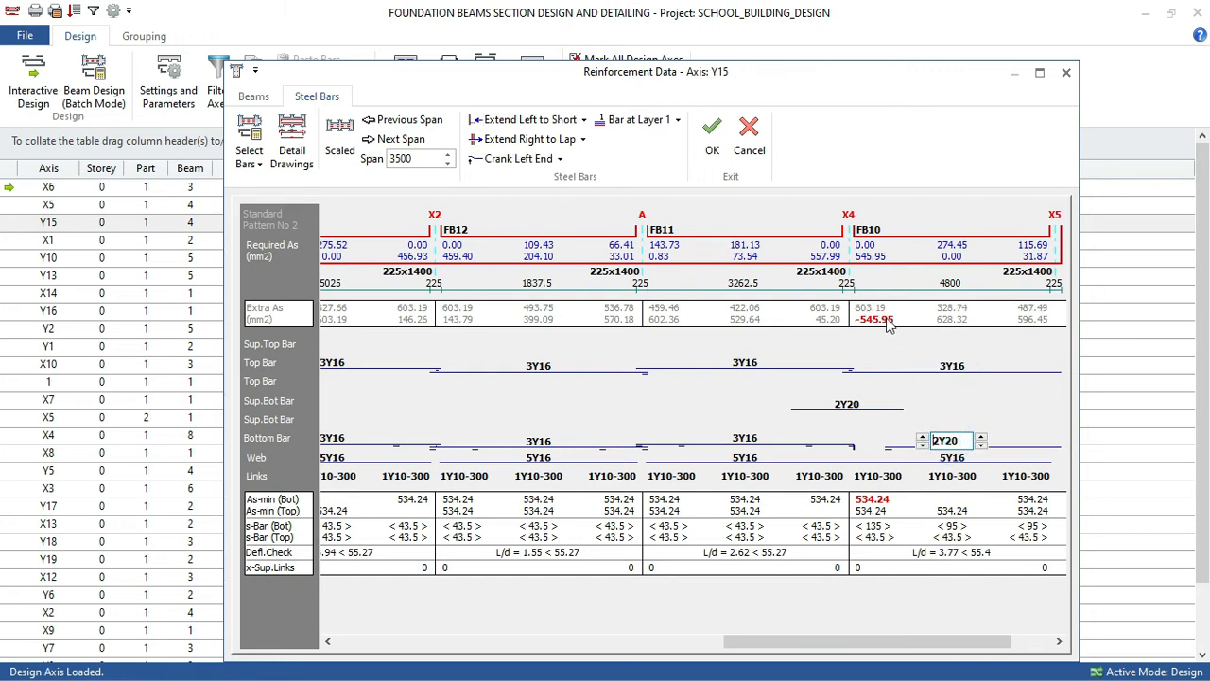
click(585, 120)
click(549, 140)
click(982, 445)
click(922, 439)
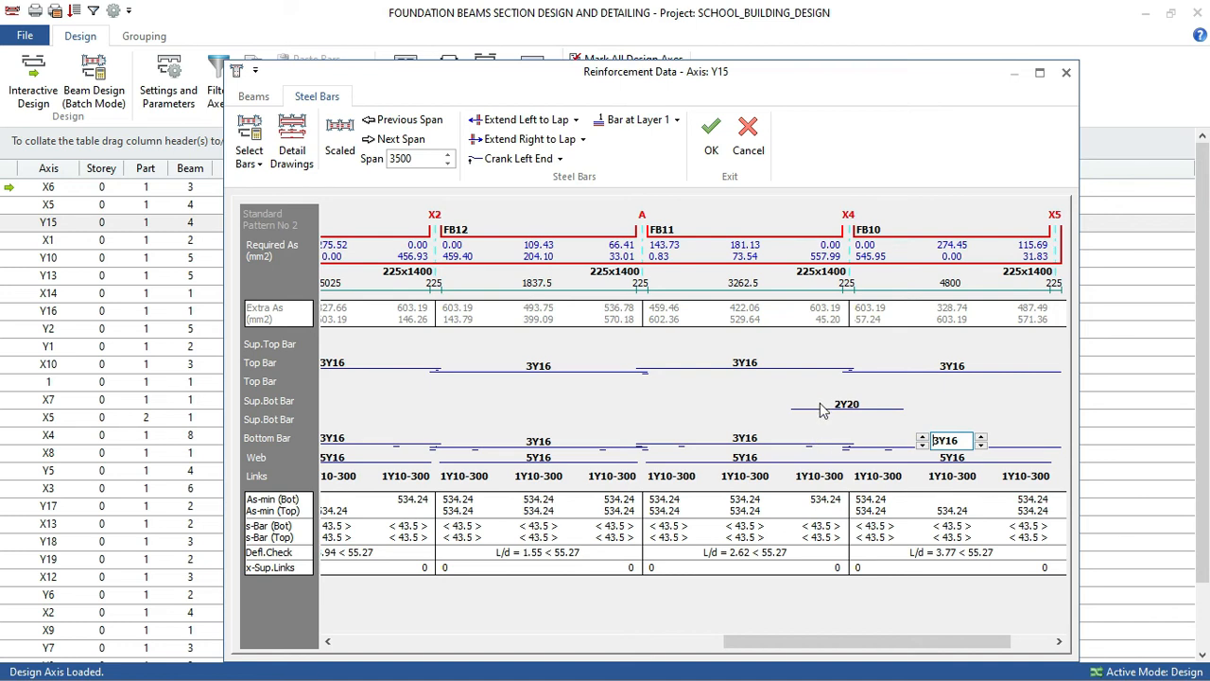
Make sure the bottom support bars at X4 have zero quantity, and accept the revised reinforcement of axis Y15.
click(847, 404)
drag(958, 651, 1002, 648)
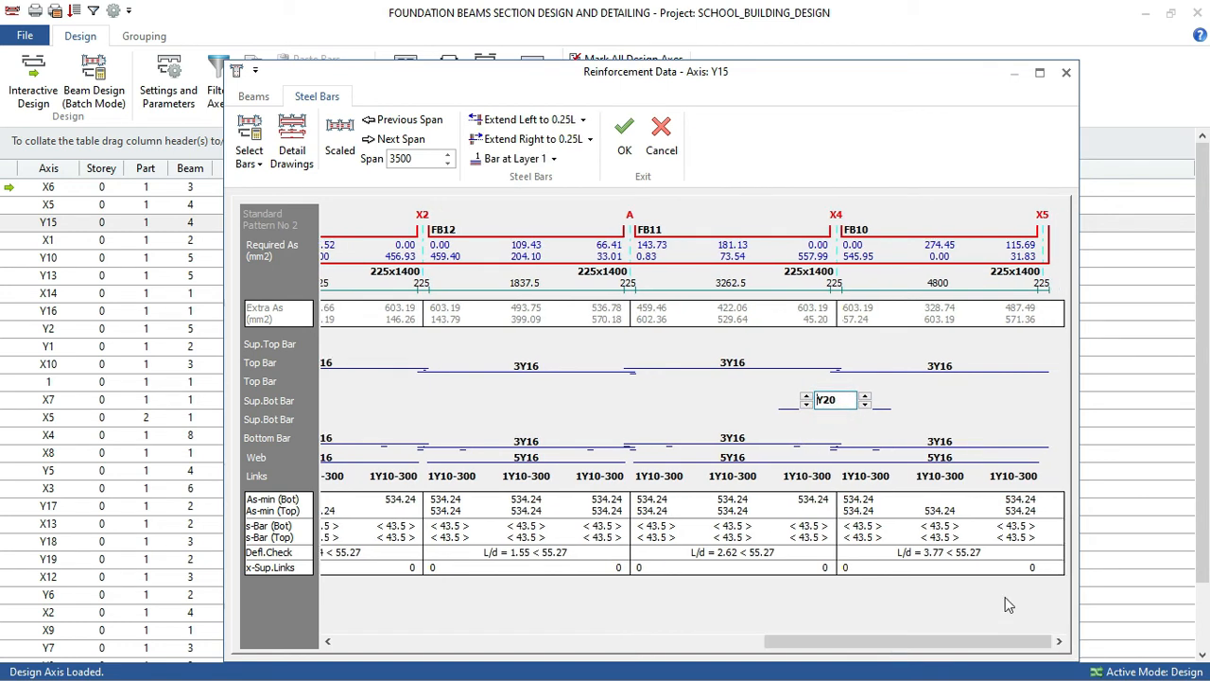
click(805, 405)
click(805, 404)
click(726, 362)
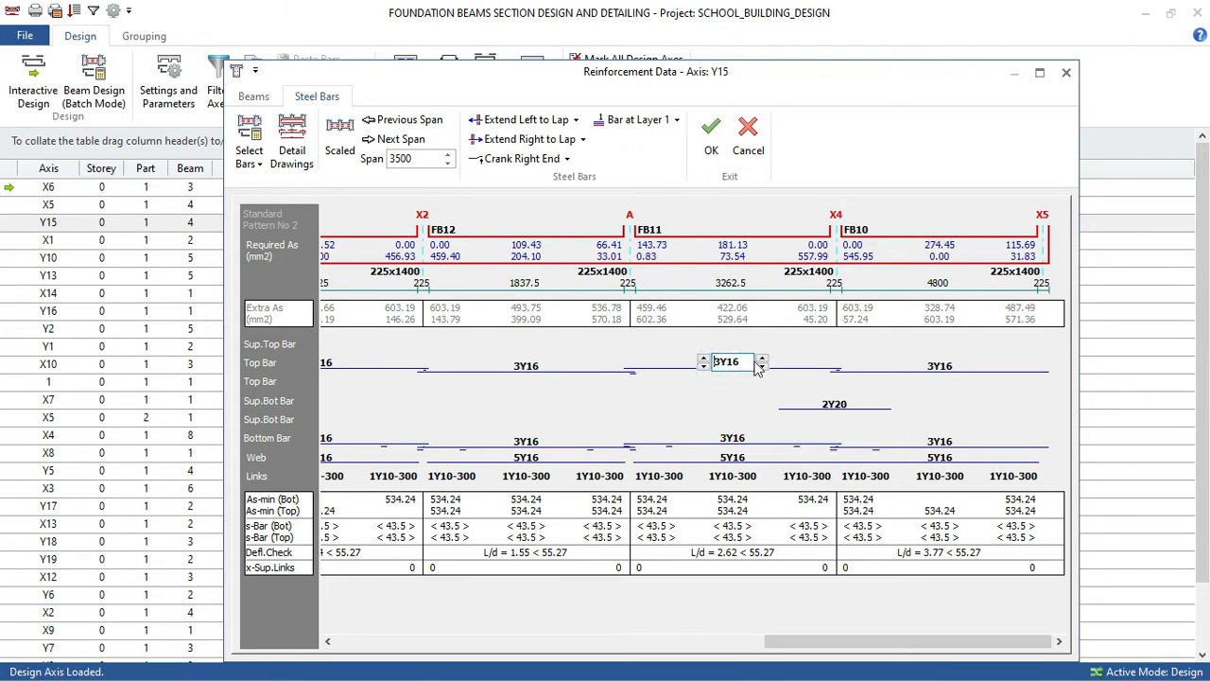
click(711, 151)
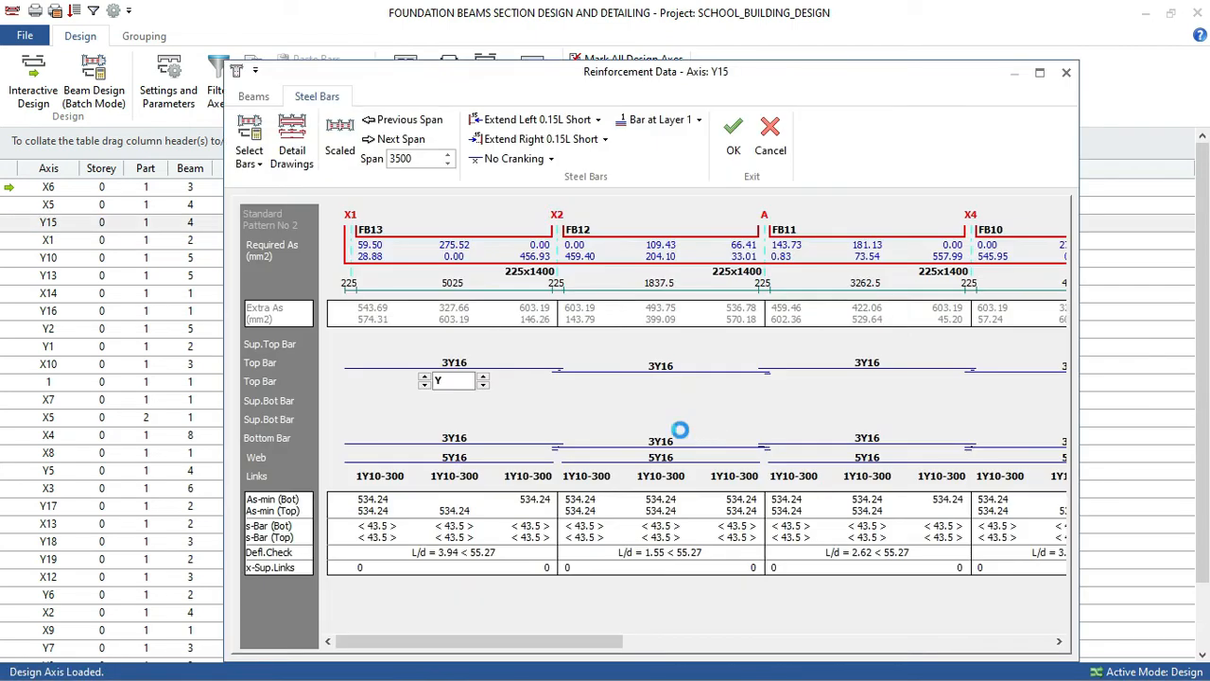
Review the top, bottom and web bars along axis Y15 from FB13 to FB10.
drag(489, 640, 913, 590)
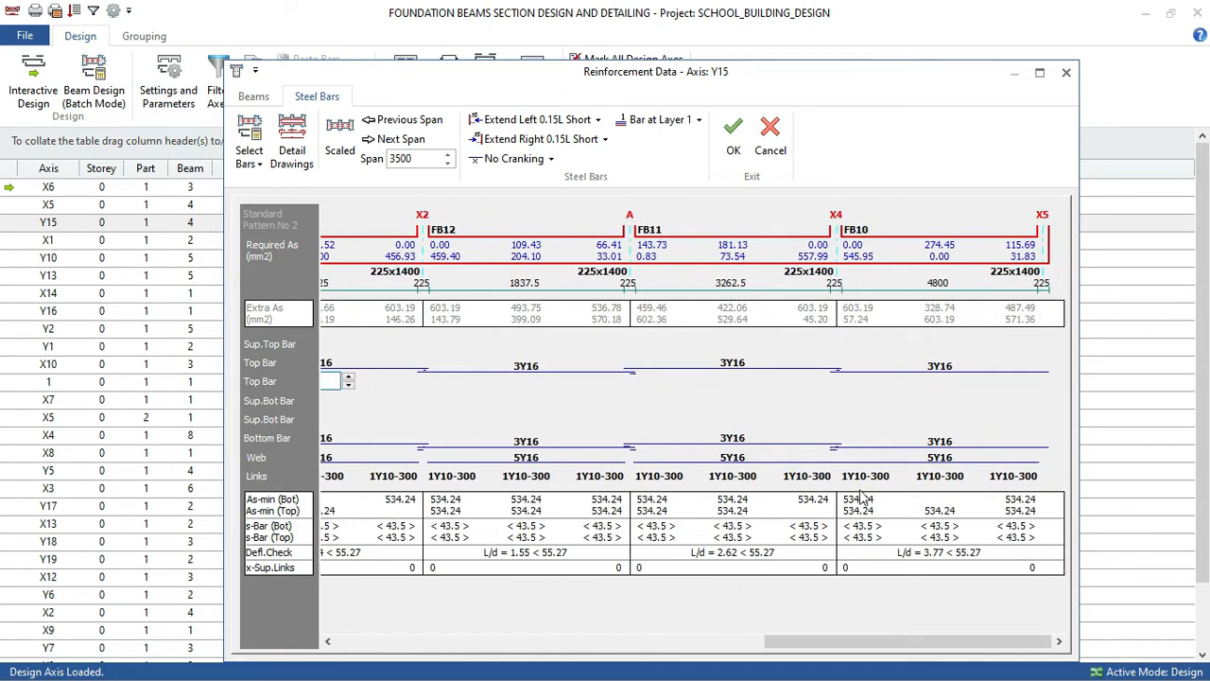
drag(927, 636, 605, 640)
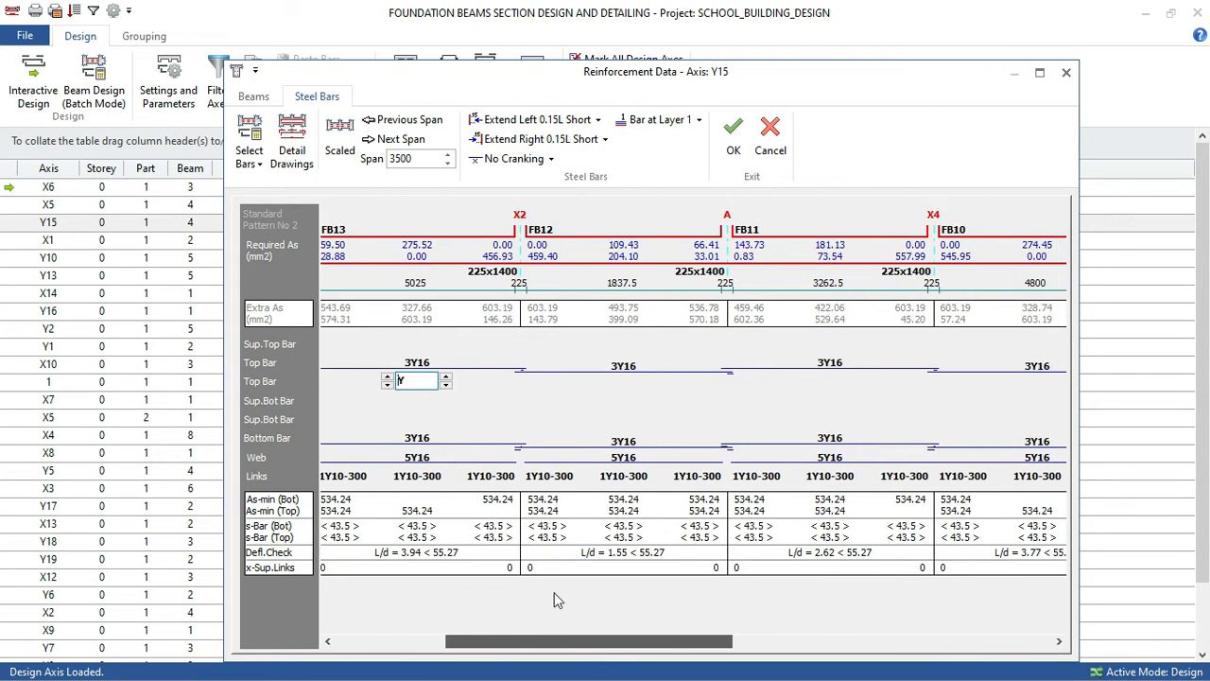
click(421, 363)
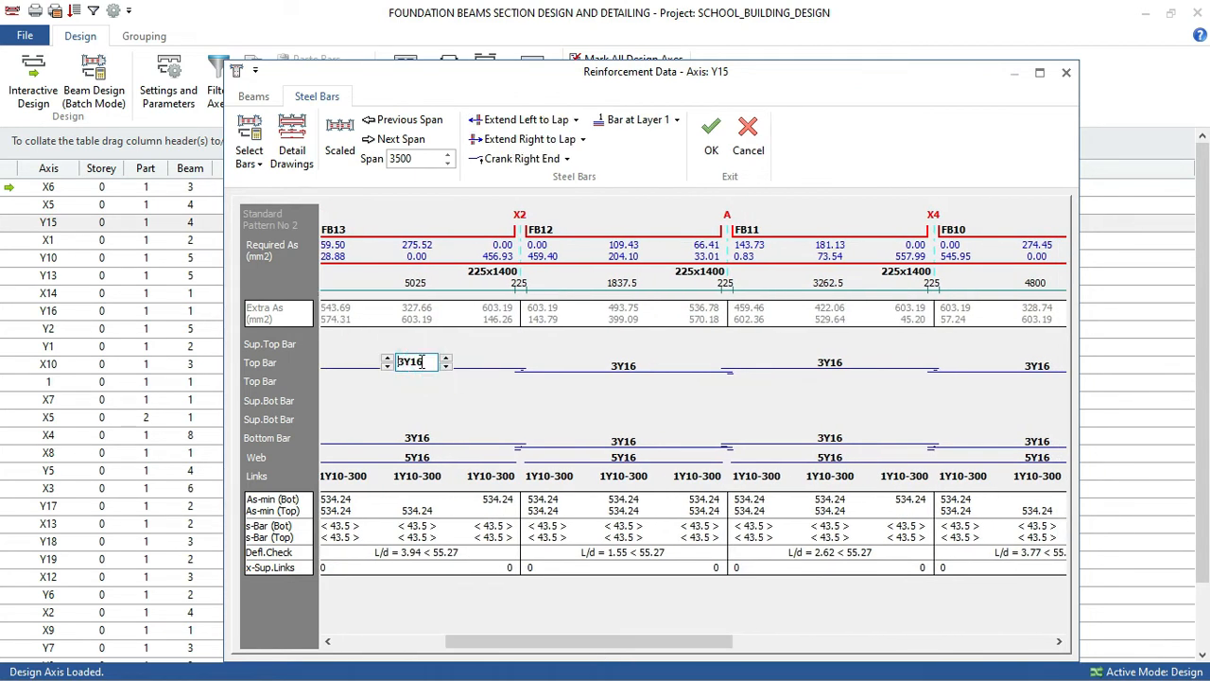
click(409, 443)
click(416, 367)
click(424, 437)
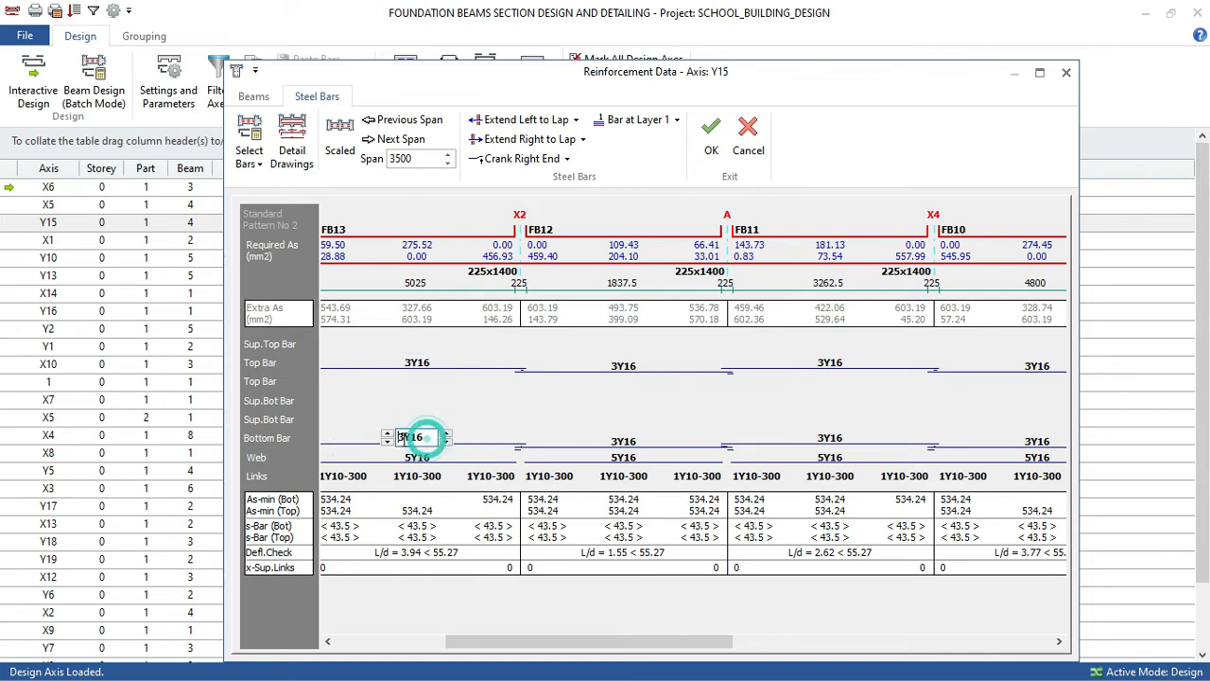
click(419, 363)
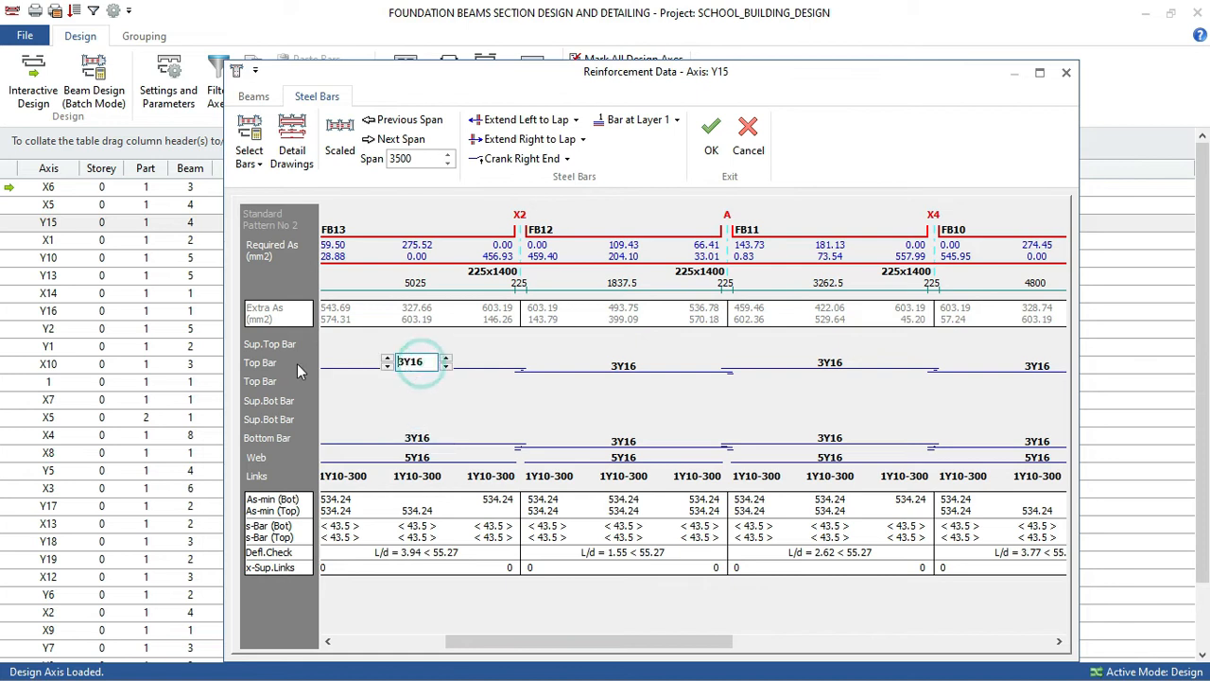
click(416, 438)
click(419, 457)
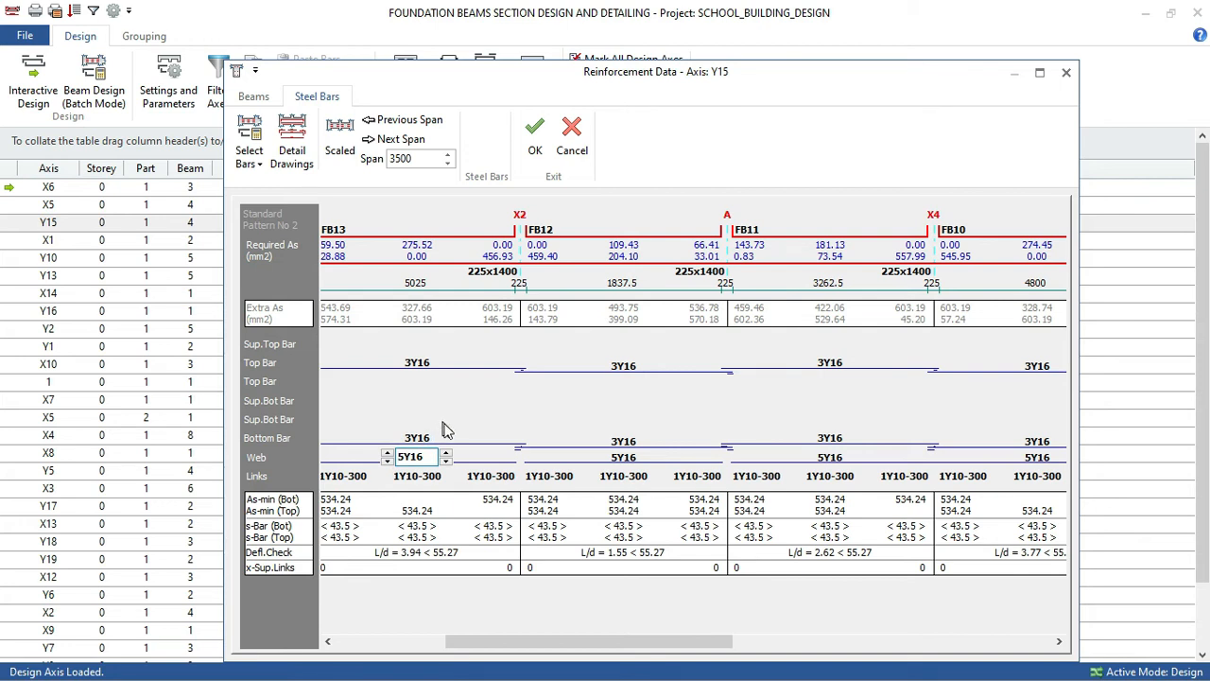
click(417, 363)
click(417, 438)
click(414, 457)
drag(602, 642, 892, 642)
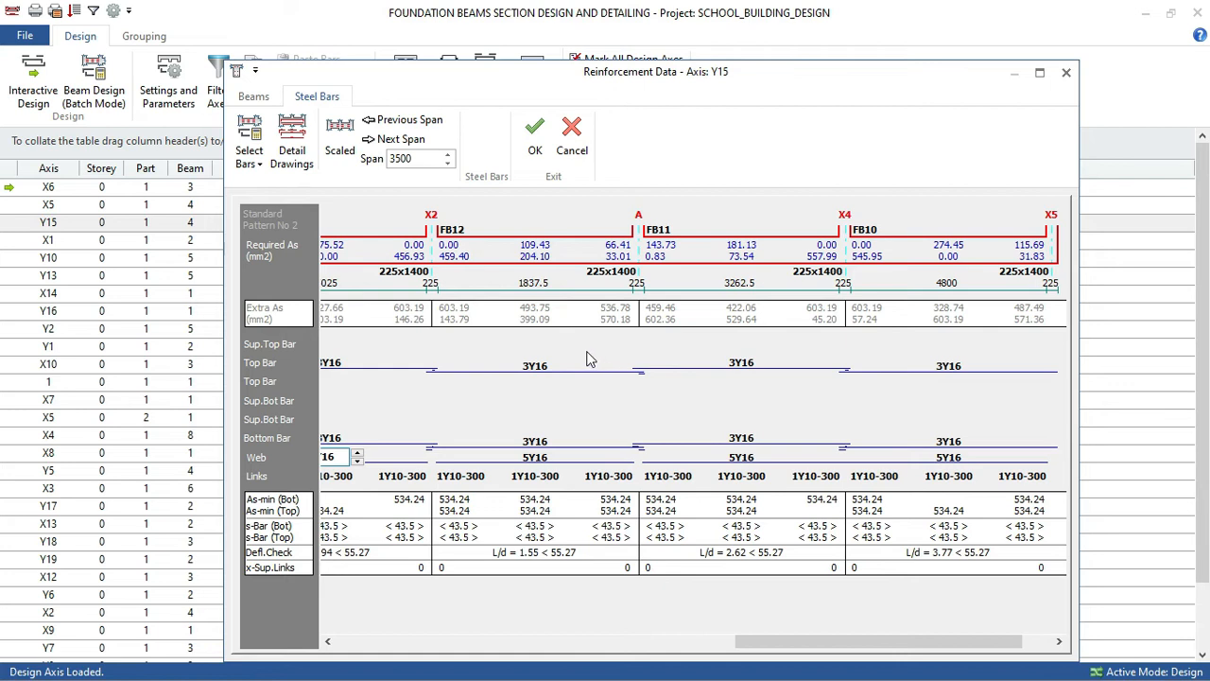
Accept the axis Y15 reinforcement data and open the reinforcement data for axis X1.
click(535, 151)
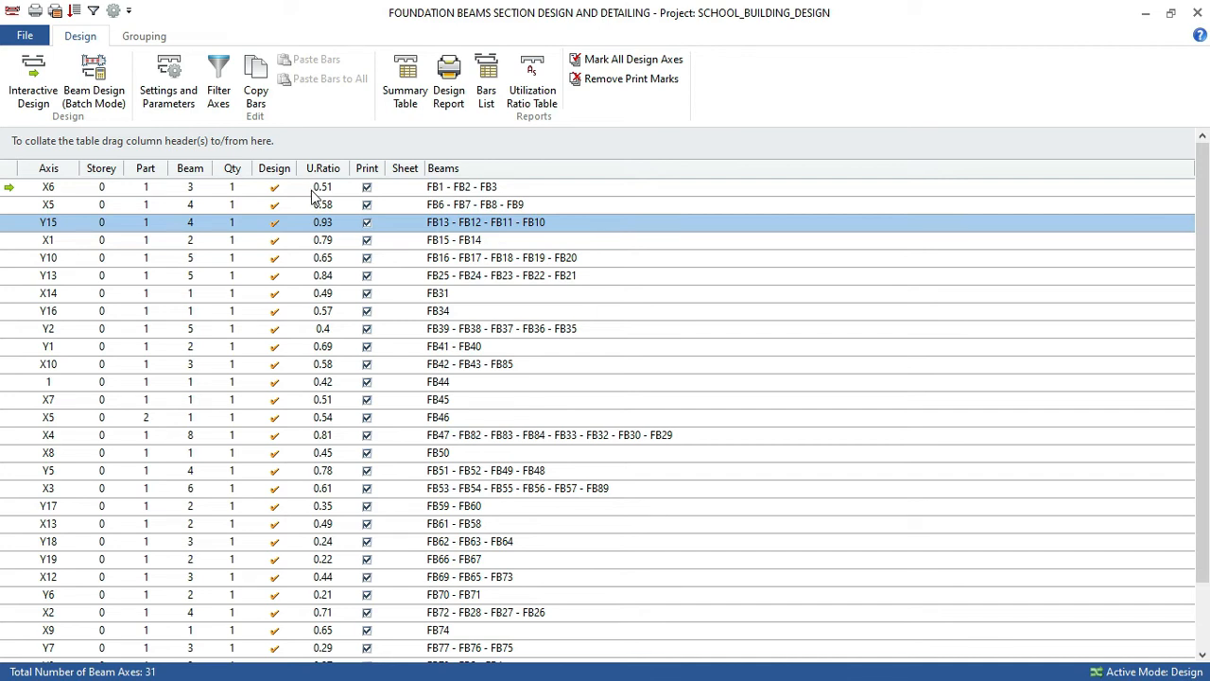
click(323, 242)
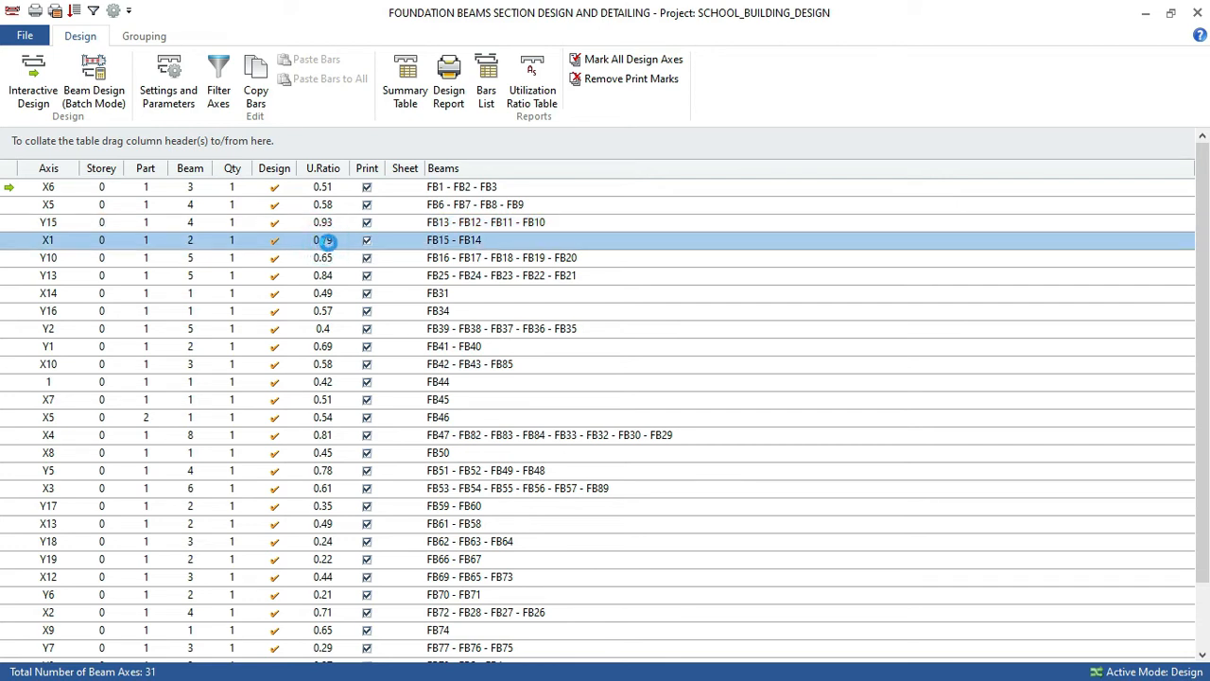
Open the axis X1 reinforcement data and set the top bars of beams FB15 and FB14 to 3Y16.
double_click(324, 242)
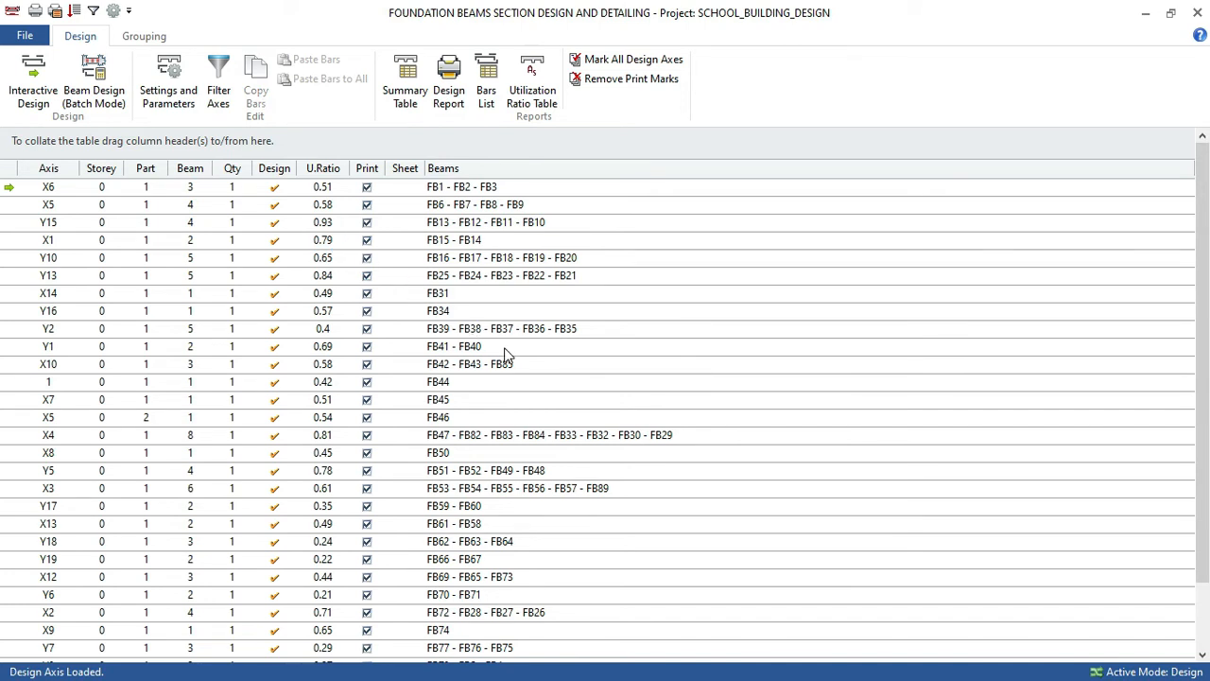
click(456, 361)
click(482, 367)
click(421, 362)
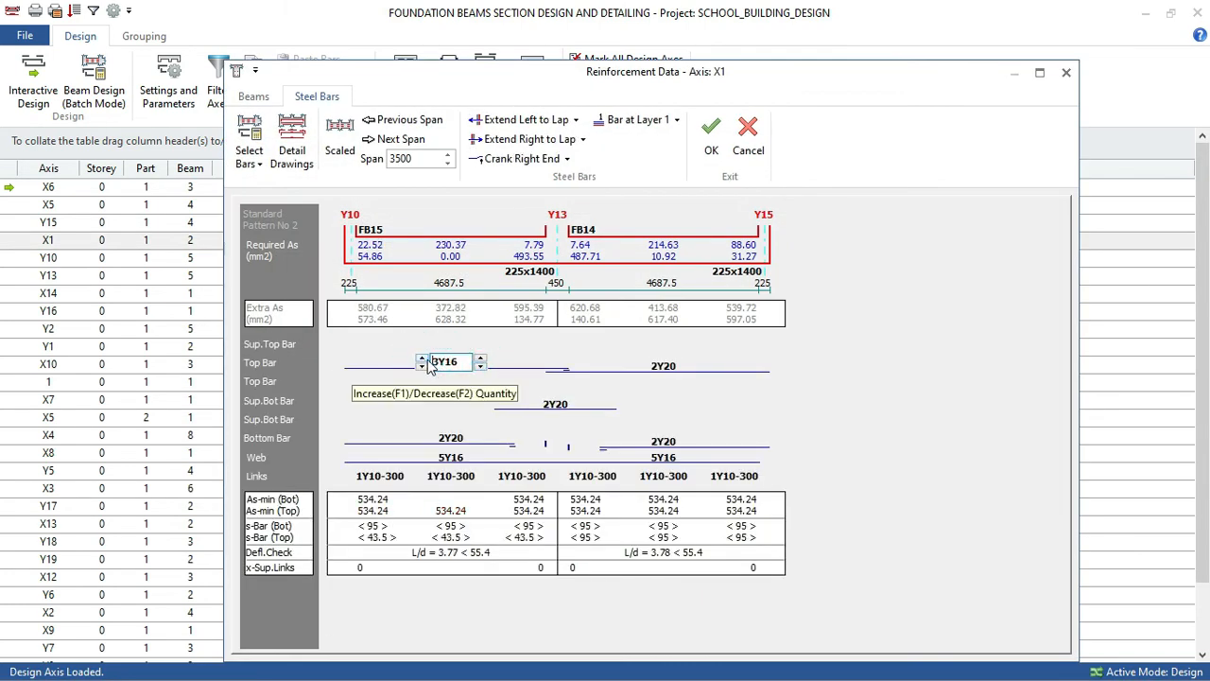
click(651, 368)
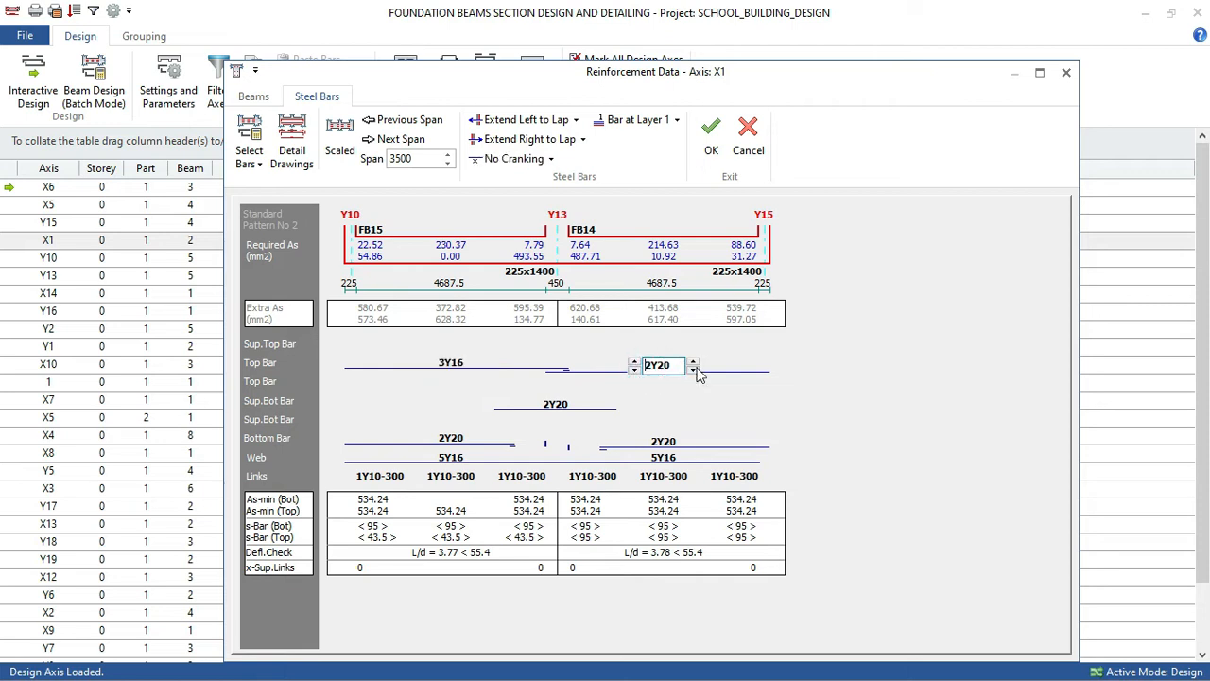
click(692, 368)
click(634, 361)
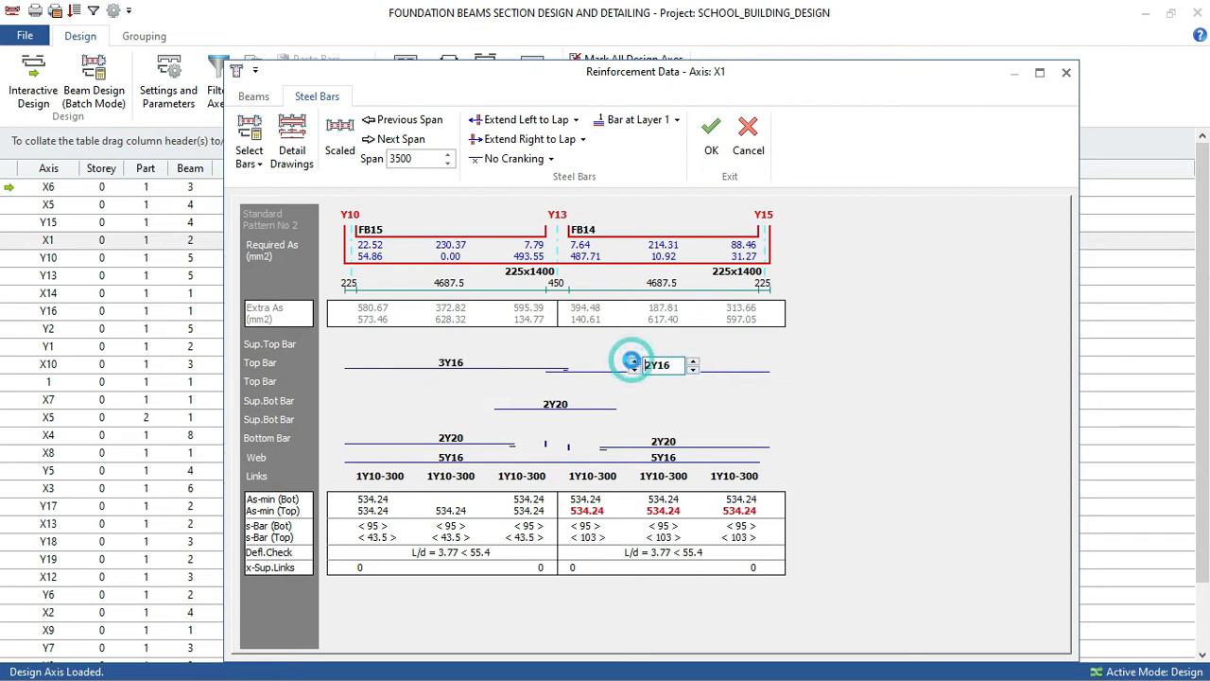
Remove the bottom support bars at Y13 on axis X1 by reducing their quantity to zero.
click(577, 401)
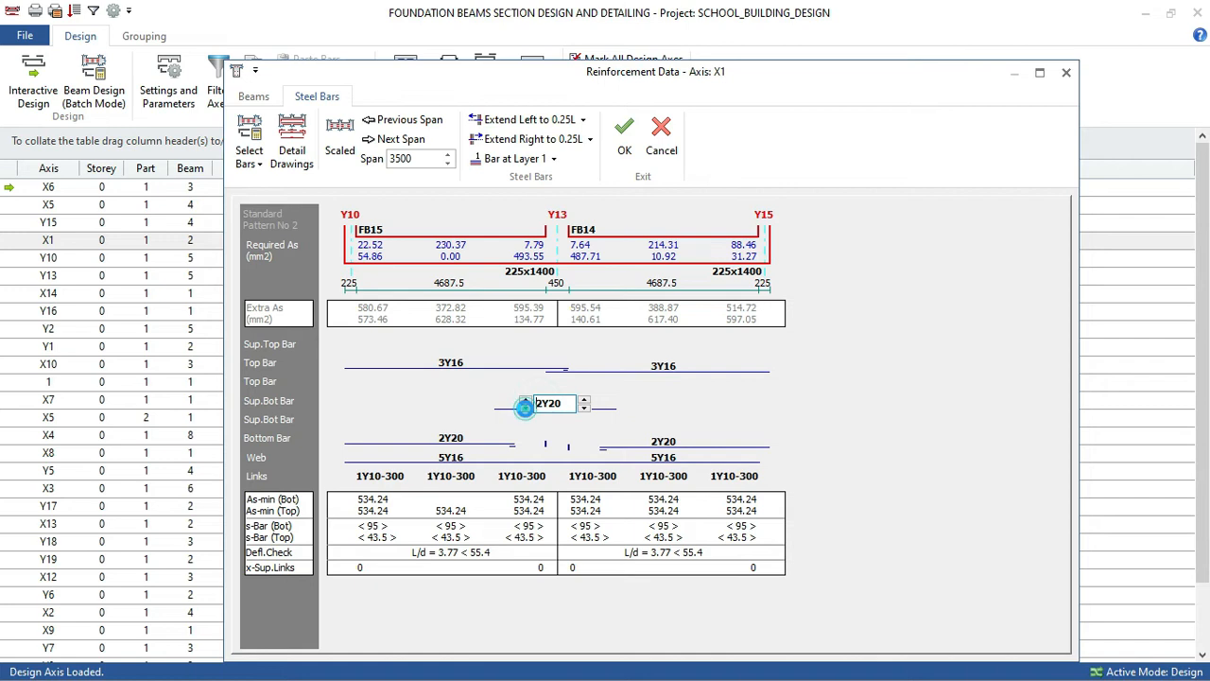
click(526, 409)
click(526, 409)
Extend FB15's bottom bars to lap at the right end and FB14's bottom bars to lap at the left end.
click(447, 437)
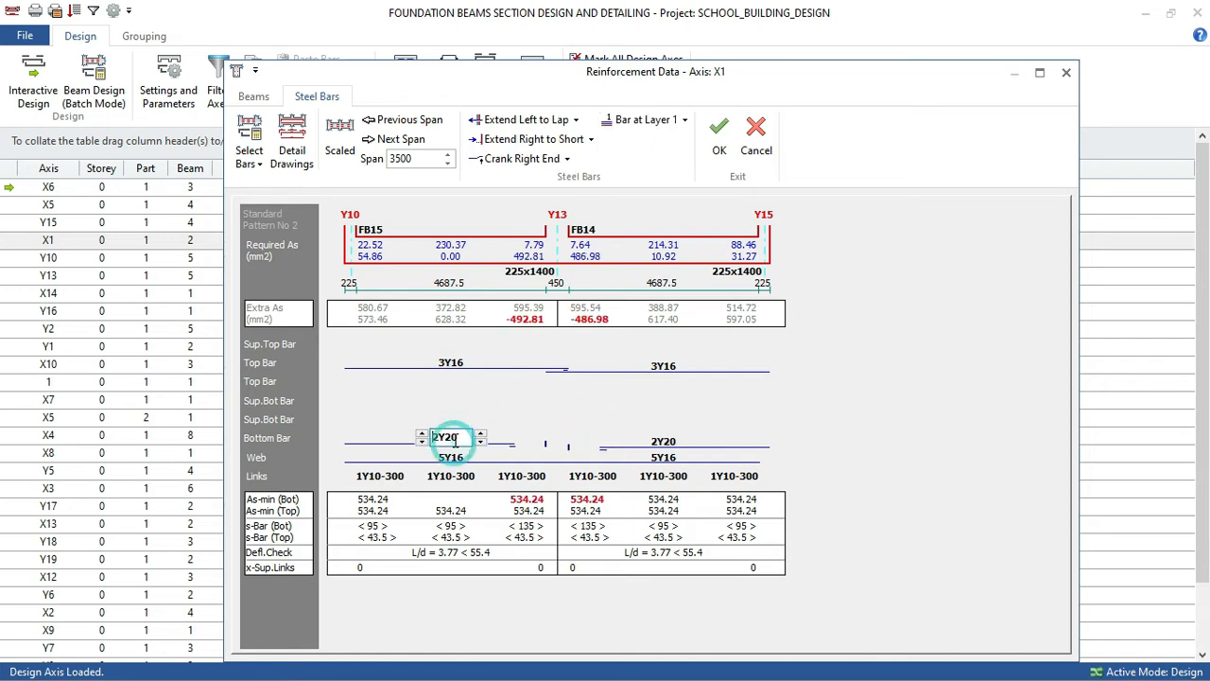
click(590, 139)
click(565, 160)
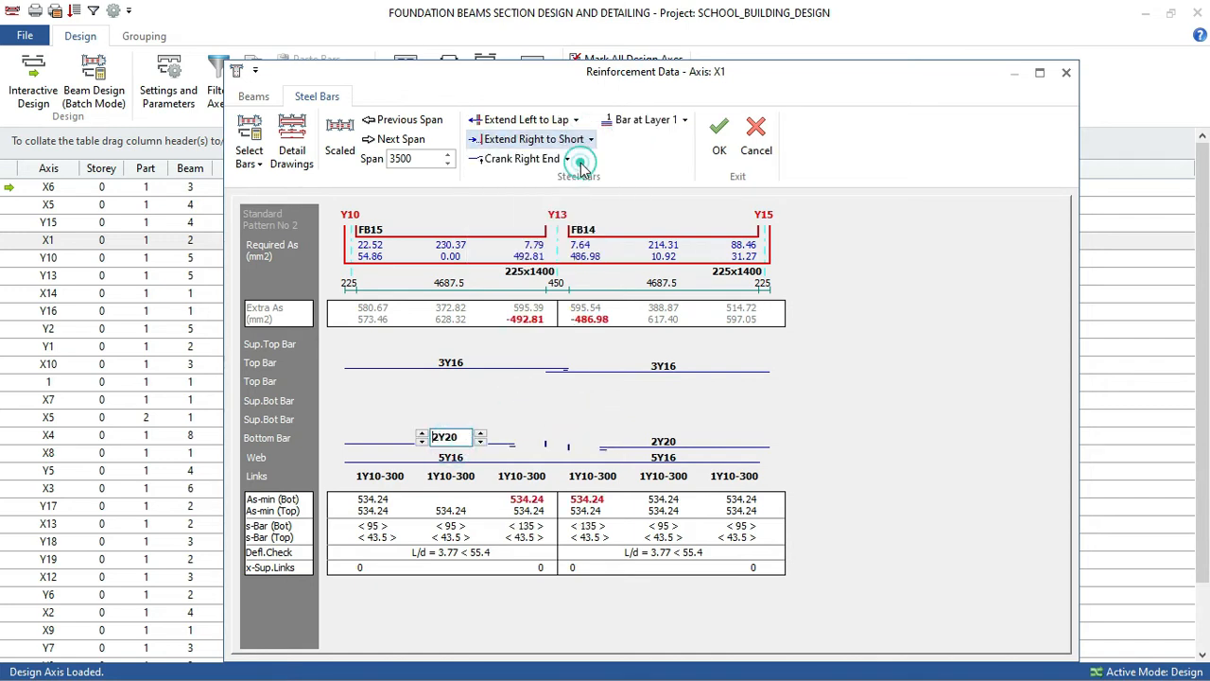
click(661, 440)
click(585, 120)
click(572, 140)
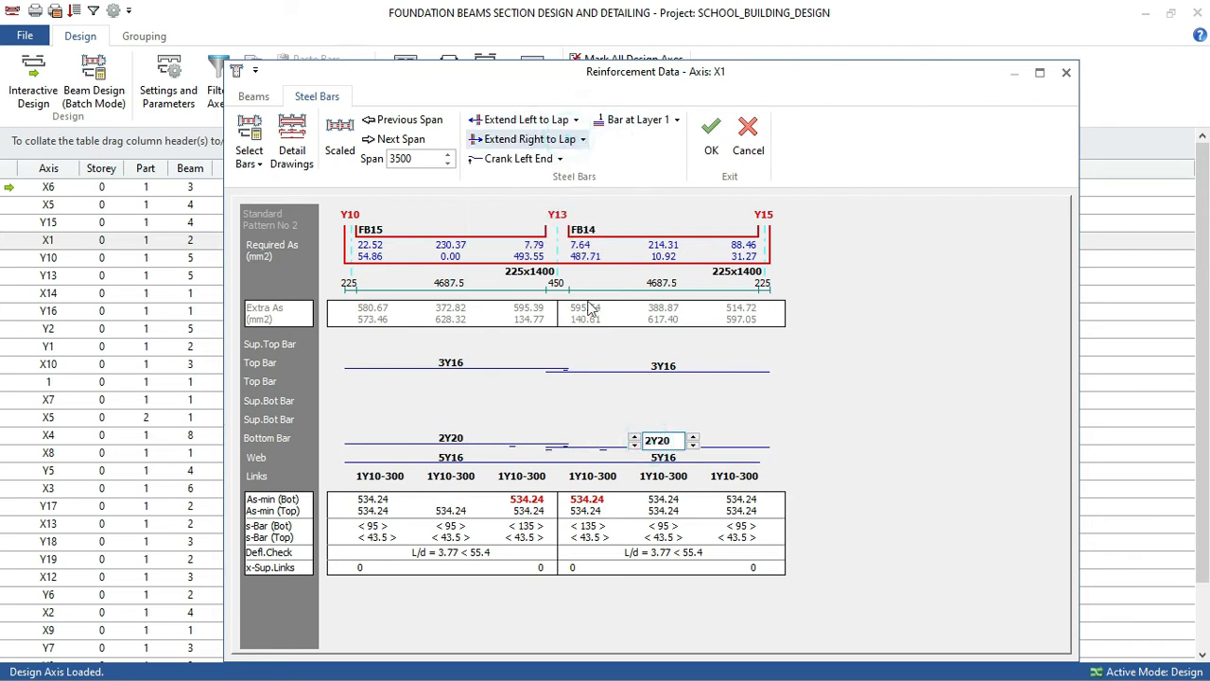
Set the bottom bars of FB14 and FB15 to 3Y16 and accept the axis X1 reinforcement.
click(693, 444)
click(634, 436)
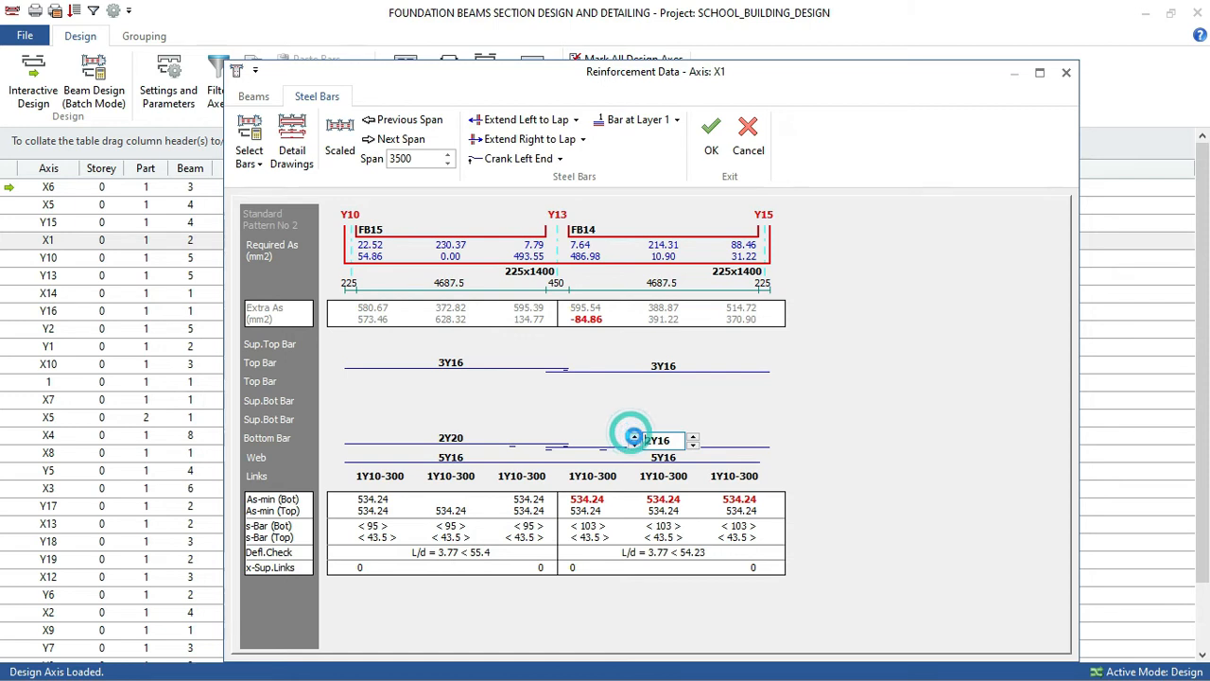
click(454, 445)
click(480, 440)
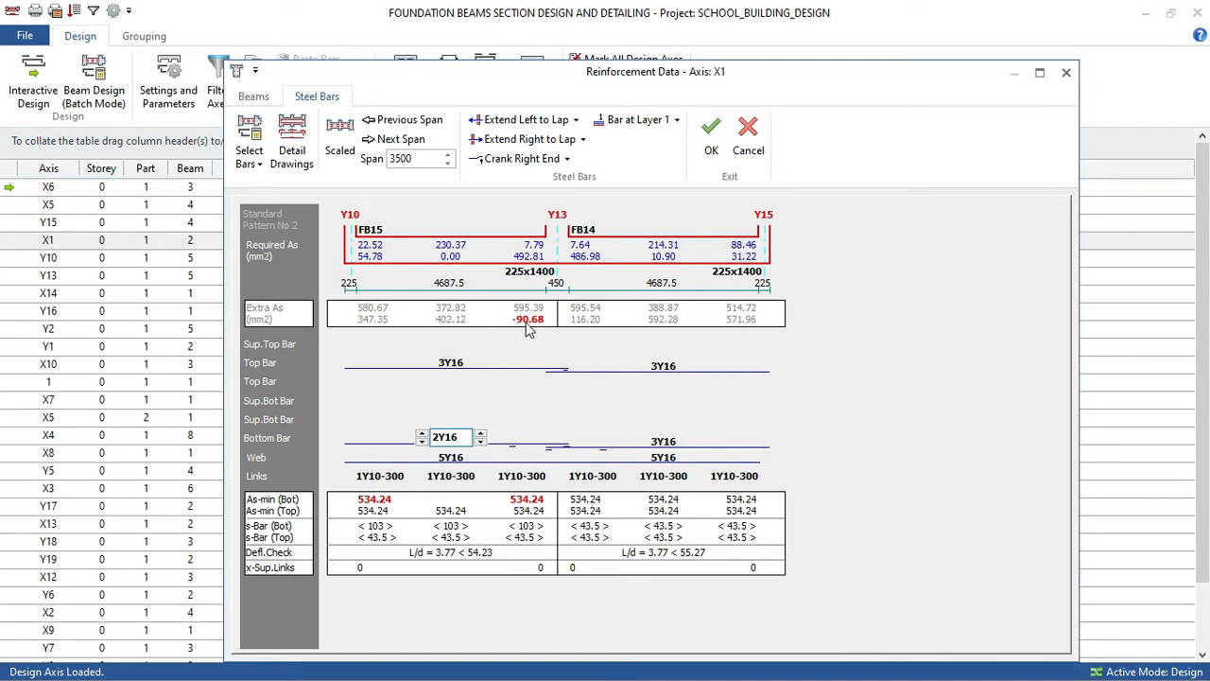
click(422, 436)
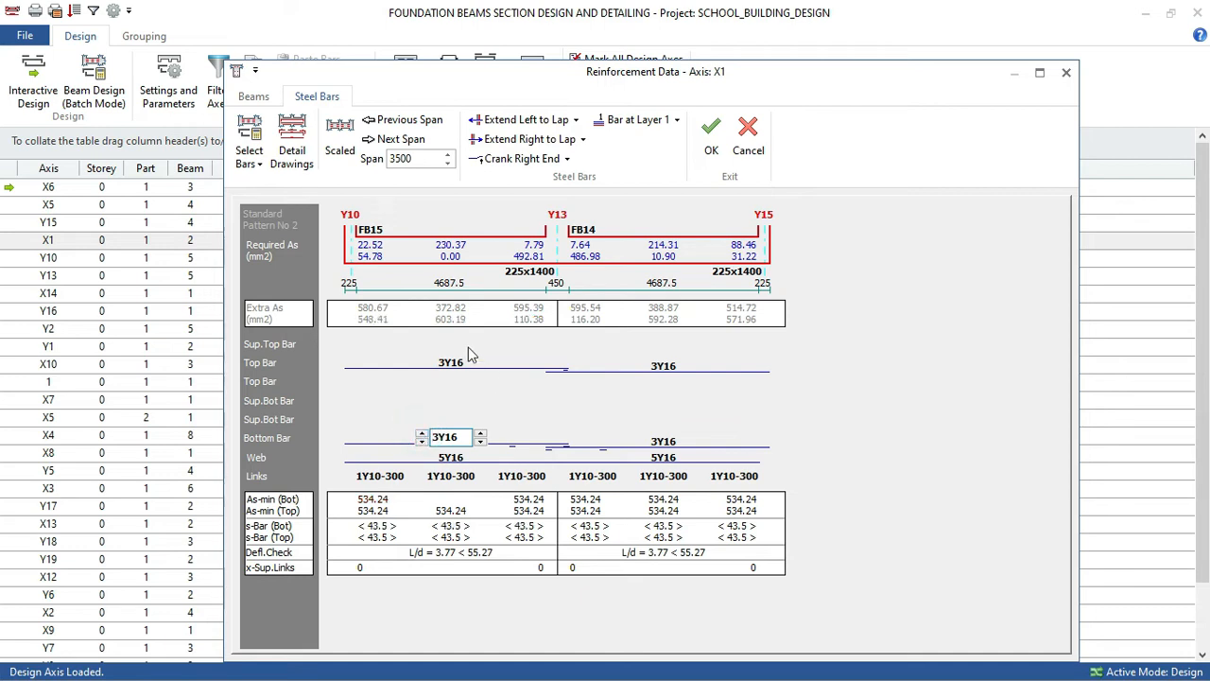
click(715, 150)
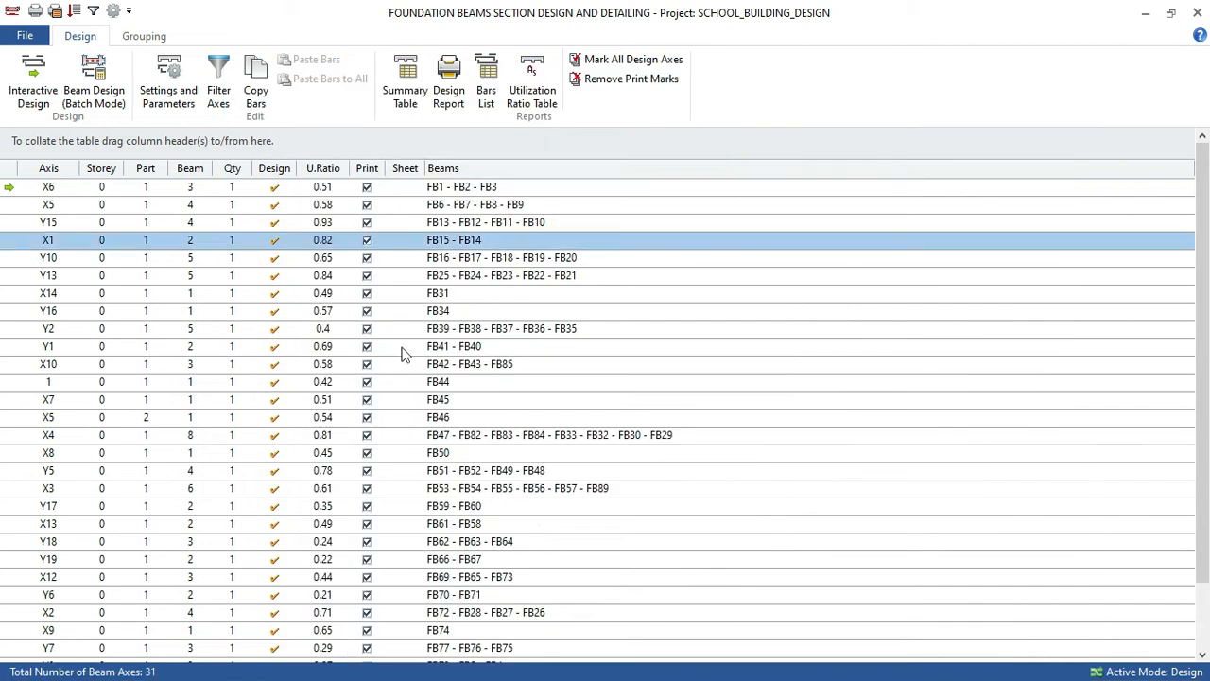
Open the axis Y10 reinforcement data and set the top bars of beams FB16 and FB17 to 3Y16.
click(327, 257)
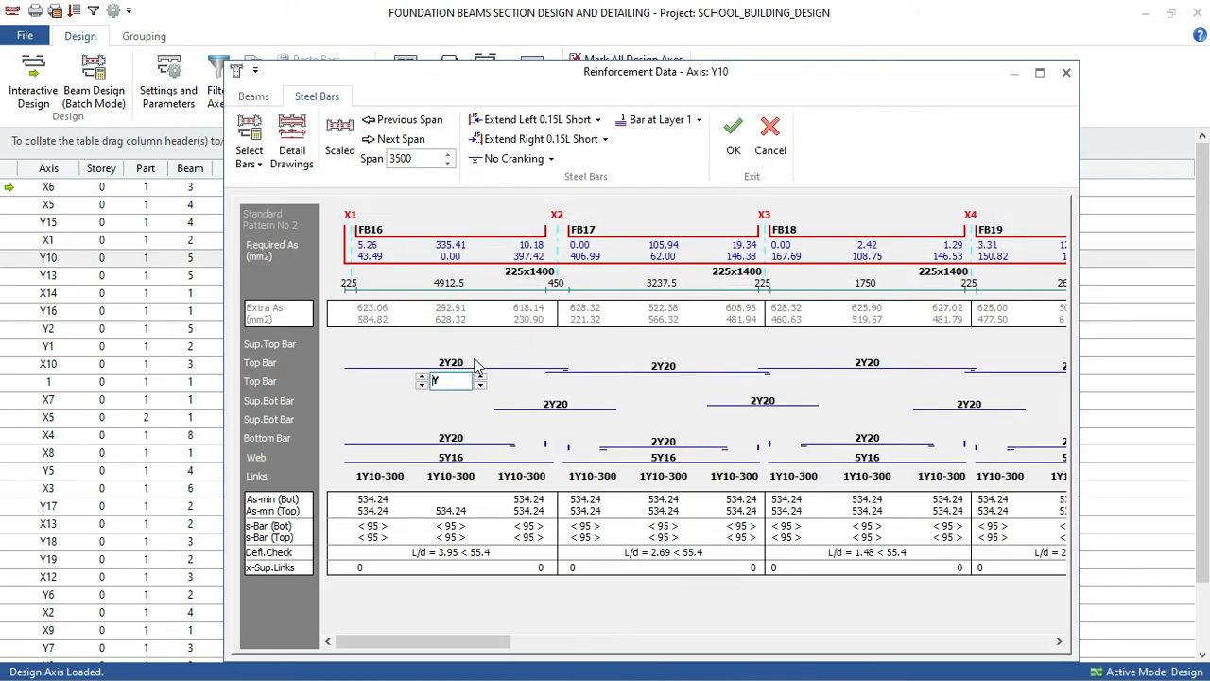
click(466, 363)
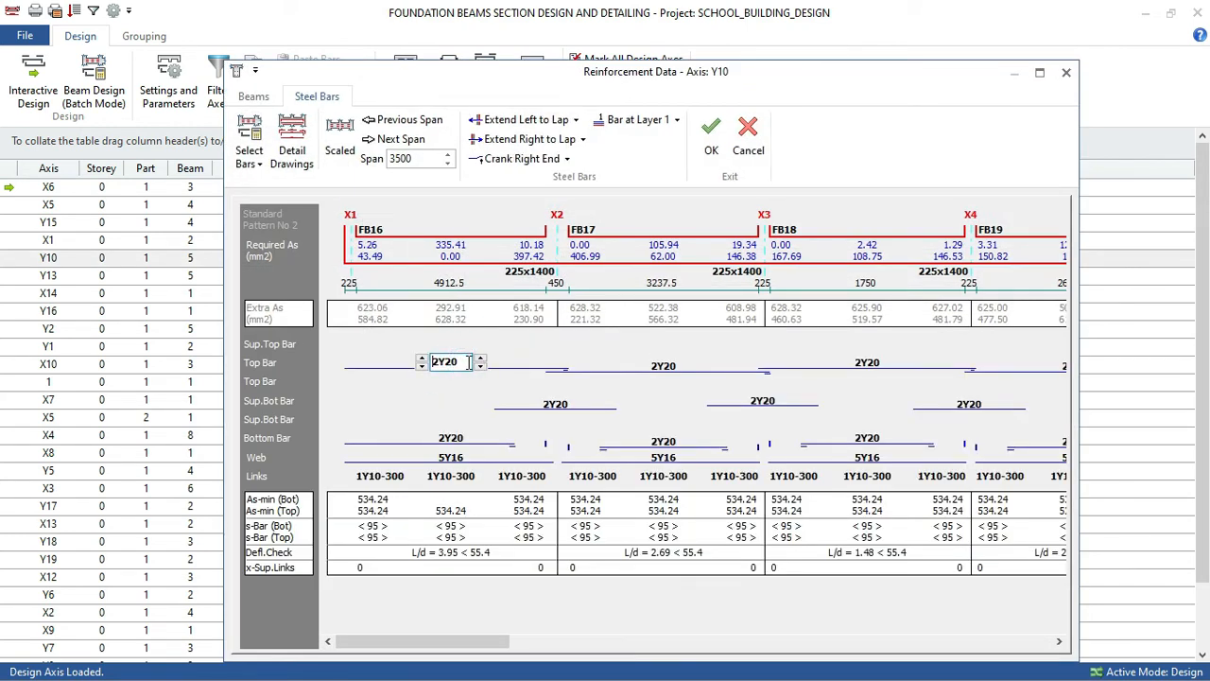
click(480, 366)
click(422, 359)
click(644, 366)
click(693, 368)
click(632, 363)
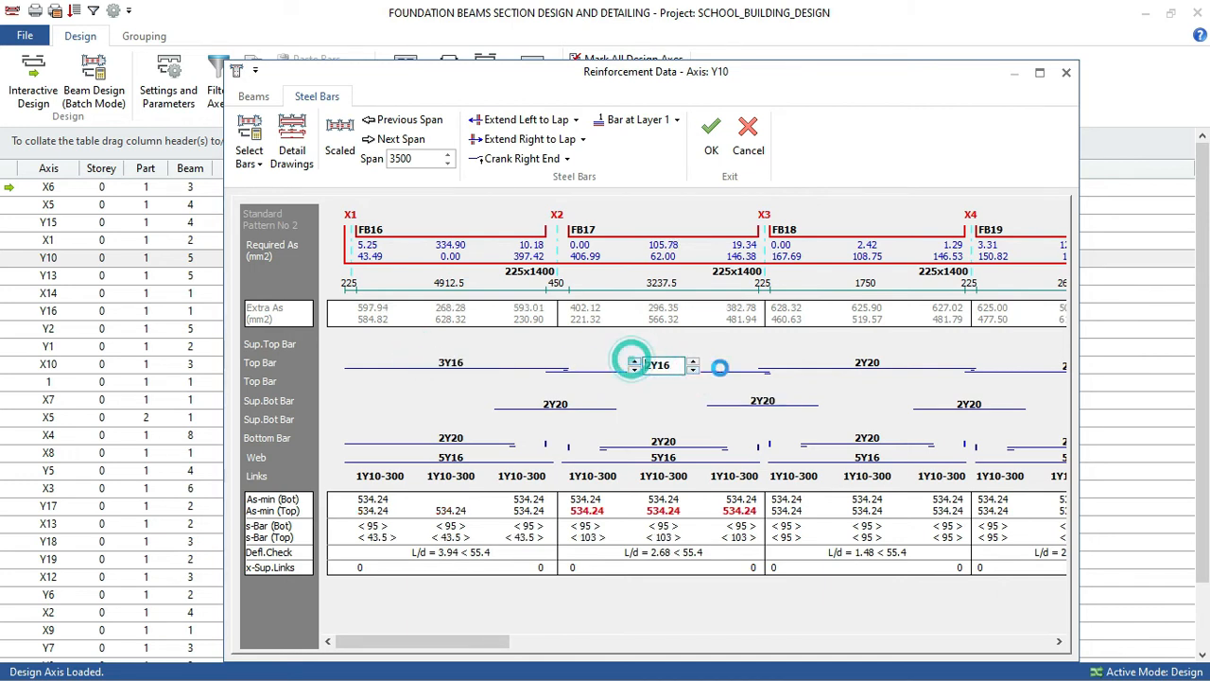
Set the top bars of beams FB18, FB19 and FB20 on axis Y10 to 3Y16.
click(859, 364)
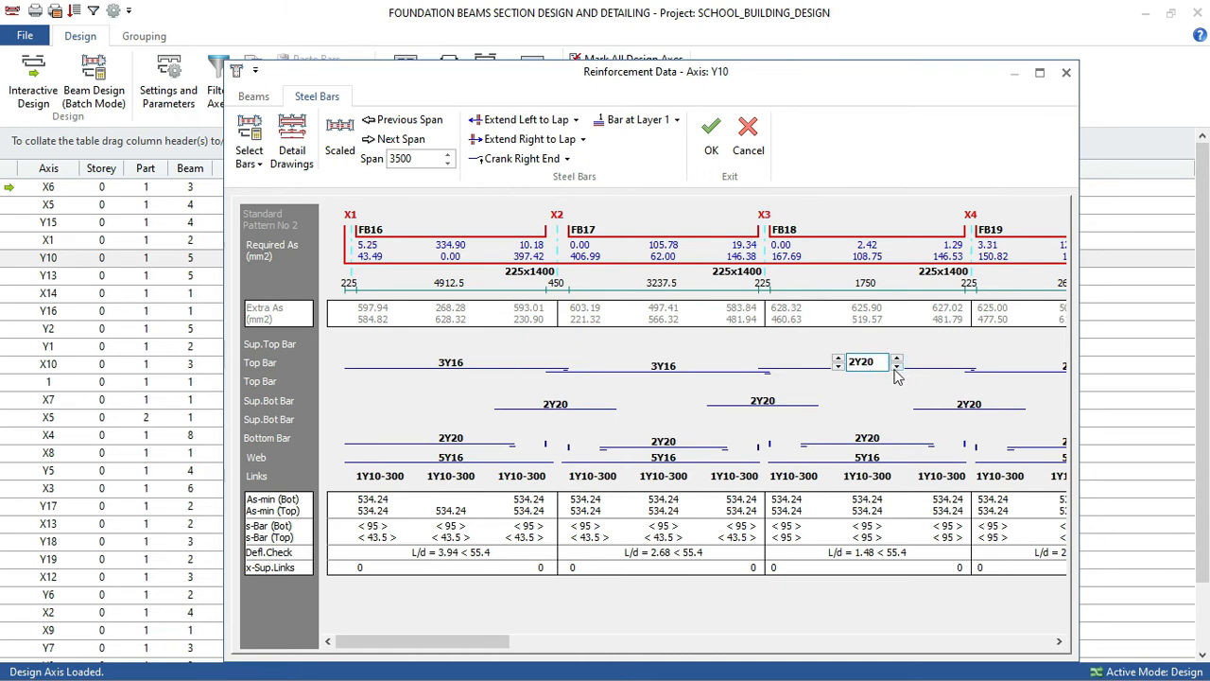
click(839, 365)
click(837, 359)
drag(492, 639, 801, 588)
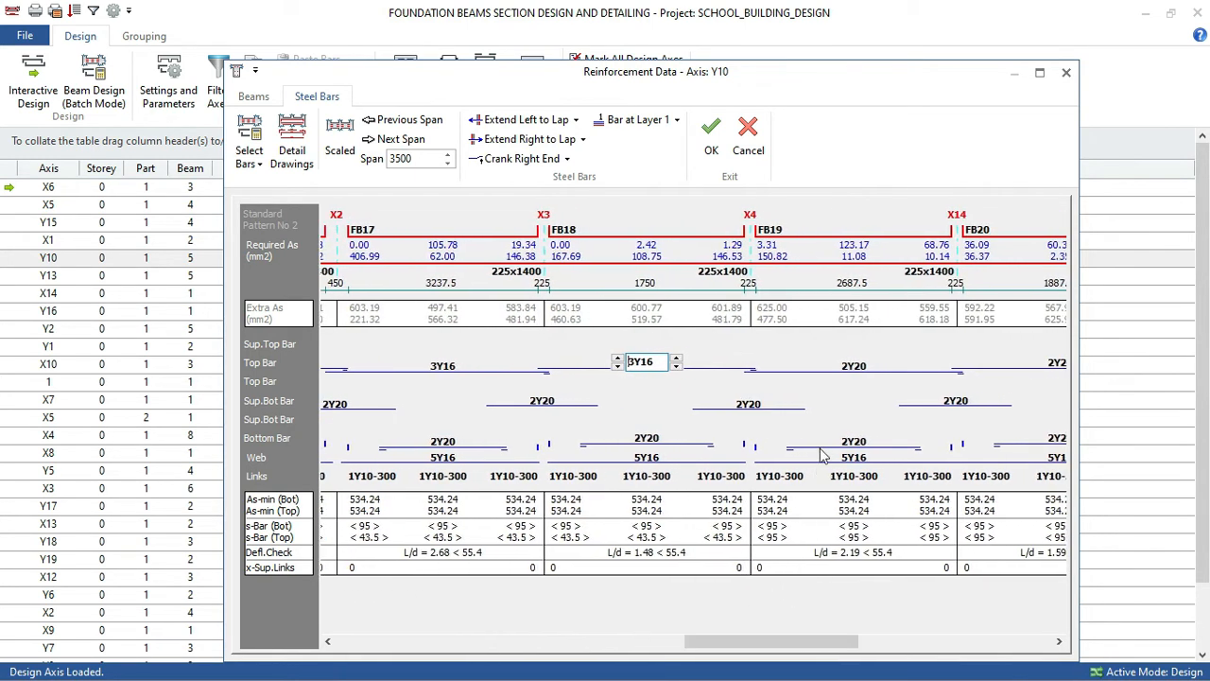
click(853, 366)
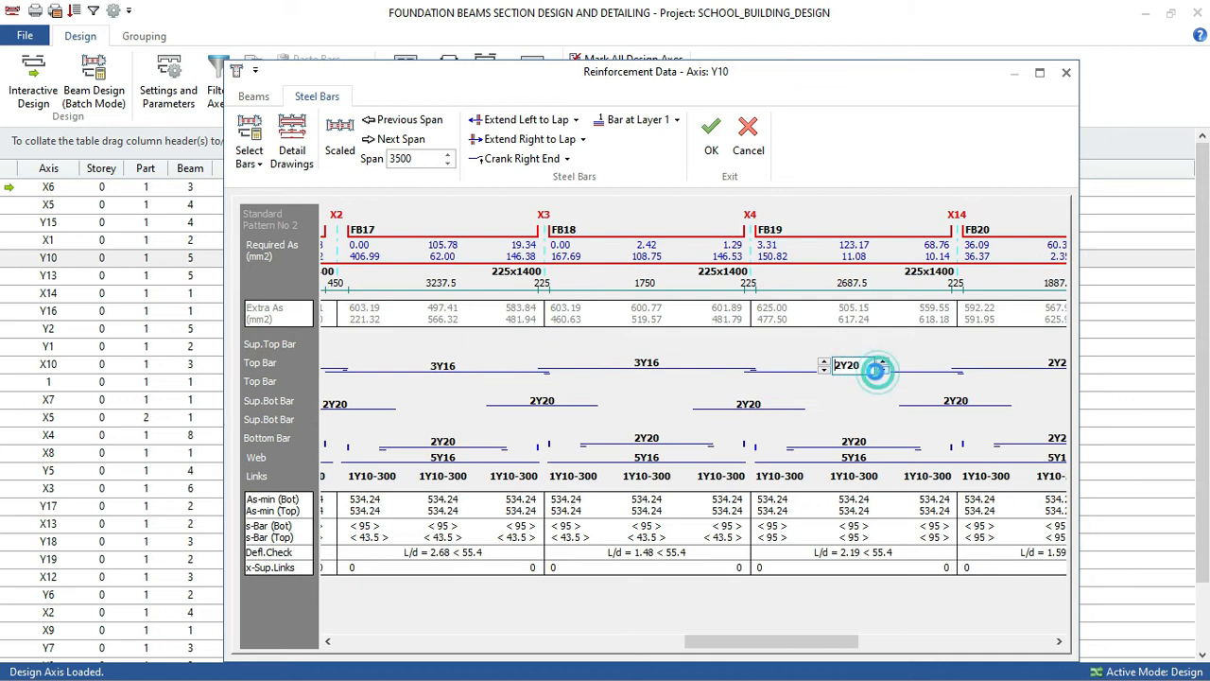
click(824, 362)
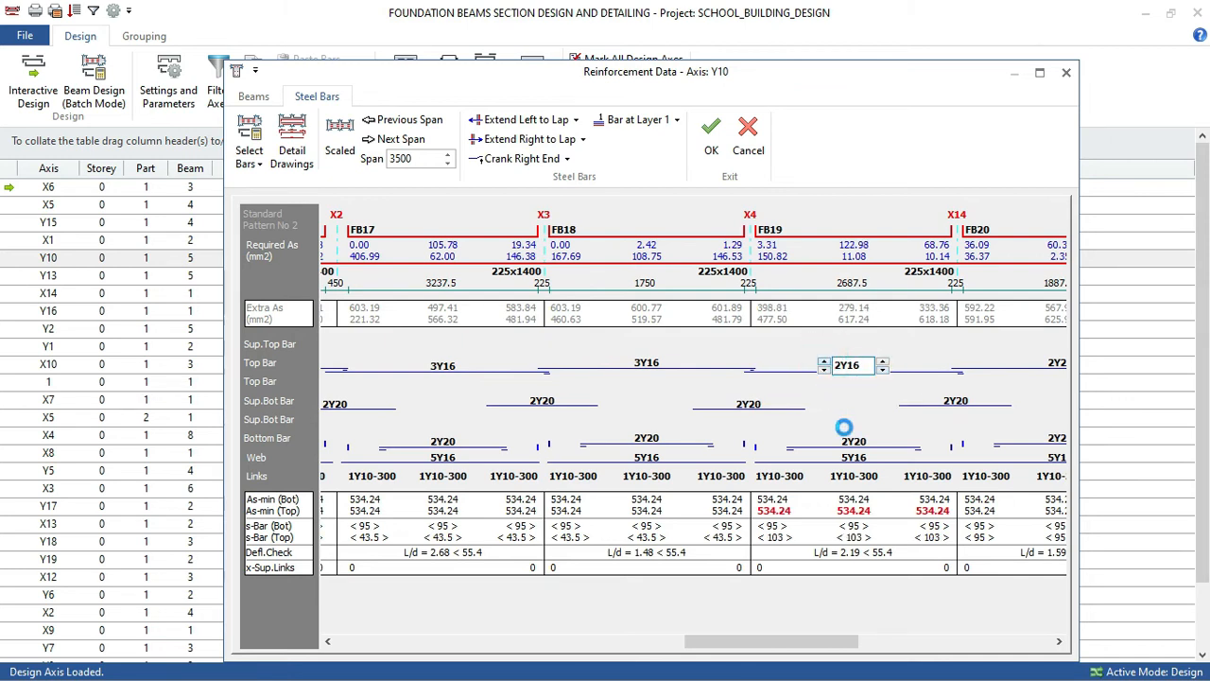
drag(823, 633, 1017, 588)
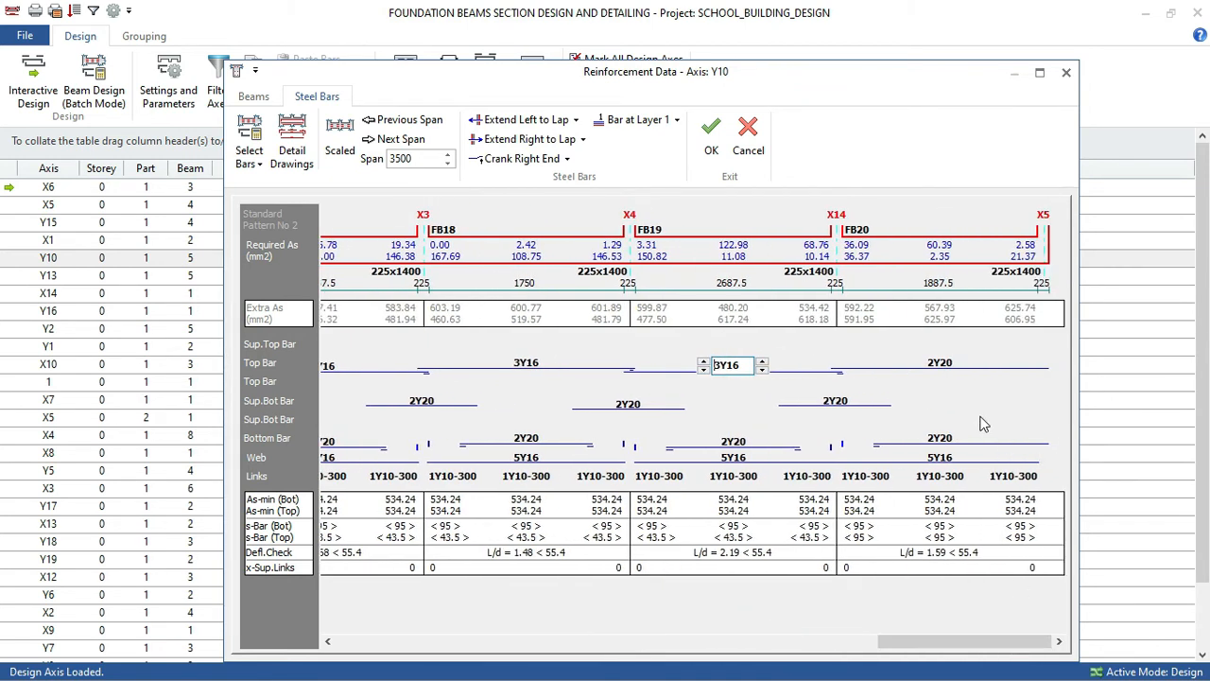
click(938, 364)
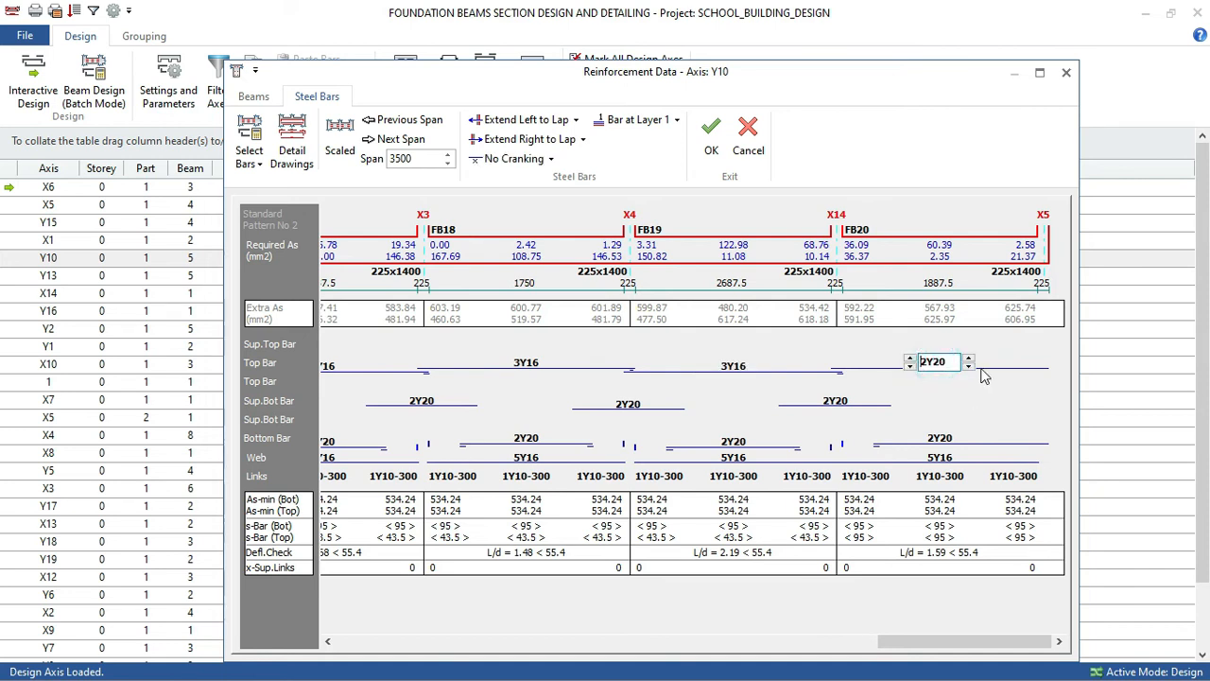
click(968, 366)
click(910, 359)
Remove the bottom support bars at X14, X4 and X3 by reducing their quantities to zero.
click(830, 401)
click(805, 403)
click(622, 405)
click(599, 408)
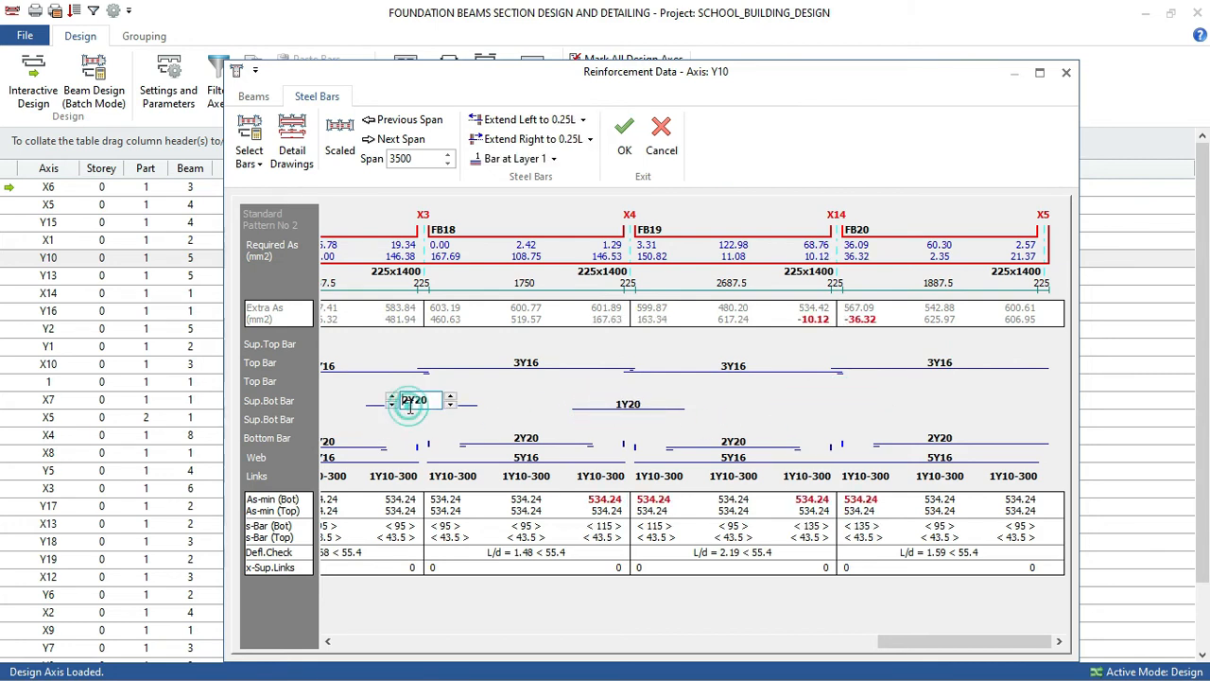
click(607, 406)
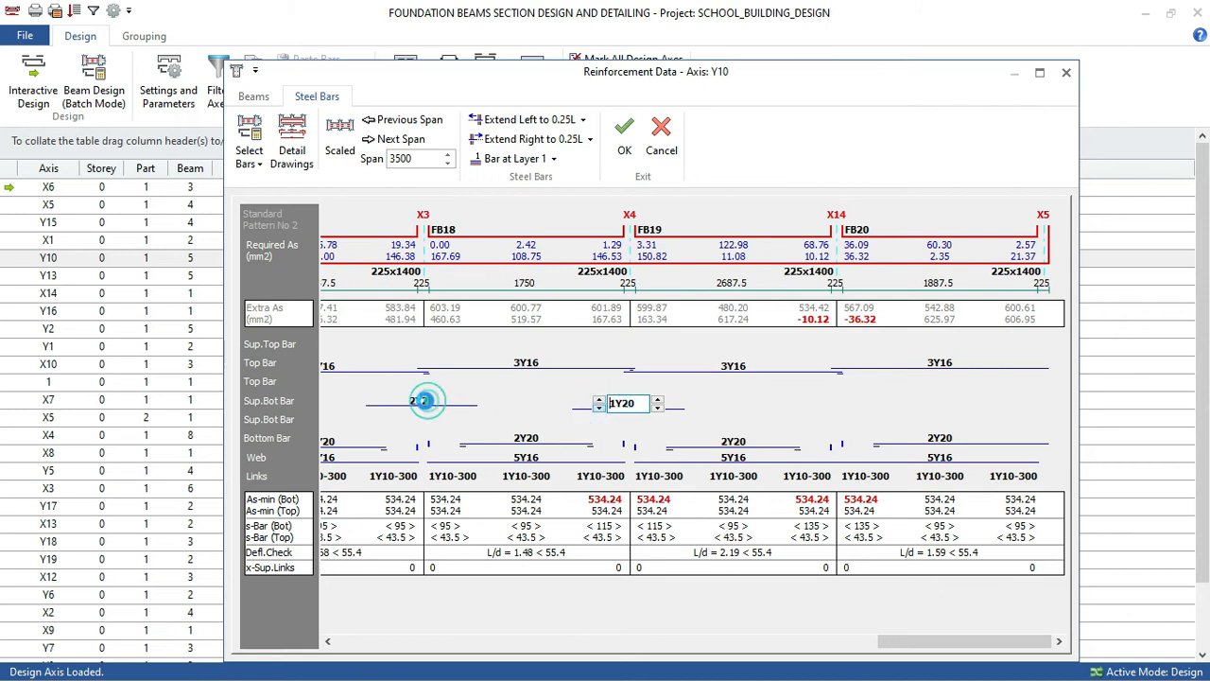
click(406, 401)
click(393, 404)
click(393, 404)
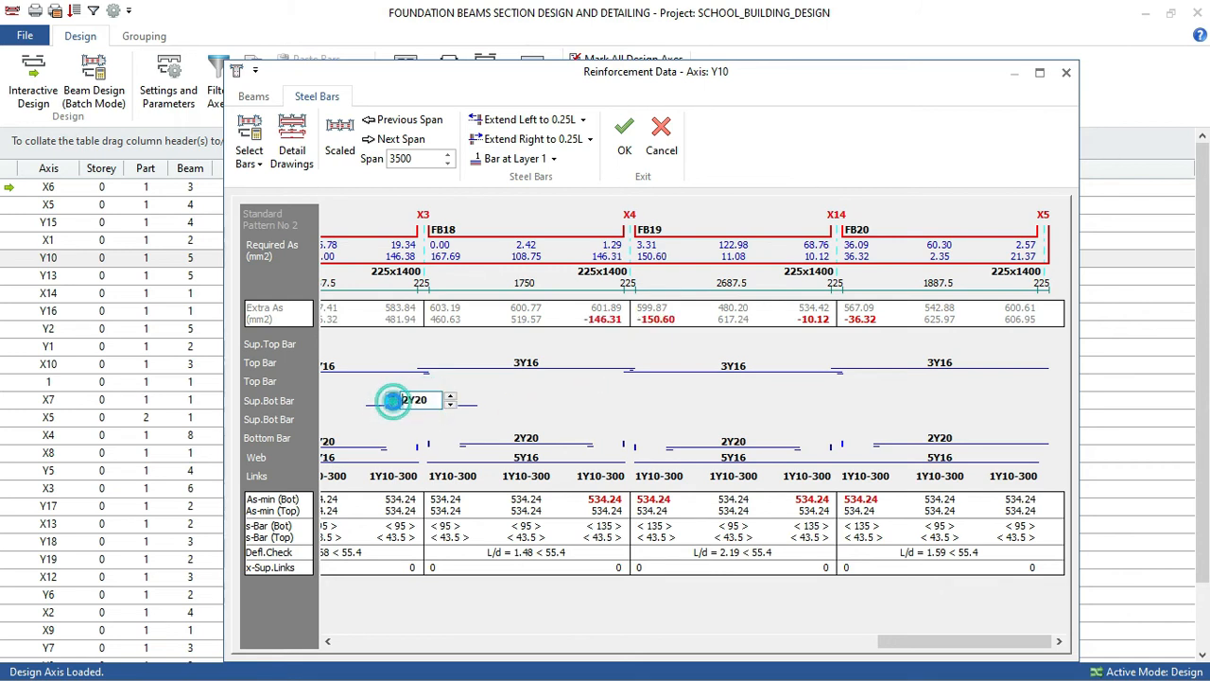
Extend beam FB20's bottom bars to lap at the left end and set them to 3Y16.
click(941, 440)
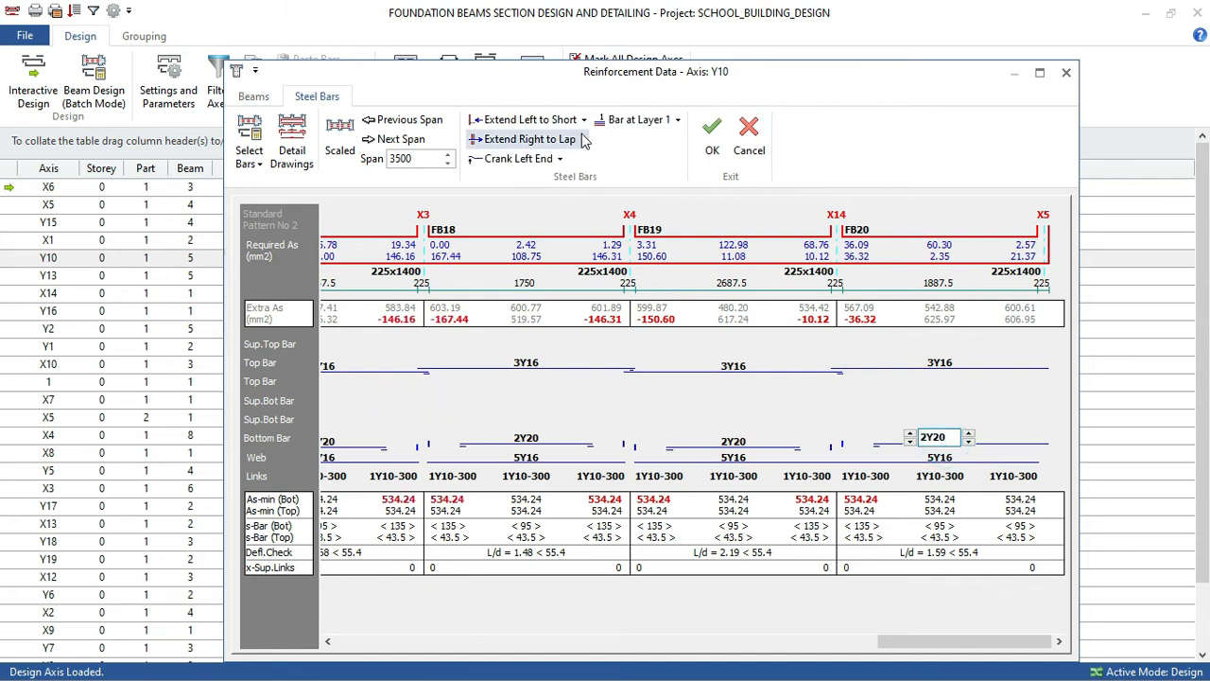
click(567, 120)
click(573, 141)
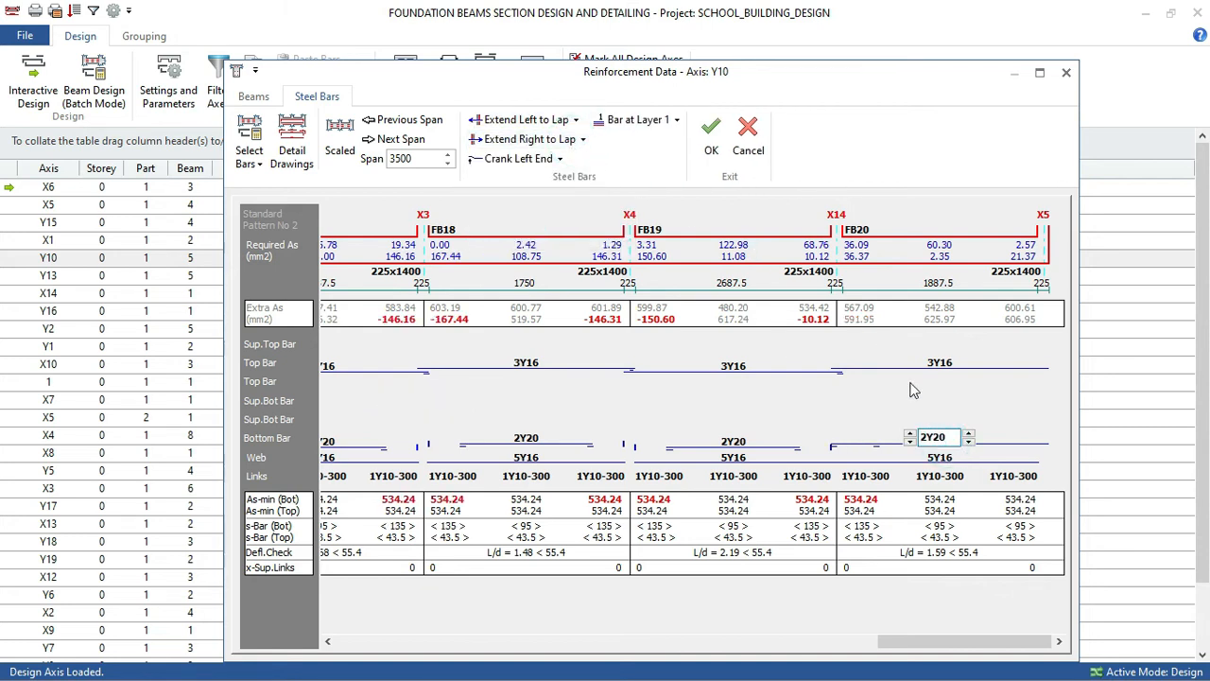
click(968, 441)
click(908, 433)
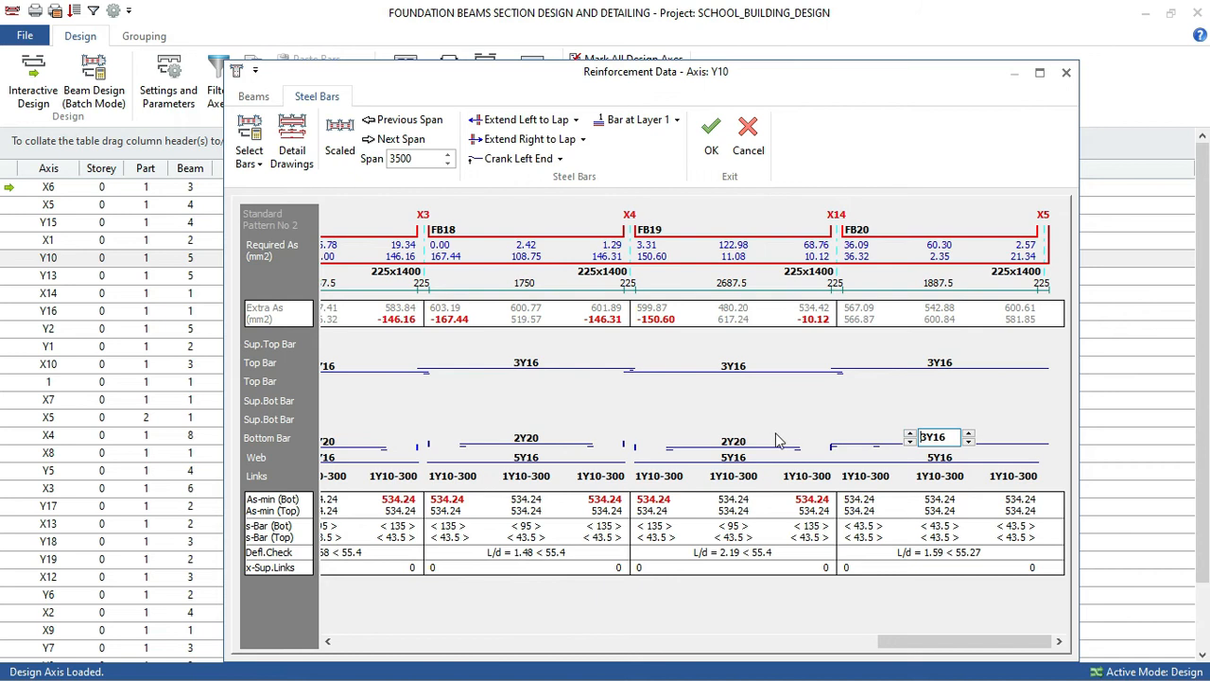
Extend beam FB19's bottom bars to lap at both ends and set them to 3Y16.
click(741, 446)
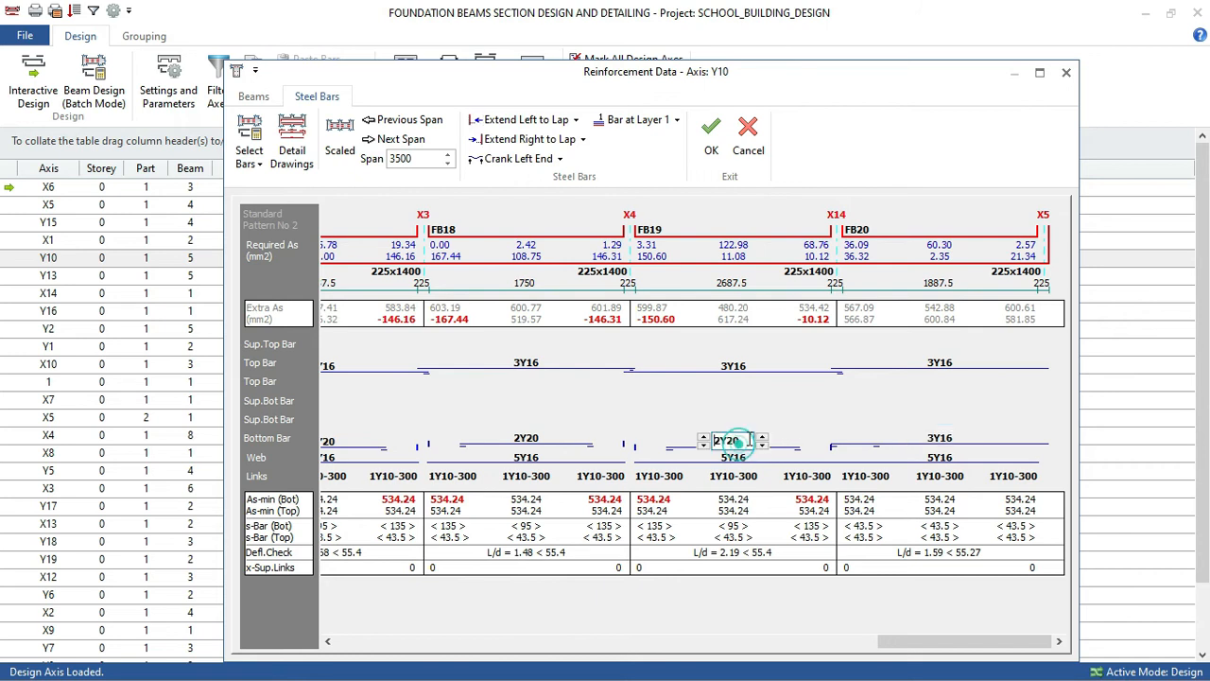
click(590, 141)
click(577, 160)
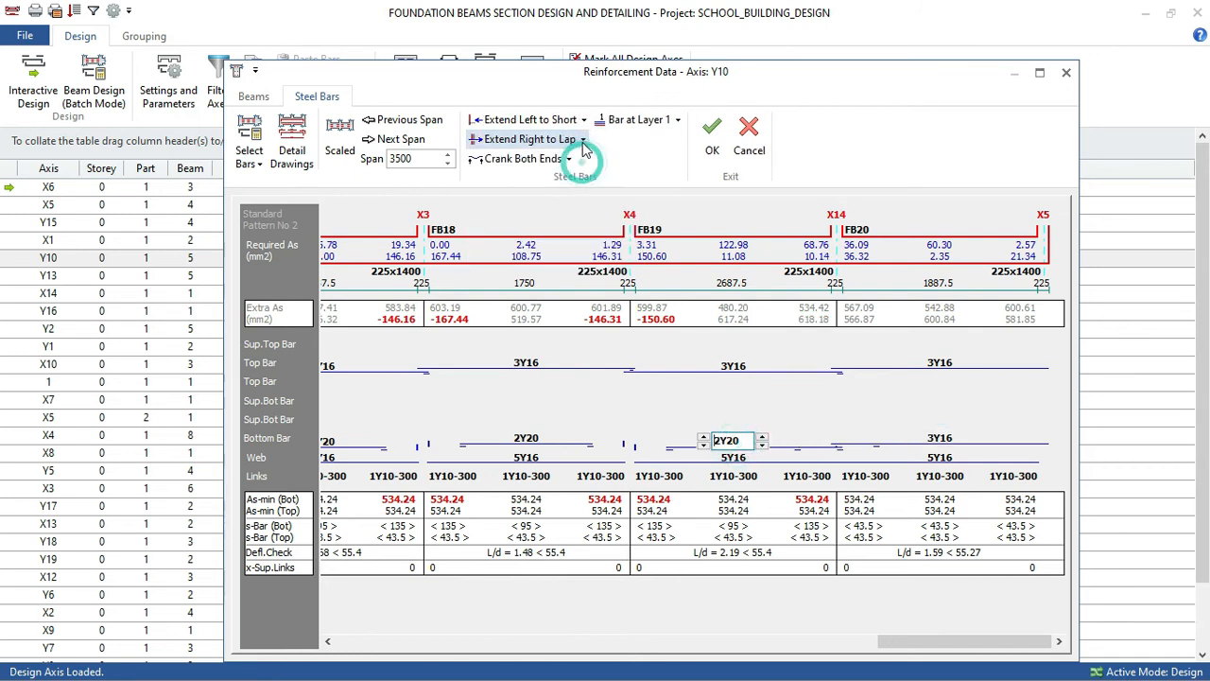
click(583, 129)
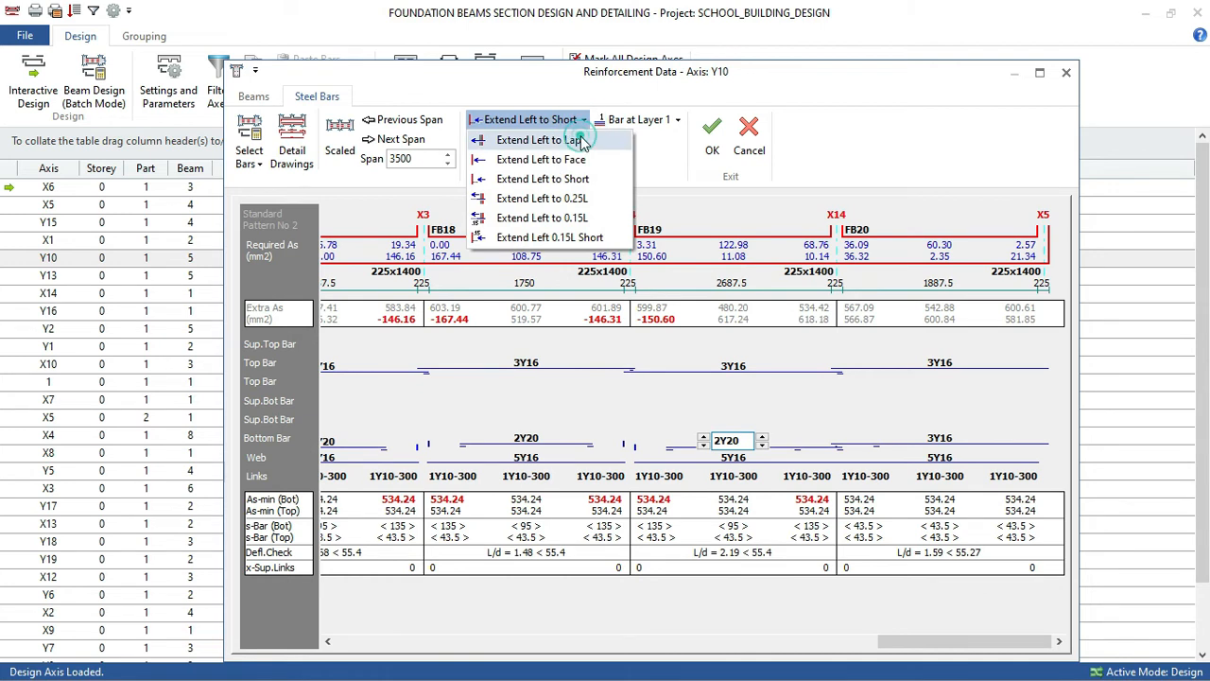
click(571, 140)
click(764, 443)
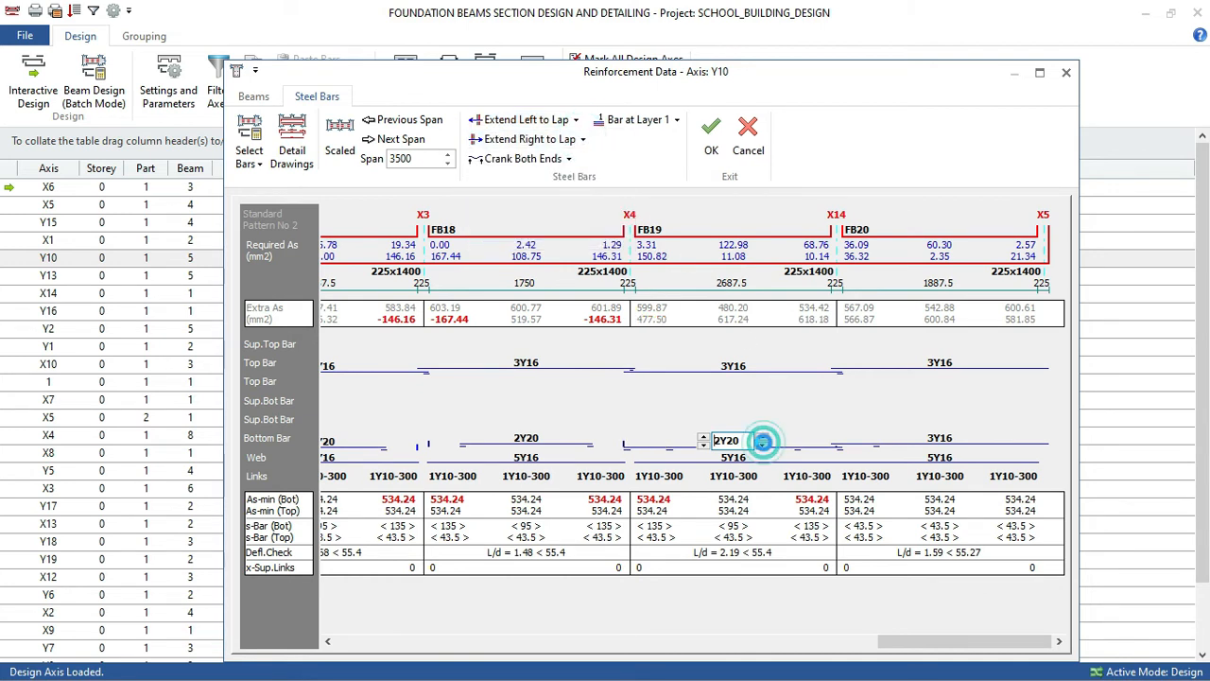
click(703, 439)
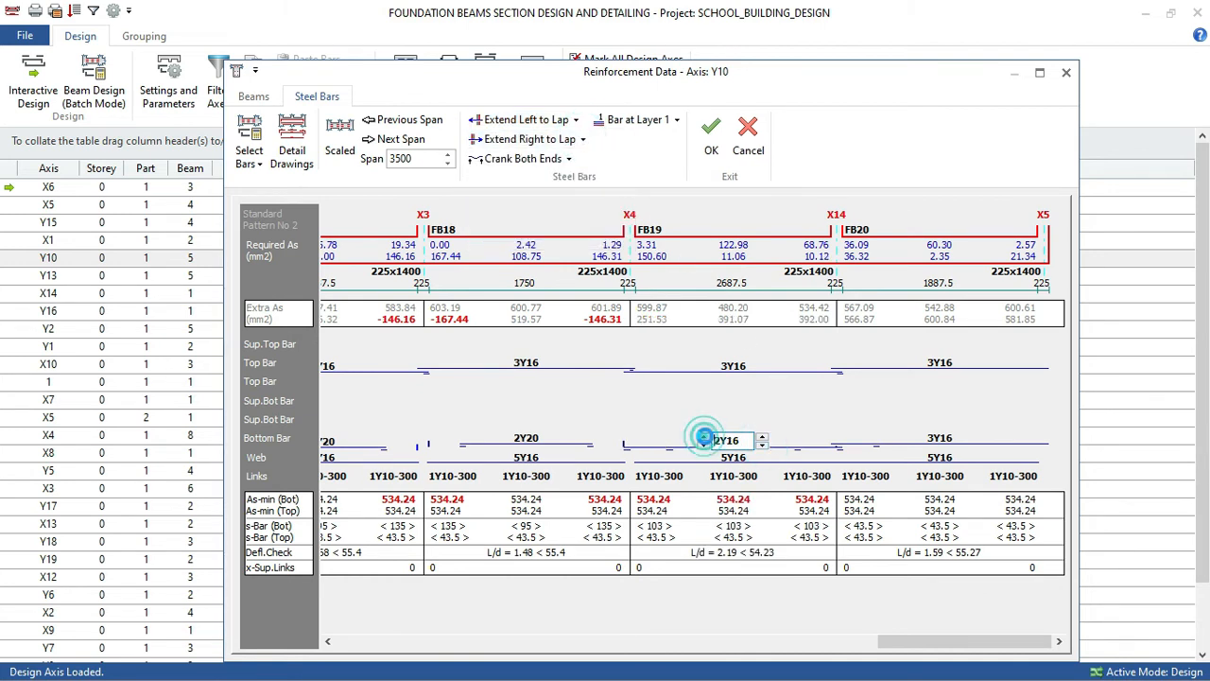
Extend beam FB18's bottom bars to lap at both the right and left ends.
click(966, 643)
drag(966, 642, 770, 652)
click(649, 444)
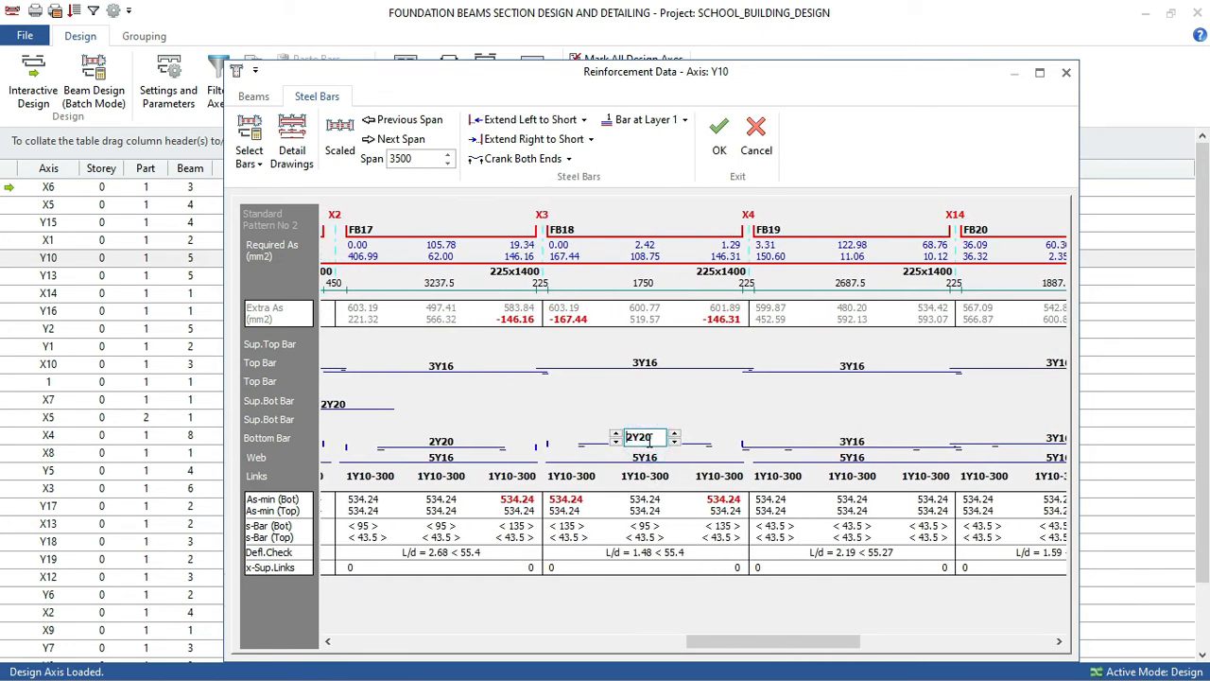
click(591, 140)
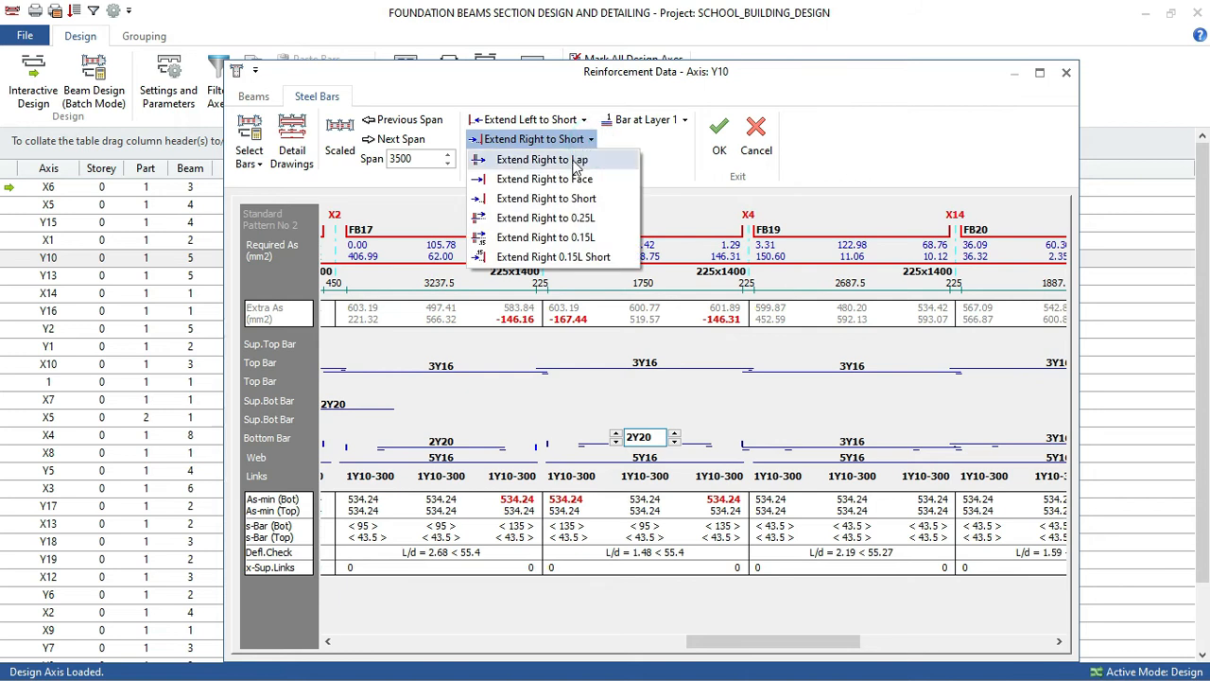
click(579, 159)
click(585, 123)
click(567, 138)
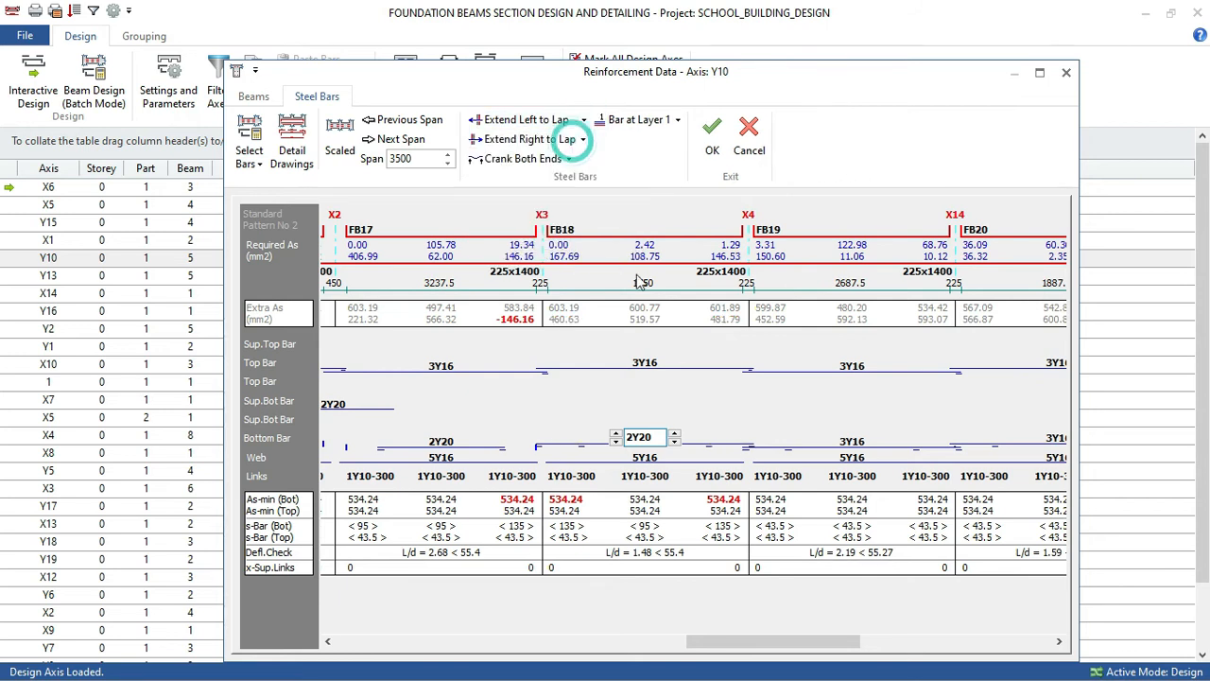
Set the bottom bars of beams FB18 and FB17 to 3Y16, extending FB17's bars to lap at both ends.
click(675, 441)
click(616, 436)
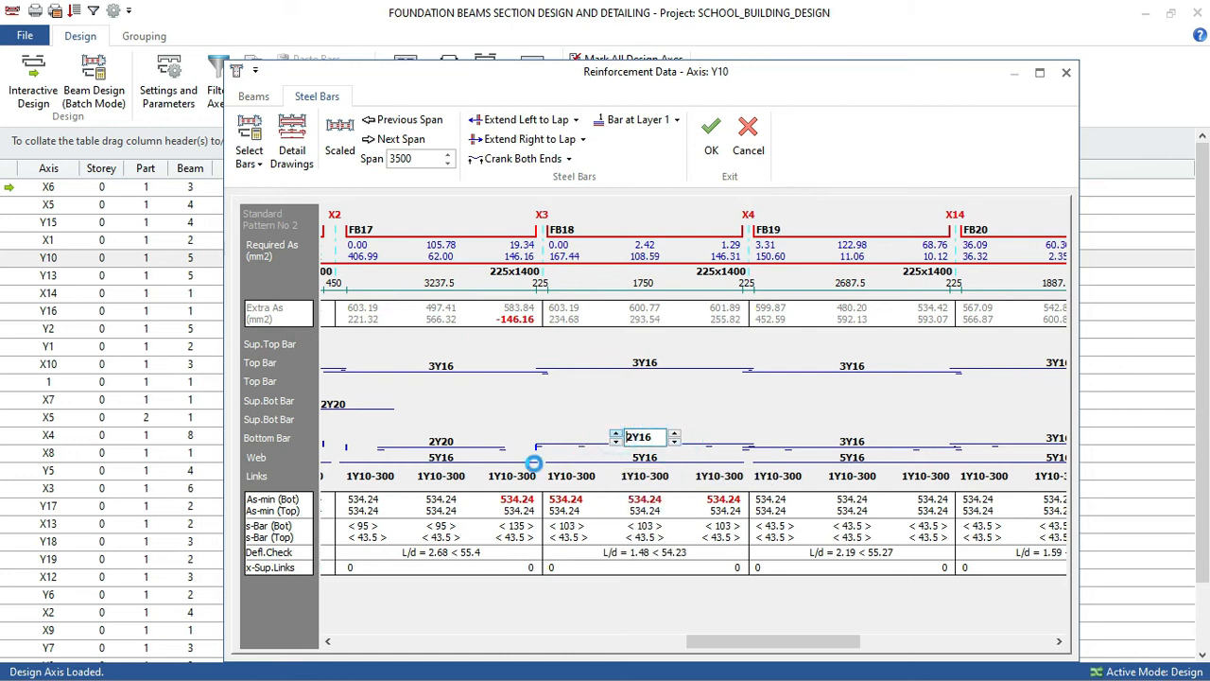
click(452, 449)
click(588, 139)
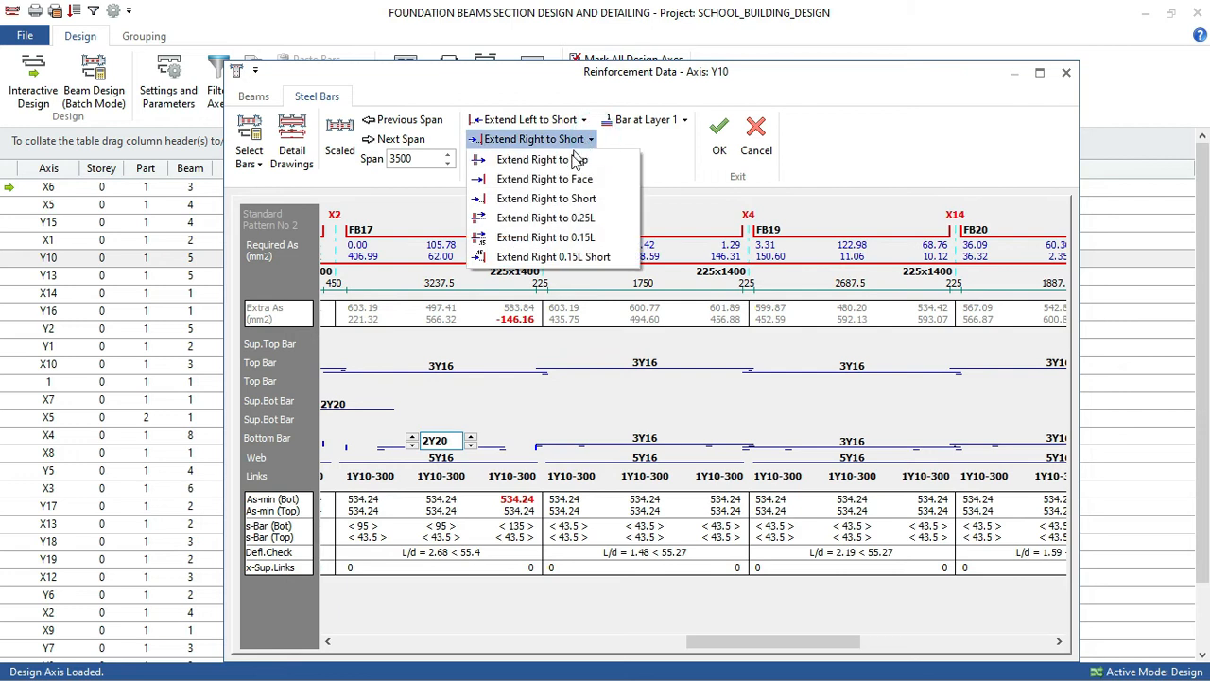
click(576, 159)
click(572, 119)
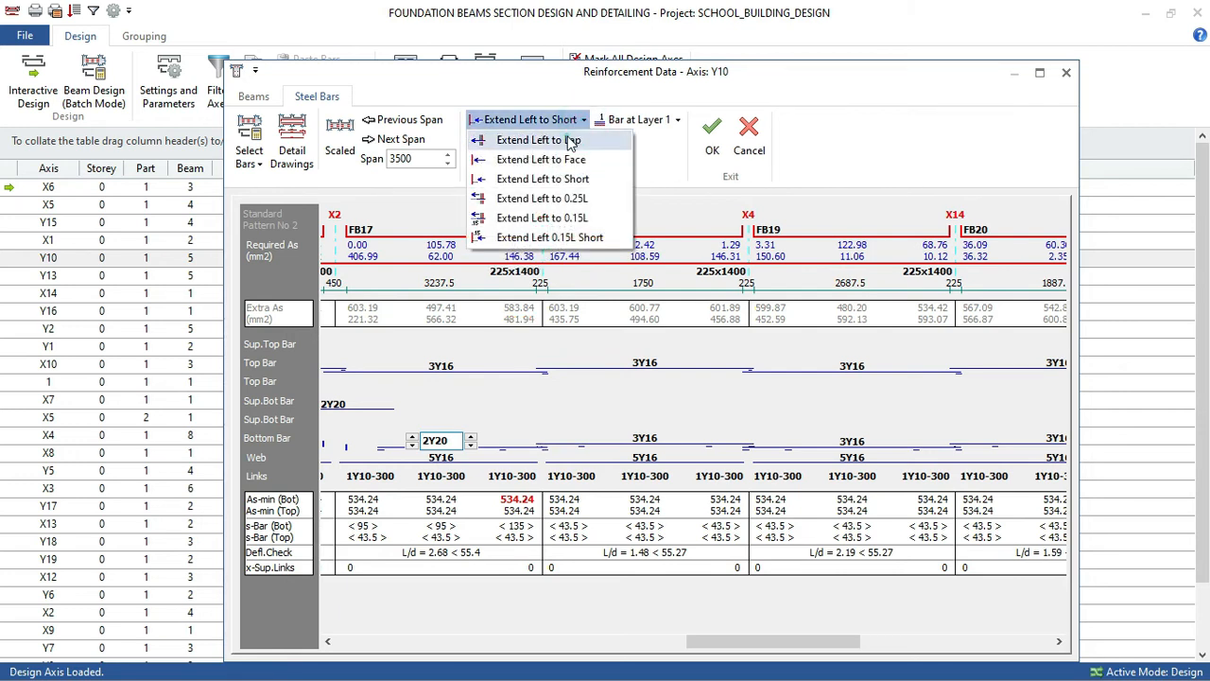
click(571, 139)
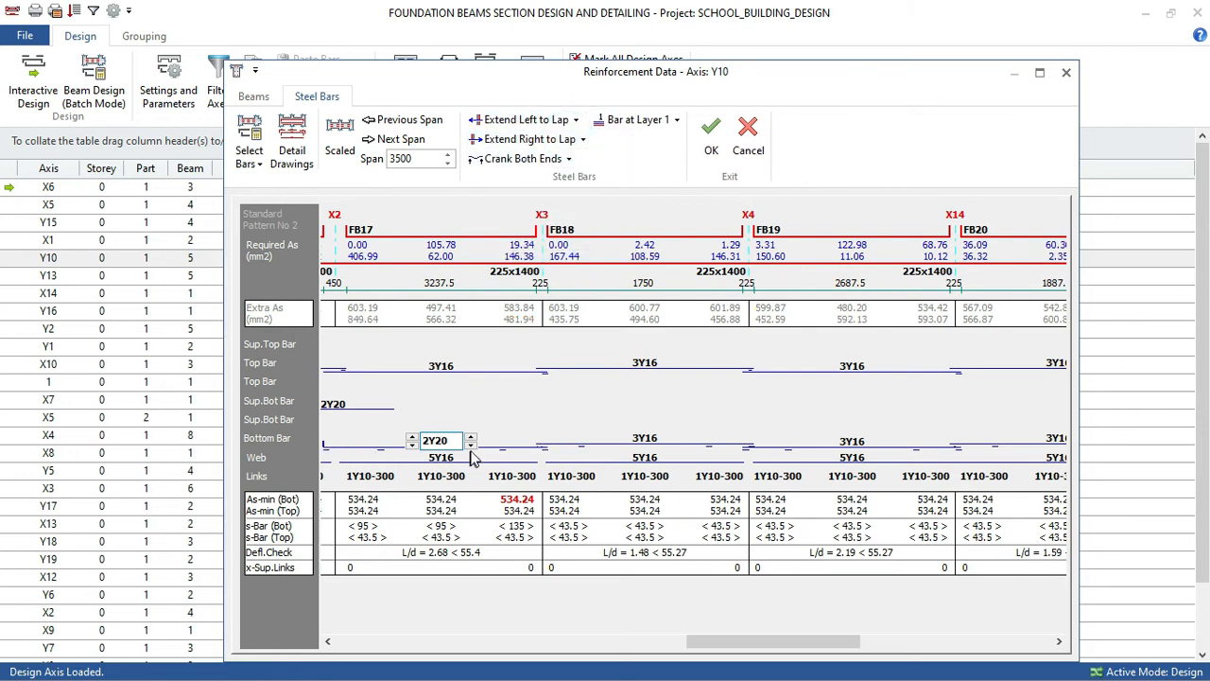
click(412, 445)
click(412, 438)
Remove the bottom support bar at X2 by reducing its quantity to zero.
drag(804, 641, 498, 643)
click(506, 402)
click(496, 405)
click(496, 404)
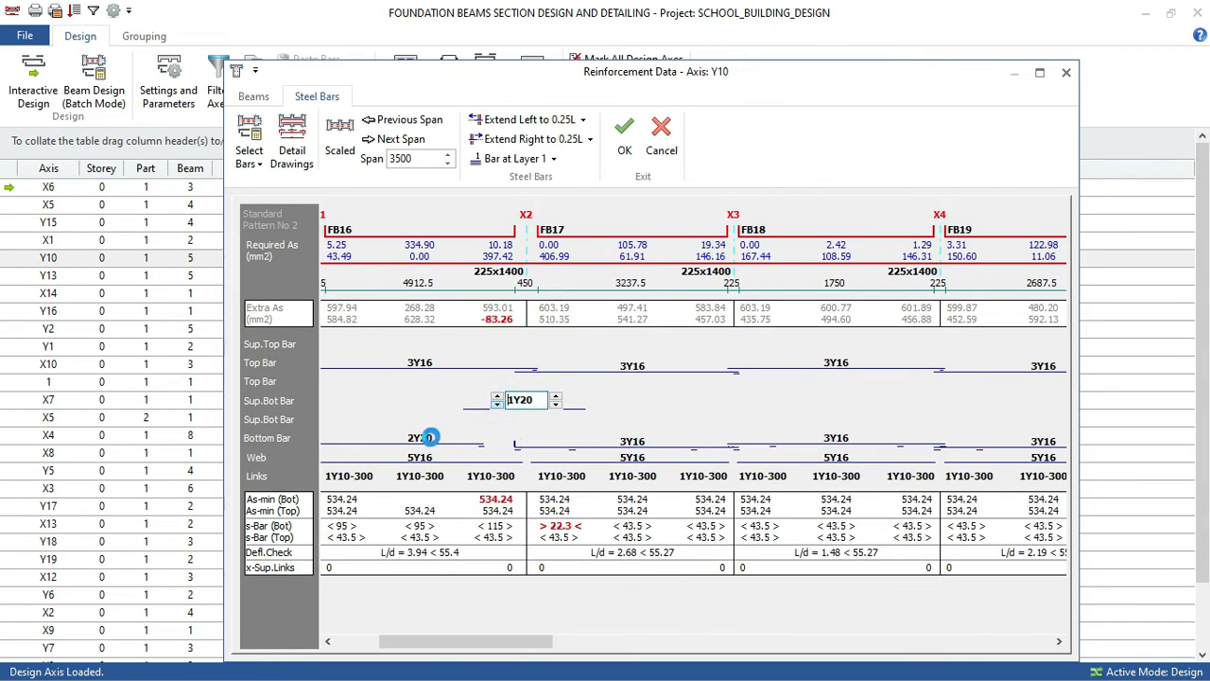
Set beam FB16's bottom bars to 3Y16 and extend them to lap at the right end.
click(423, 438)
click(449, 440)
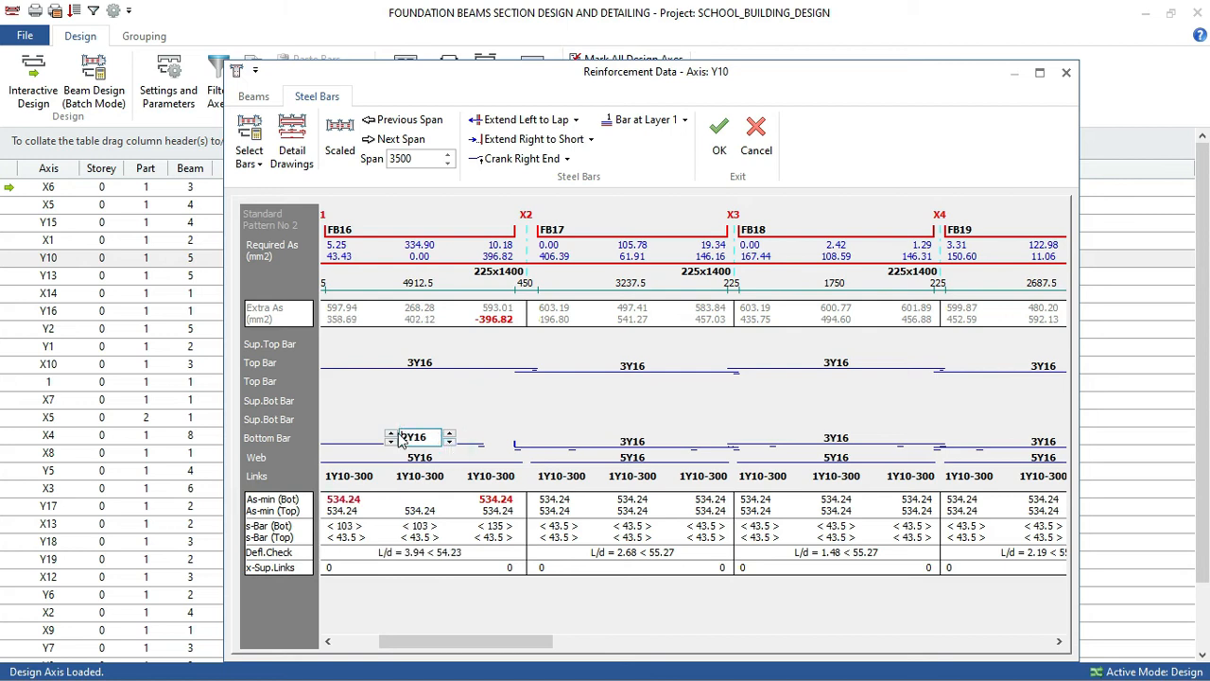
click(590, 140)
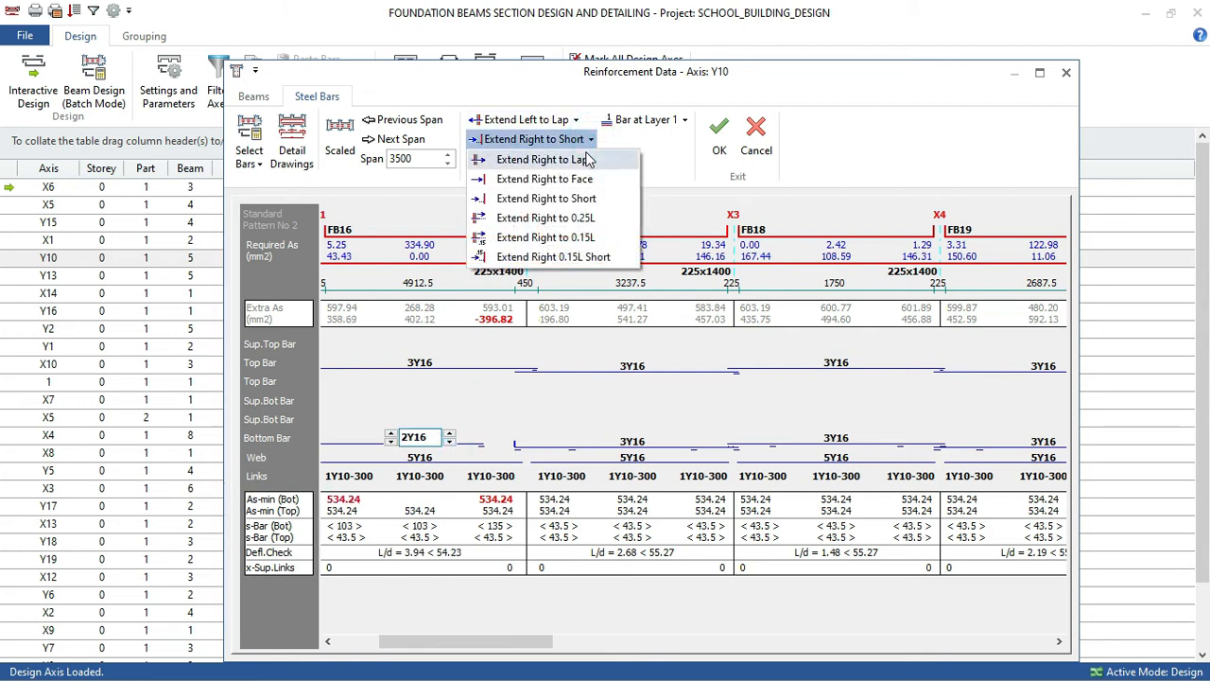
click(588, 159)
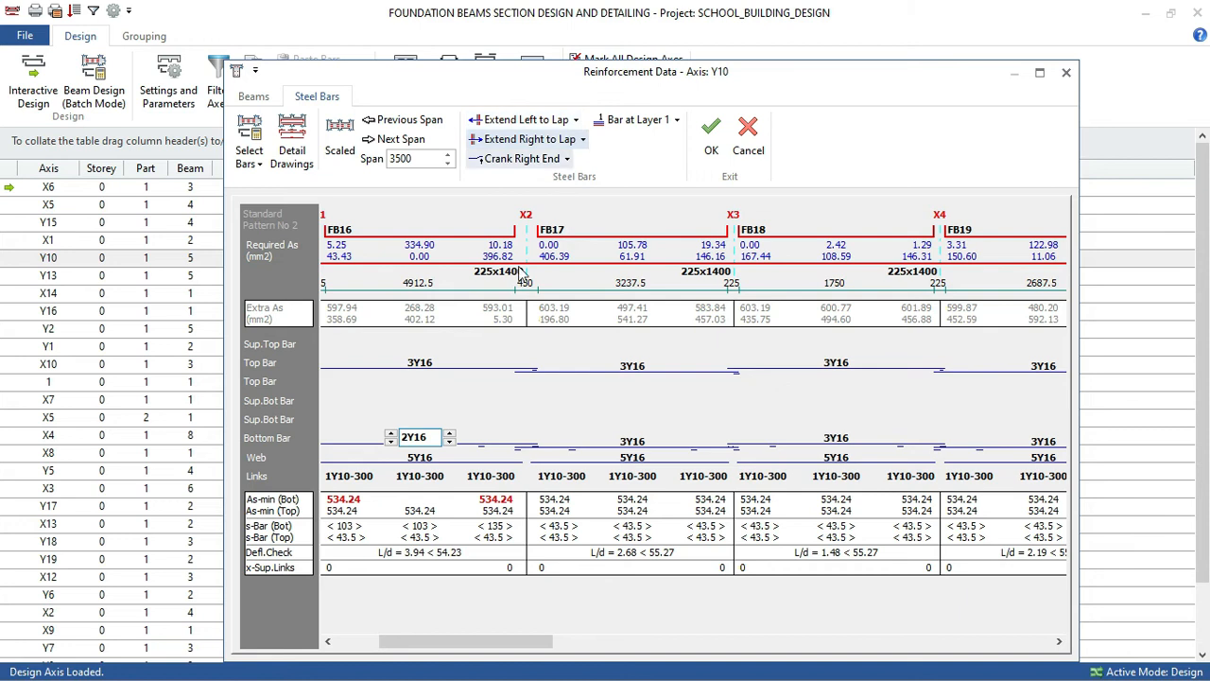
click(391, 432)
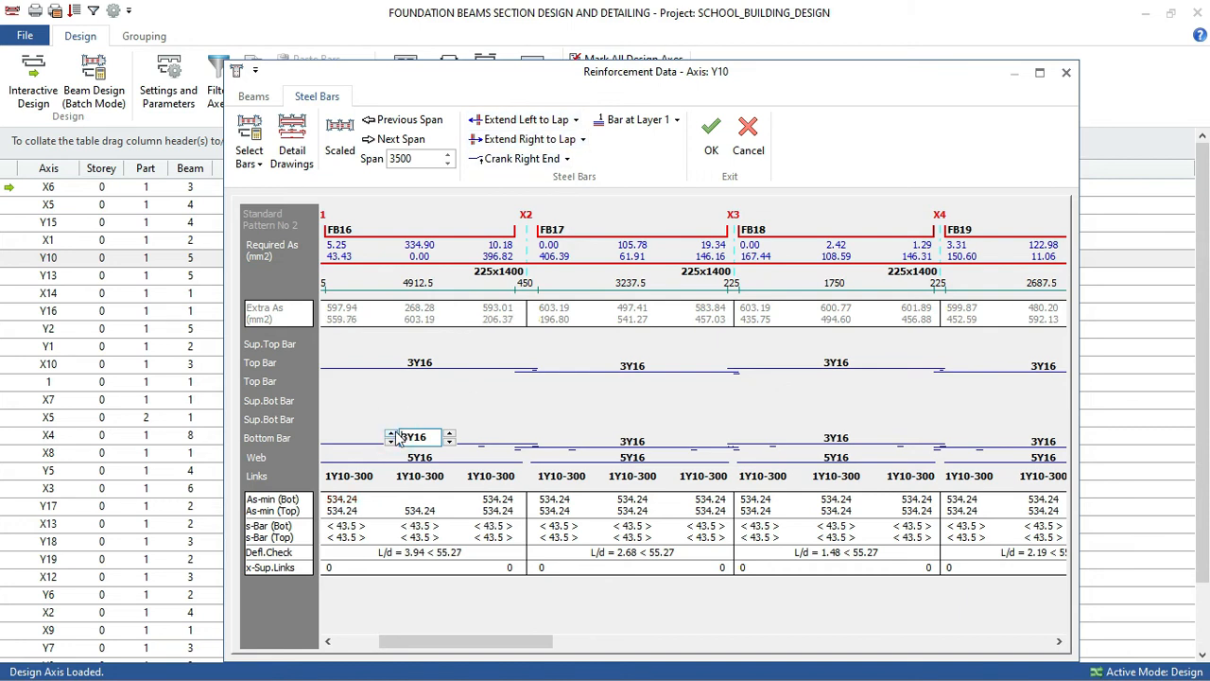
Check the revised bars along axis Y10 and accept its reinforcement data.
drag(472, 641, 431, 641)
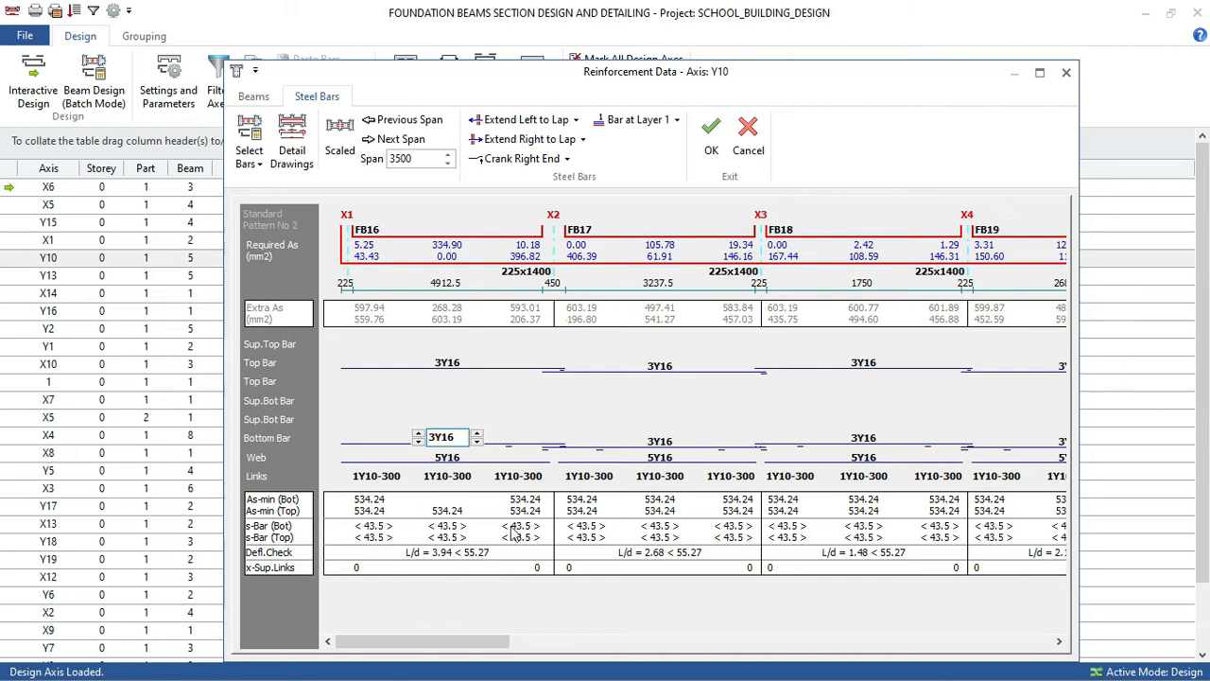
drag(459, 633, 608, 633)
drag(463, 642, 1040, 652)
click(711, 137)
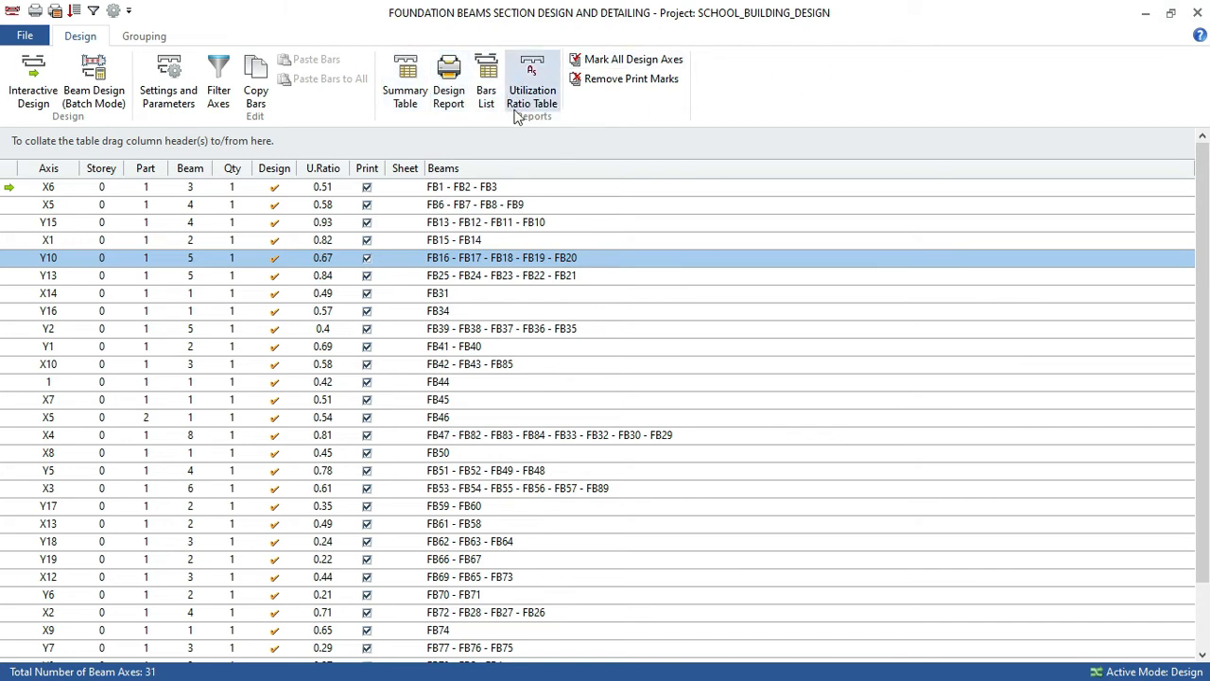
Generate the legacy beam design report with beam loads, shear force diagrams and moment diagrams included.
click(450, 79)
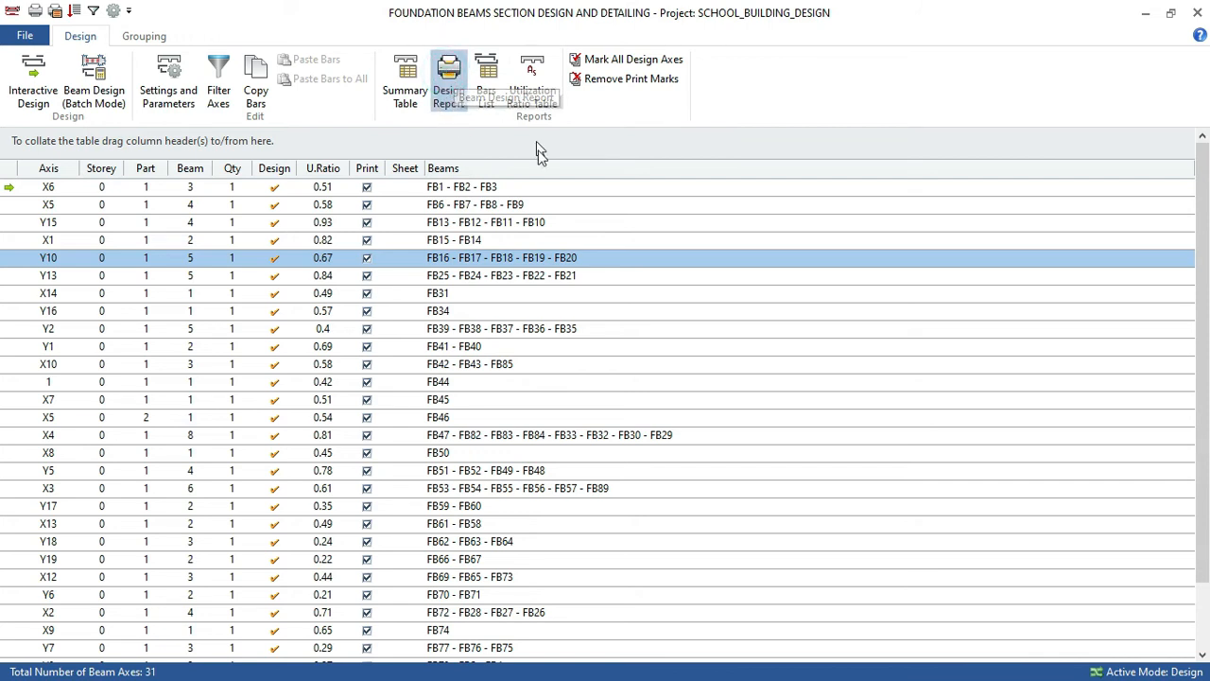
click(457, 102)
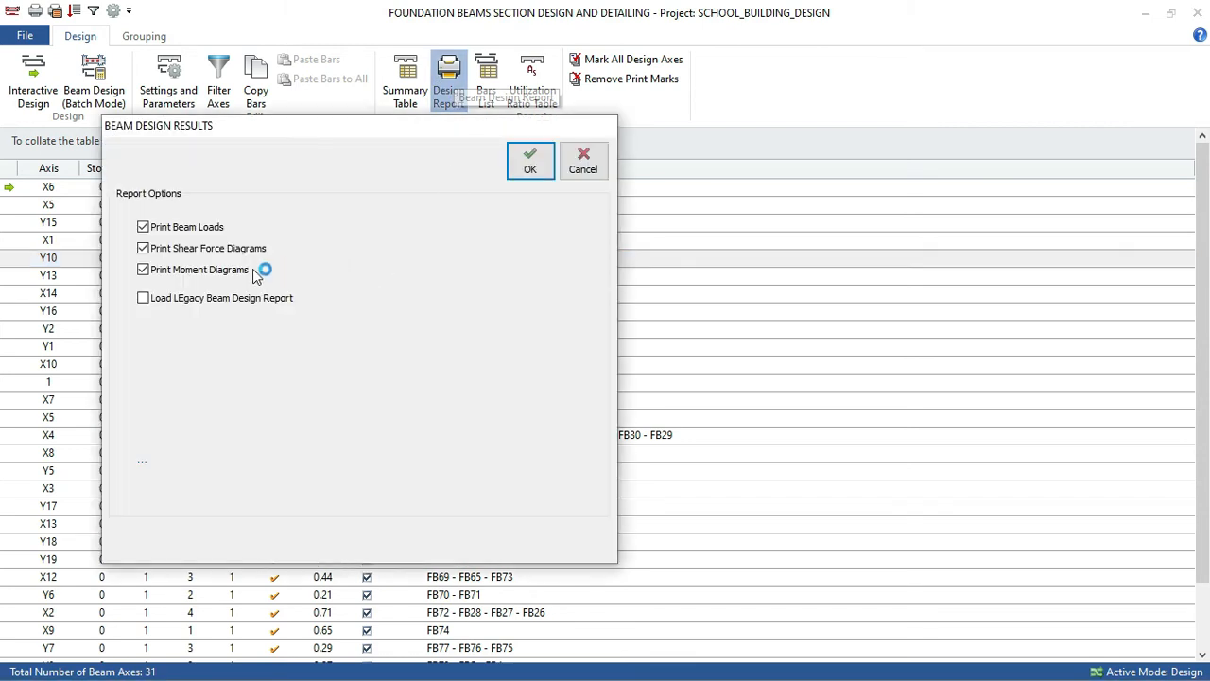
click(149, 299)
click(530, 166)
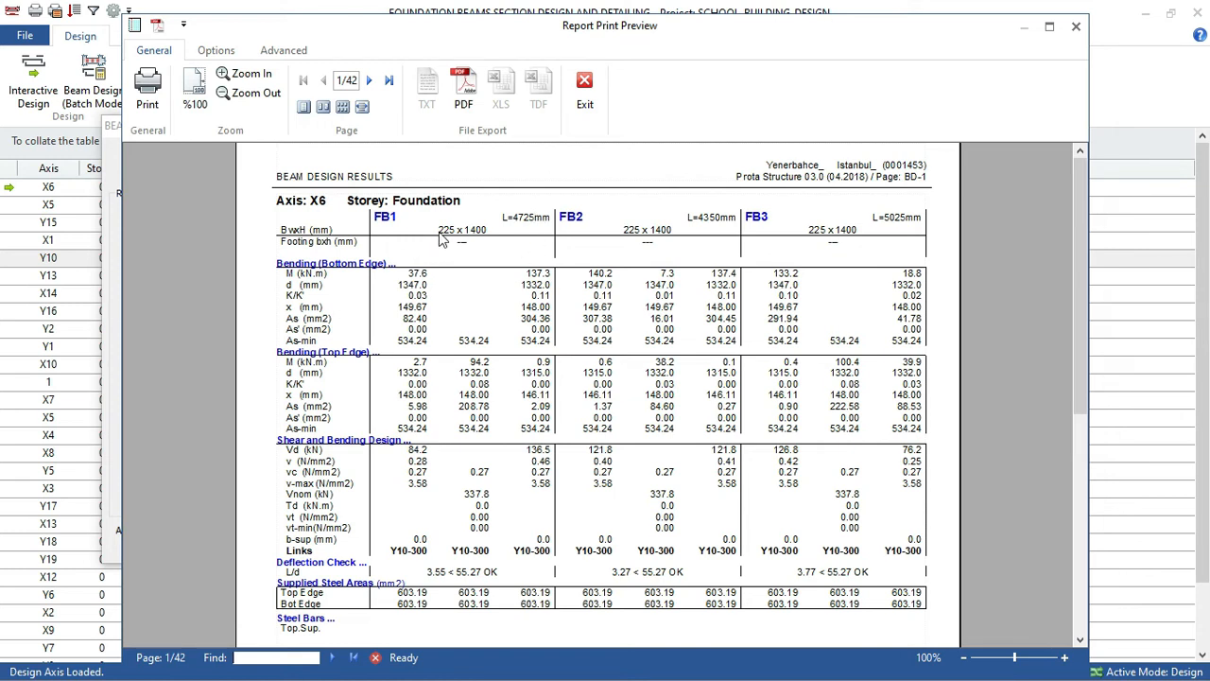
Examine the bending, shear, deflection and steel bar results for axes X6 and X5 in the beam design report.
scroll(376, 208, down, 1)
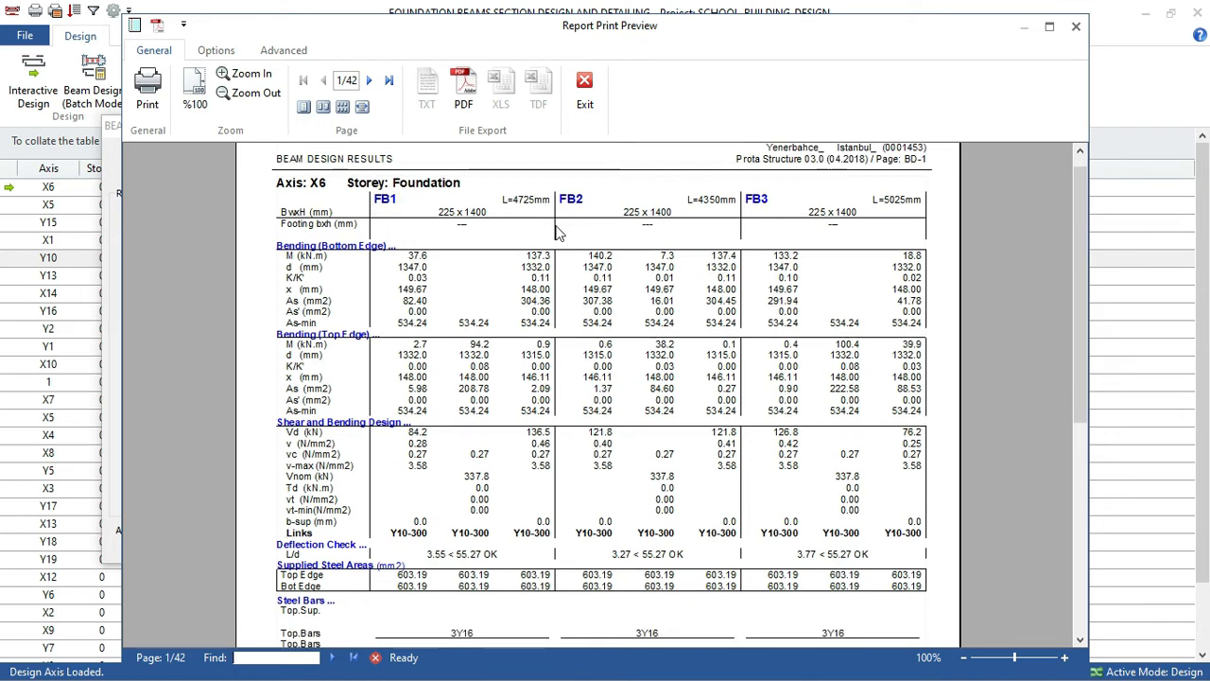
scroll(625, 355, down, 4)
scroll(626, 357, down, 2)
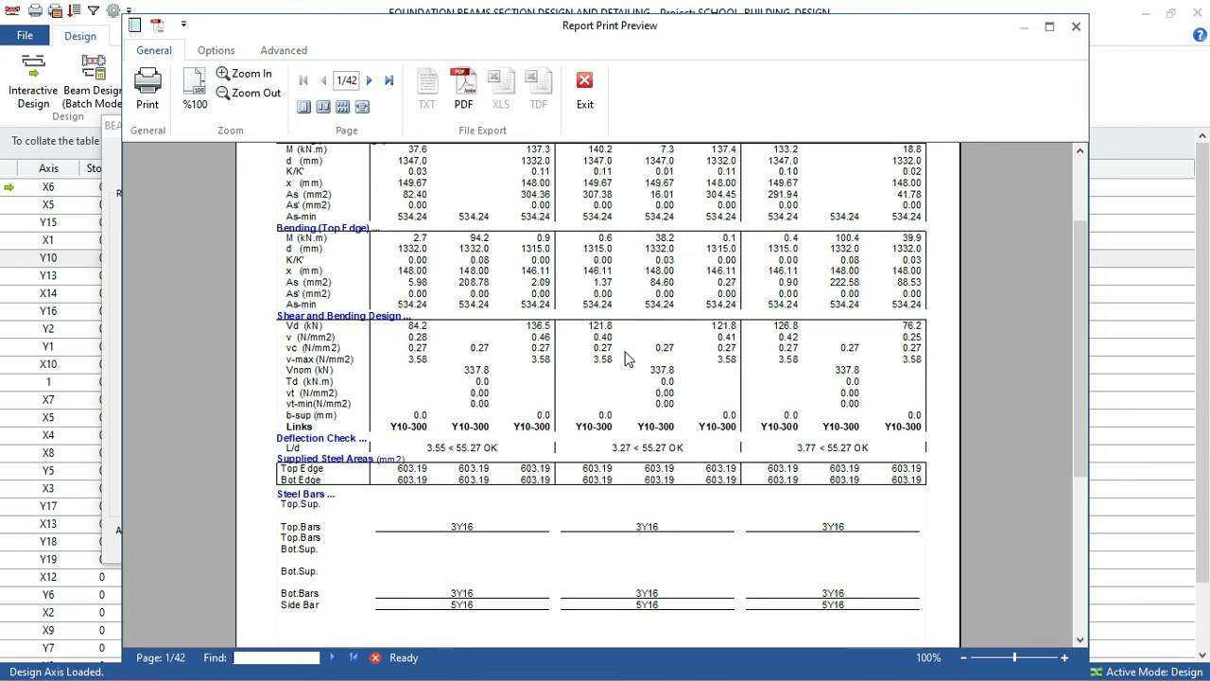
scroll(626, 358, down, 2)
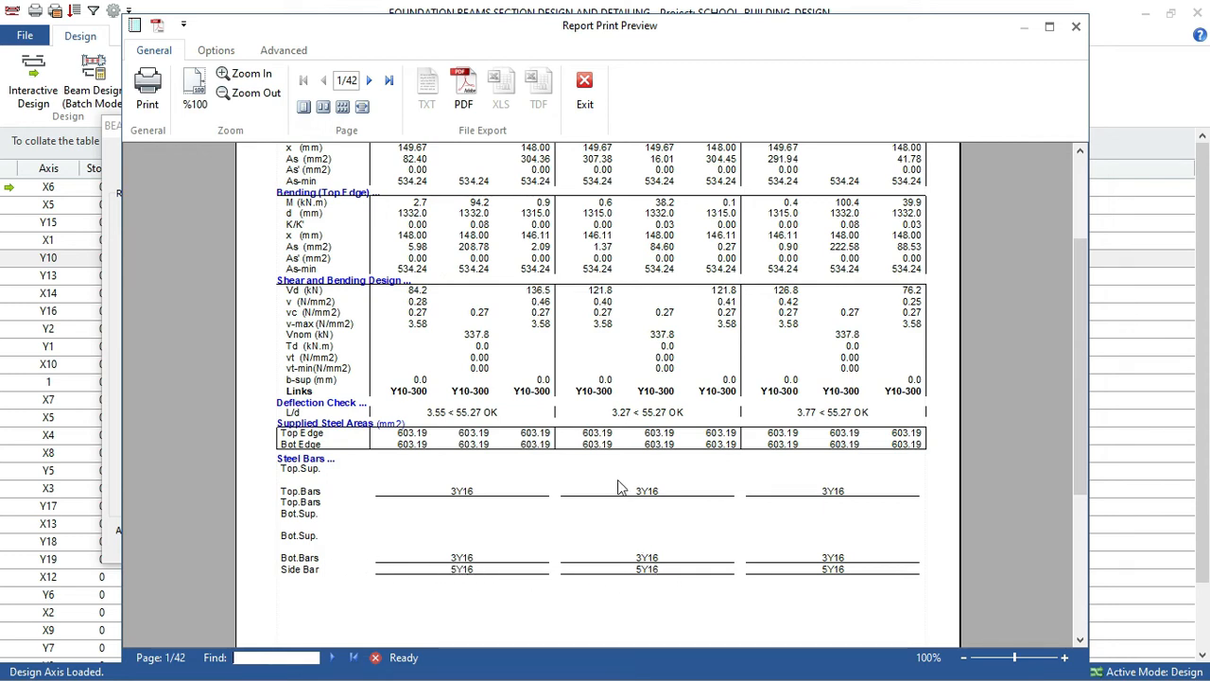
scroll(640, 359, down, 10)
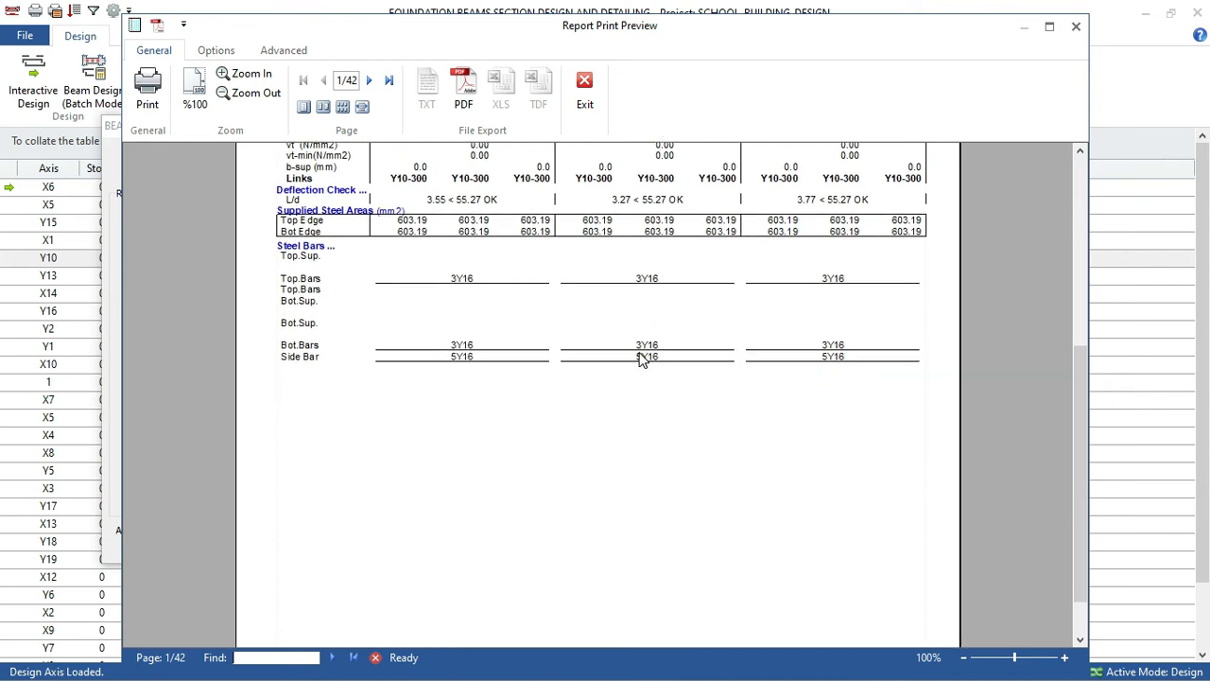
scroll(640, 359, down, 4)
scroll(501, 497, down, 1)
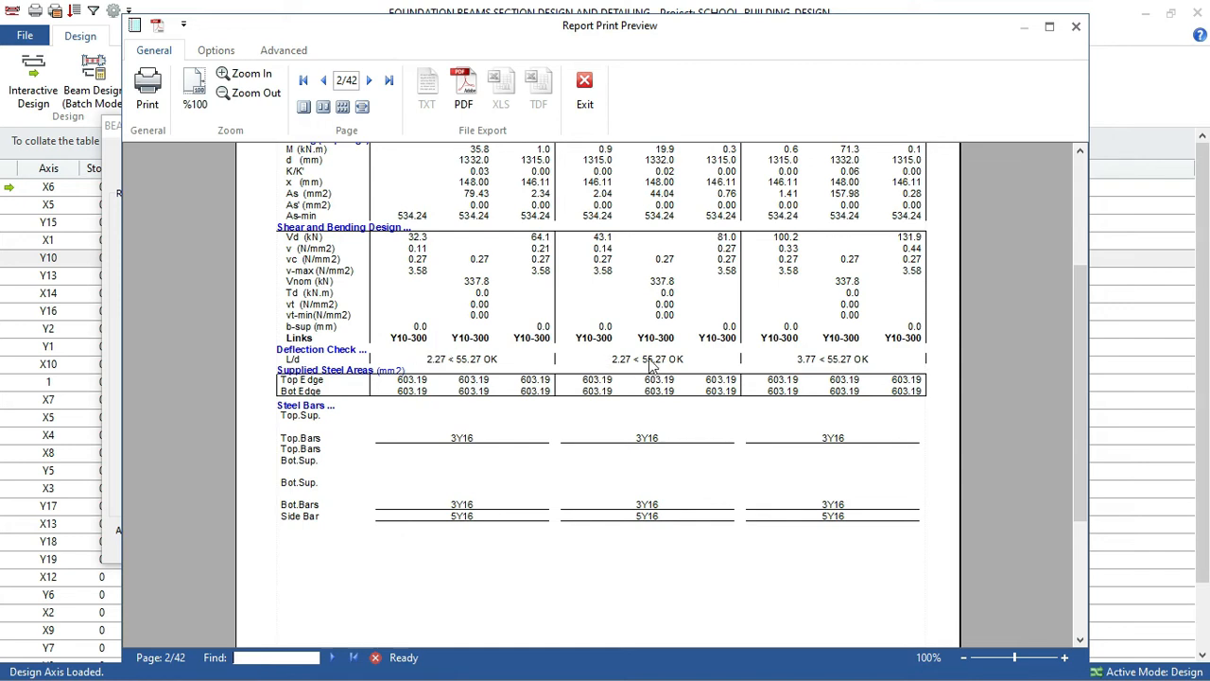
scroll(577, 452, down, 3)
scroll(579, 453, down, 6)
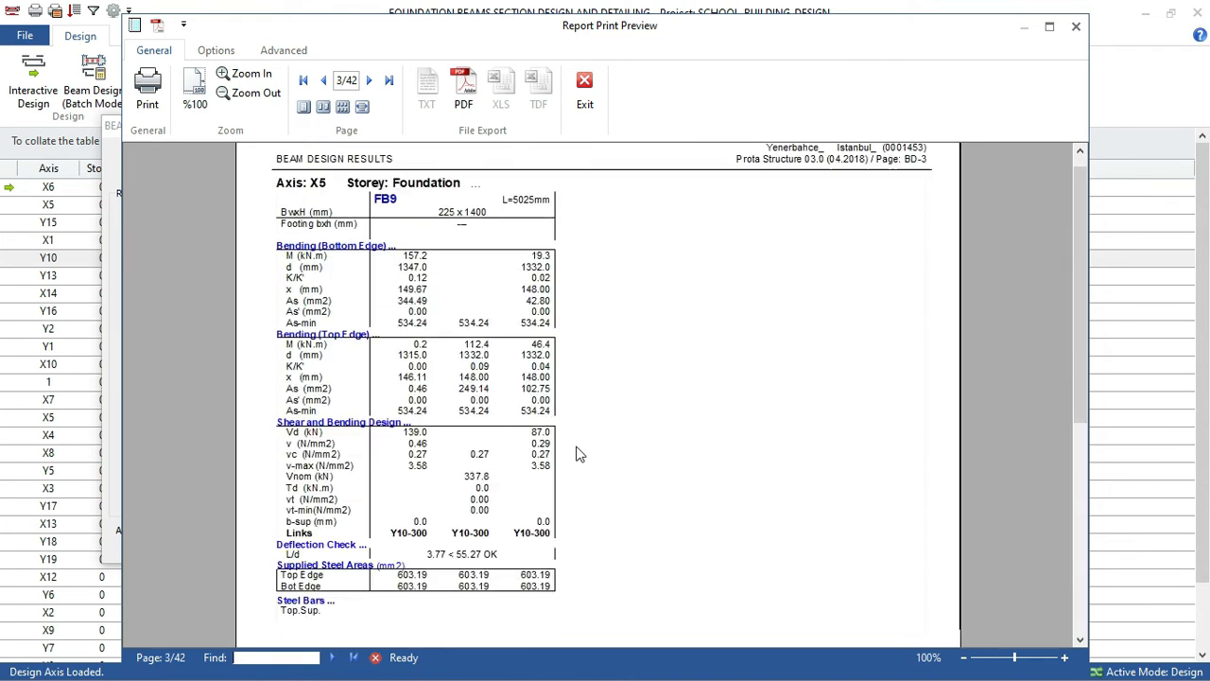
scroll(579, 455, down, 1)
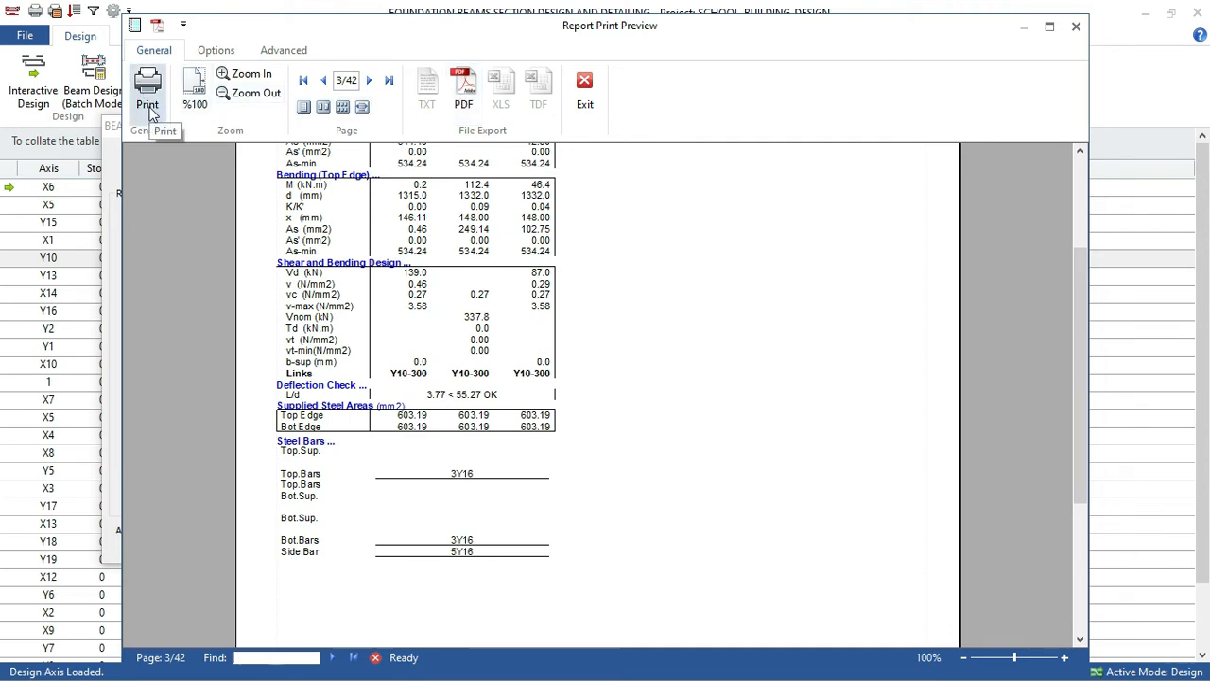
Close the beam design report preview and exit foundation beam design to return to the Storey 0 plan.
click(465, 88)
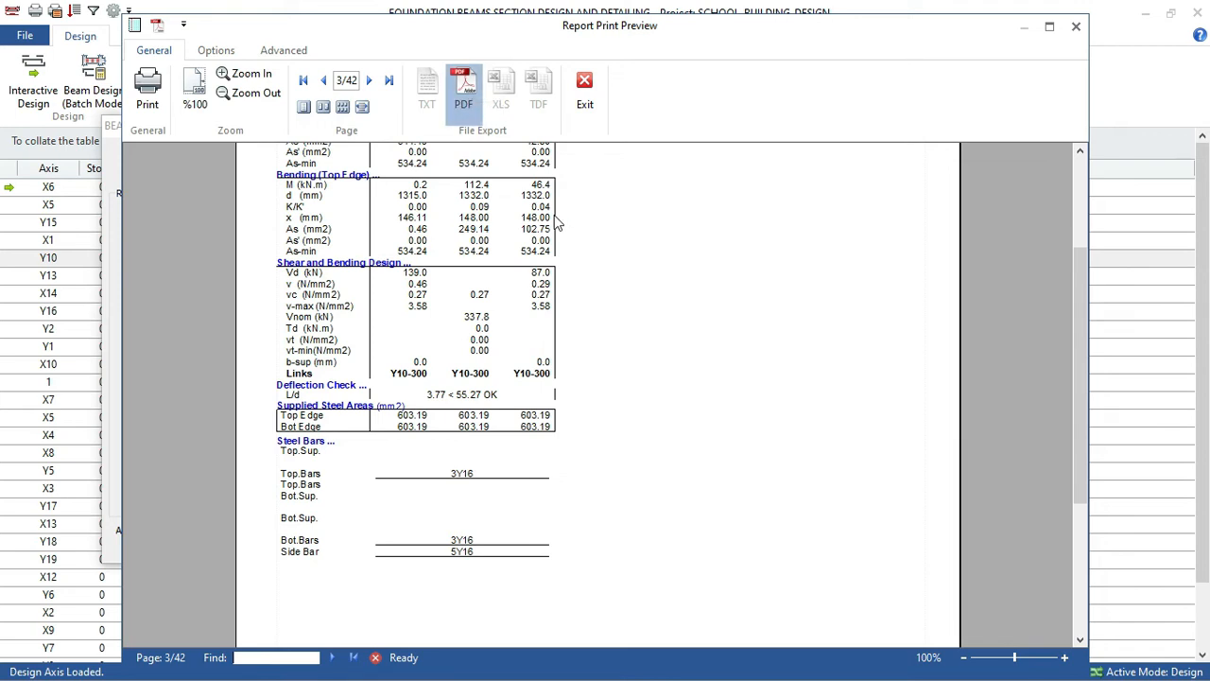
click(468, 107)
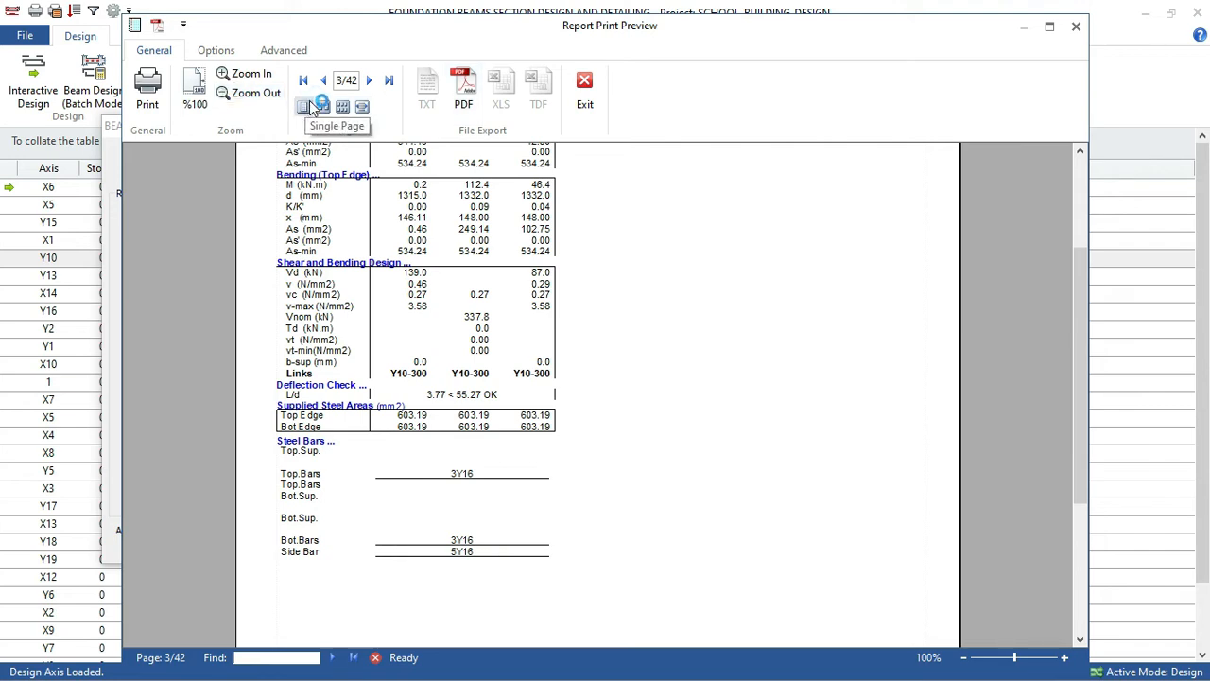
click(465, 95)
click(585, 103)
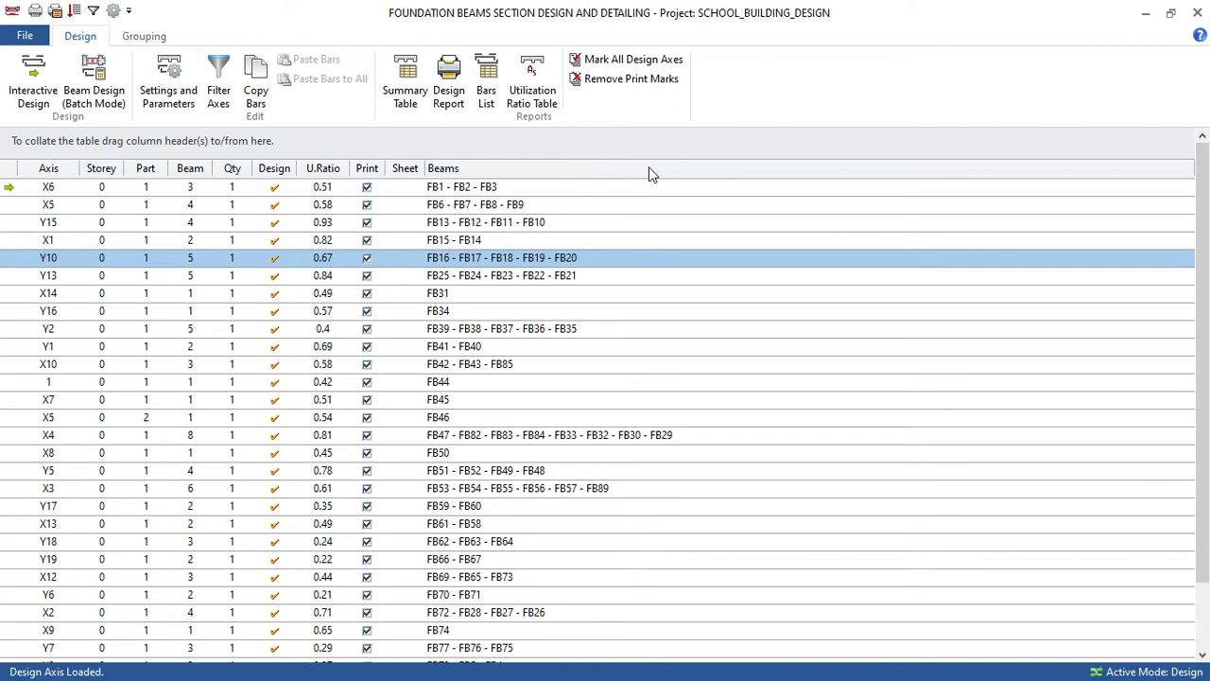
click(1197, 15)
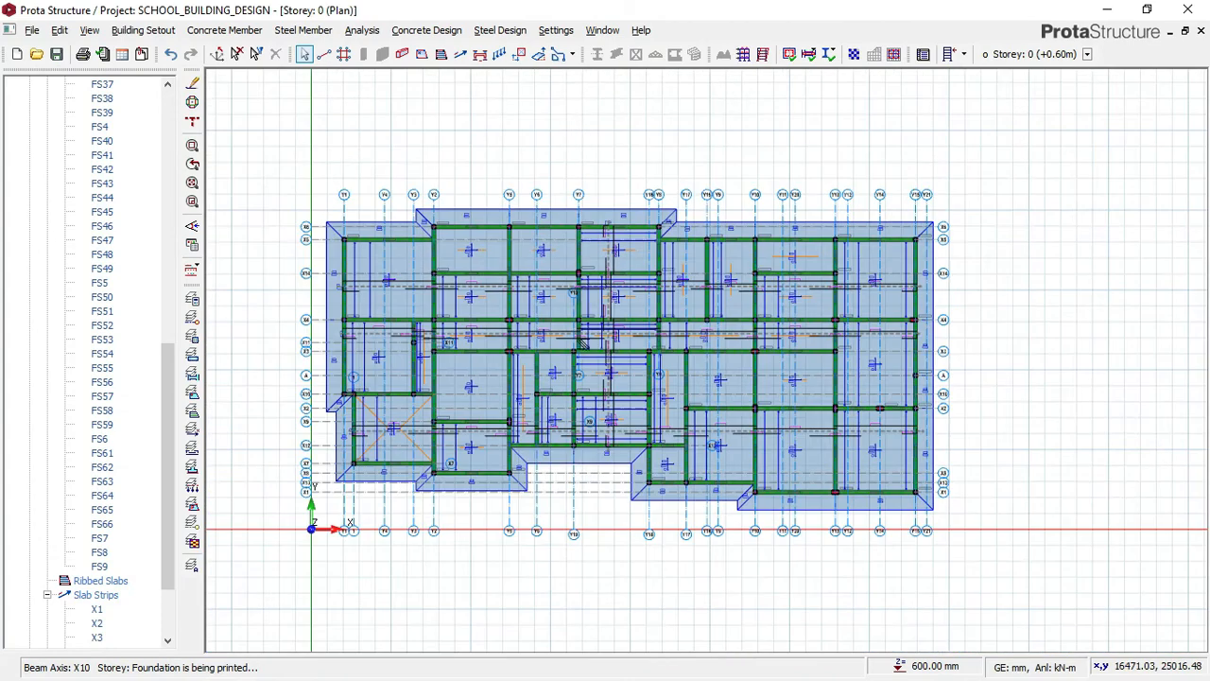
Run slab analysis and design for Storey 0, checking the design without modifying existing steel, and produce the reinforcement report.
scroll(591, 341, up, 1)
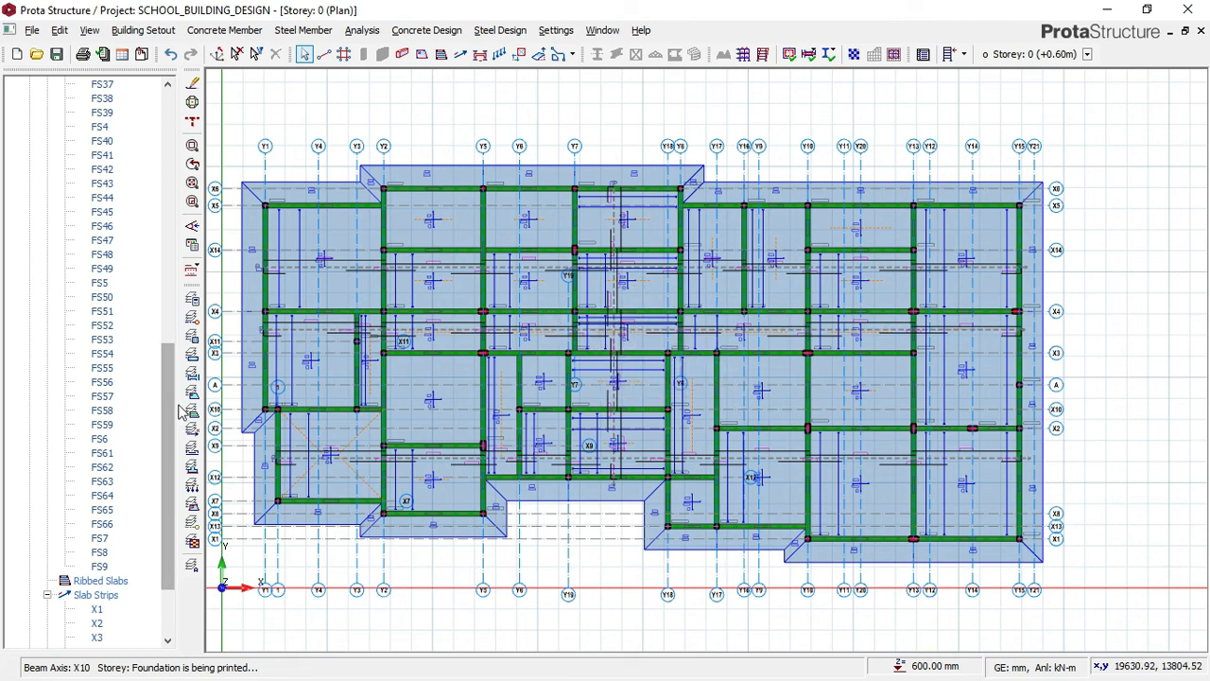
drag(171, 416, 168, 184)
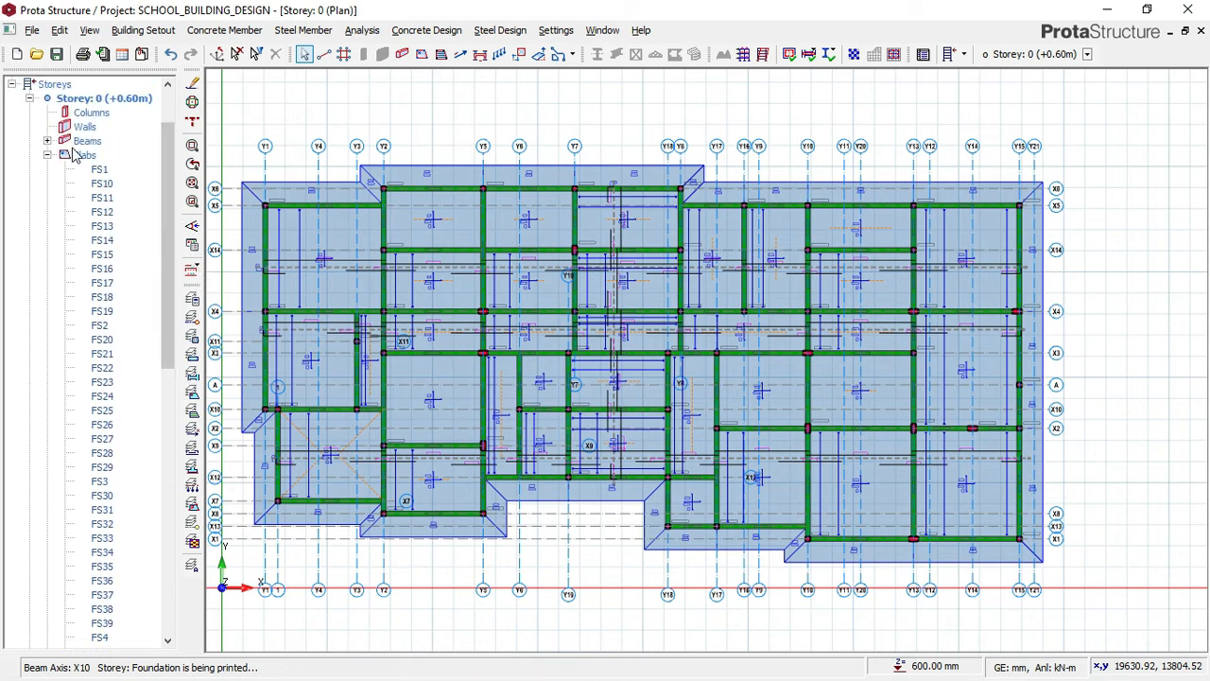
click(85, 155)
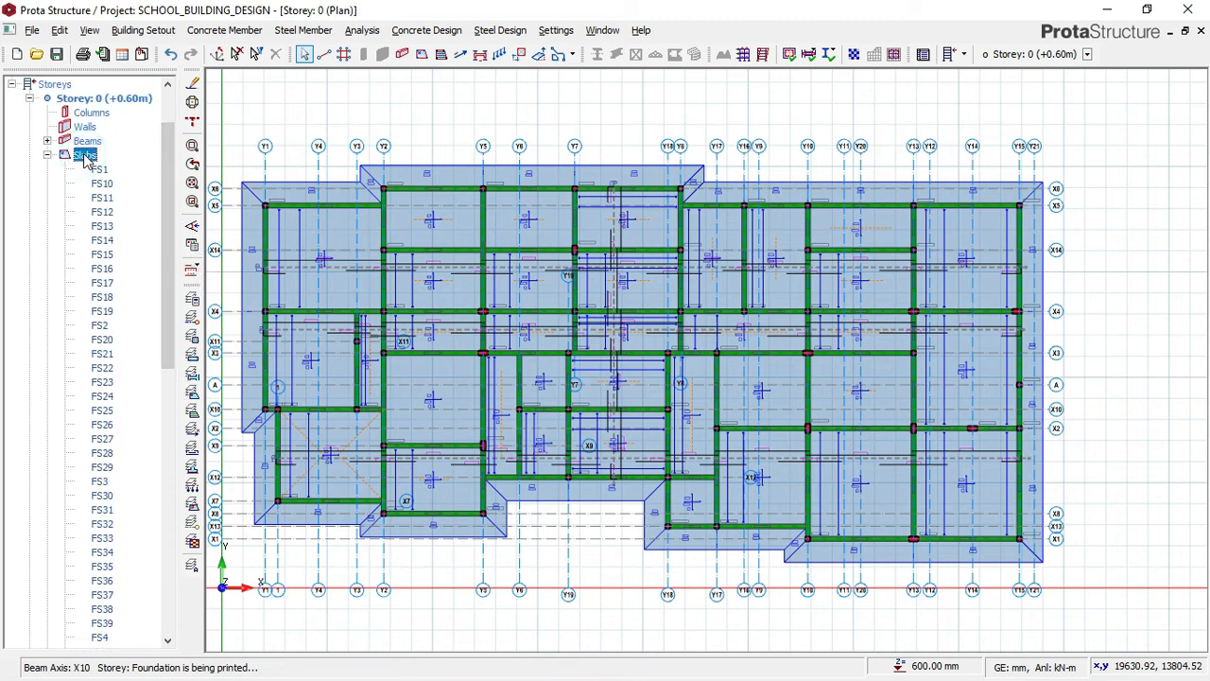
right_click(85, 157)
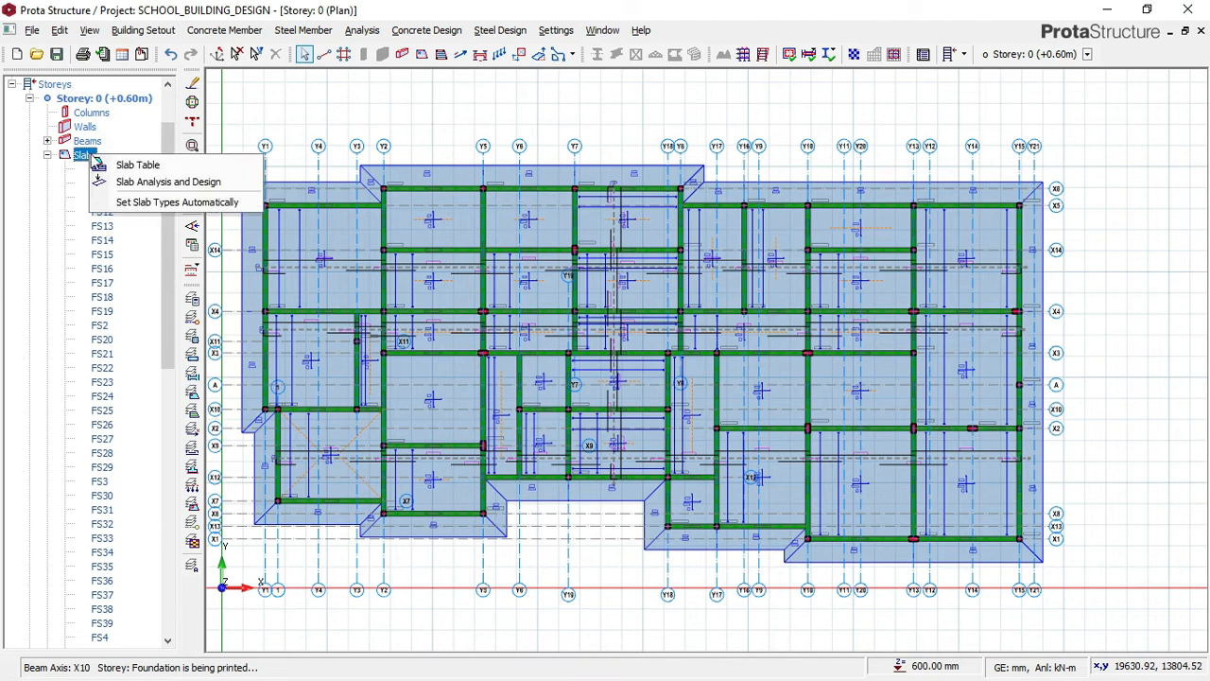
click(168, 184)
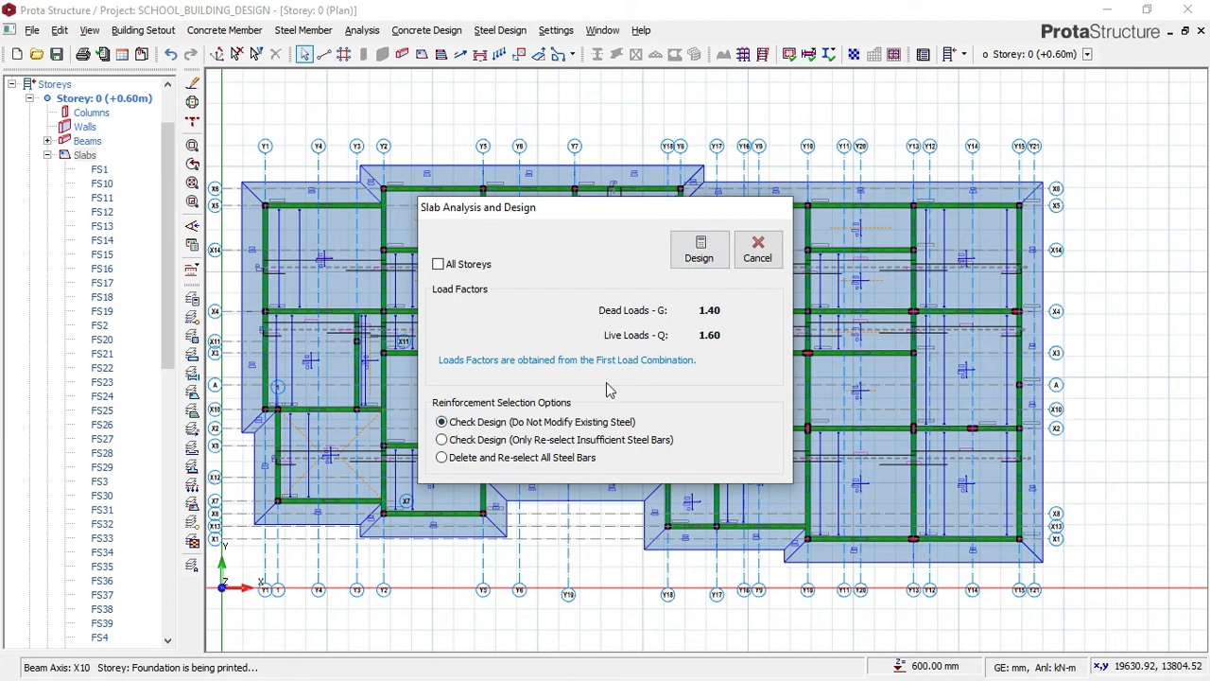
click(698, 252)
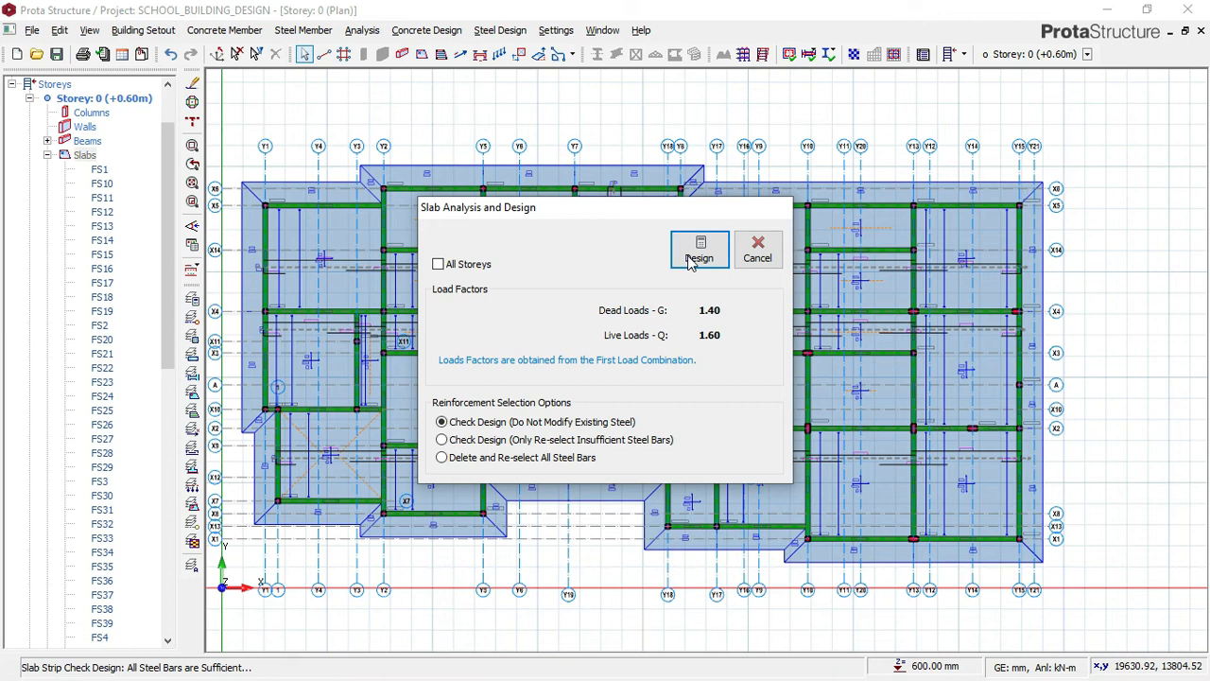
click(691, 260)
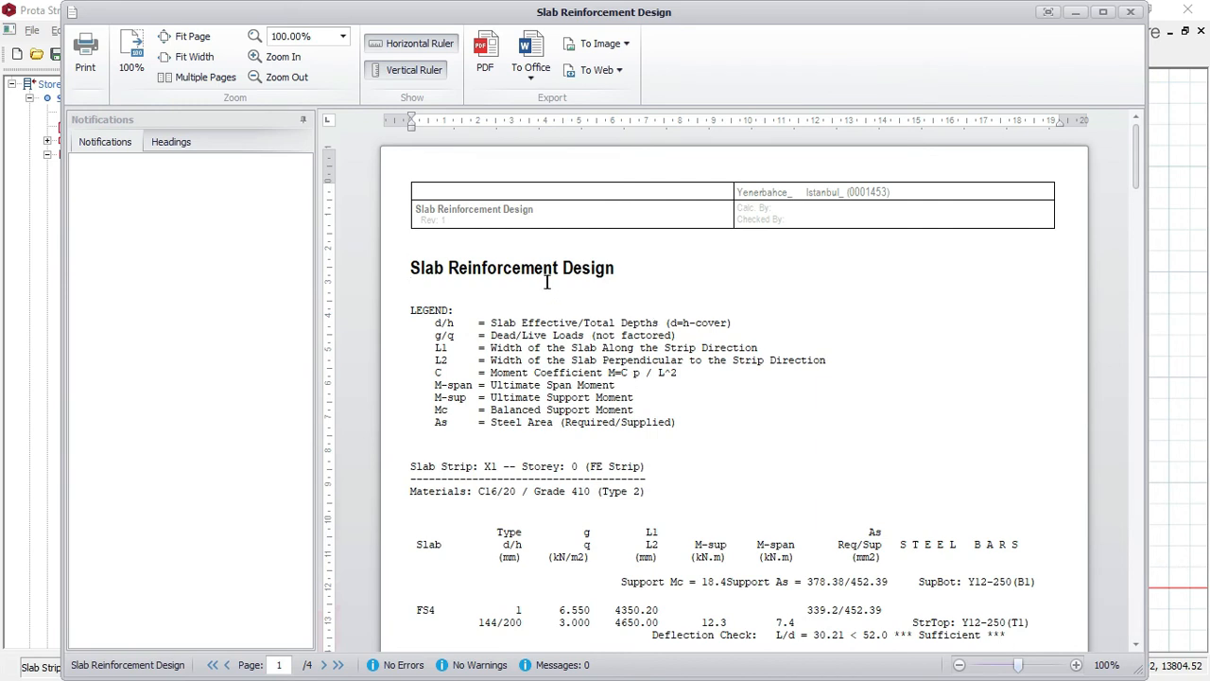
Examine the slab strip X1 moments, steel areas, bars and deflection checks in the reinforcement report and close the report.
scroll(547, 281, down, 3)
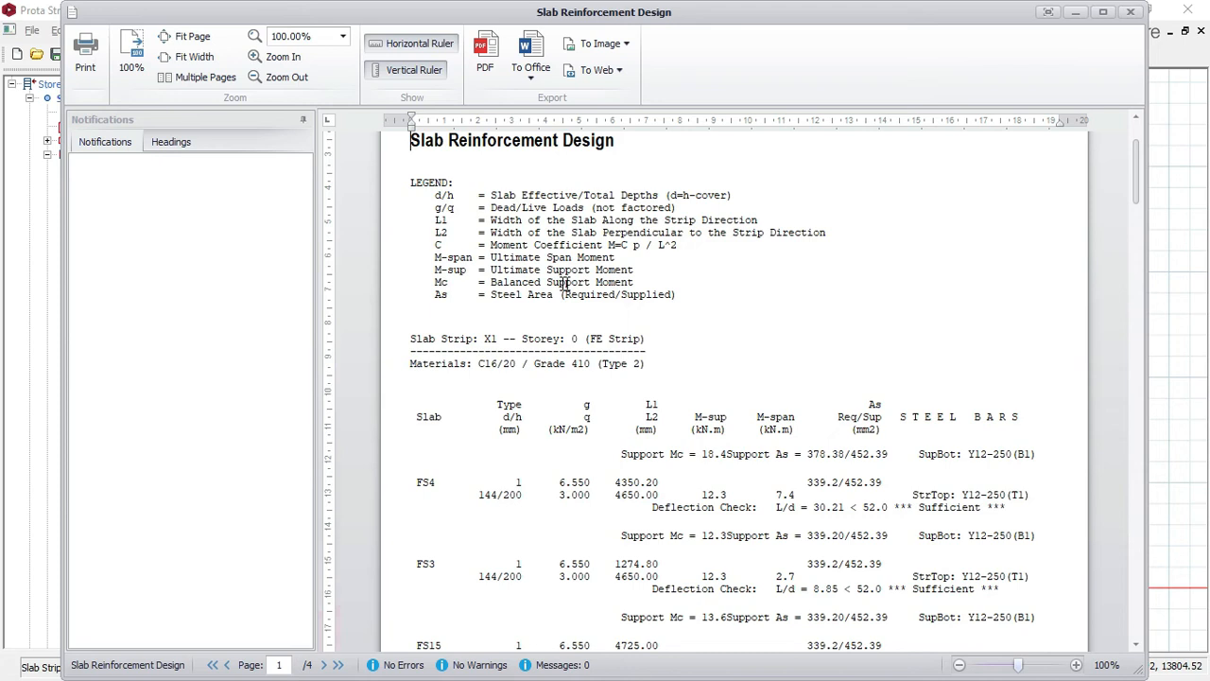
scroll(565, 283, down, 1)
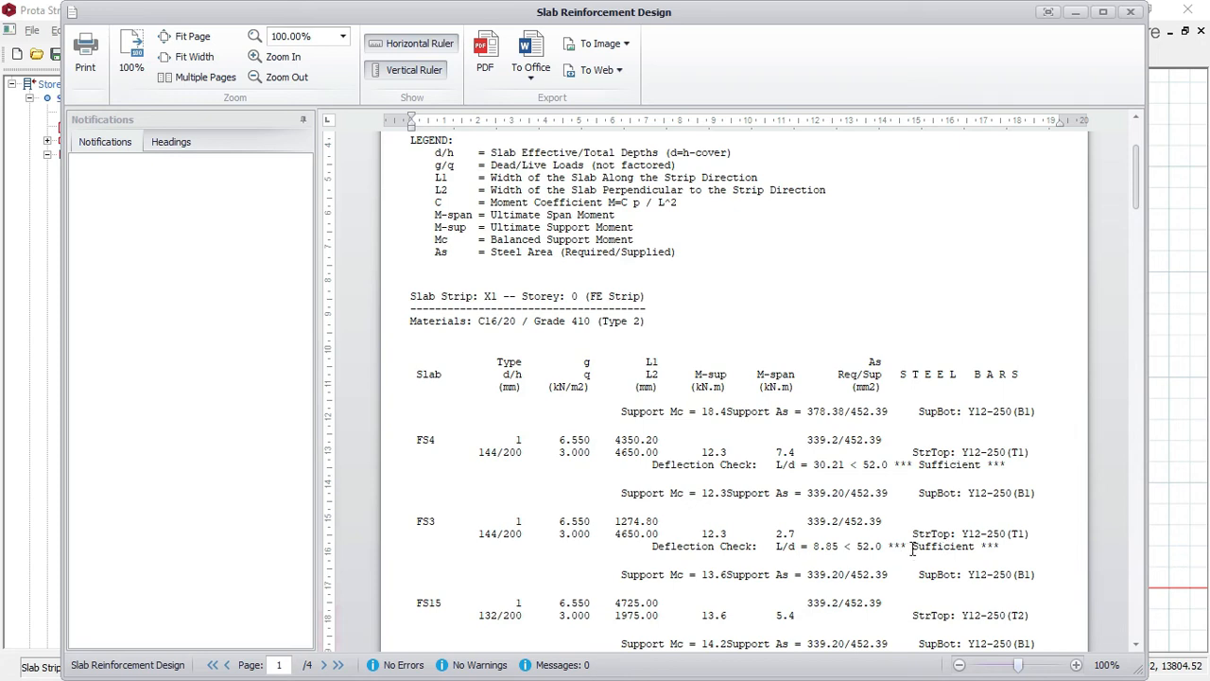
scroll(885, 492, down, 2)
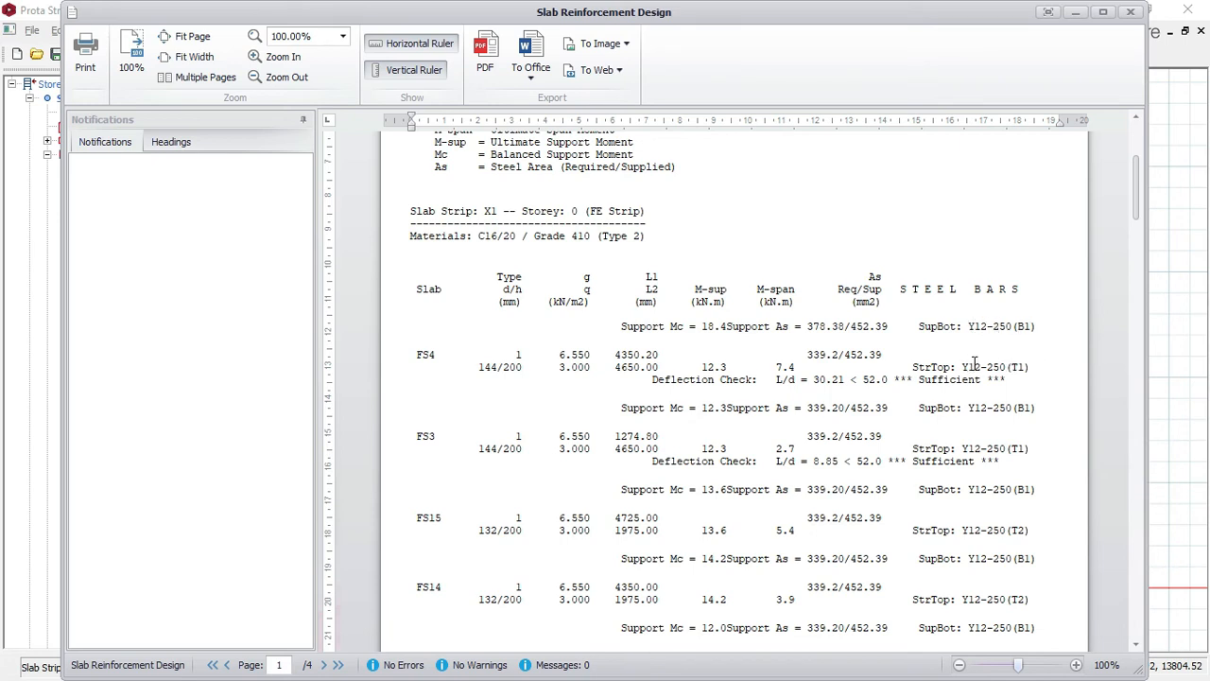
scroll(1024, 367, down, 8)
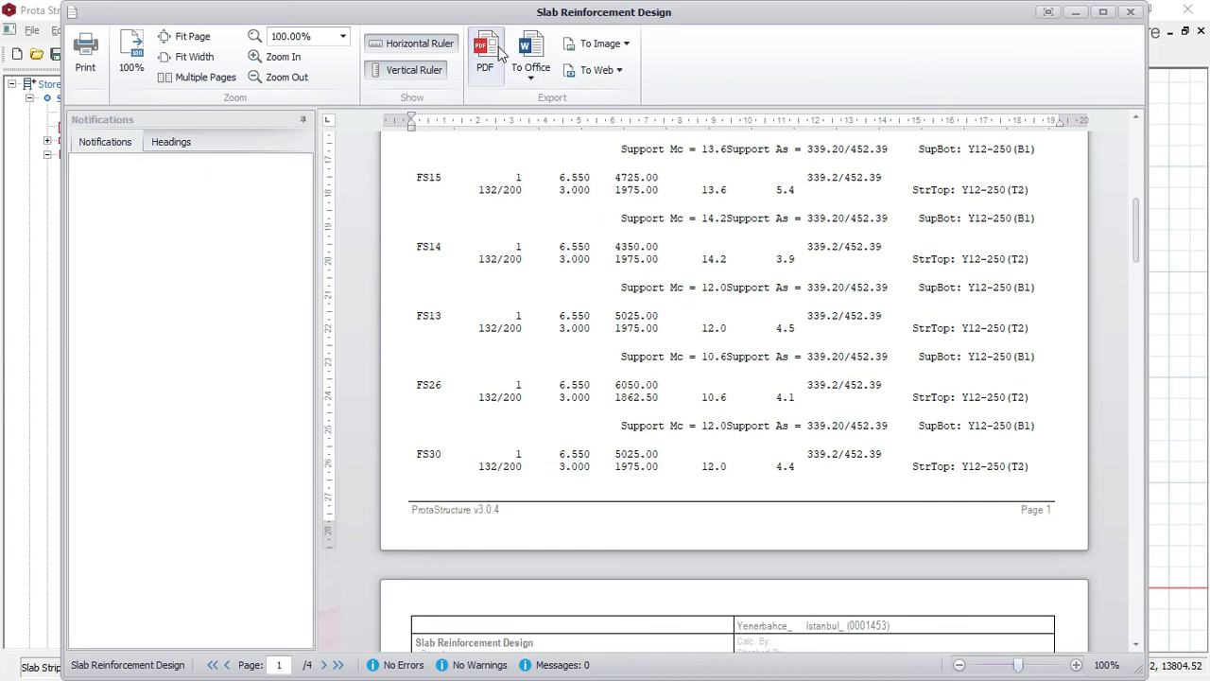
click(1131, 11)
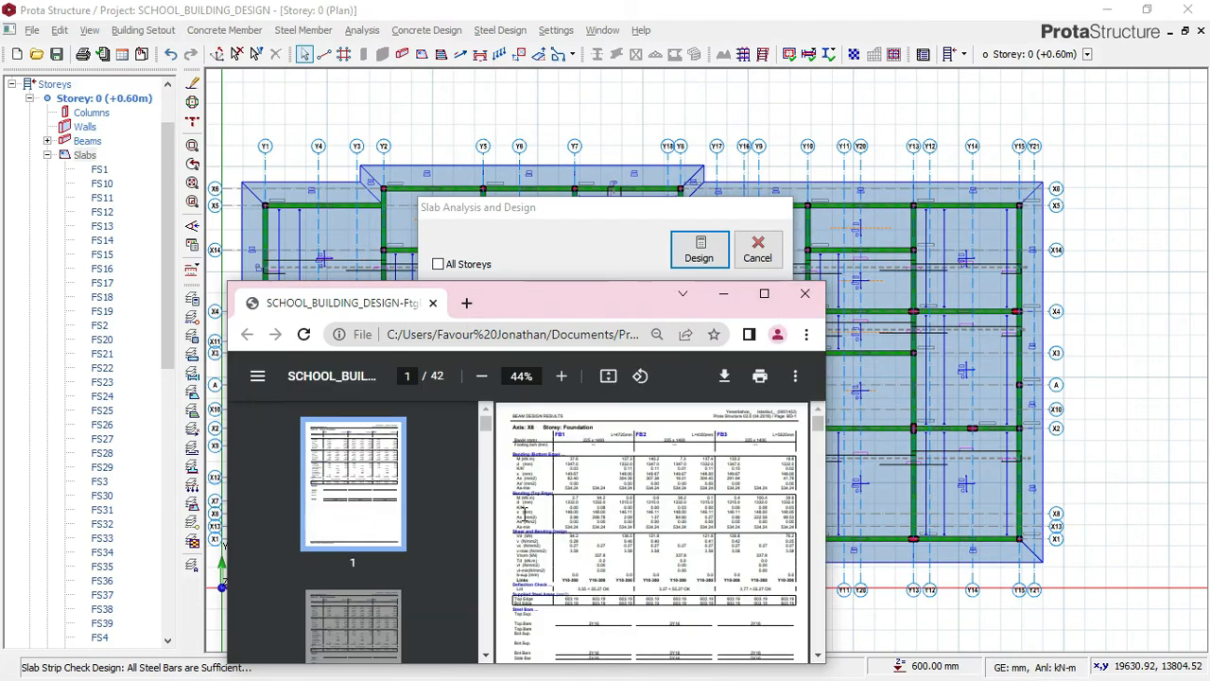
Maximise the foundation beam design PDF and examine the axis X6 results at 80% zoom.
click(762, 301)
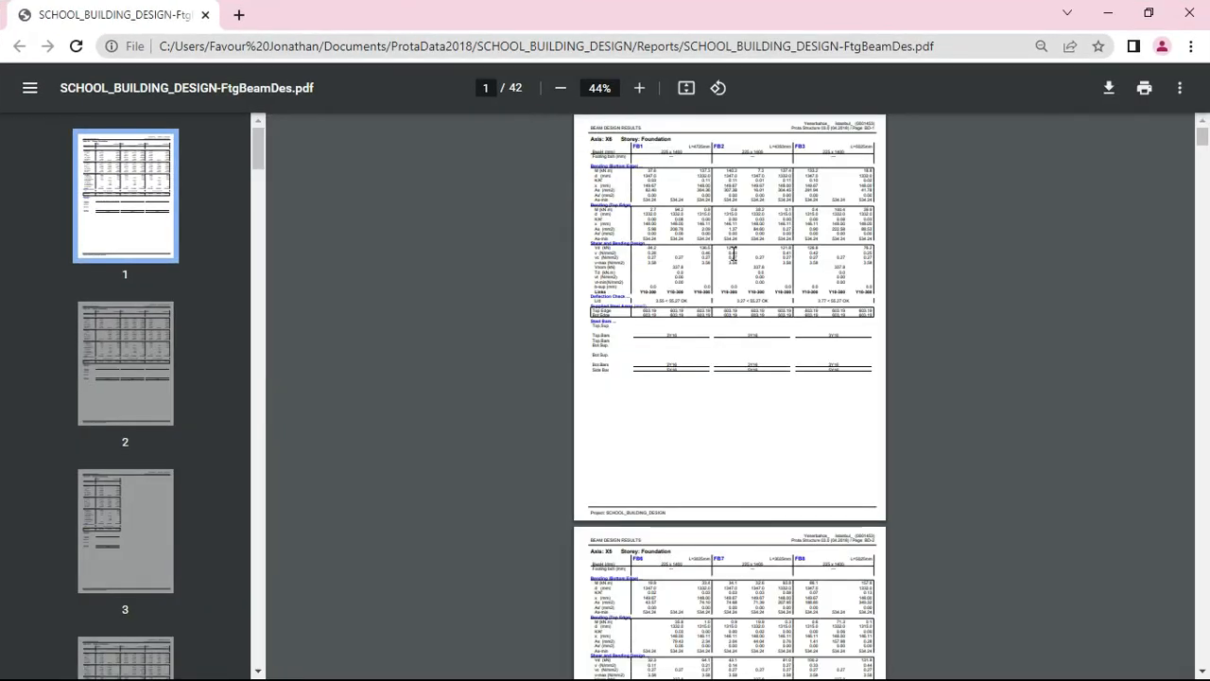
click(638, 88)
click(639, 88)
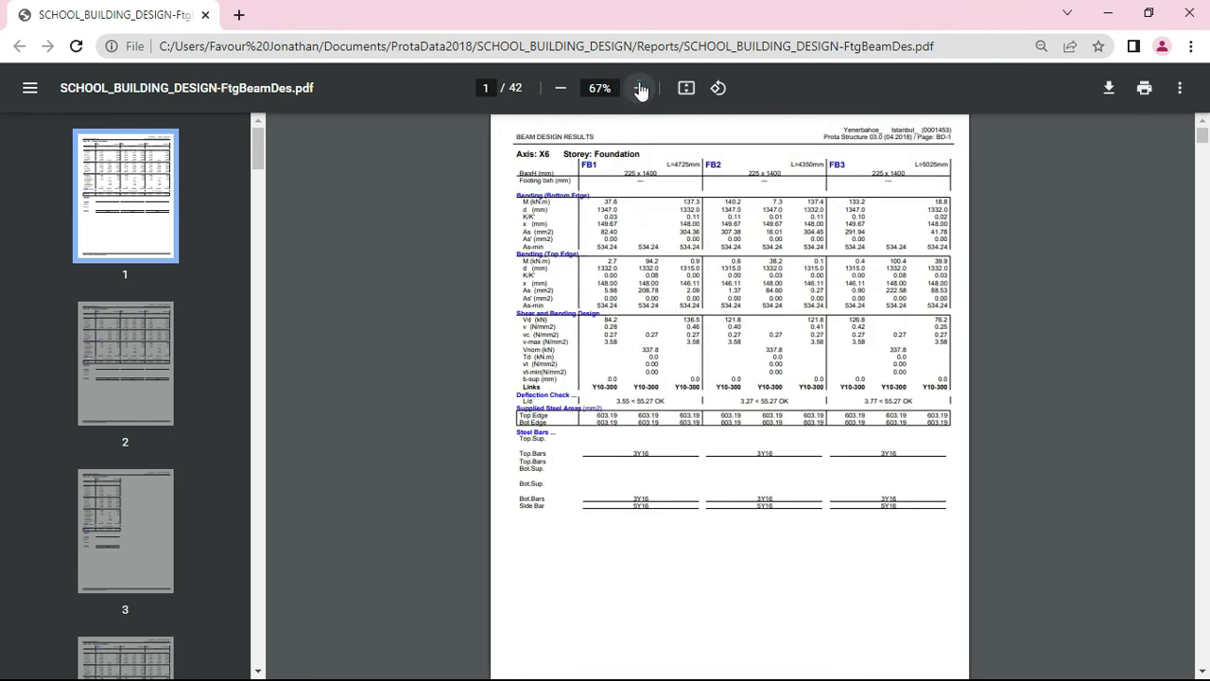
click(639, 88)
click(640, 89)
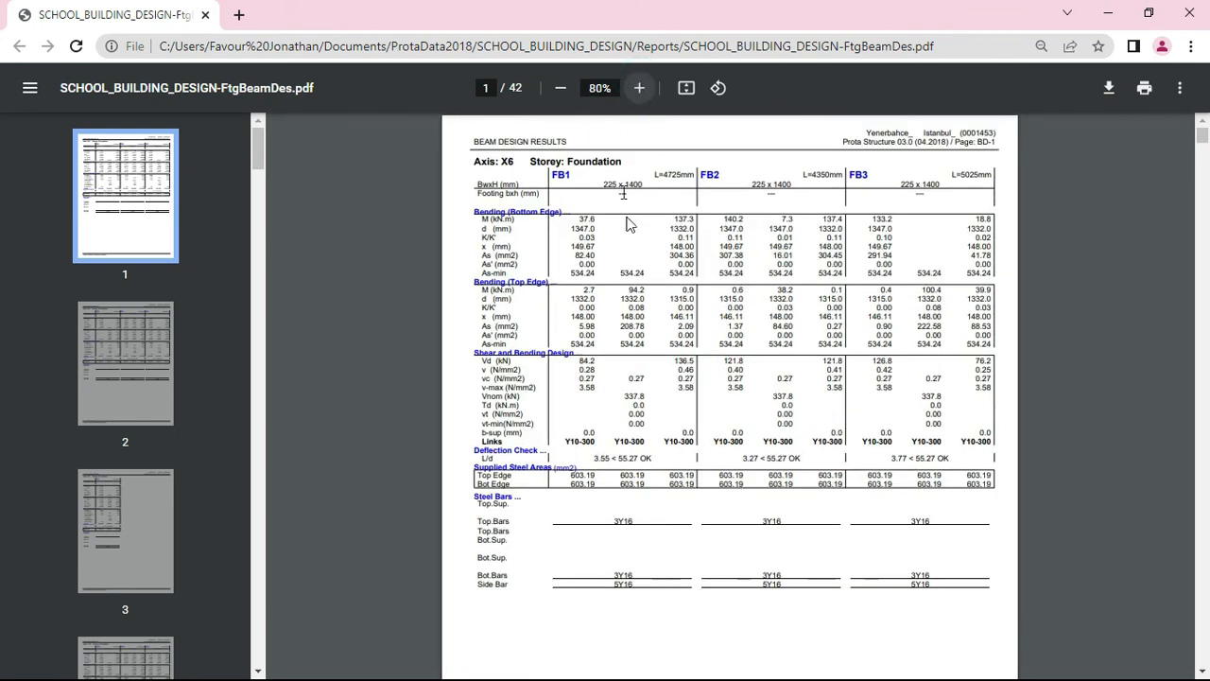
scroll(624, 232, down, 2)
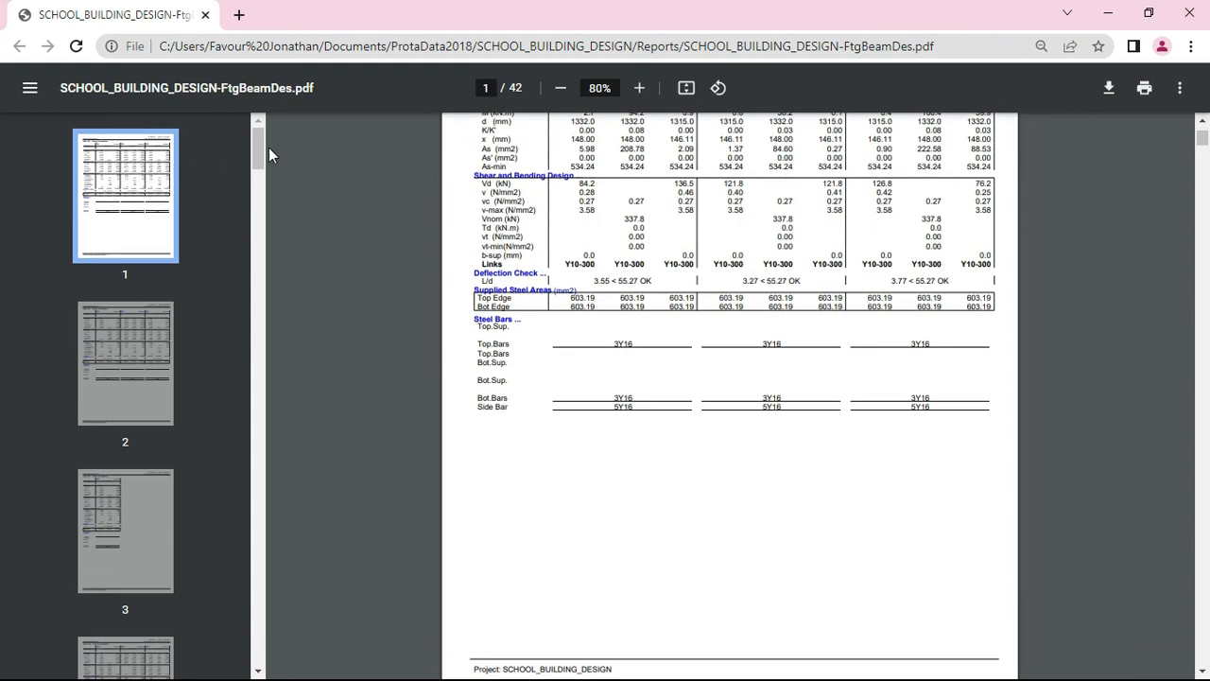
Review the PDF's foundation beam results from axis Y15 on page 4 through page 7, and close the PDF and the slab design dialog.
scroll(258, 148, down, 2)
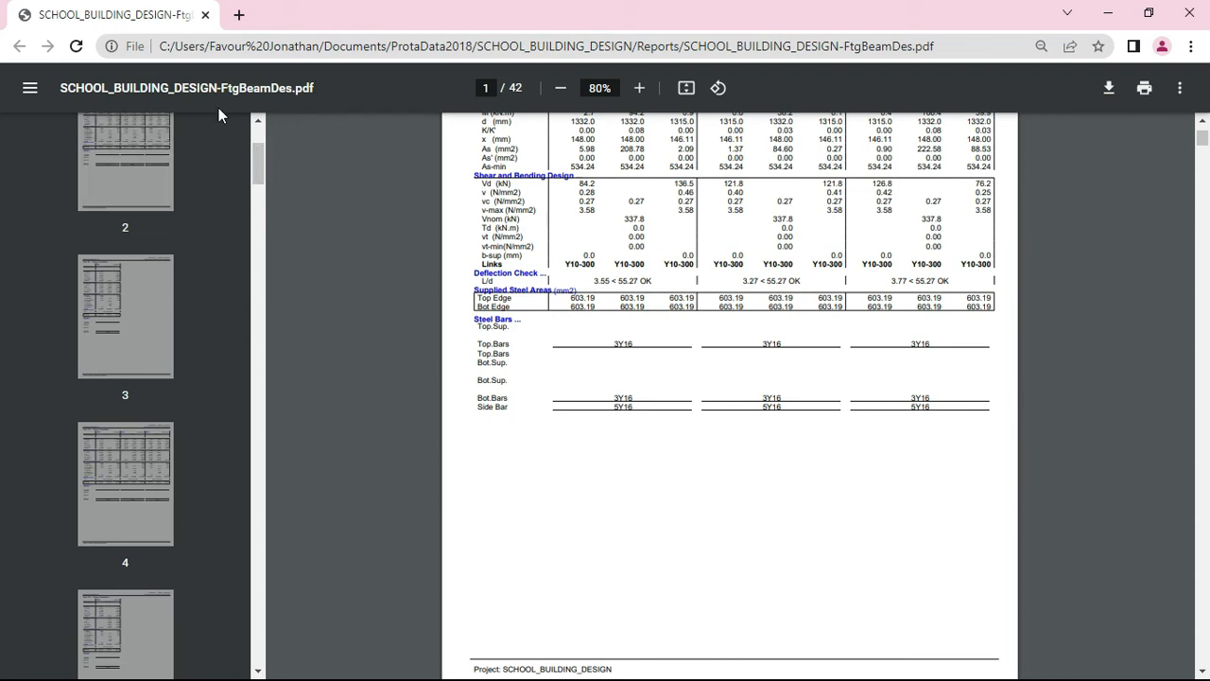
scroll(258, 156, down, 2)
click(142, 337)
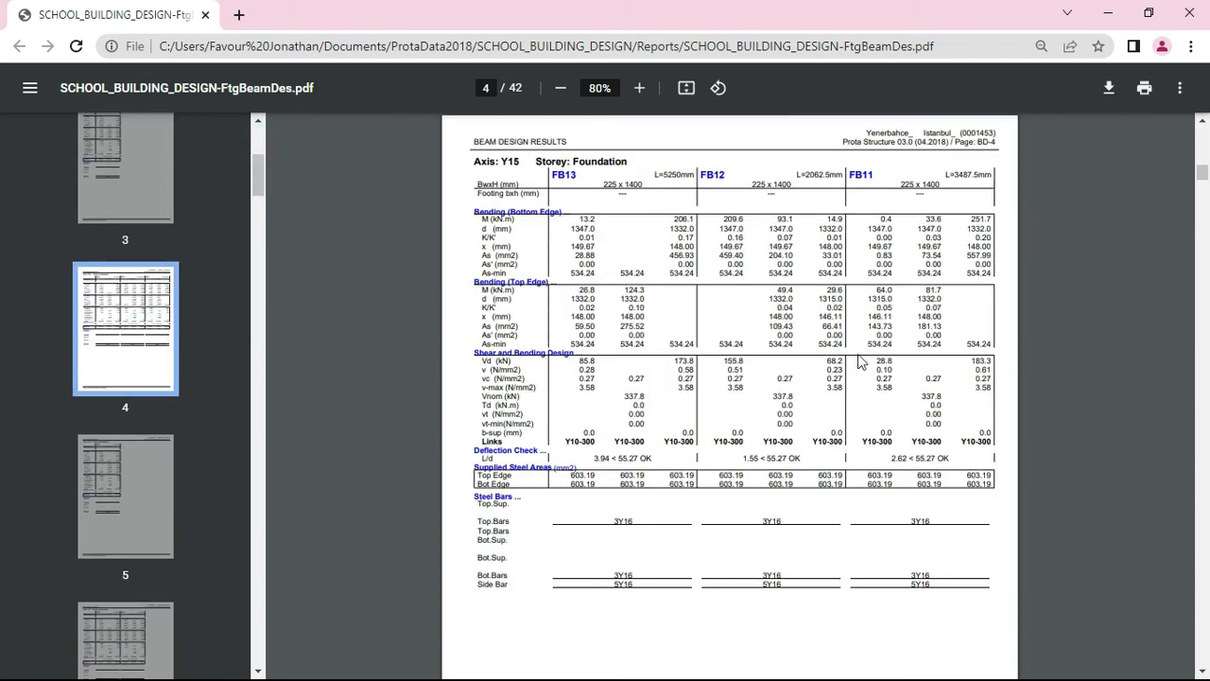
scroll(776, 392, down, 12)
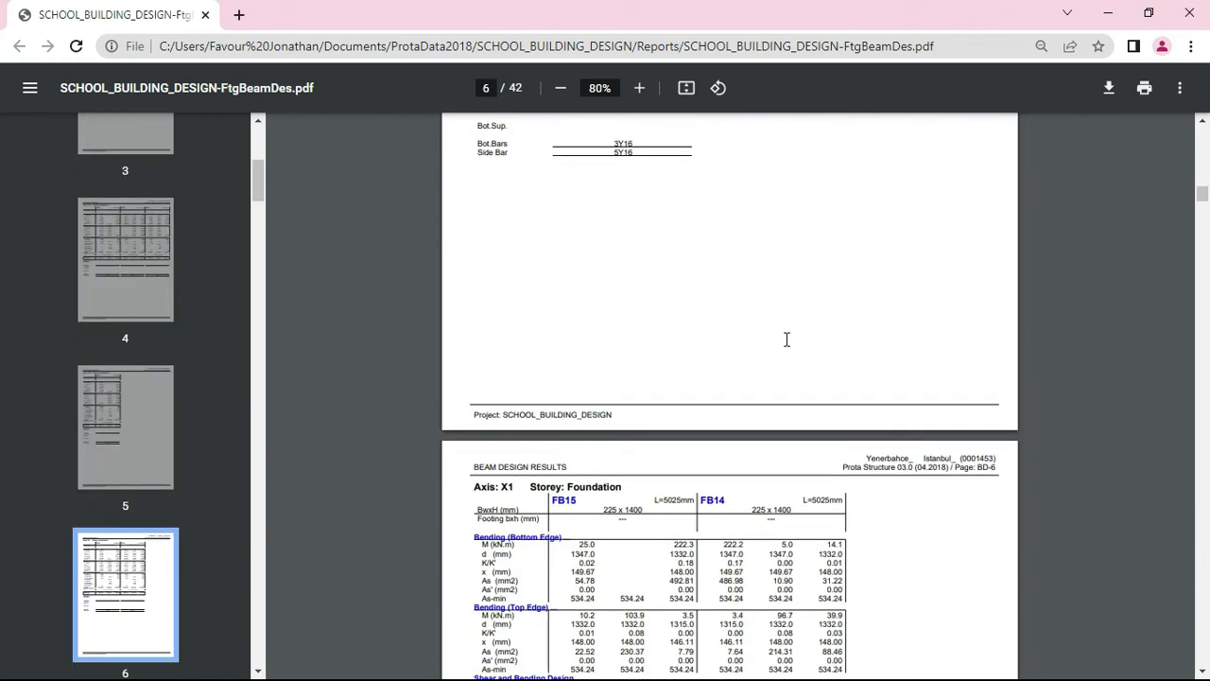
scroll(792, 343, down, 8)
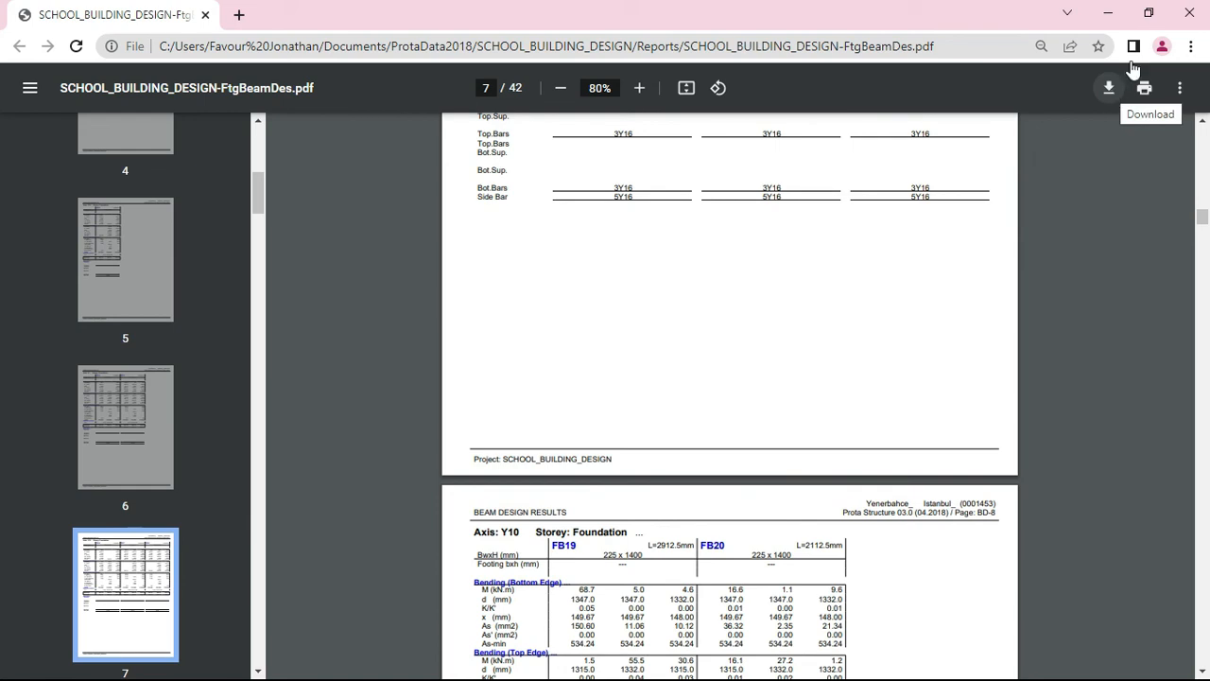
click(1188, 15)
click(757, 254)
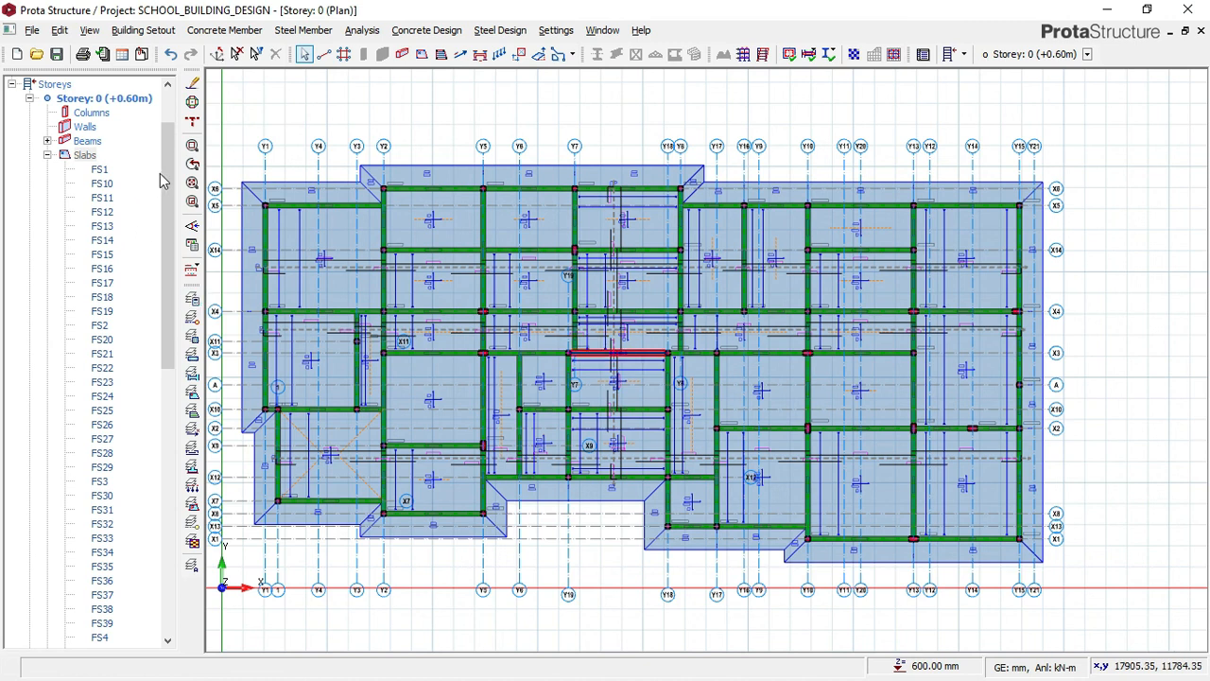
Open the Storey 0 3D view and inspect the properties of Storey 2 front beams 2B41 and 2B40.
scroll(161, 185, up, 2)
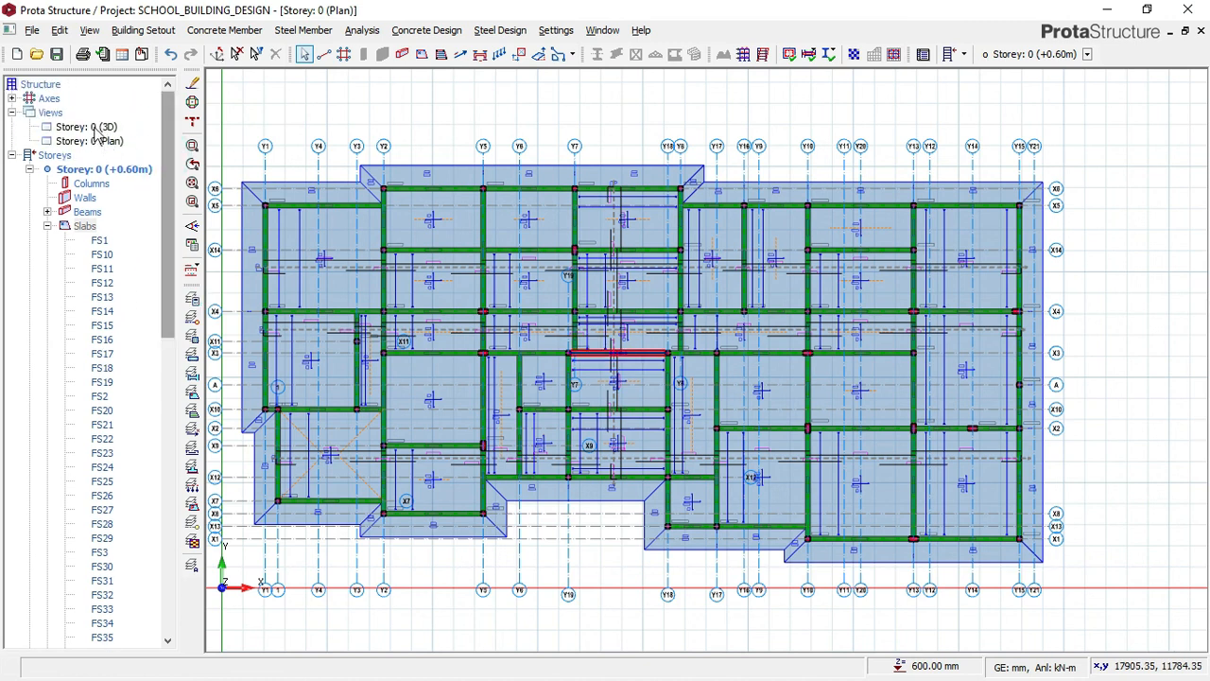
double_click(94, 130)
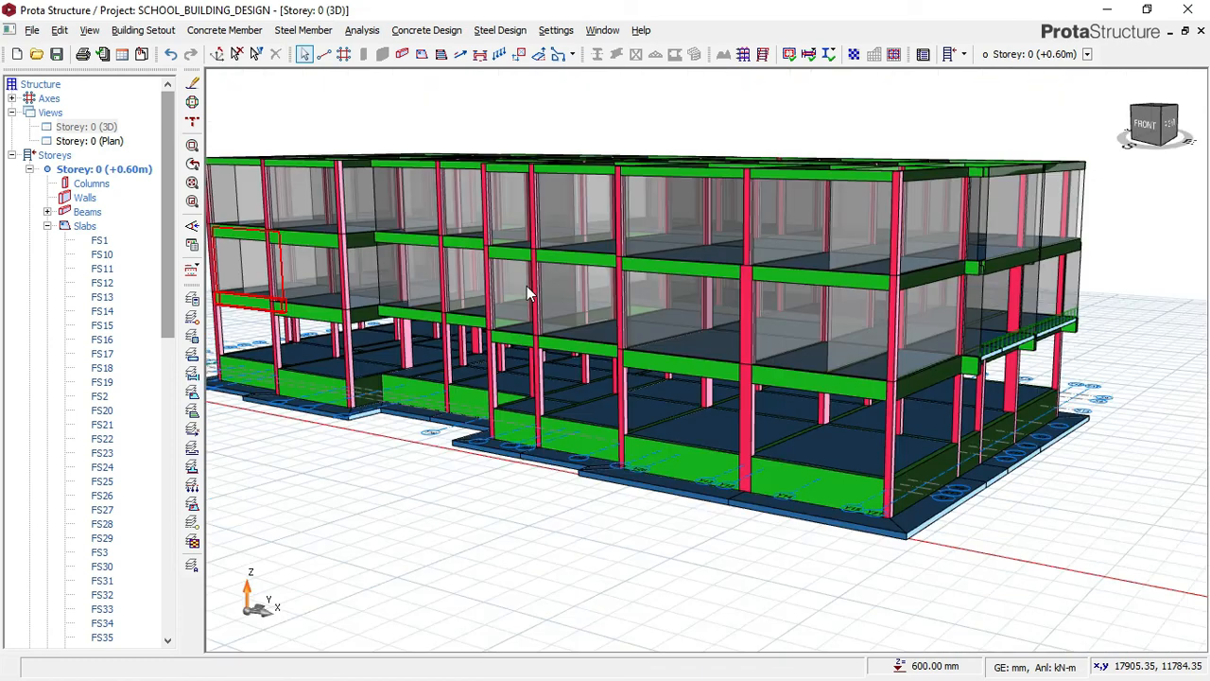
mouse_move(591, 425)
middle_down()
mouse_move(534, 425)
mouse_move(586, 437)
middle_up()
middle_drag(562, 346, 558, 363)
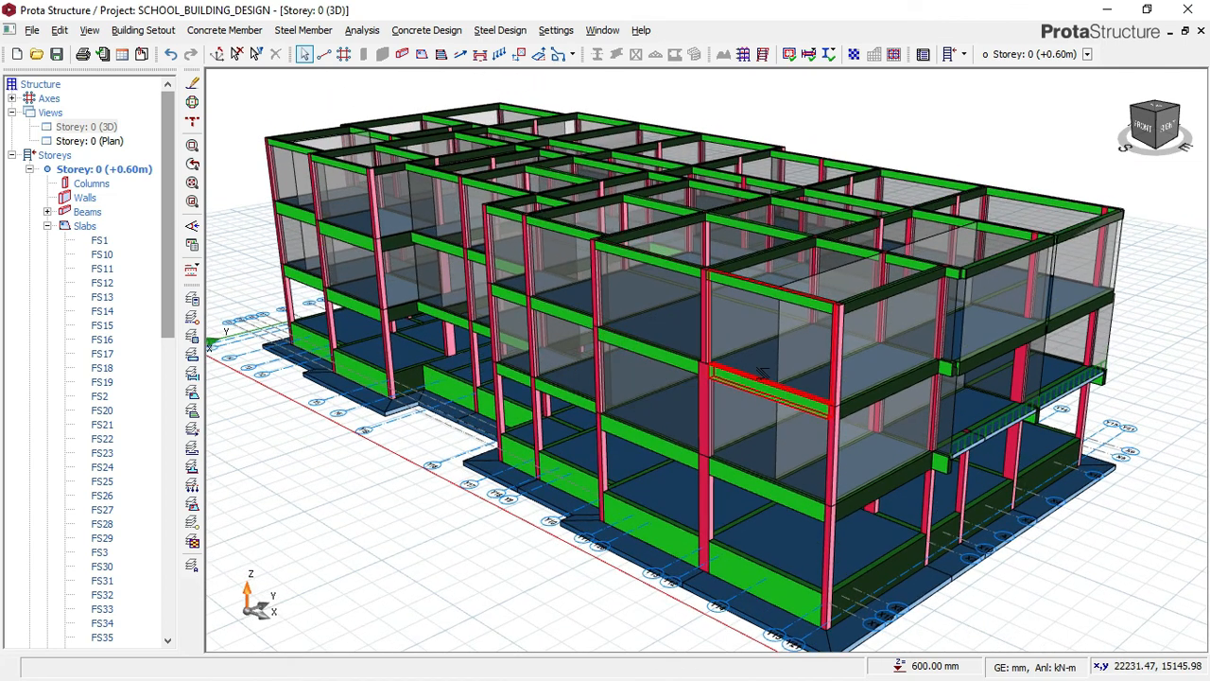
mouse_move(762, 372)
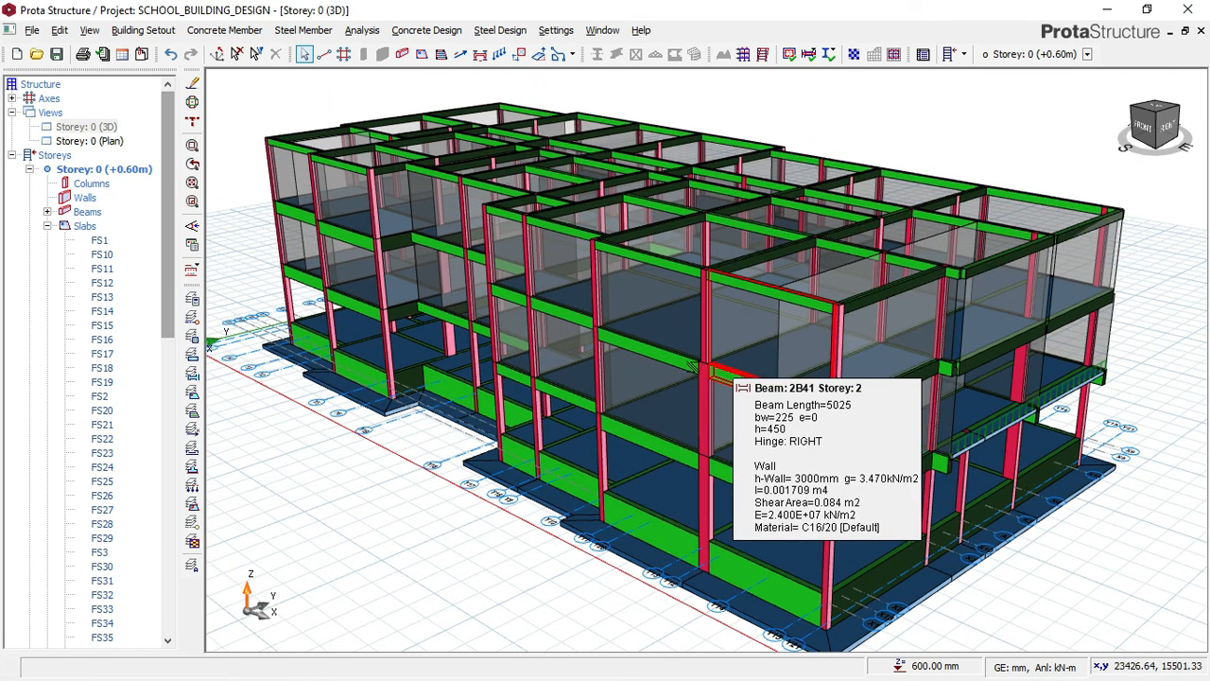
mouse_move(687, 365)
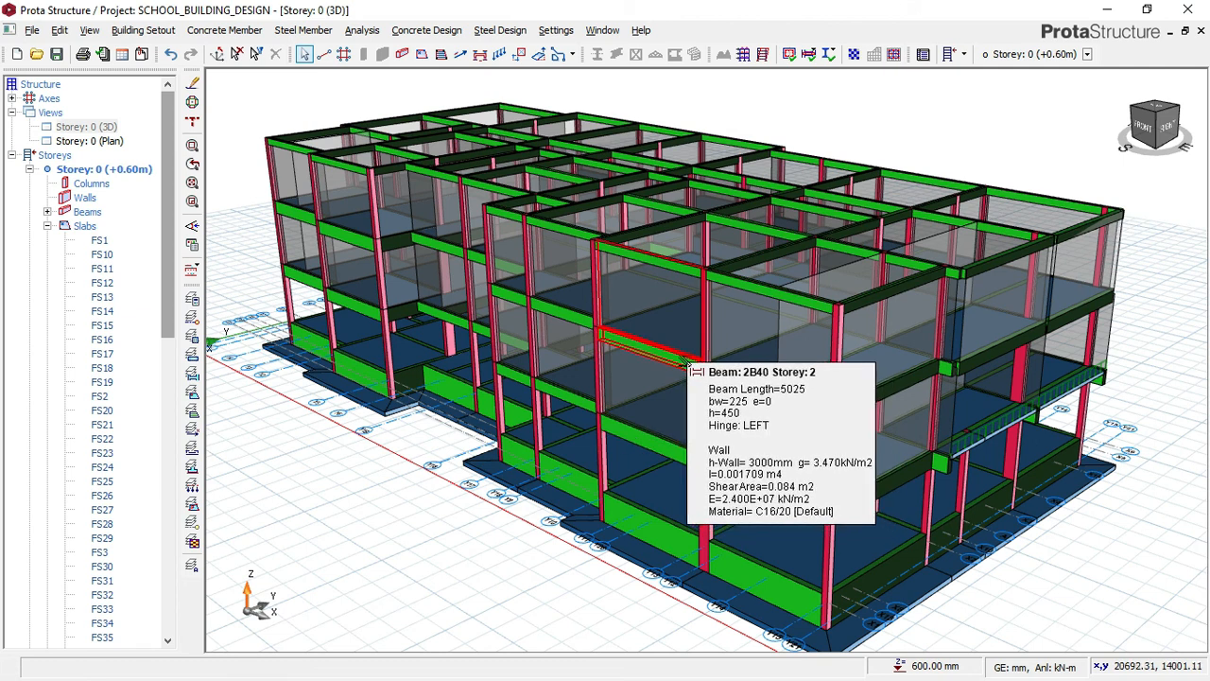